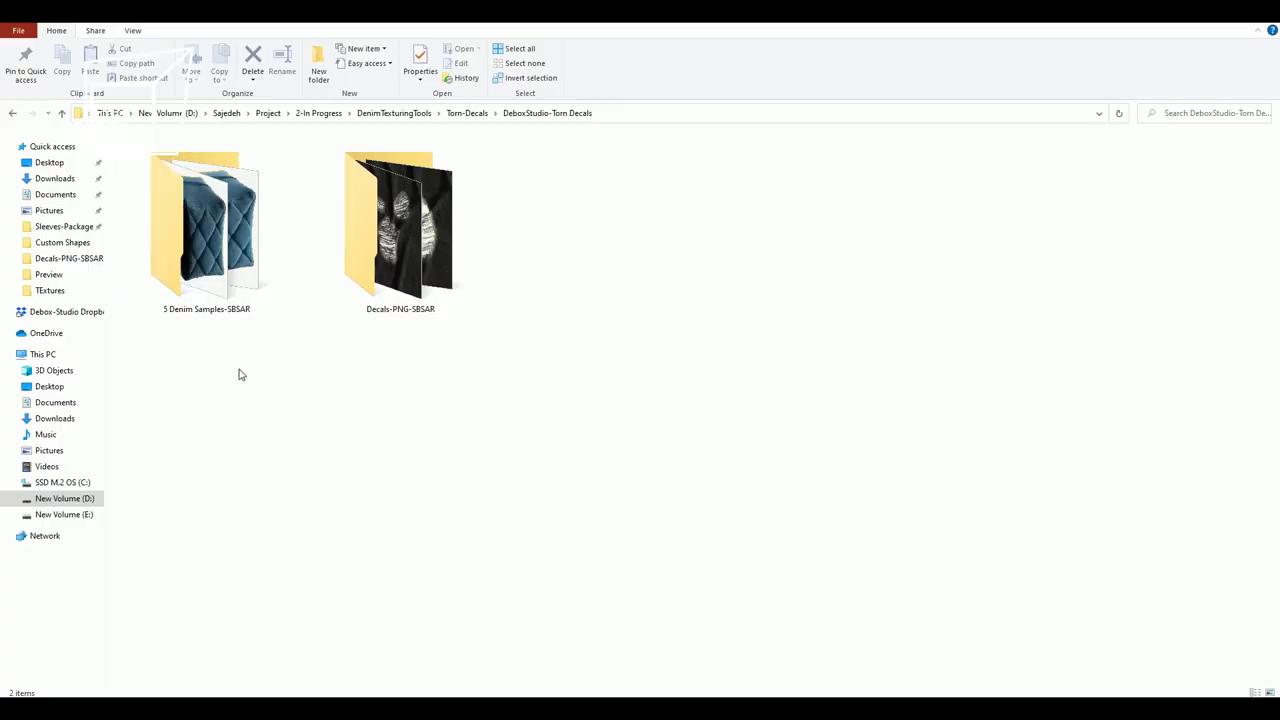
Open the 5 Denim Samples-SBSAR folder and scroll to the top of its contents
{"action": "double_click", "coordinate": [230, 250]}
{"action": "scroll", "coordinate": [456, 346], "scroll_direction": "up", "scroll_amount": 2, "text": "ctrl"}
{"action": "scroll", "coordinate": [456, 346], "scroll_direction": "up", "scroll_amount": 2, "text": "ctrl"}
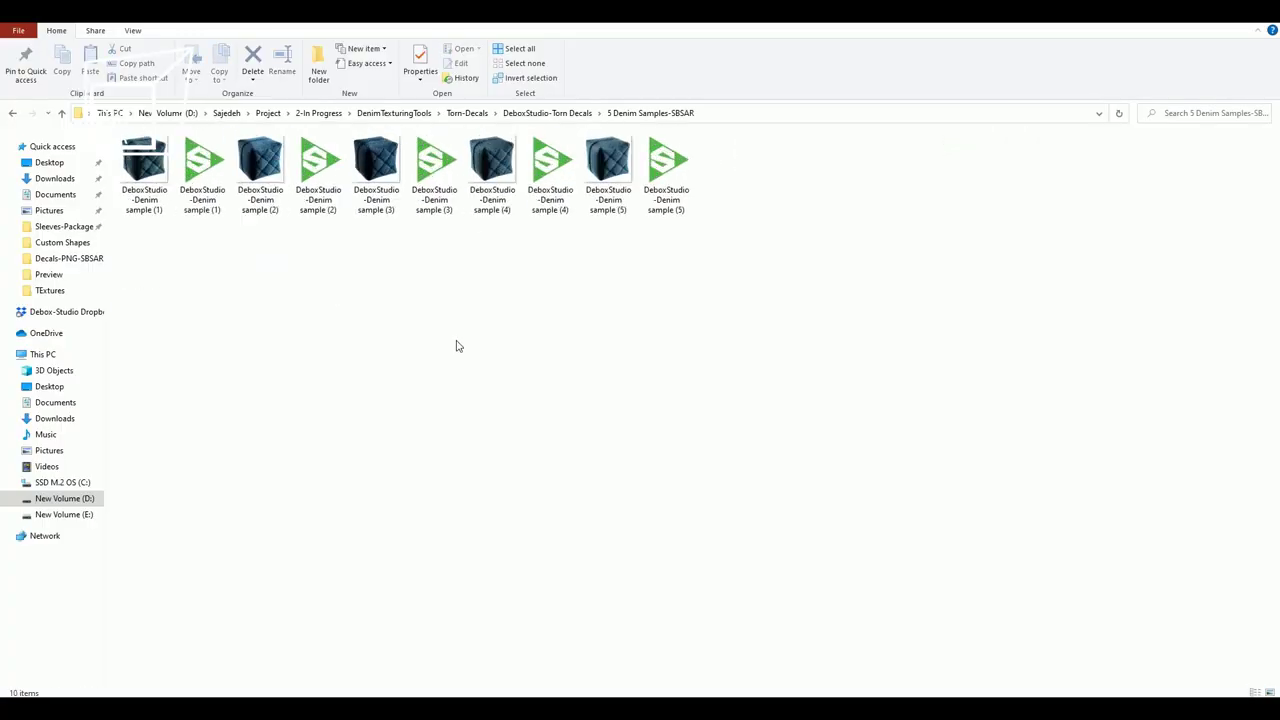
{"action": "scroll", "coordinate": [456, 346], "scroll_direction": "up", "scroll_amount": 2, "text": "ctrl"}
{"action": "scroll", "coordinate": [456, 346], "scroll_direction": "up", "scroll_amount": 2, "text": "ctrl"}
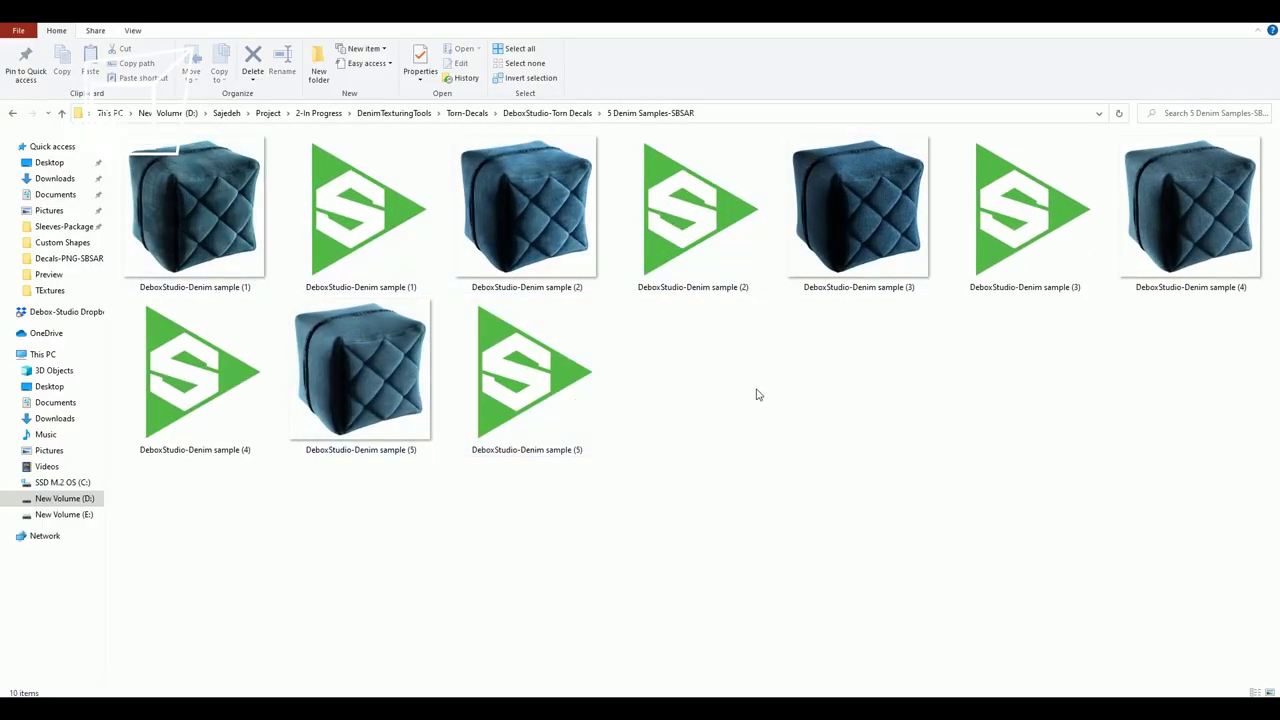
View Denim sample (1) full-screen, page through to sample (4), then close the viewer
{"action": "key", "text": "Right"}
{"action": "key", "text": "Left"}
{"action": "key", "text": "Return"}
{"action": "key", "text": "Right"}
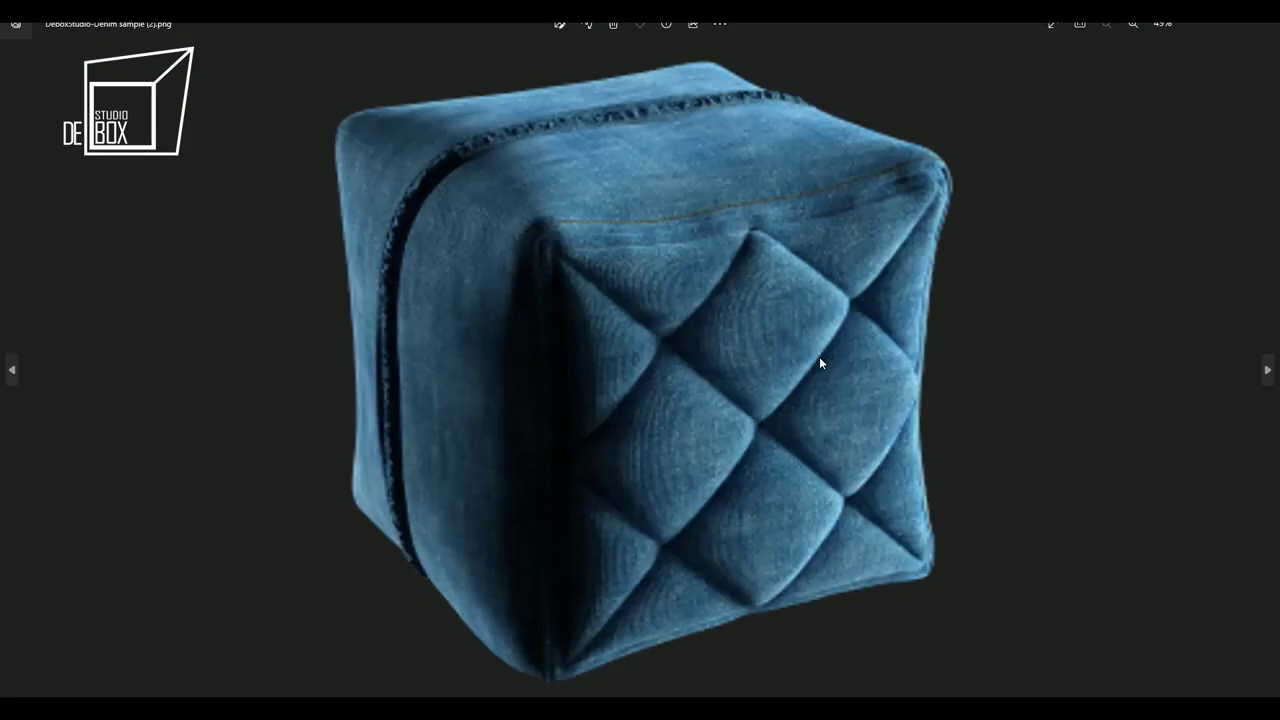
{"action": "key", "text": "Right"}
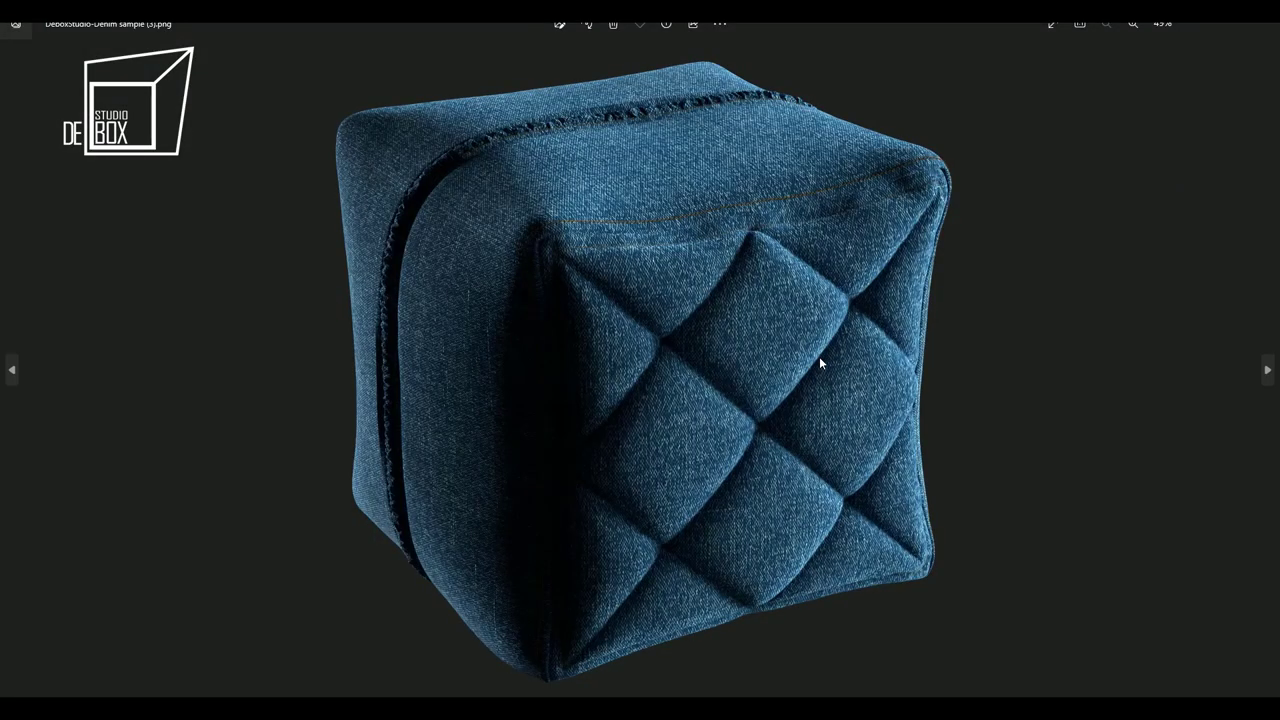
{"action": "key", "text": "Right"}
{"action": "key", "text": "Right"}
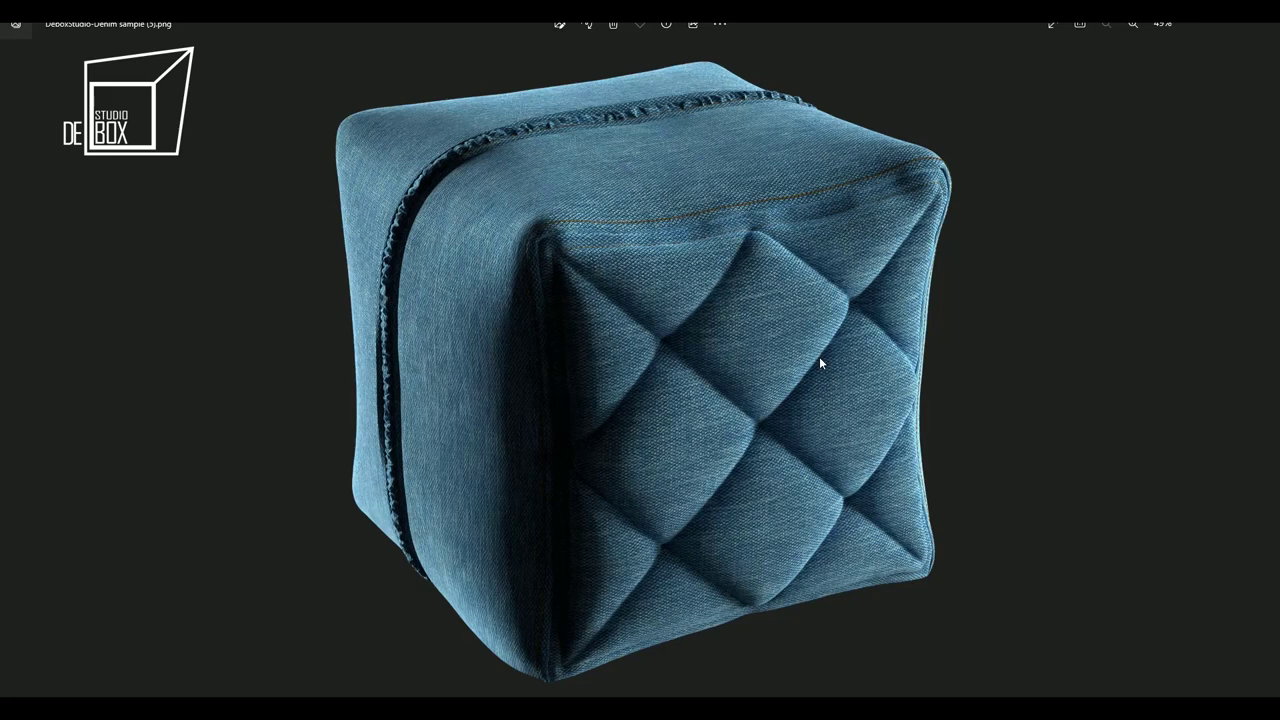
{"action": "left_click", "coordinate": [1265, 25]}
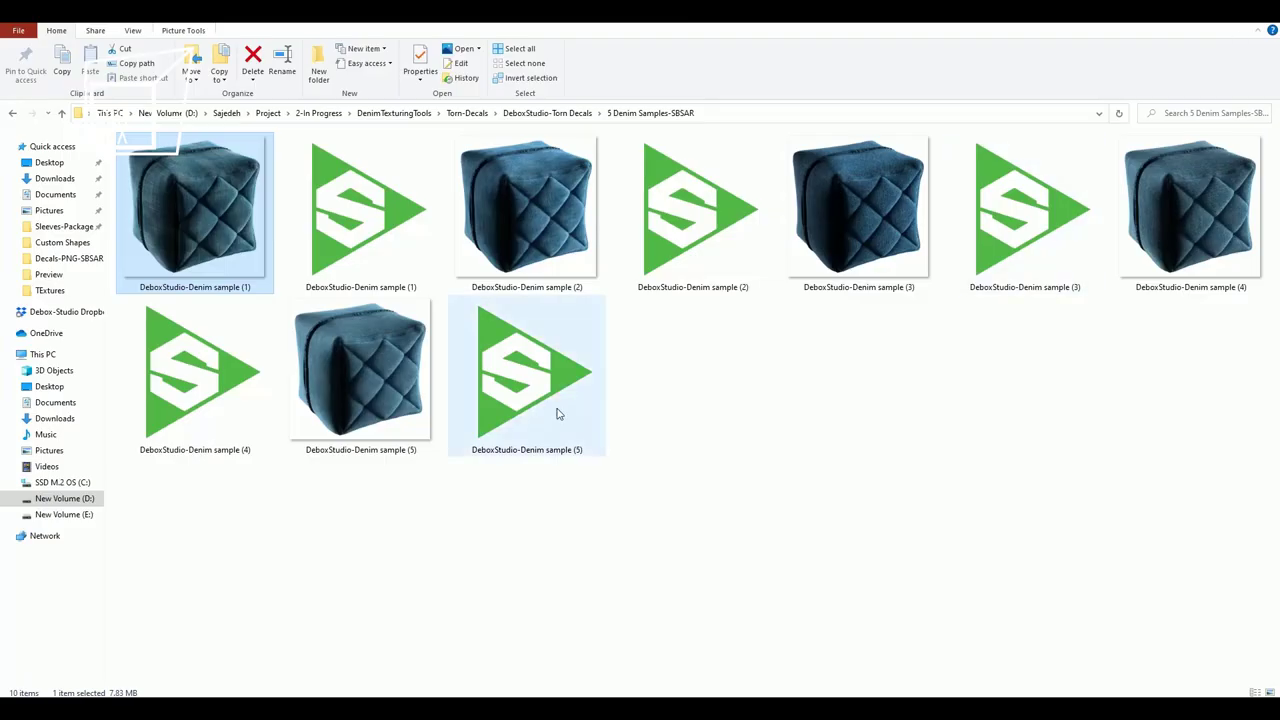
Import Denim sample (5) as basematerial Denim-15 and add it as a fill layer on the pants
{"action": "left_click_drag", "start_coordinate": [553, 385], "coordinate": [657, 624]}
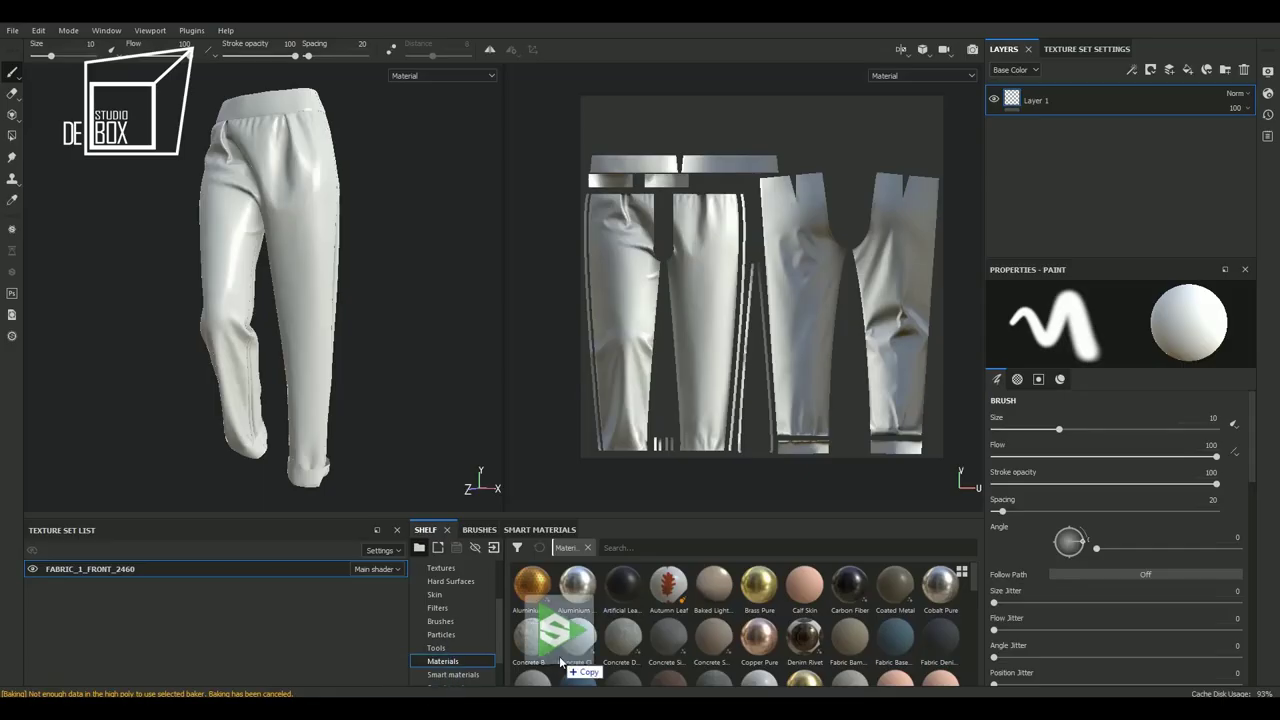
{"action": "left_click", "coordinate": [809, 221]}
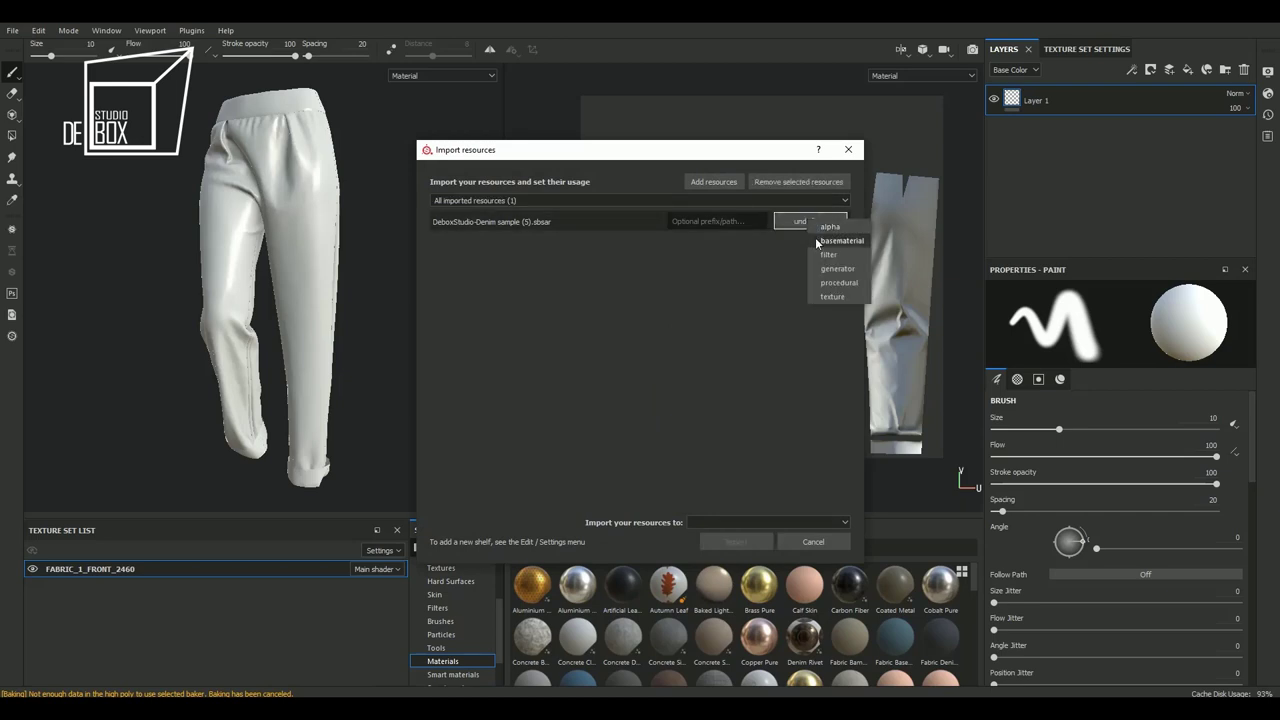
{"action": "left_click", "coordinate": [830, 236]}
{"action": "left_click", "coordinate": [768, 521]}
{"action": "left_click", "coordinate": [730, 532]}
{"action": "left_click", "coordinate": [736, 541]}
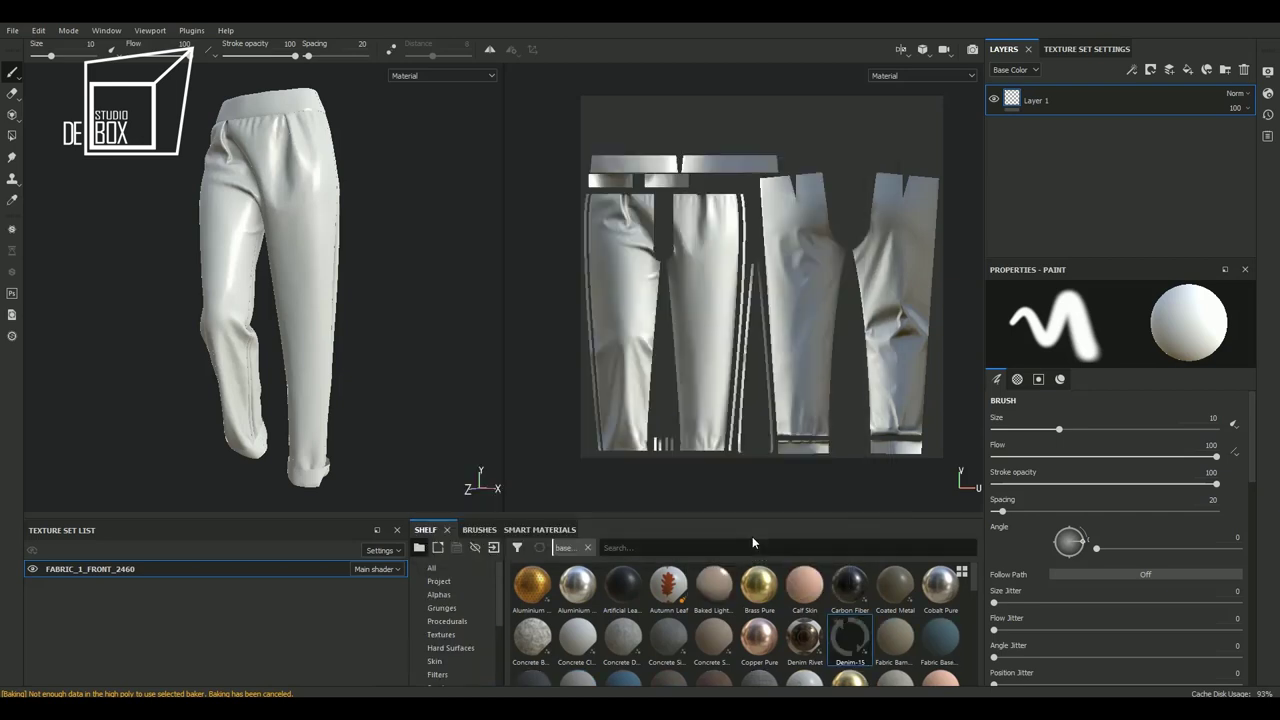
{"action": "left_click_drag", "start_coordinate": [862, 657], "coordinate": [1094, 98]}
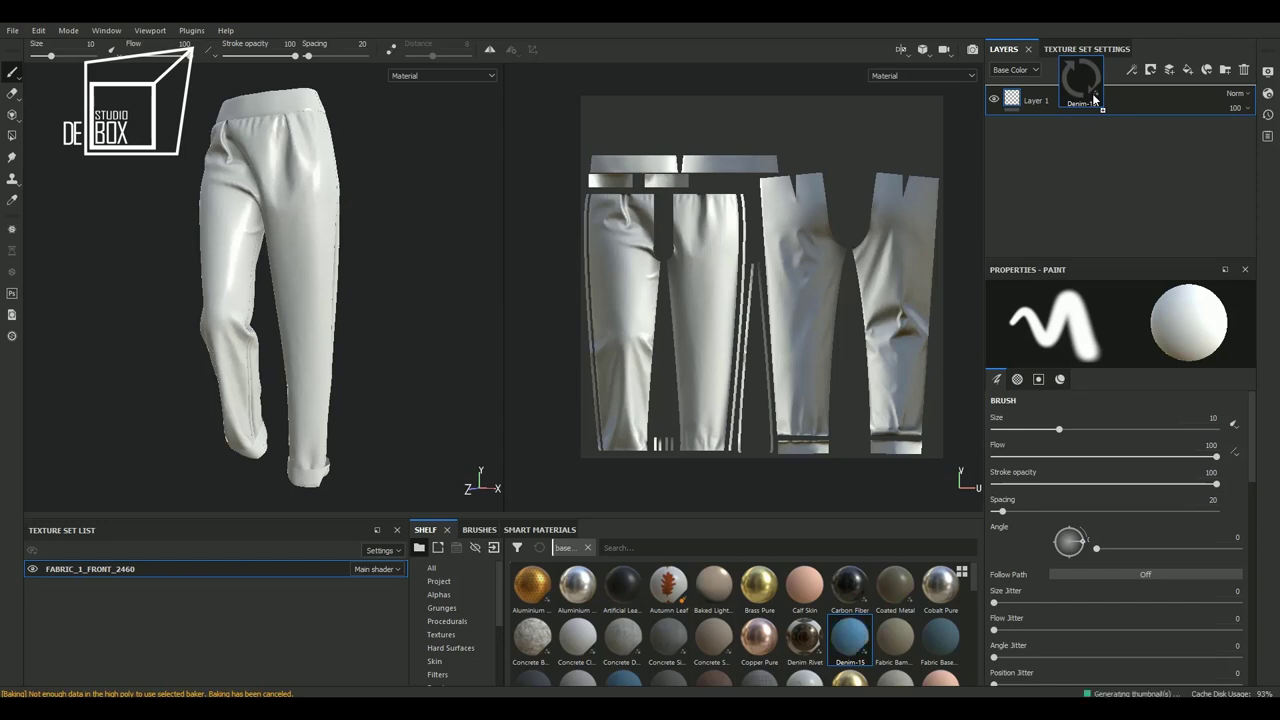
{"action": "left_click_drag", "start_coordinate": [1094, 98], "coordinate": [1094, 100]}
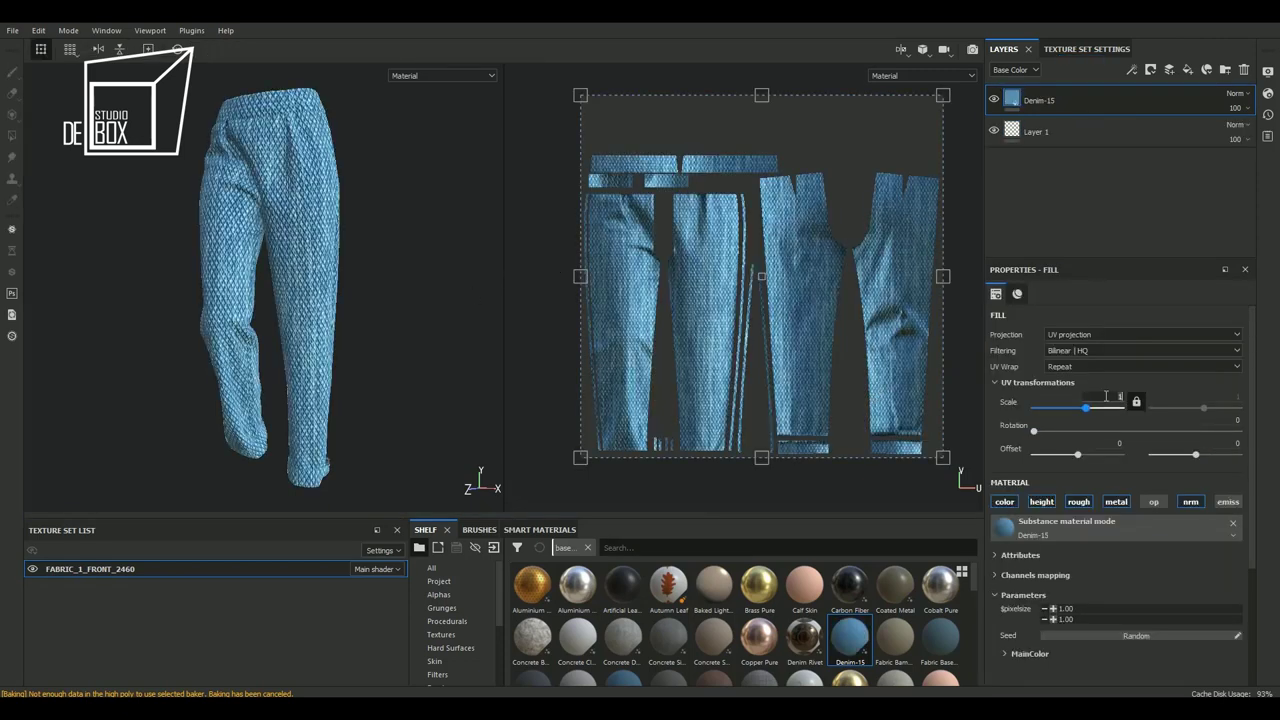
Set the Denim-15 fill's UV scale to 4, then to 5
{"action": "type", "text": "4"}
{"action": "key", "text": "Return"}
{"action": "scroll", "coordinate": [250, 310], "scroll_direction": "up", "scroll_amount": 2}
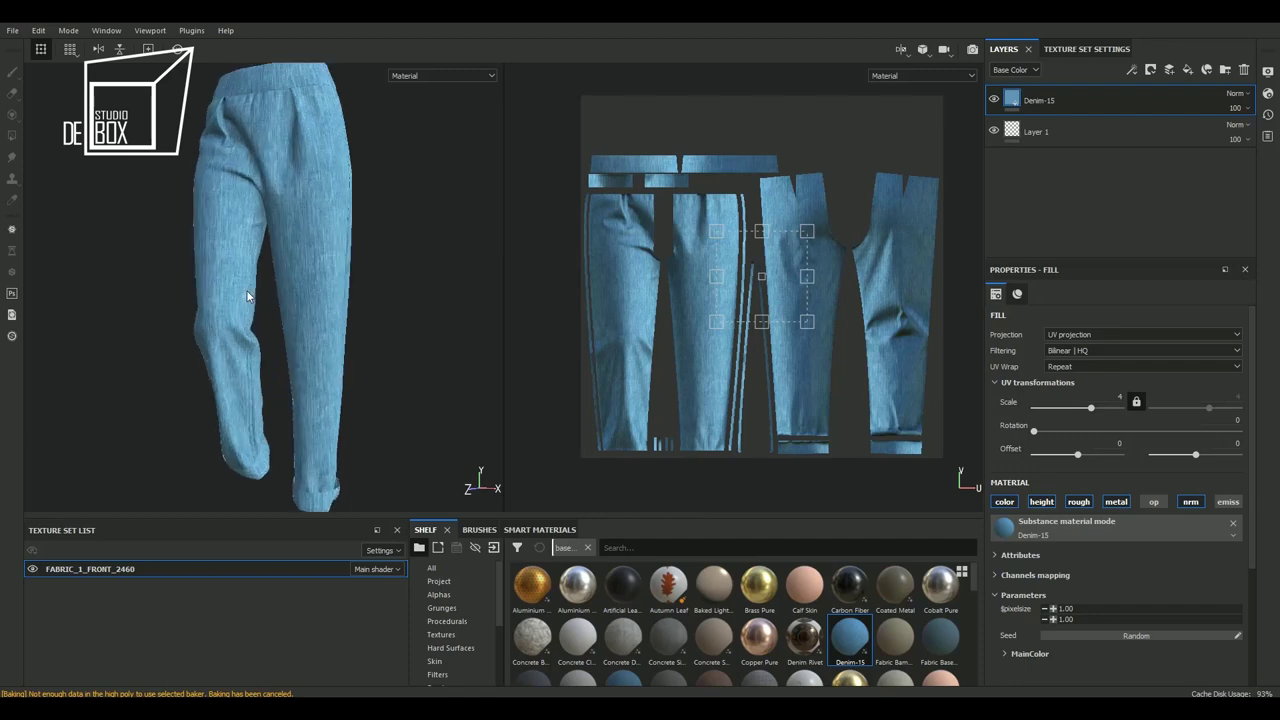
{"action": "scroll", "coordinate": [298, 306], "scroll_direction": "up", "scroll_amount": 2}
{"action": "scroll", "coordinate": [298, 306], "scroll_direction": "up", "scroll_amount": 3}
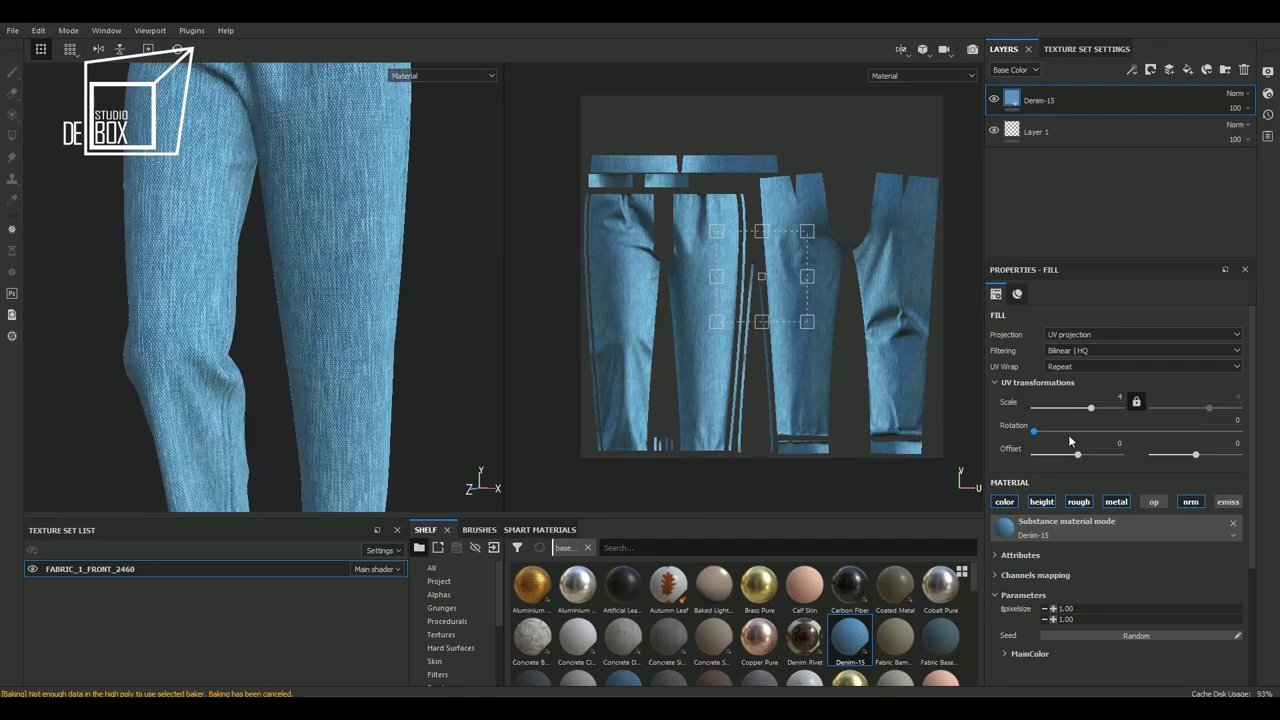
{"action": "type", "text": "5"}
{"action": "key", "text": "Return"}
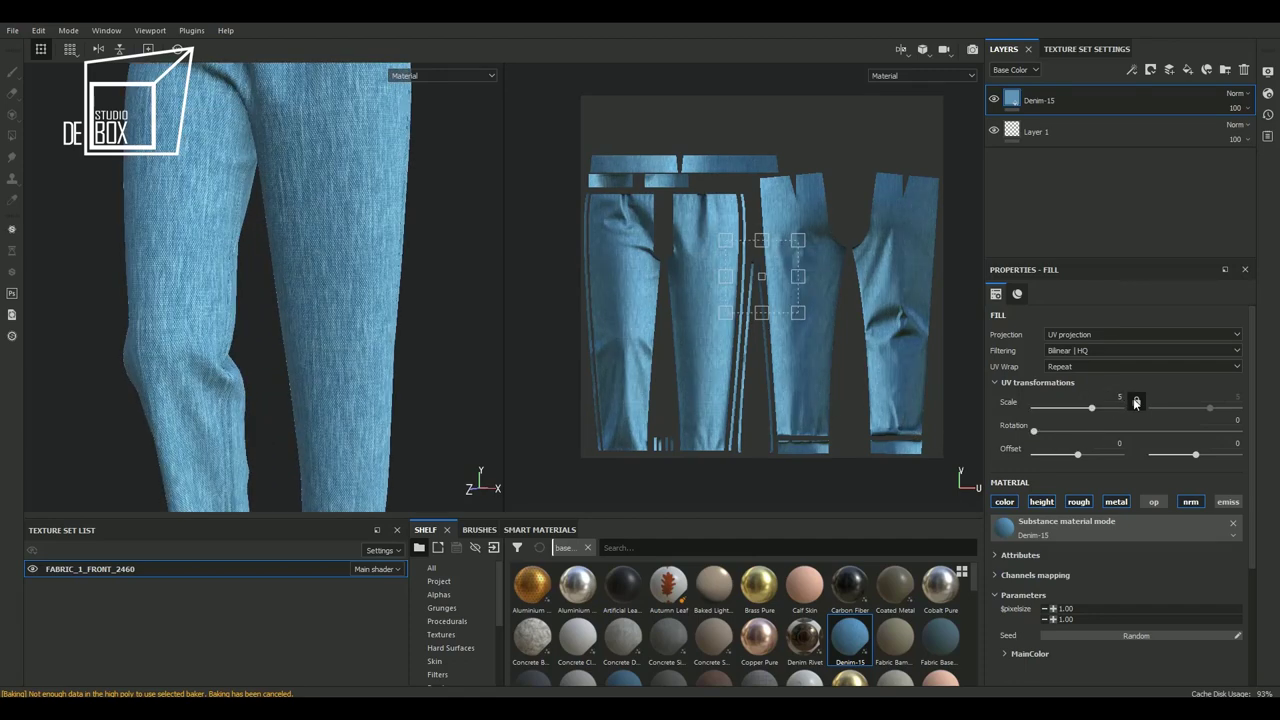
Try a 90-degree UV rotation on the denim, then reset rotation to 0
{"action": "scroll", "coordinate": [258, 332], "scroll_direction": "up", "scroll_amount": 3}
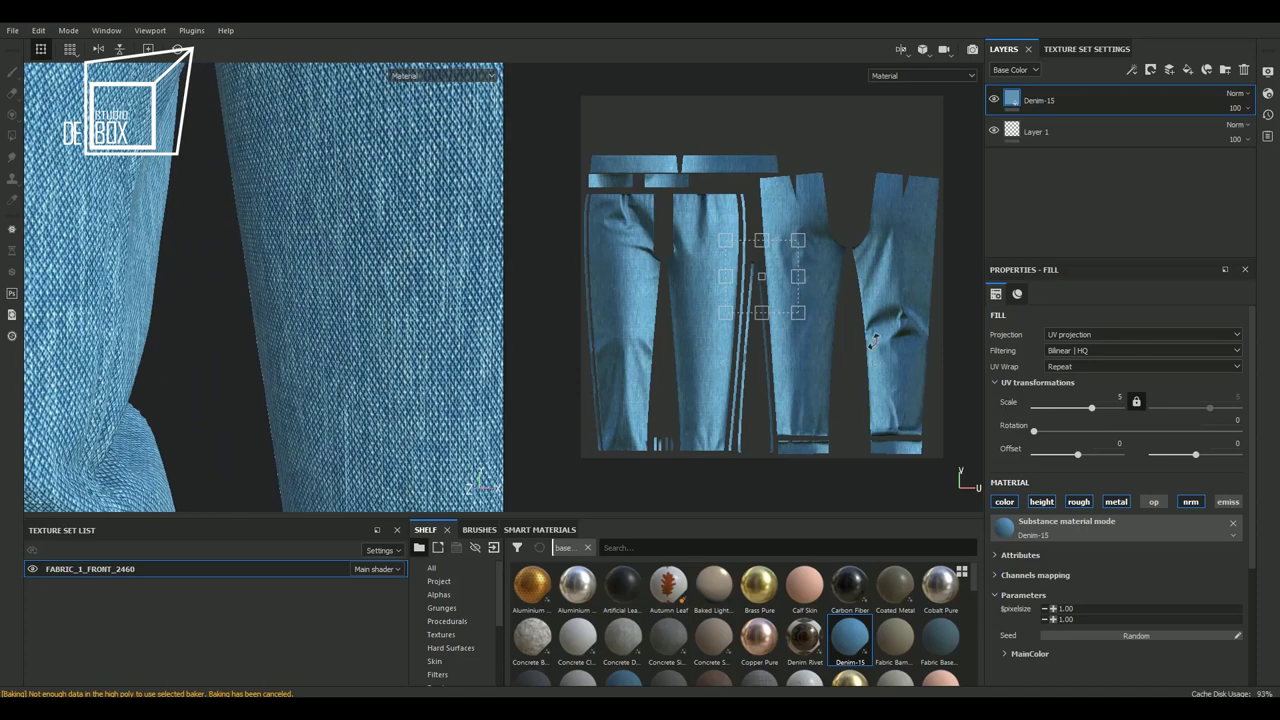
{"action": "type", "text": "90"}
{"action": "key", "text": "Return"}
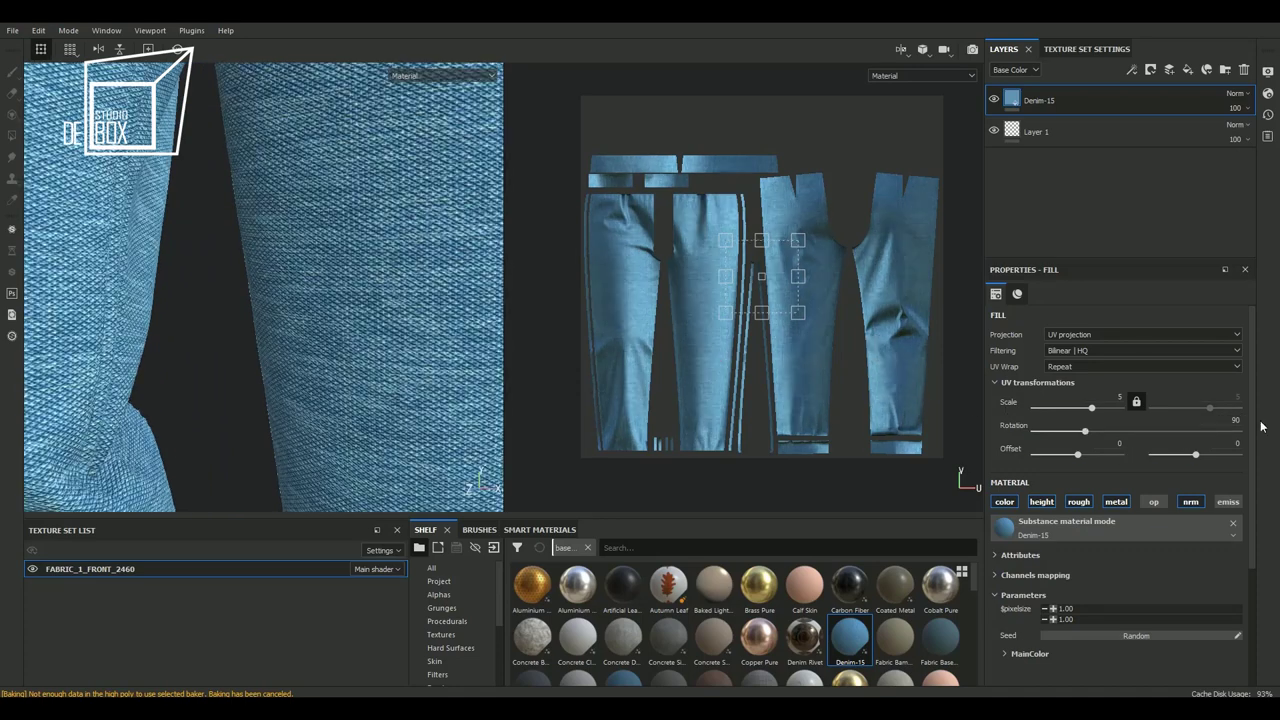
{"action": "scroll", "coordinate": [405, 363], "scroll_direction": "down", "scroll_amount": 3}
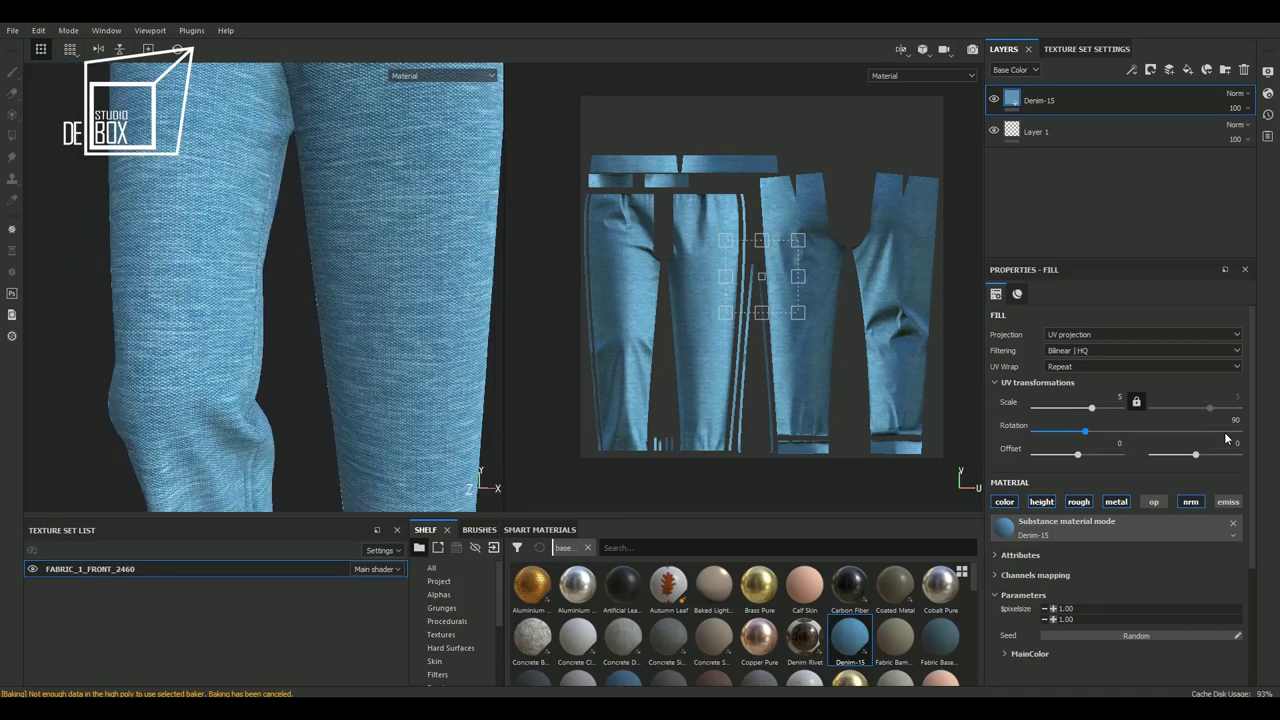
{"action": "type", "text": "0"}
{"action": "key", "text": "Return"}
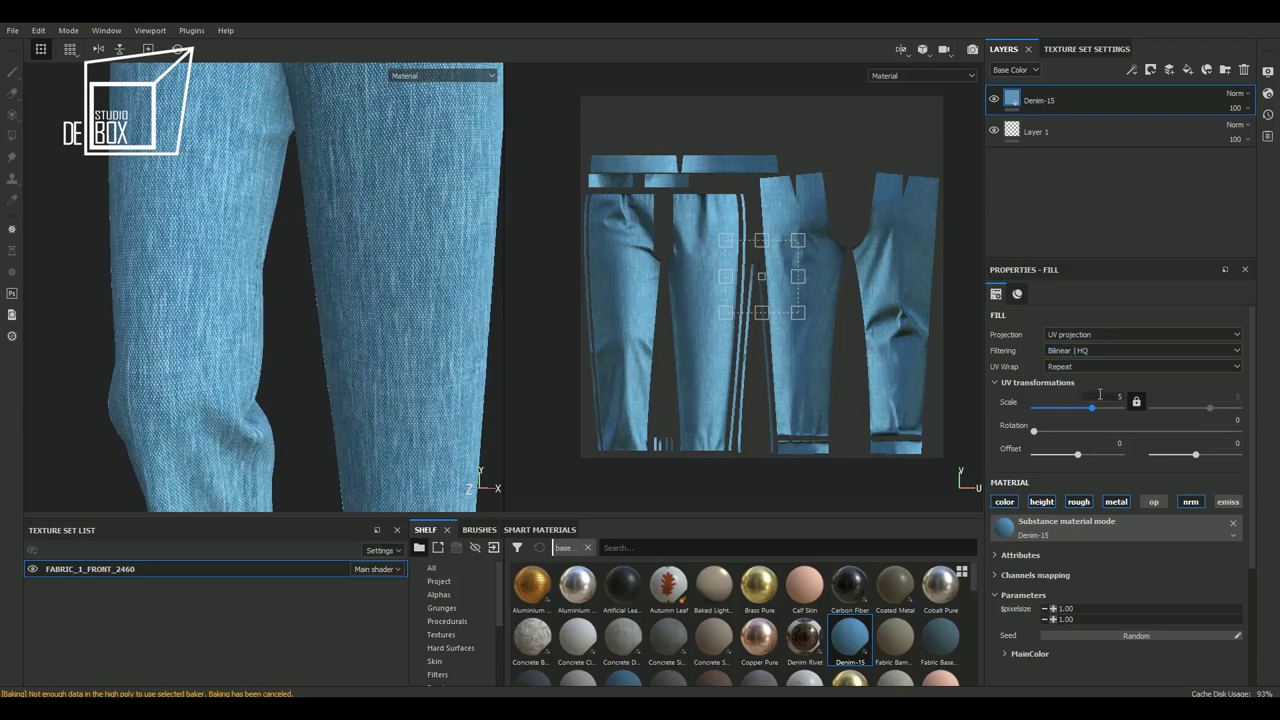
Raise the denim's UV scale to 7 for a finer weave
{"action": "scroll", "coordinate": [246, 331], "scroll_direction": "down", "scroll_amount": 2}
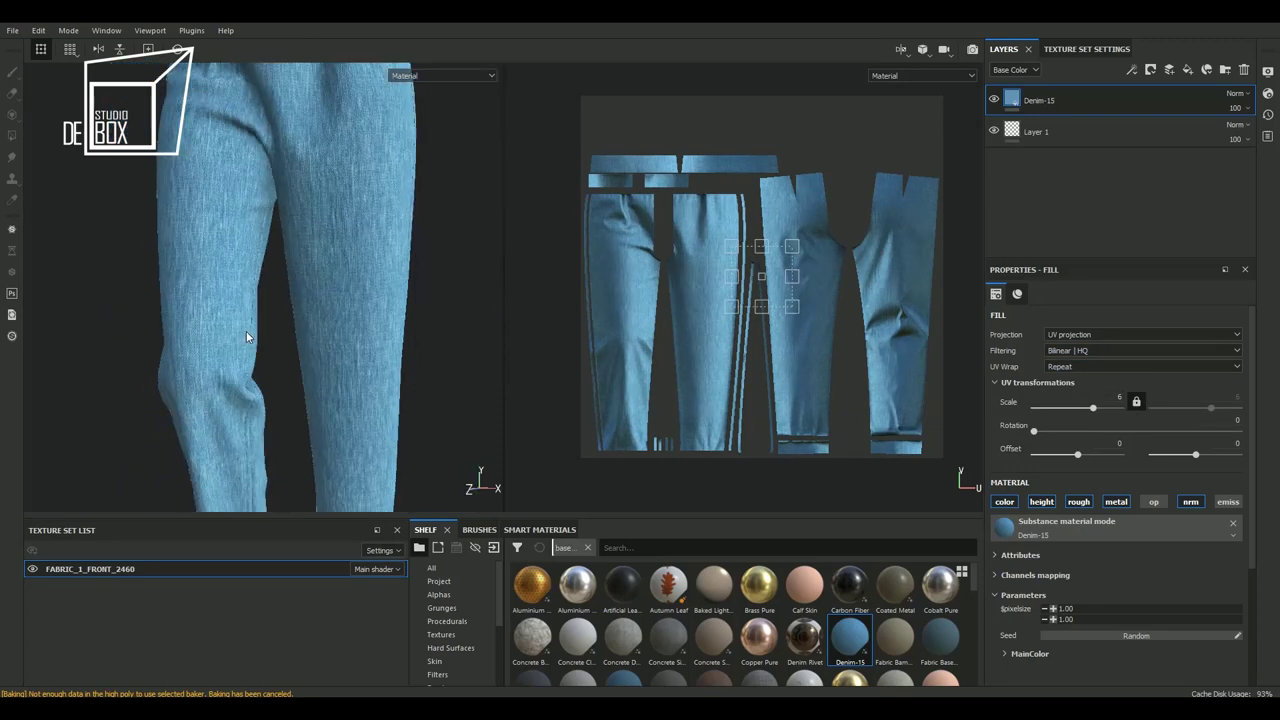
{"action": "scroll", "coordinate": [246, 331], "scroll_direction": "down", "scroll_amount": 3}
{"action": "scroll", "coordinate": [283, 357], "scroll_direction": "down", "scroll_amount": 2}
{"action": "left_click_drag", "start_coordinate": [283, 357], "coordinate": [420, 380], "text": "alt"}
{"action": "middle_click_drag", "start_coordinate": [420, 380], "coordinate": [424, 352], "text": "alt"}
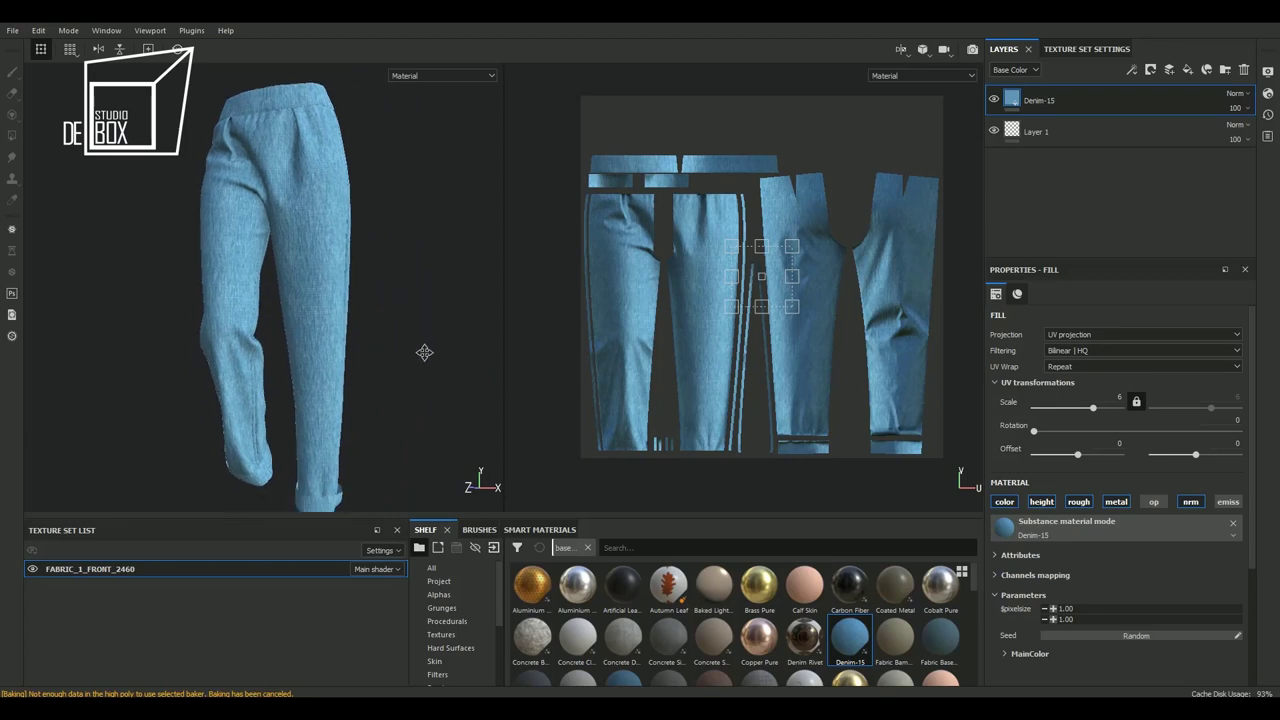
{"action": "type", "text": "7"}
{"action": "key", "text": "Return"}
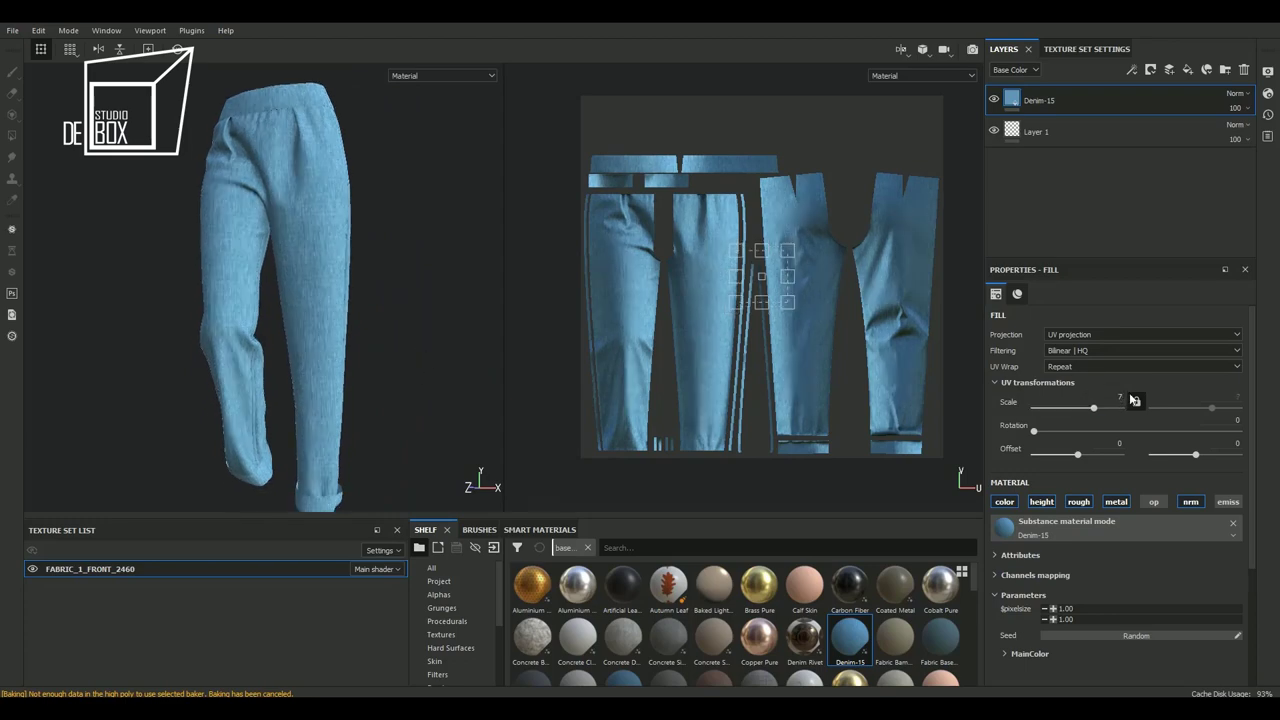
{"action": "scroll", "coordinate": [206, 330], "scroll_direction": "up", "scroll_amount": 1}
{"action": "scroll", "coordinate": [269, 361], "scroll_direction": "up", "scroll_amount": 2}
{"action": "scroll", "coordinate": [282, 319], "scroll_direction": "up", "scroll_amount": 2}
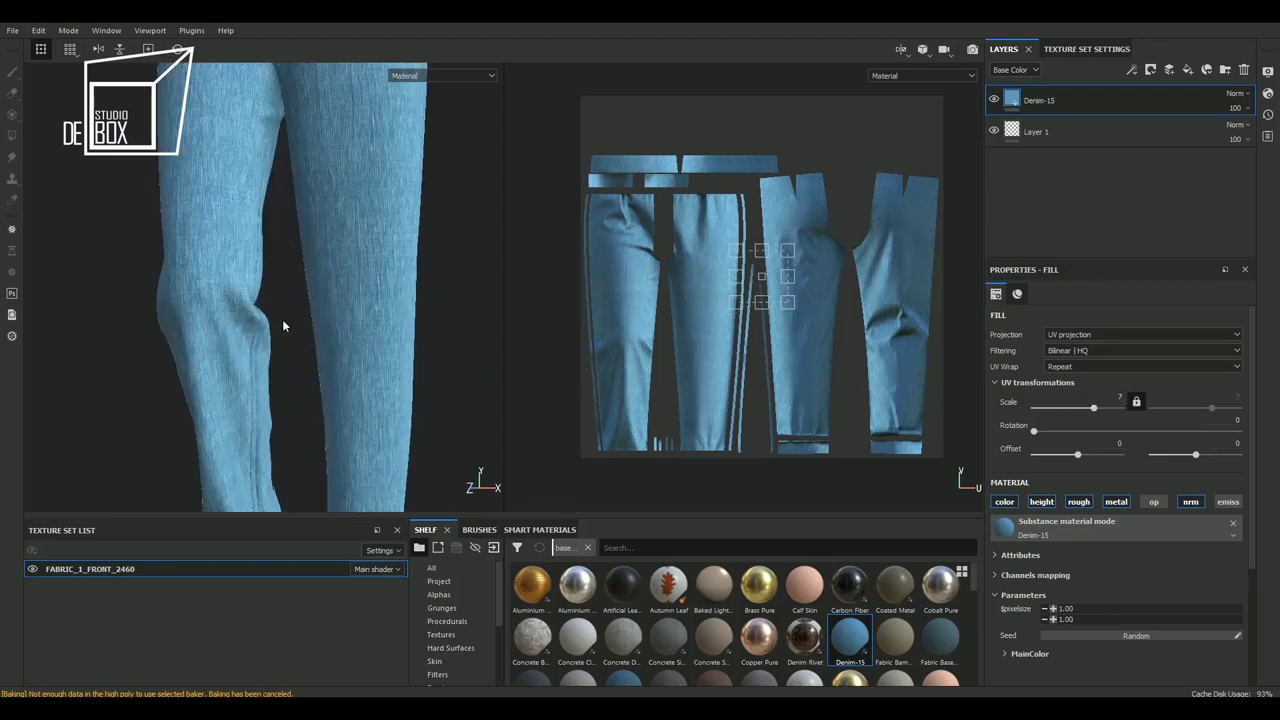
{"action": "scroll", "coordinate": [330, 438], "scroll_direction": "up", "scroll_amount": 2}
{"action": "scroll", "coordinate": [1033, 558], "scroll_direction": "down", "scroll_amount": 3}
Tune MainColor luminosity via 0.37 and 0.5 to 0.49, with hue 0.5 and saturation 0.46
{"action": "left_click", "coordinate": [1005, 488]}
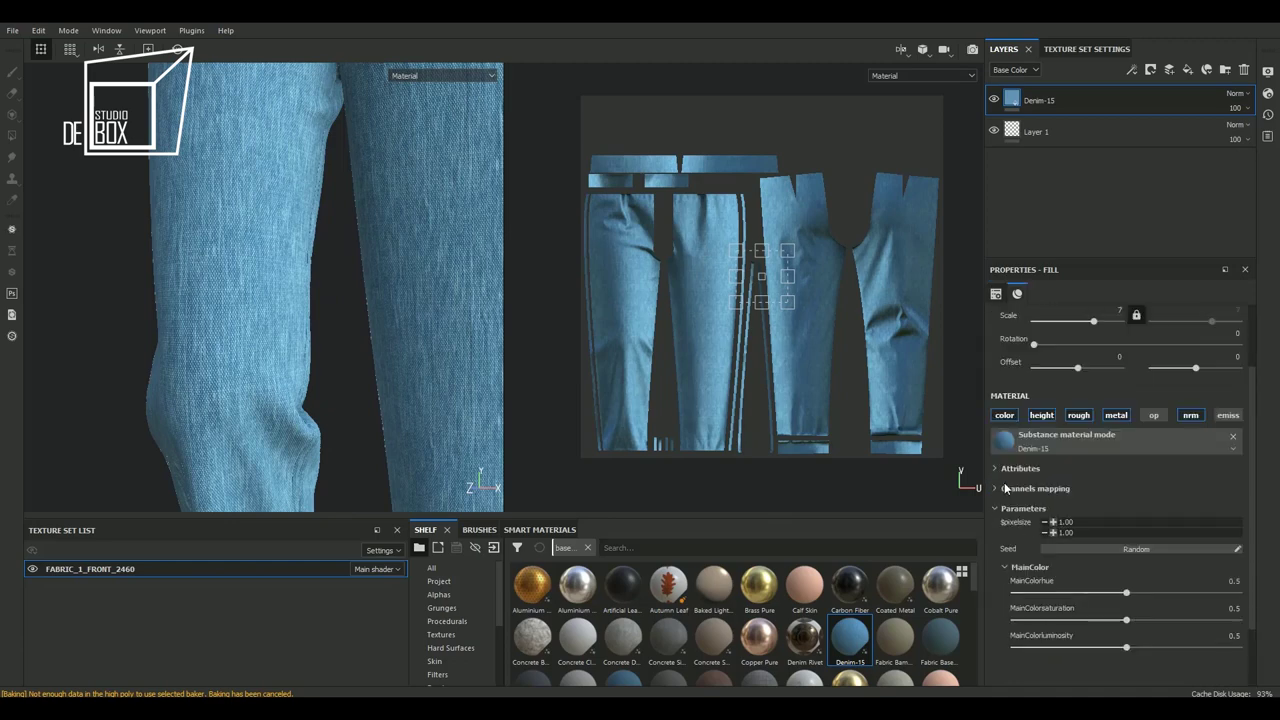
{"action": "mouse_move", "coordinate": [1126, 647]}
{"action": "left_mouse_down"}
{"action": "mouse_move", "coordinate": [1092, 647]}
{"action": "mouse_move", "coordinate": [1108, 621]}
{"action": "left_mouse_up"}
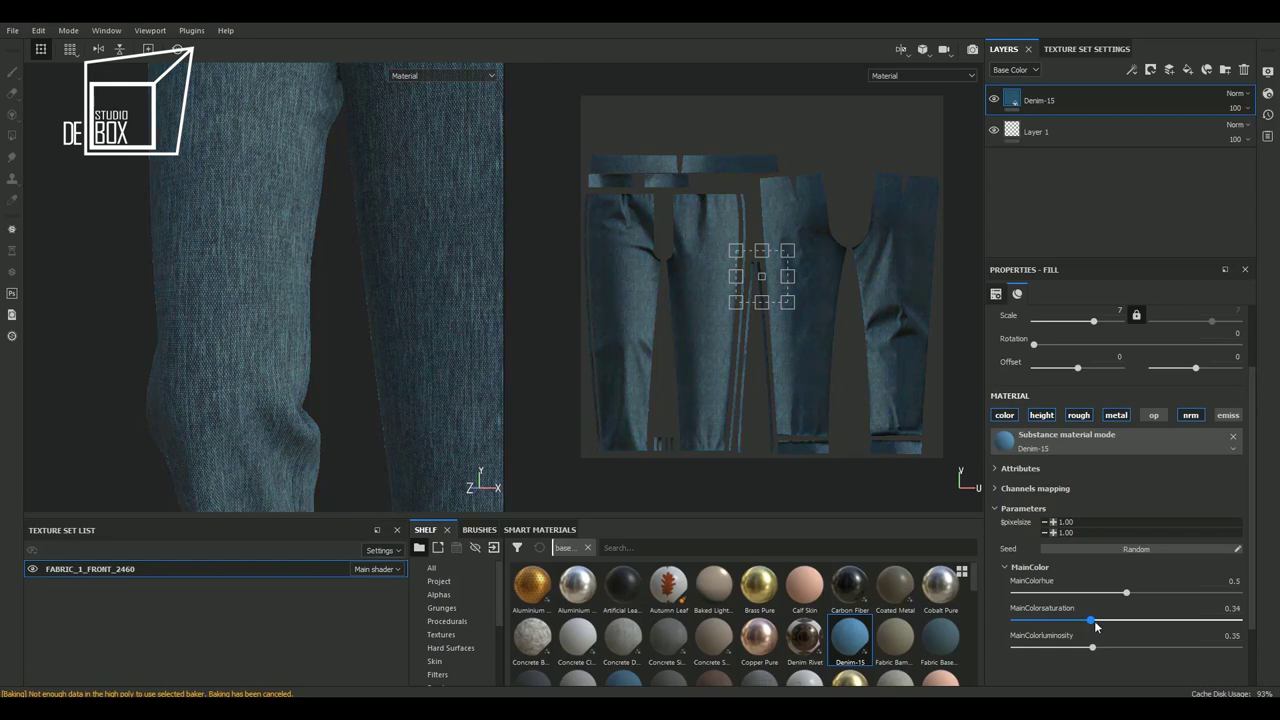
{"action": "left_click_drag", "start_coordinate": [1105, 626], "coordinate": [1127, 650]}
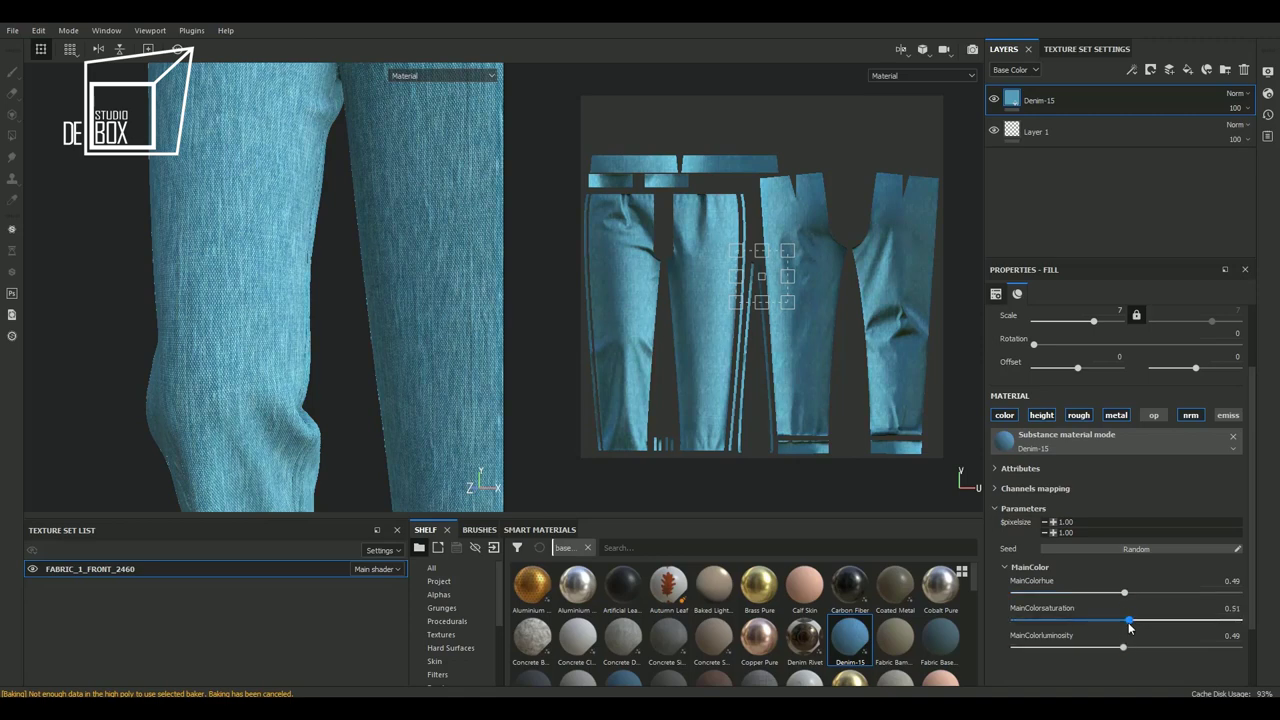
{"action": "left_click_drag", "start_coordinate": [1123, 647], "coordinate": [1117, 649]}
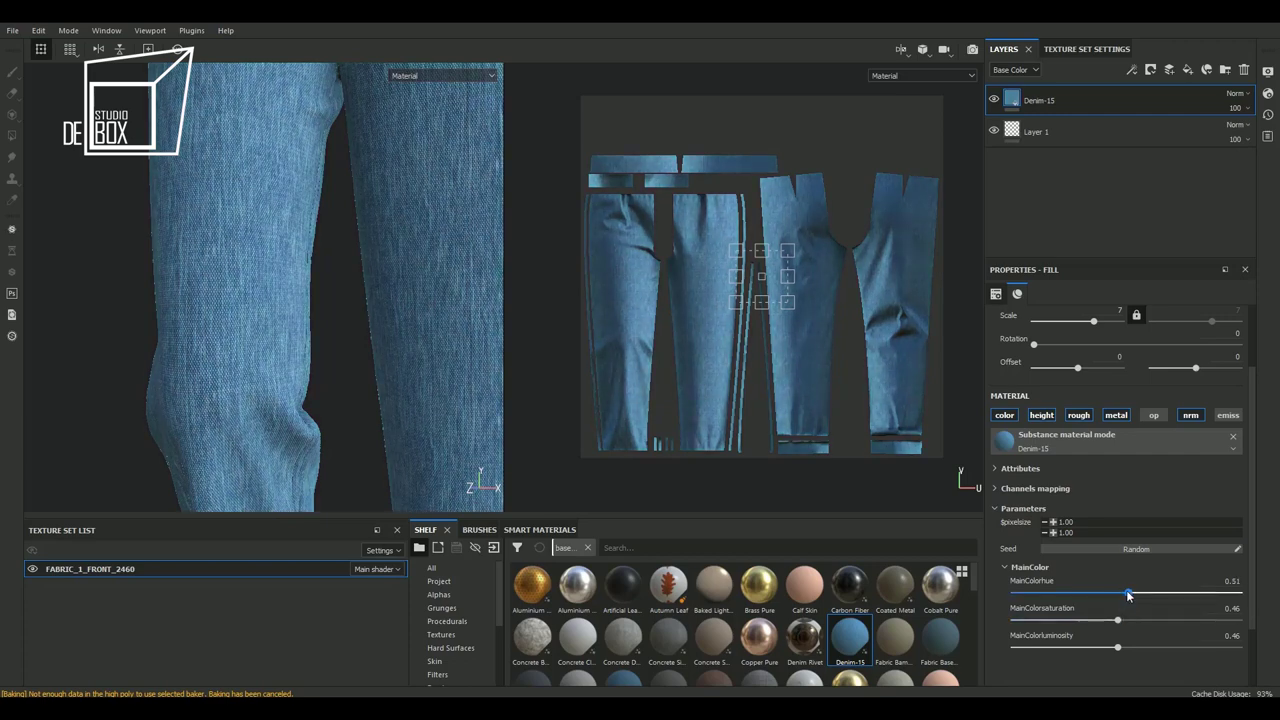
{"action": "left_click", "coordinate": [1124, 648]}
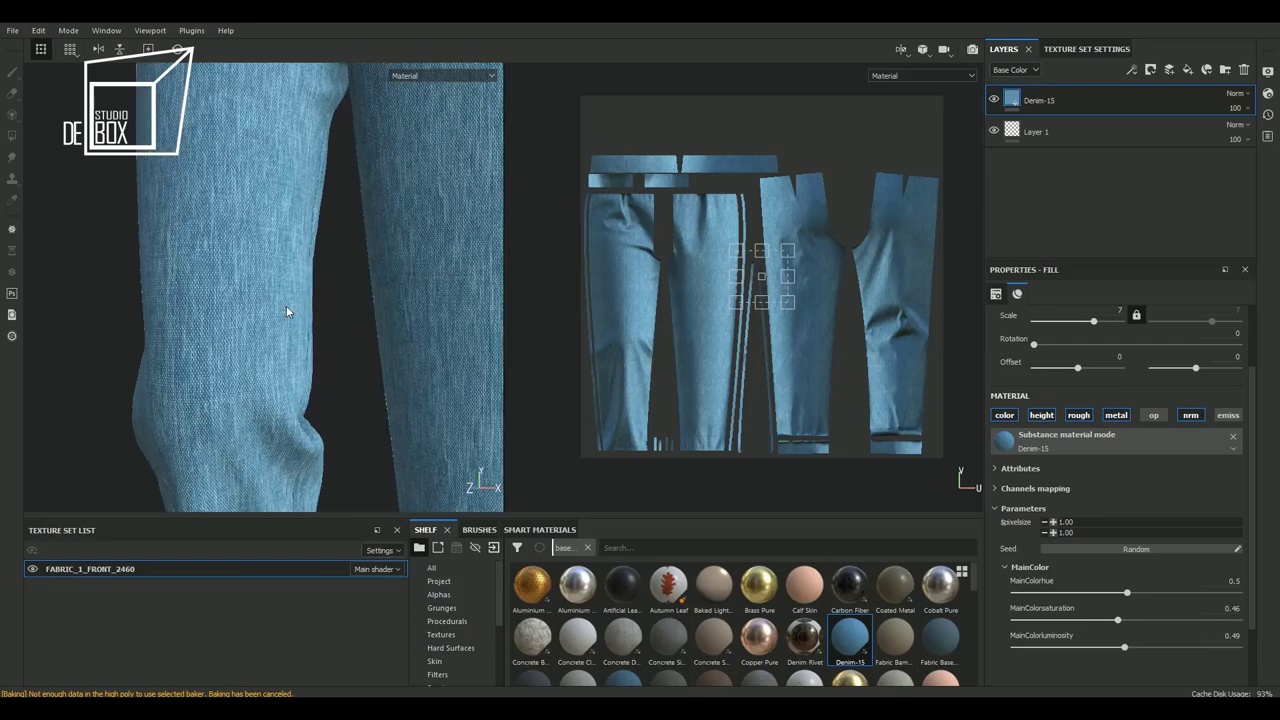
{"action": "right_click_drag", "start_coordinate": [280, 360], "coordinate": [378, 365], "text": "alt"}
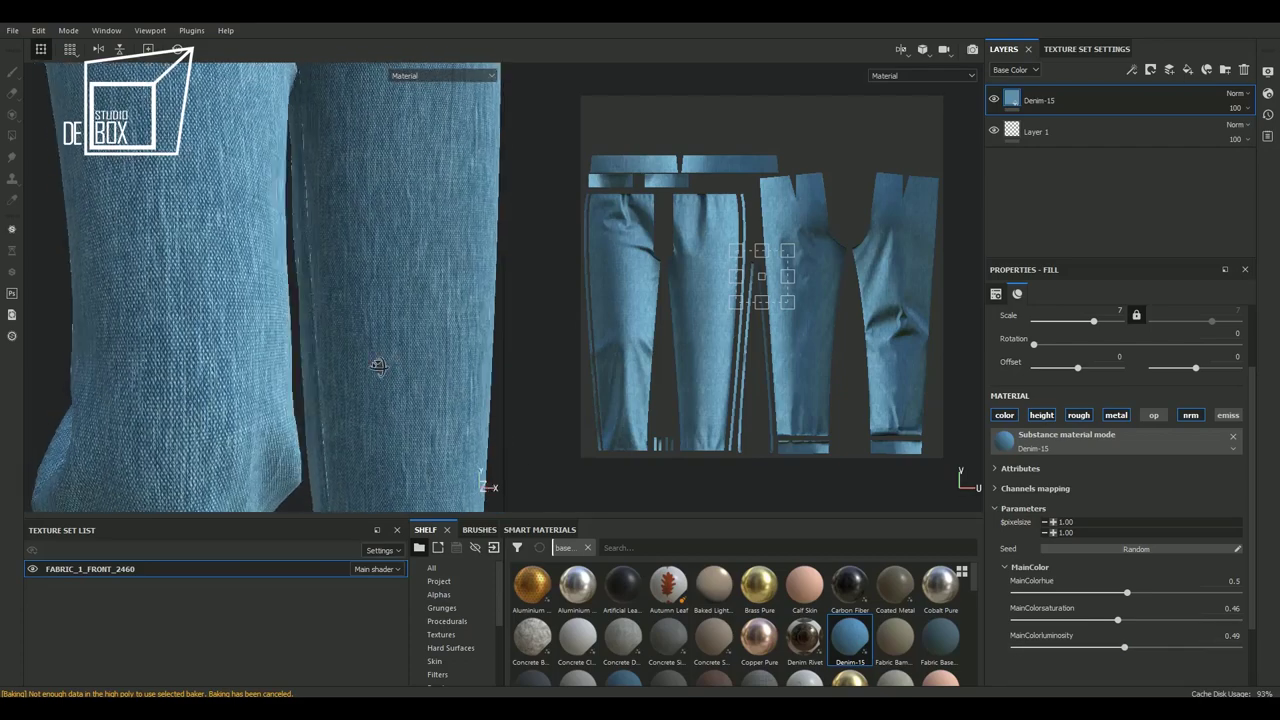
{"action": "mouse_move", "coordinate": [378, 365]}
{"action": "left_mouse_down", "text": "alt"}
{"action": "mouse_move", "coordinate": [353, 343]}
{"action": "mouse_move", "coordinate": [340, 350]}
{"action": "left_mouse_up", "text": "alt"}
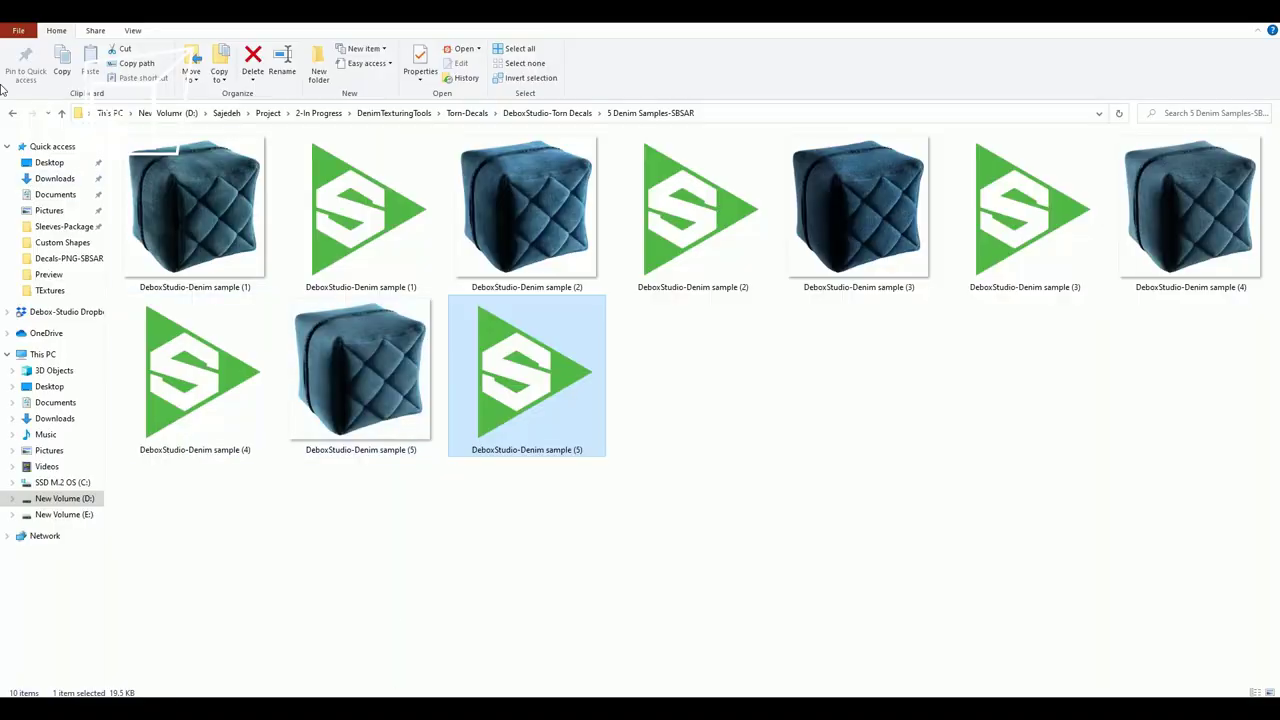
Open the Decals-PNG-SBSAR folder and search it for sbsar archives
{"action": "left_click", "coordinate": [12, 113]}
{"action": "double_click", "coordinate": [395, 210]}
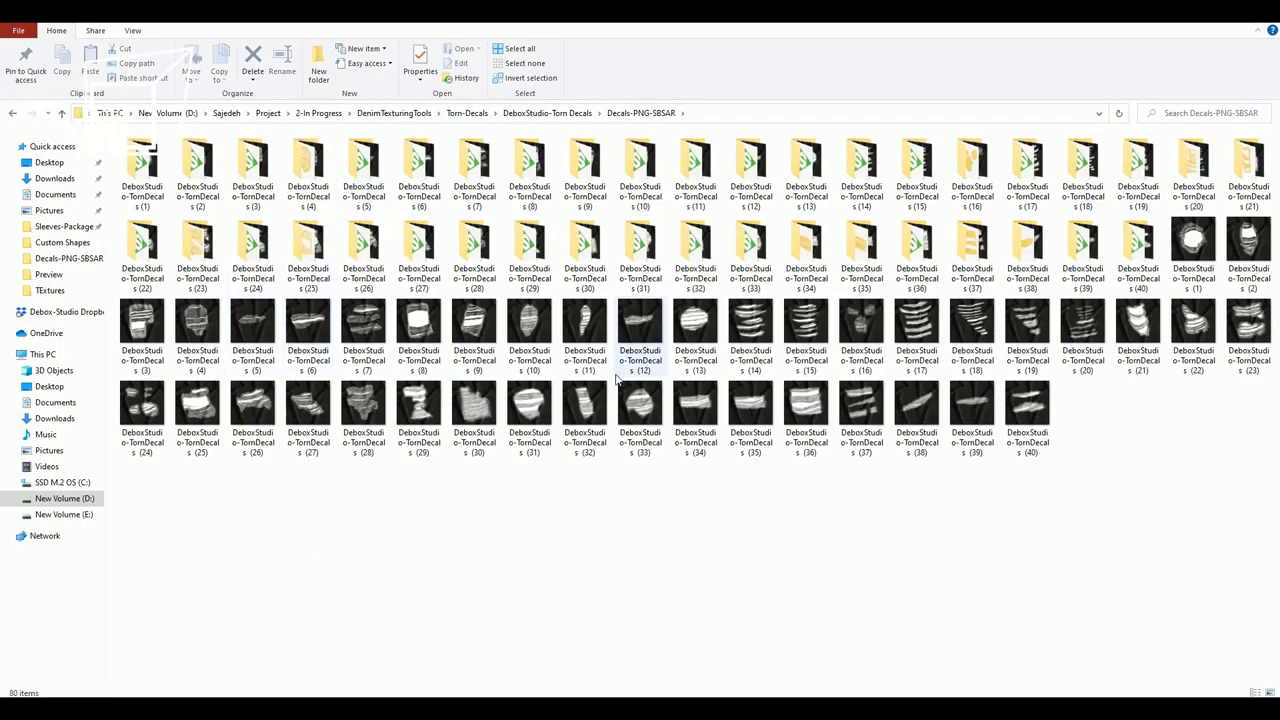
{"action": "type", "text": "sbsar"}
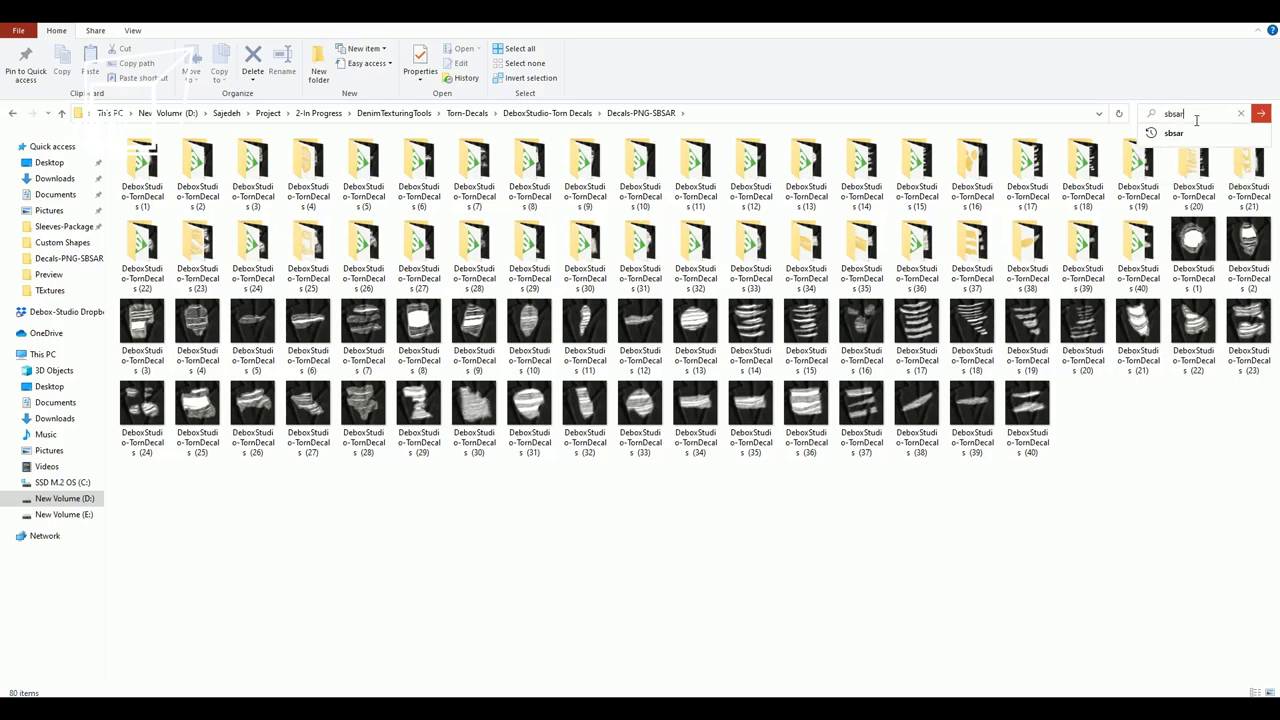
{"action": "left_click", "coordinate": [1174, 151]}
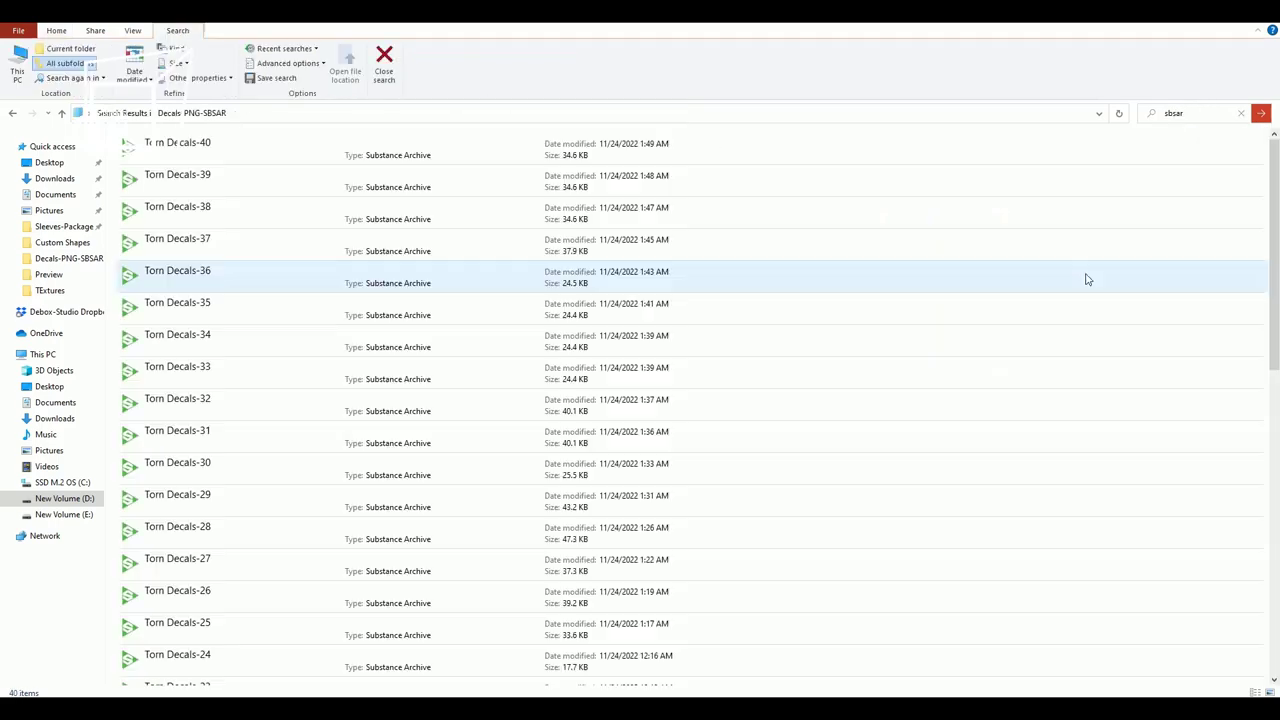
Select all 40 Torn Decals archives and drag them into Substance Painter
{"action": "scroll", "coordinate": [580, 246], "scroll_direction": "down", "scroll_amount": 8}
{"action": "scroll", "coordinate": [520, 350], "scroll_direction": "down", "scroll_amount": 2}
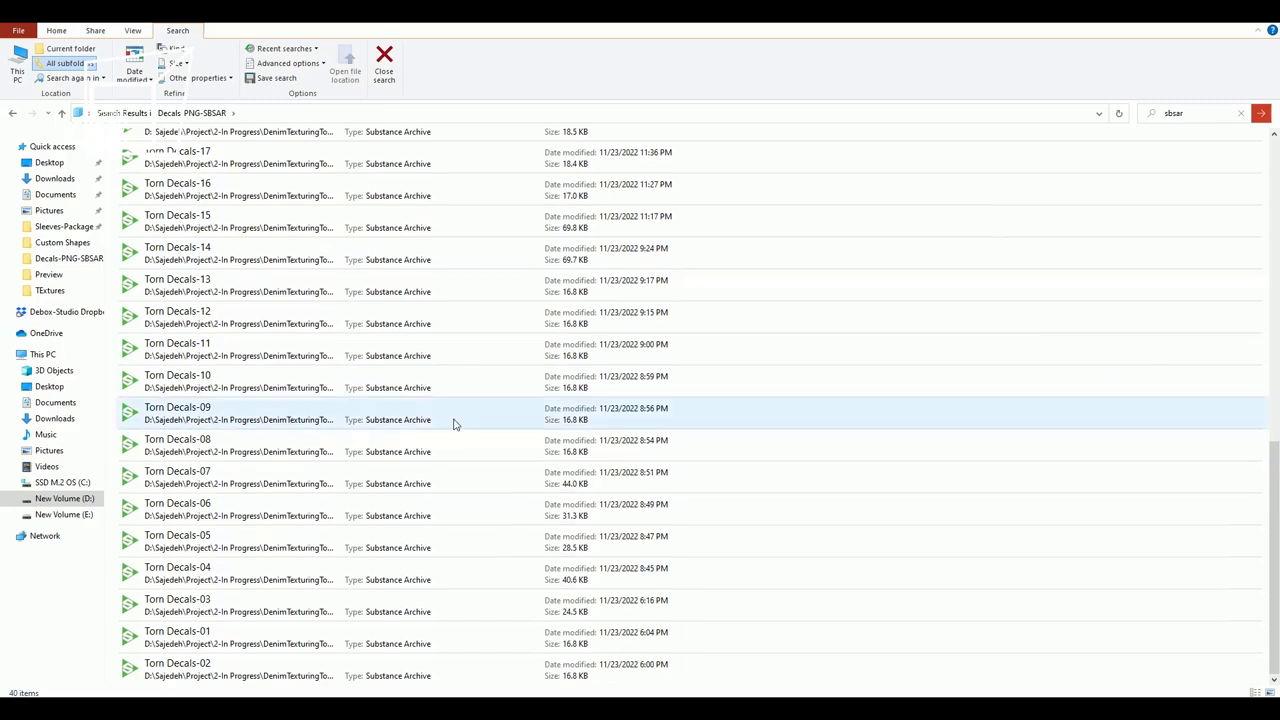
{"action": "left_click", "coordinate": [400, 668]}
{"action": "scroll", "coordinate": [537, 263], "scroll_direction": "up", "scroll_amount": 10}
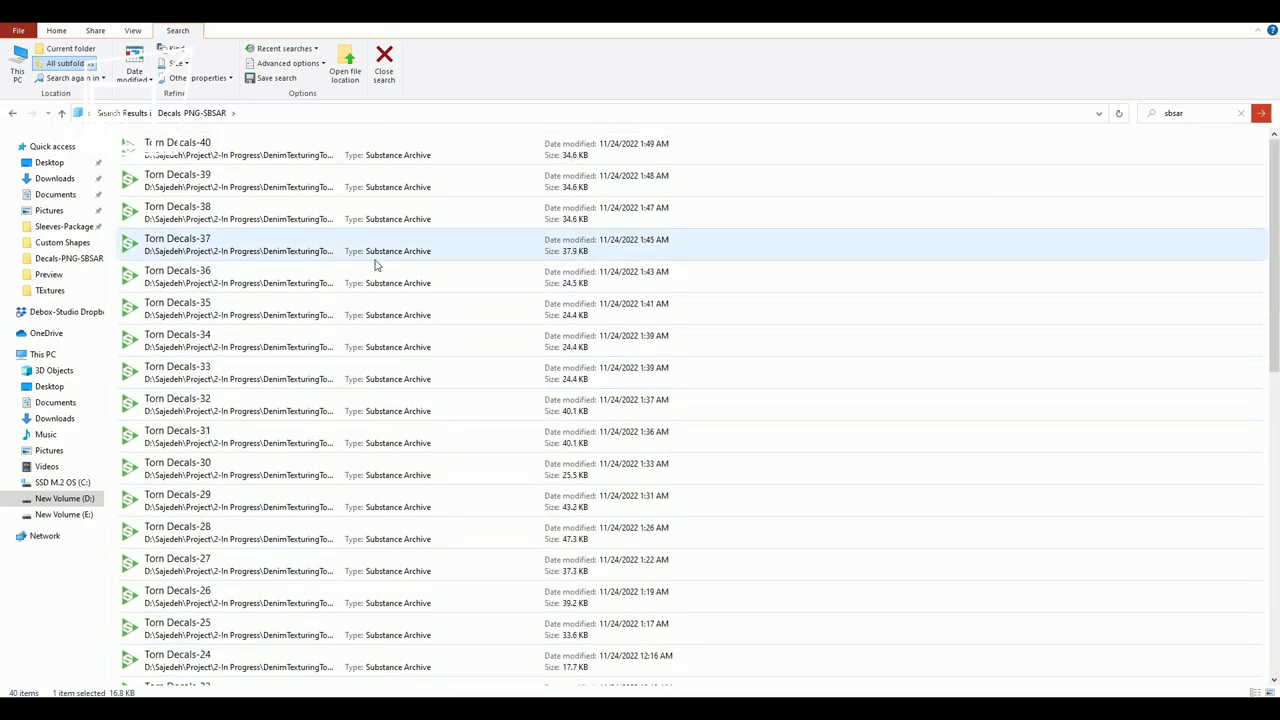
{"action": "left_click", "coordinate": [349, 160], "text": "shift"}
{"action": "mouse_move", "coordinate": [349, 160]}
{"action": "left_mouse_down"}
{"action": "mouse_move", "coordinate": [462, 684]}
{"action": "mouse_move", "coordinate": [618, 585]}
{"action": "left_mouse_up"}
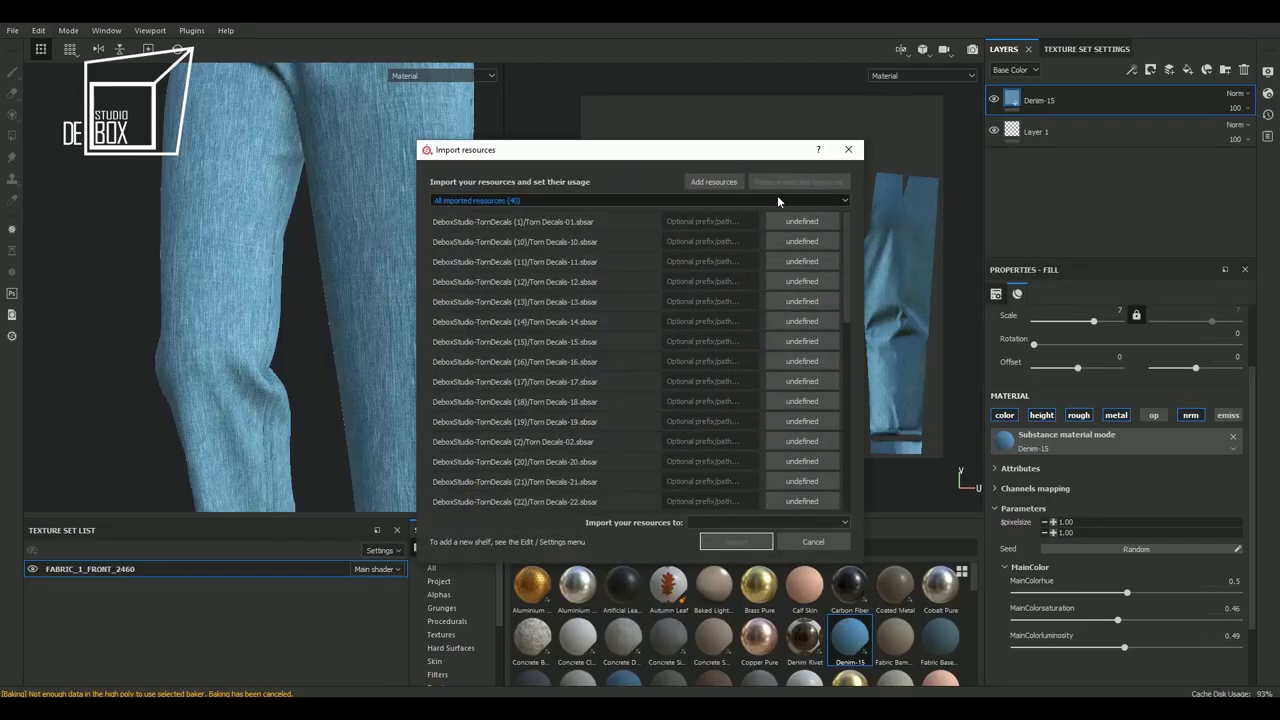
Import all 40 torn decal resources with usage set to basematerial
{"action": "left_click", "coordinate": [587, 221]}
{"action": "scroll", "coordinate": [578, 495], "scroll_direction": "down", "scroll_amount": 8}
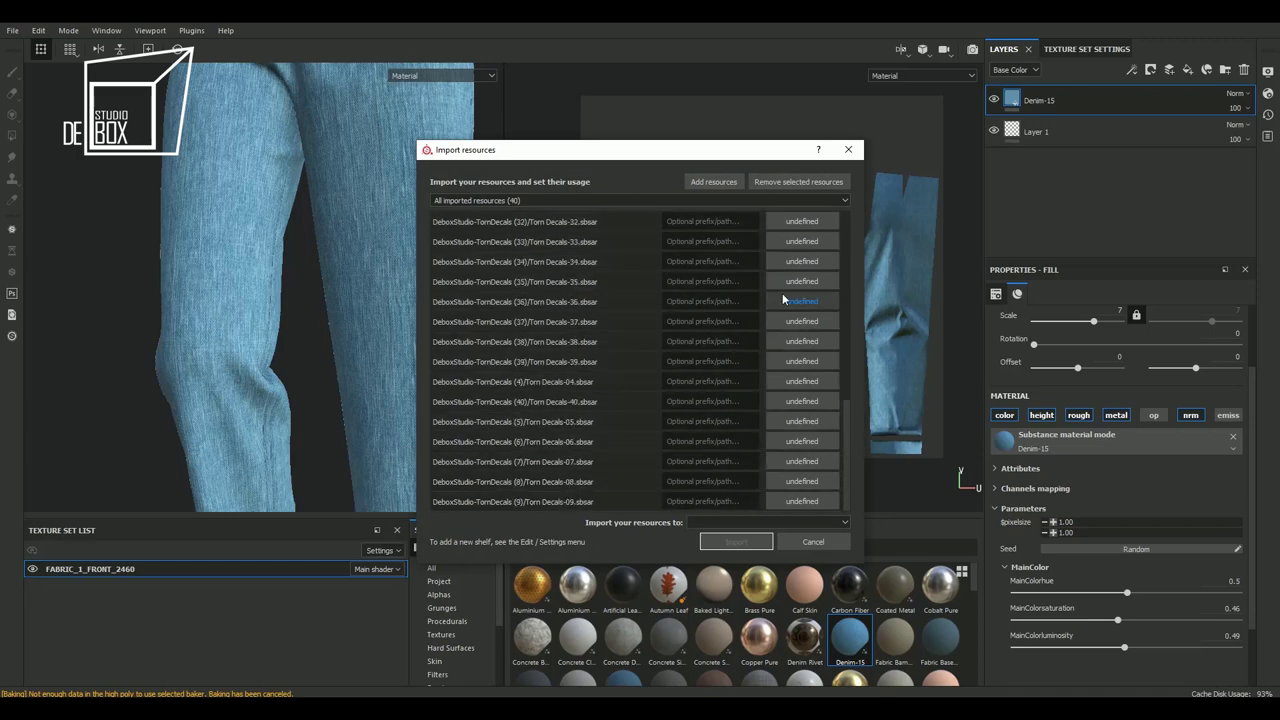
{"action": "left_click", "coordinate": [796, 228]}
{"action": "left_click", "coordinate": [810, 245]}
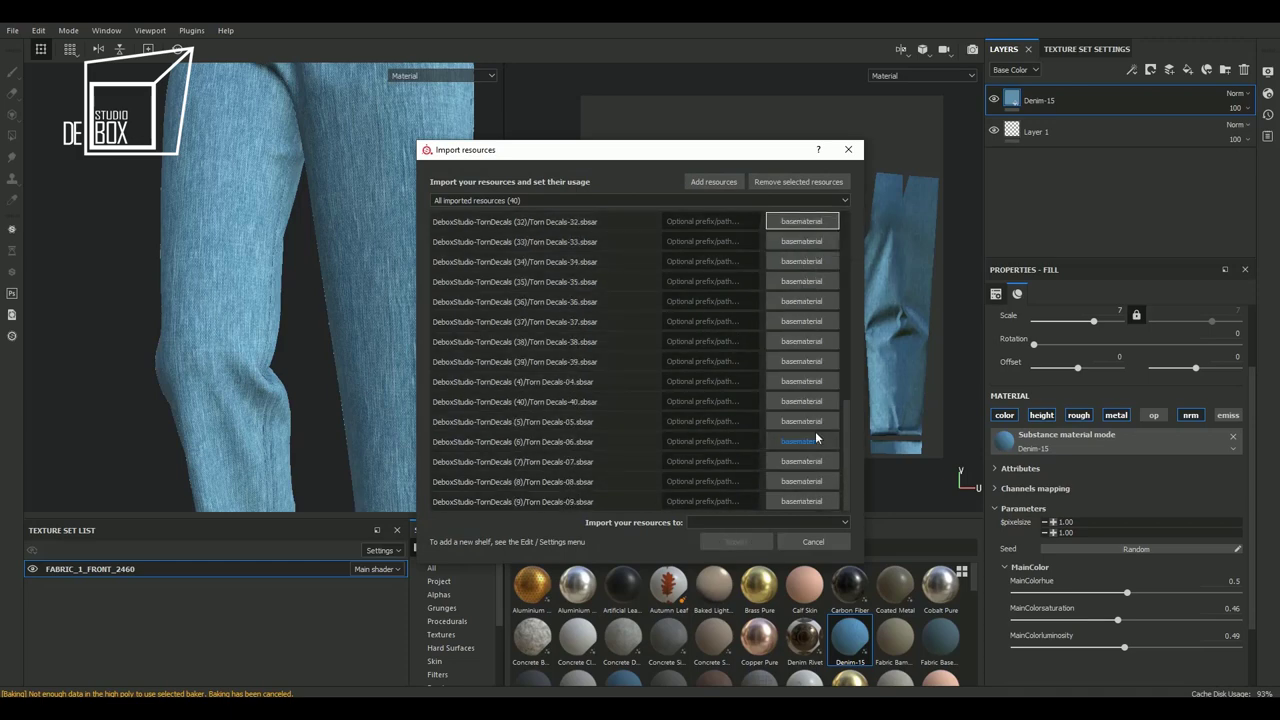
{"action": "left_click", "coordinate": [755, 521]}
{"action": "left_click", "coordinate": [742, 536]}
{"action": "left_click", "coordinate": [734, 535]}
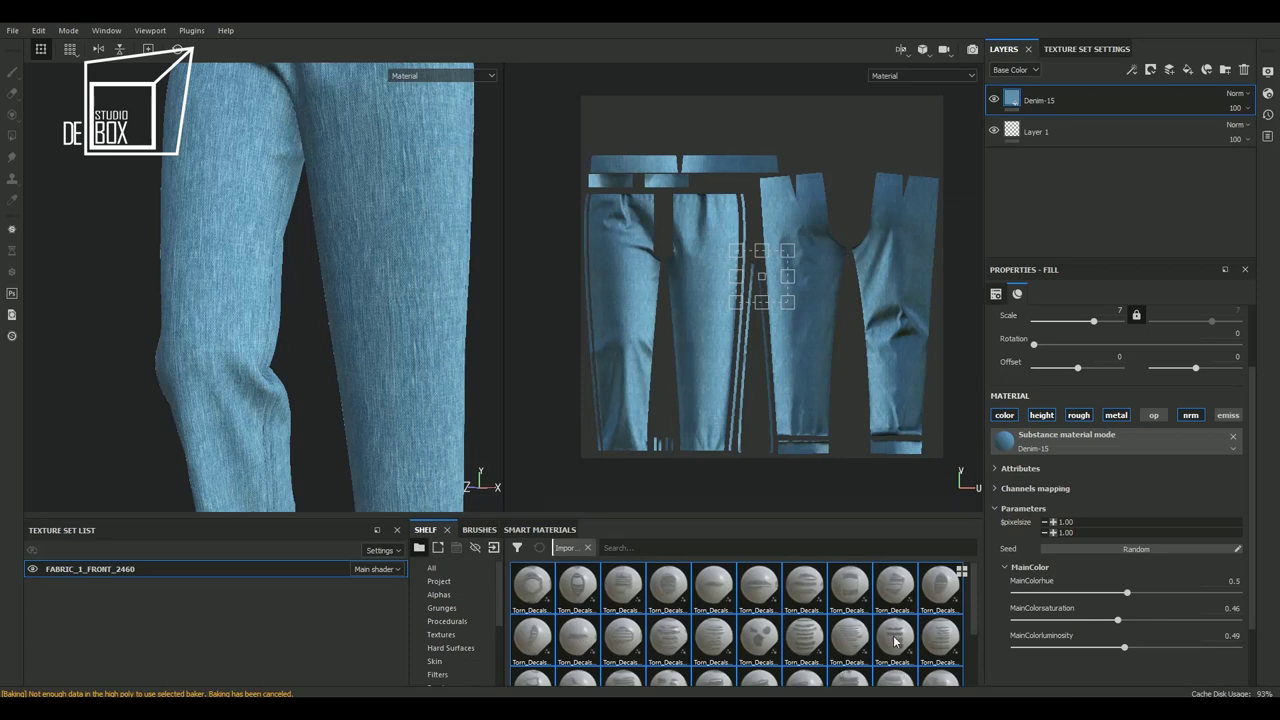
{"action": "scroll", "coordinate": [970, 614], "scroll_direction": "down", "scroll_amount": 2}
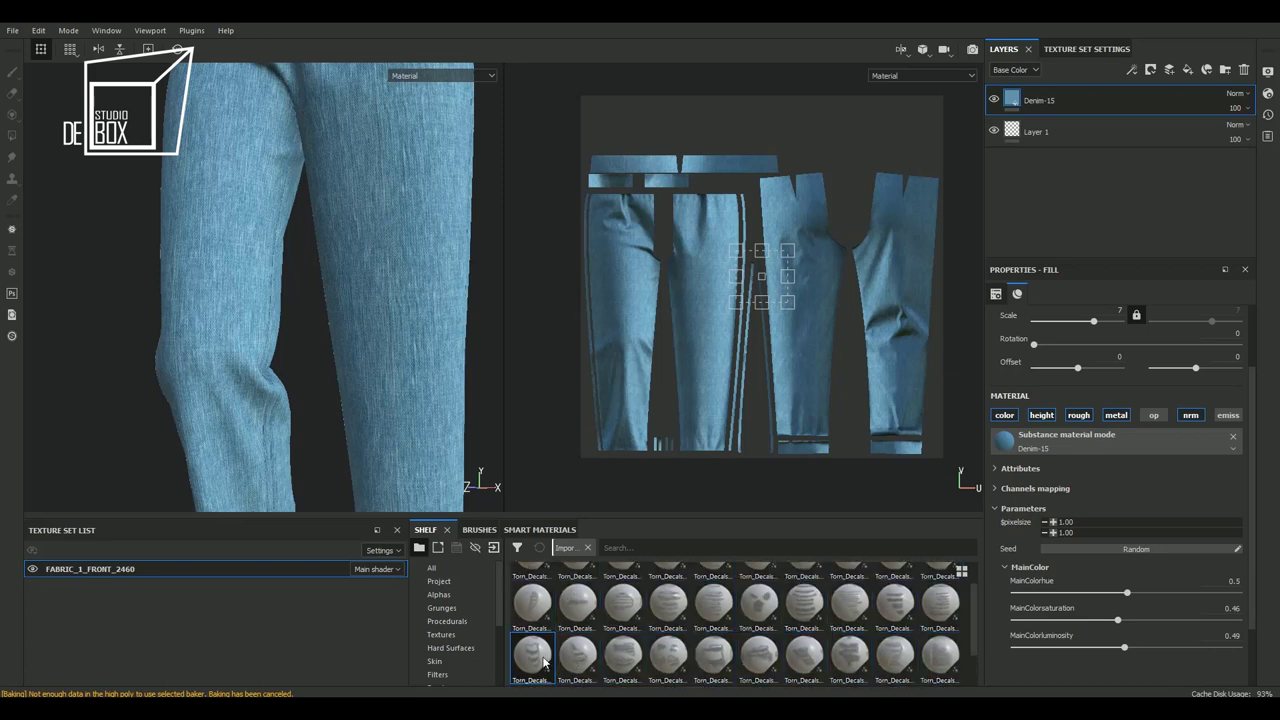
Add Torn_Decals-21 as a fill layer, scale it to 3.54 and move the rip onto the left knee
{"action": "left_click_drag", "start_coordinate": [545, 660], "coordinate": [1100, 92]}
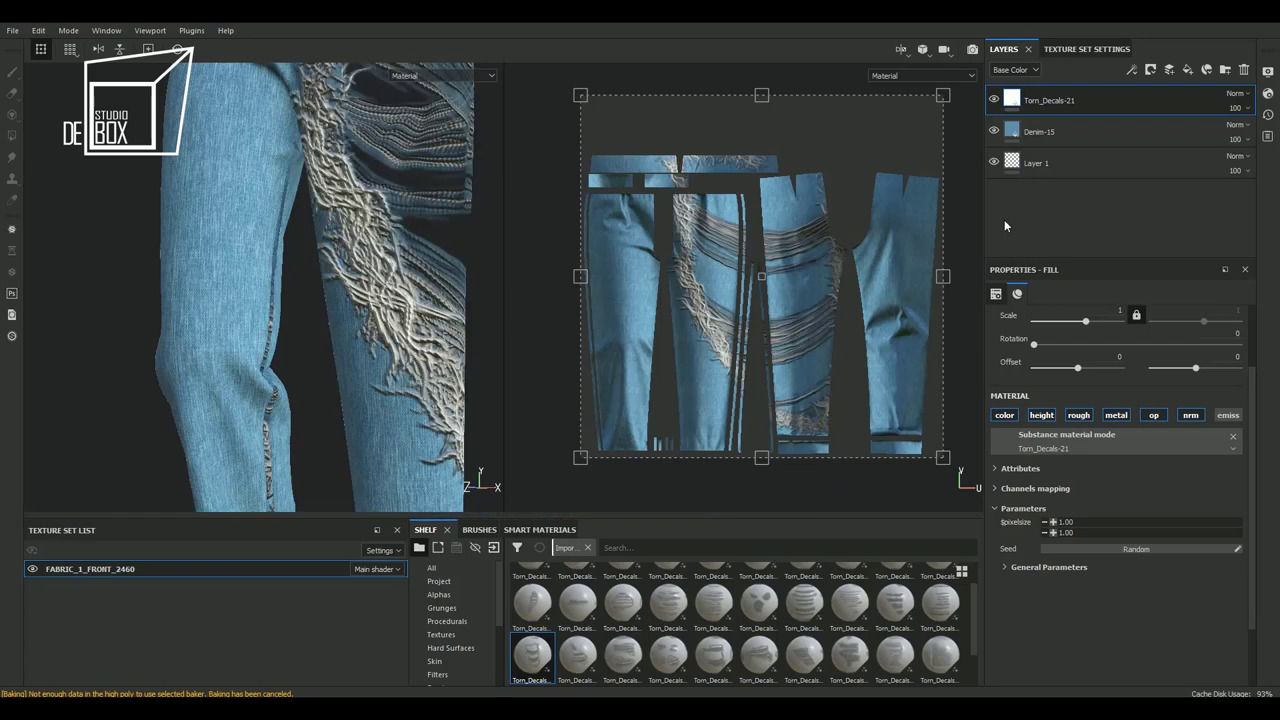
{"action": "scroll", "coordinate": [1076, 372], "scroll_direction": "up", "scroll_amount": 2}
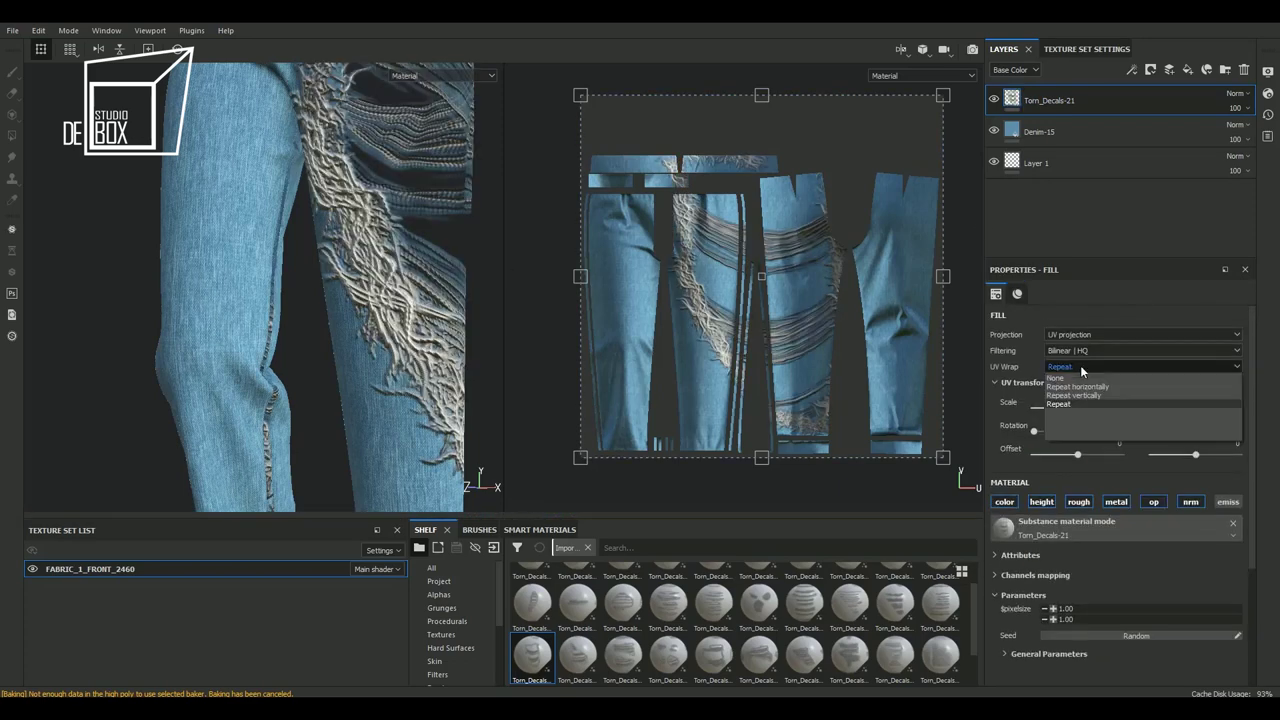
{"action": "left_click_drag", "start_coordinate": [1085, 411], "coordinate": [1091, 413]}
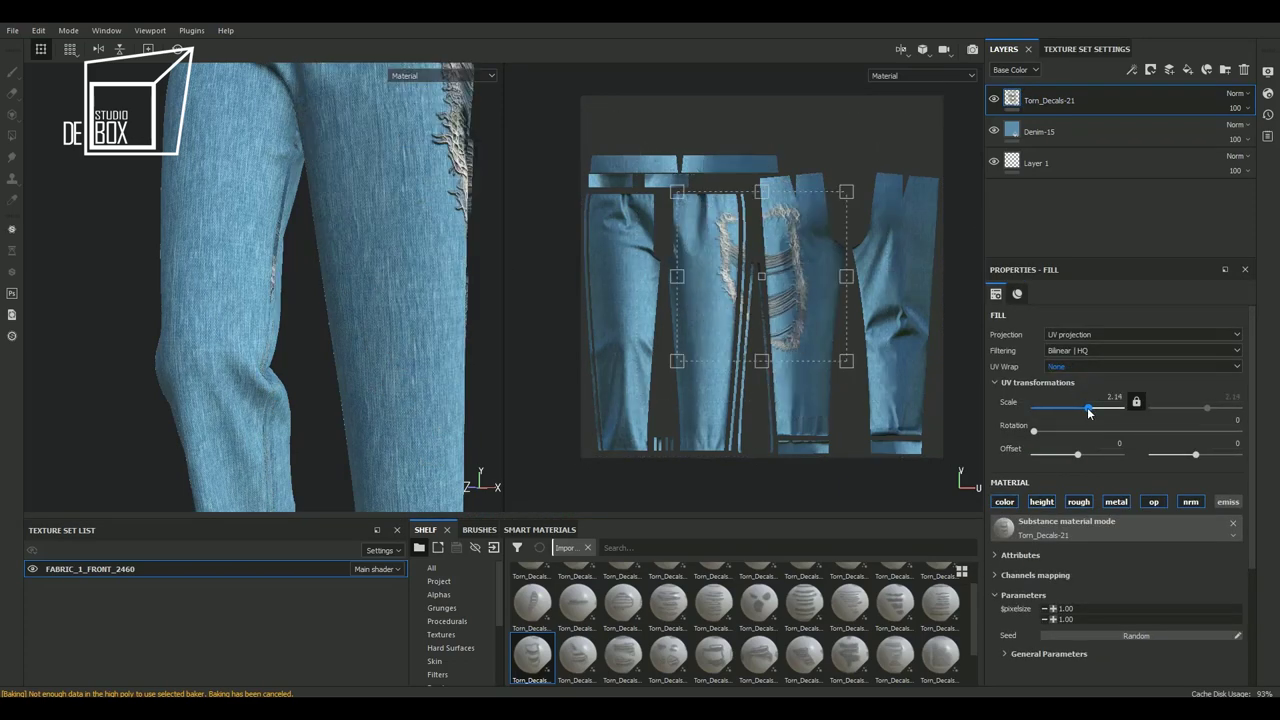
{"action": "mouse_move", "coordinate": [785, 332]}
{"action": "left_mouse_down"}
{"action": "mouse_move", "coordinate": [671, 374]}
{"action": "mouse_move", "coordinate": [631, 329]}
{"action": "mouse_move", "coordinate": [647, 357]}
{"action": "left_mouse_up"}
{"action": "scroll", "coordinate": [630, 340], "scroll_direction": "up", "scroll_amount": 5}
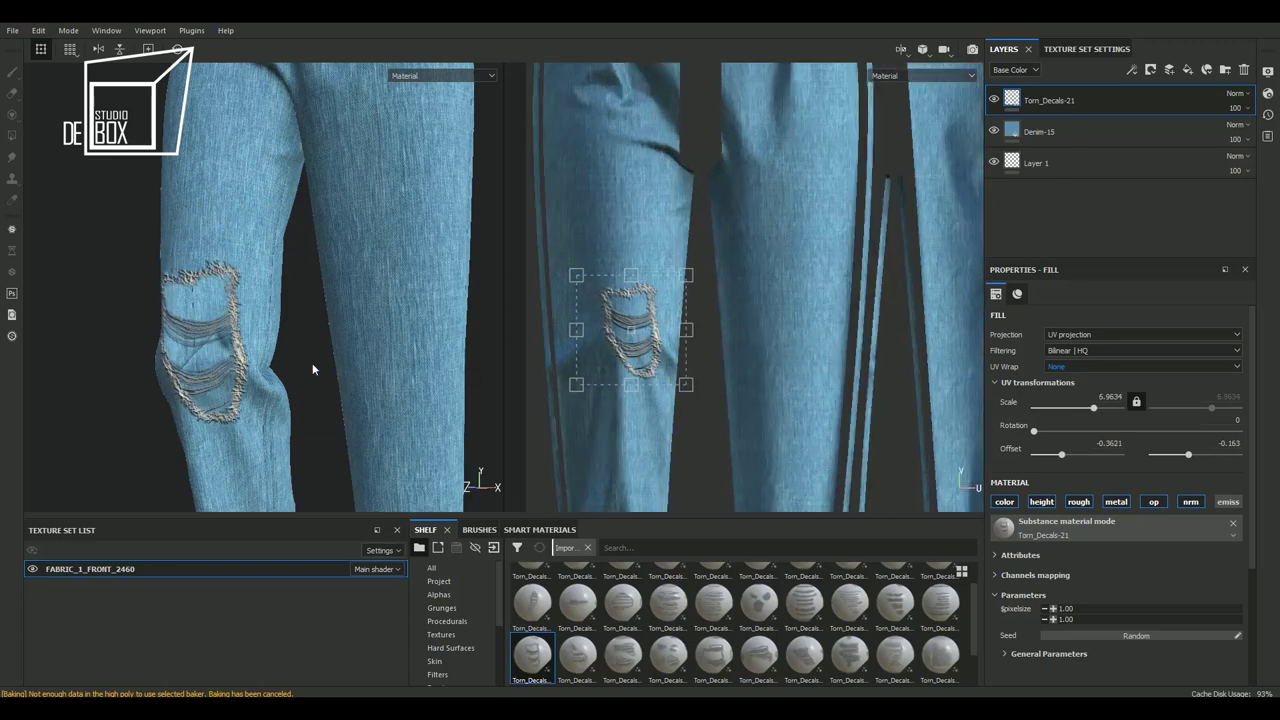
{"action": "mouse_move", "coordinate": [312, 363]}
{"action": "left_mouse_down", "text": "alt"}
{"action": "mouse_move", "coordinate": [327, 328]}
{"action": "mouse_move", "coordinate": [346, 329]}
{"action": "left_mouse_up", "text": "alt"}
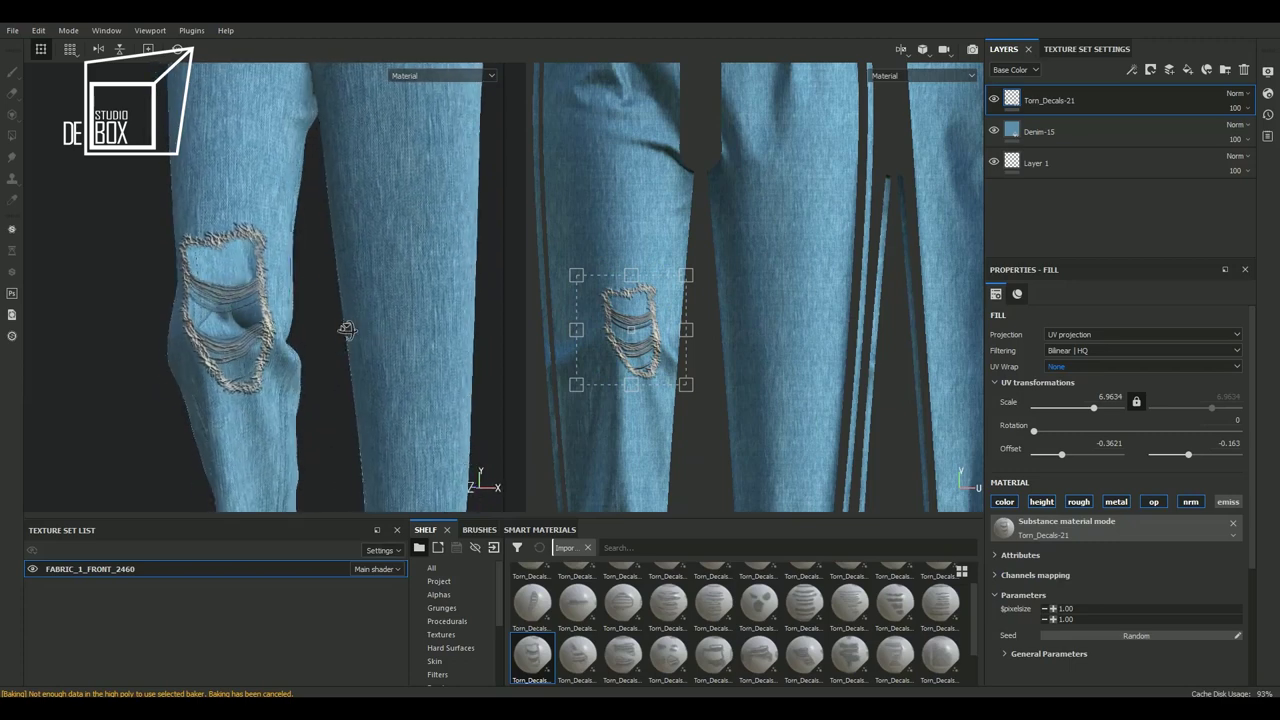
{"action": "left_click_drag", "start_coordinate": [714, 280], "coordinate": [718, 300]}
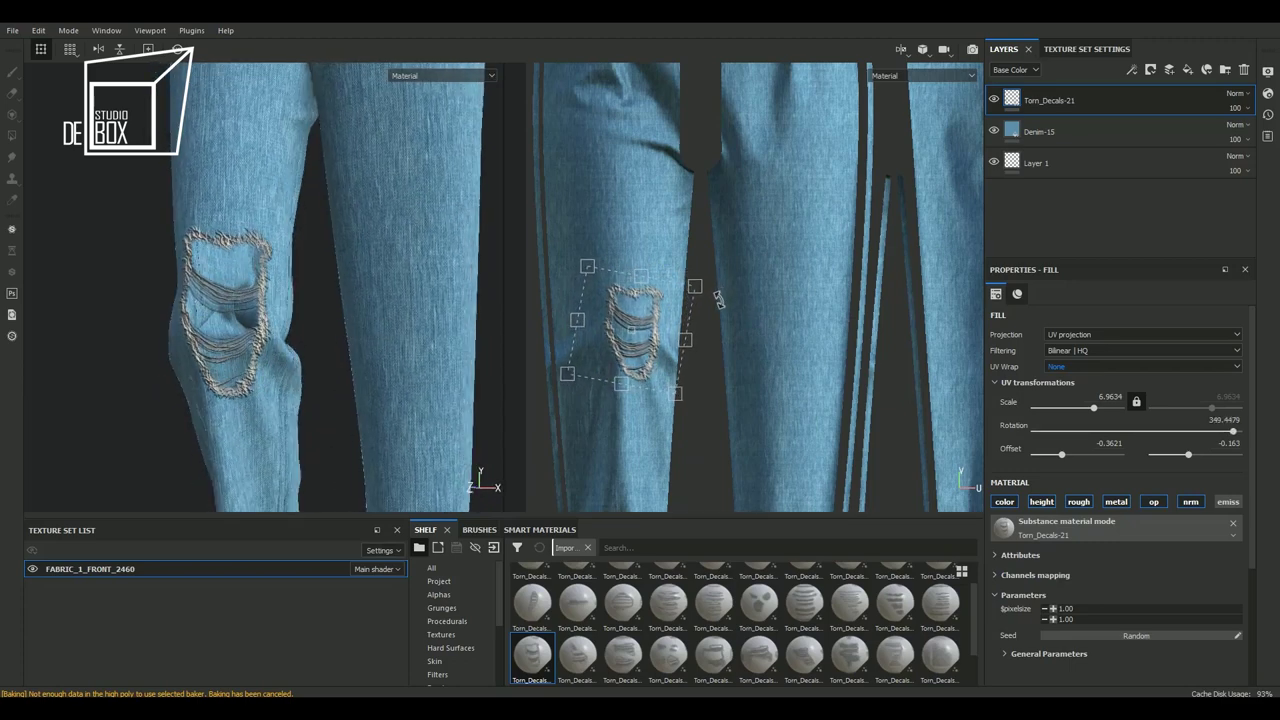
{"action": "left_click_drag", "start_coordinate": [654, 338], "coordinate": [643, 330]}
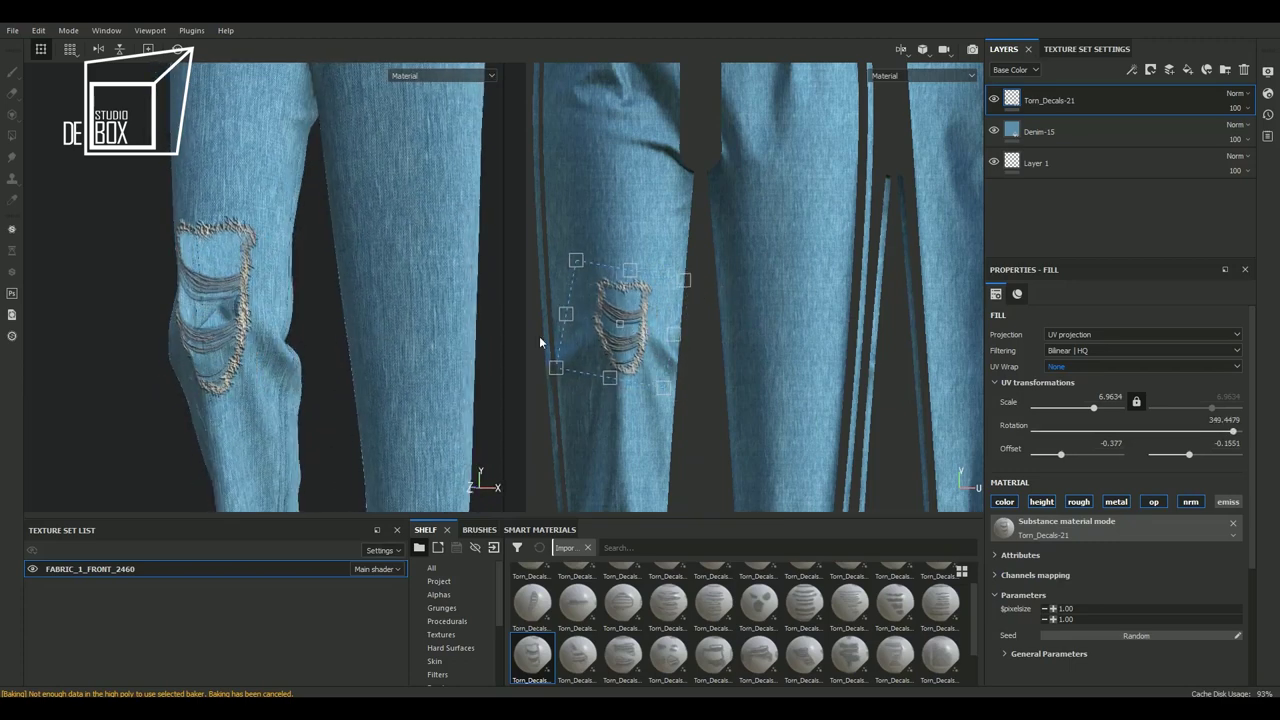
Refine the rip's position and size on the knee, then swap its material to Torn_Decals-13
{"action": "left_click_drag", "start_coordinate": [296, 387], "coordinate": [540, 400], "text": "alt"}
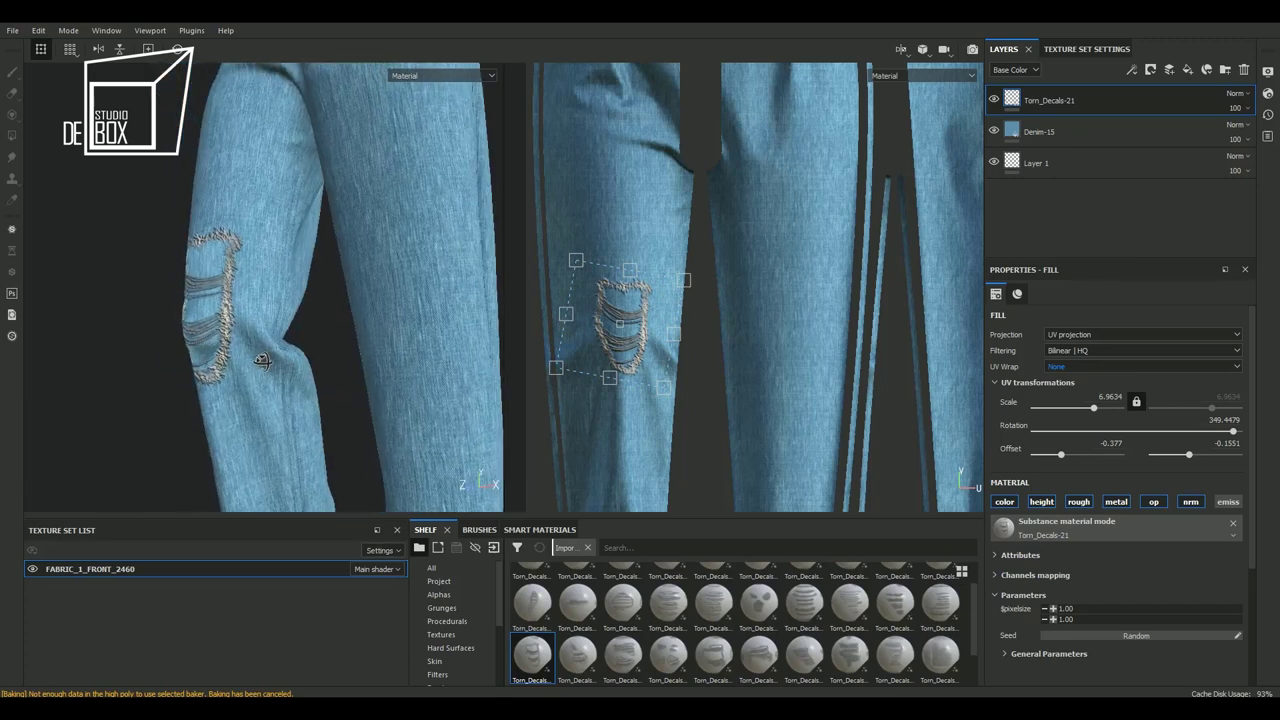
{"action": "left_click_drag", "start_coordinate": [629, 343], "coordinate": [636, 310]}
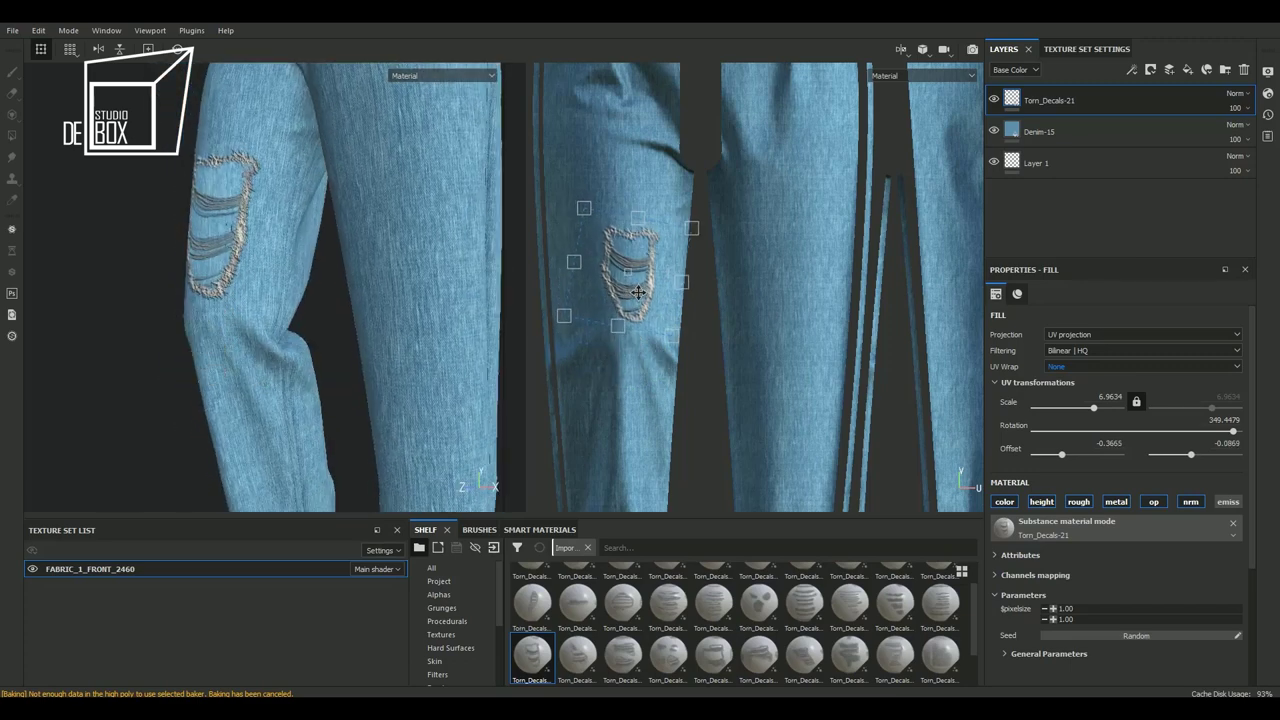
{"action": "mouse_move", "coordinate": [469, 342]}
{"action": "left_mouse_down", "text": "alt"}
{"action": "mouse_move", "coordinate": [315, 344]}
{"action": "mouse_move", "coordinate": [334, 340]}
{"action": "left_mouse_up", "text": "alt"}
{"action": "mouse_move", "coordinate": [632, 325]}
{"action": "left_mouse_down"}
{"action": "mouse_move", "coordinate": [790, 335]}
{"action": "mouse_move", "coordinate": [798, 399]}
{"action": "mouse_move", "coordinate": [817, 412]}
{"action": "left_mouse_up"}
{"action": "middle_click_drag", "start_coordinate": [858, 382], "coordinate": [796, 340]}
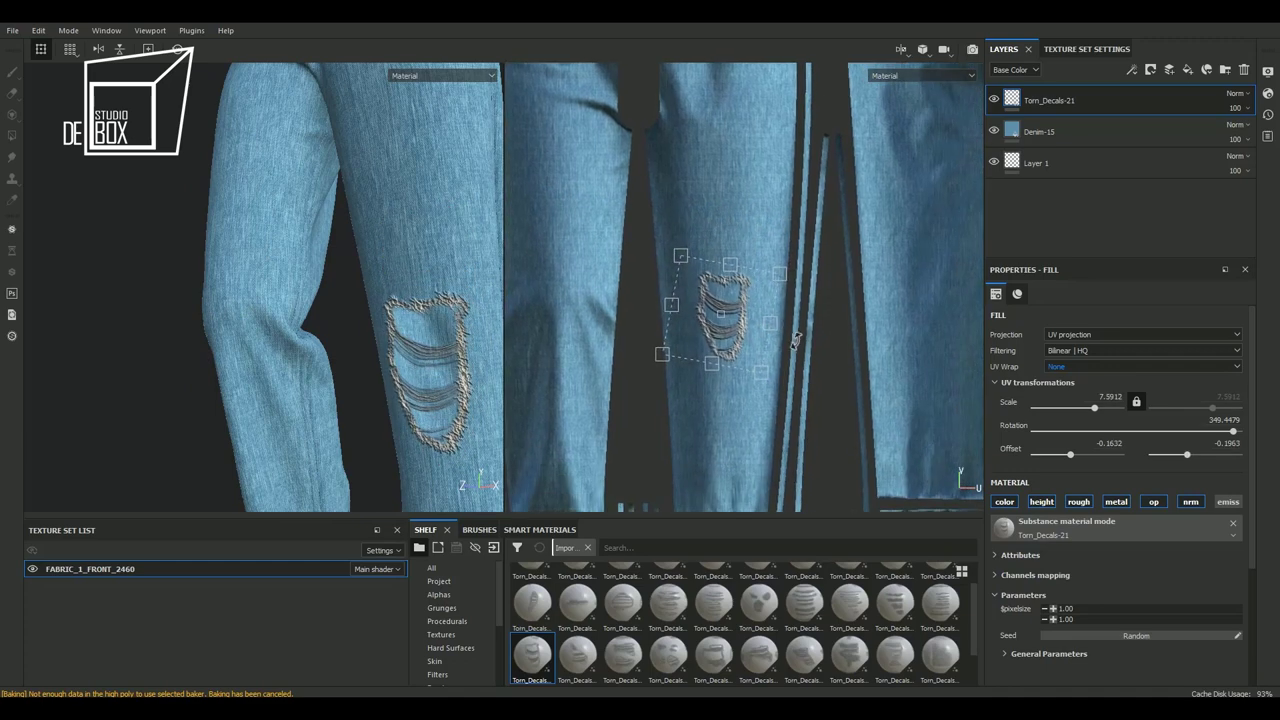
{"action": "left_click_drag", "start_coordinate": [754, 371], "coordinate": [572, 344]}
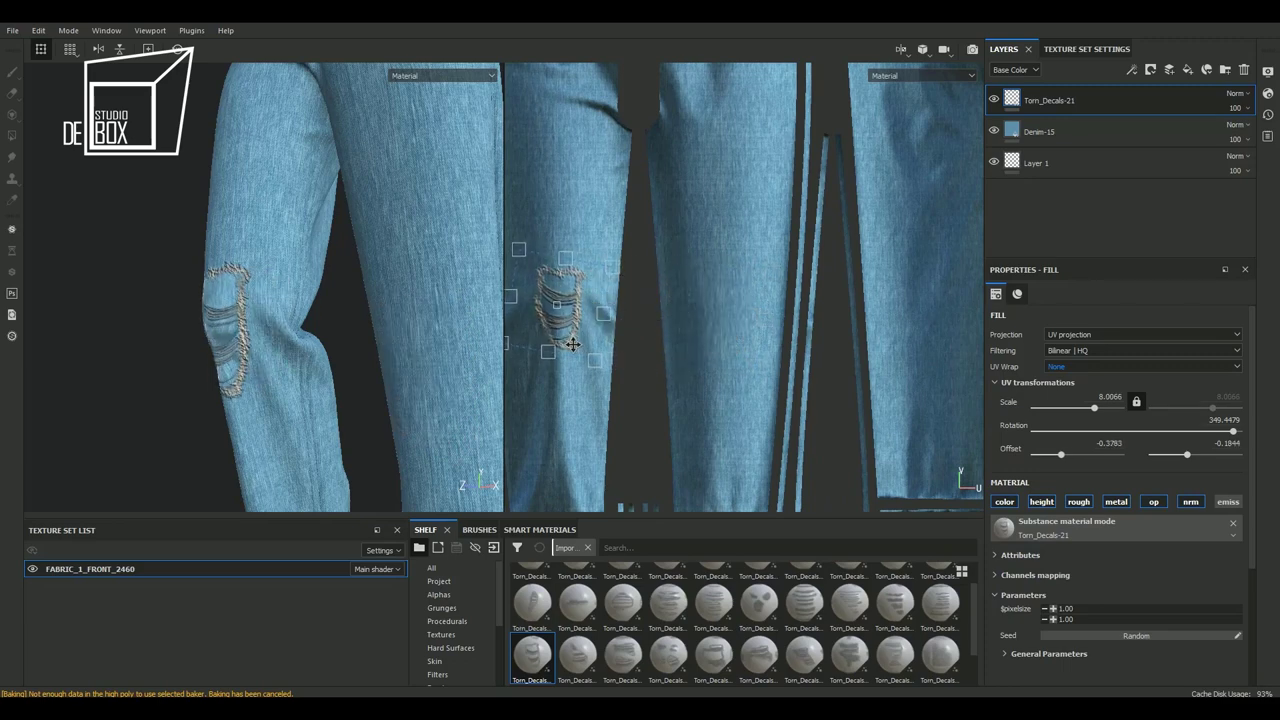
{"action": "left_click_drag", "start_coordinate": [290, 352], "coordinate": [307, 355], "text": "alt"}
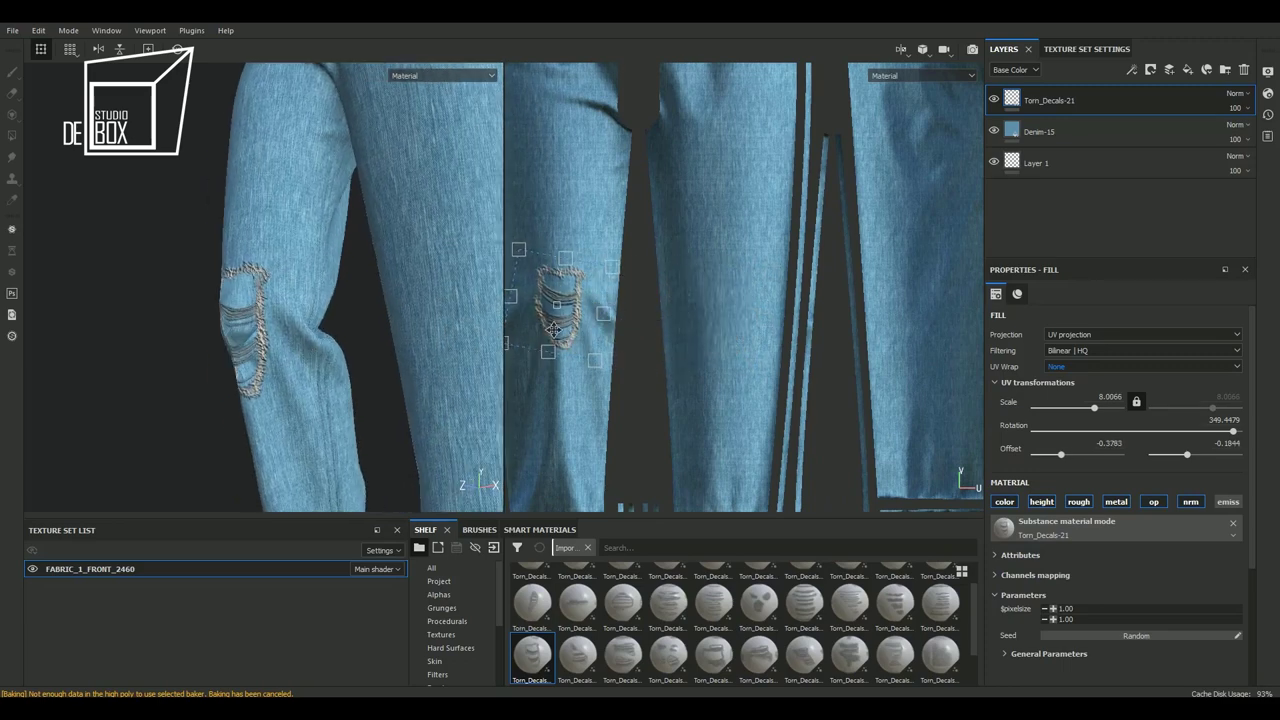
{"action": "left_click_drag", "start_coordinate": [553, 330], "coordinate": [722, 242]}
{"action": "mouse_move", "coordinate": [270, 299]}
{"action": "left_mouse_down", "text": "alt"}
{"action": "mouse_move", "coordinate": [438, 268]}
{"action": "mouse_move", "coordinate": [407, 319]}
{"action": "mouse_move", "coordinate": [433, 319]}
{"action": "left_mouse_up", "text": "alt"}
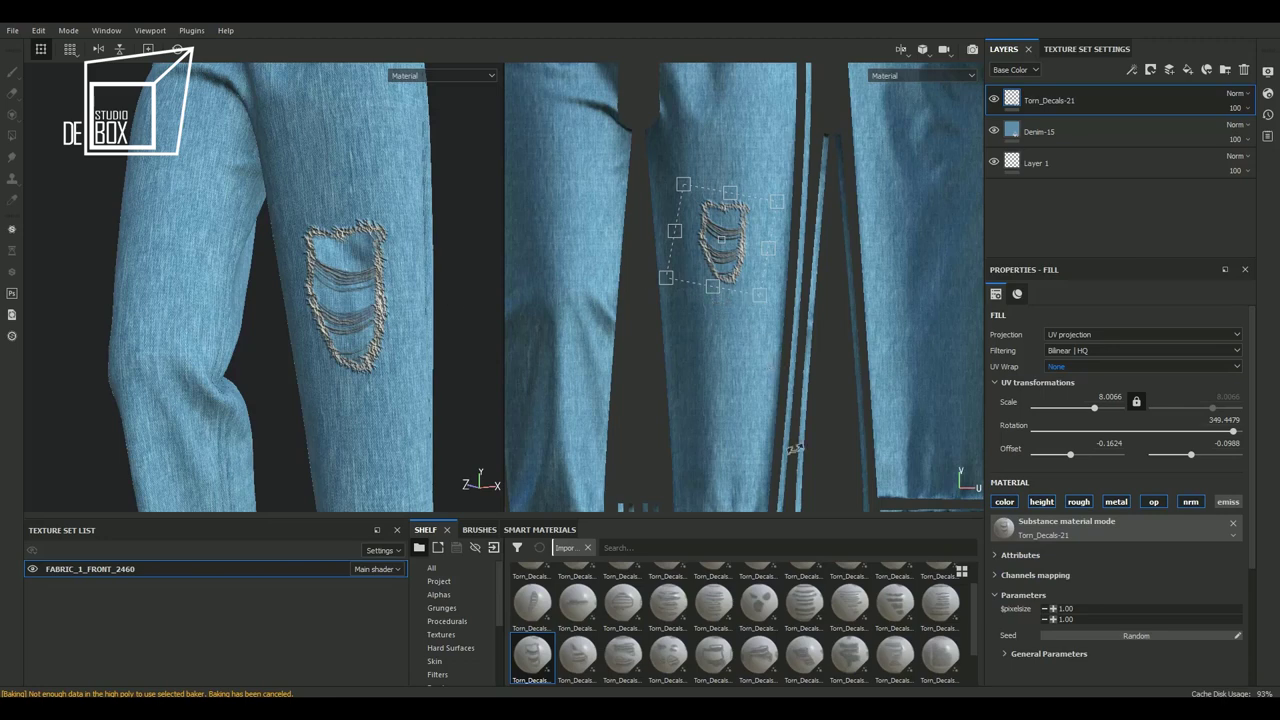
{"action": "left_click_drag", "start_coordinate": [613, 620], "coordinate": [1035, 540]}
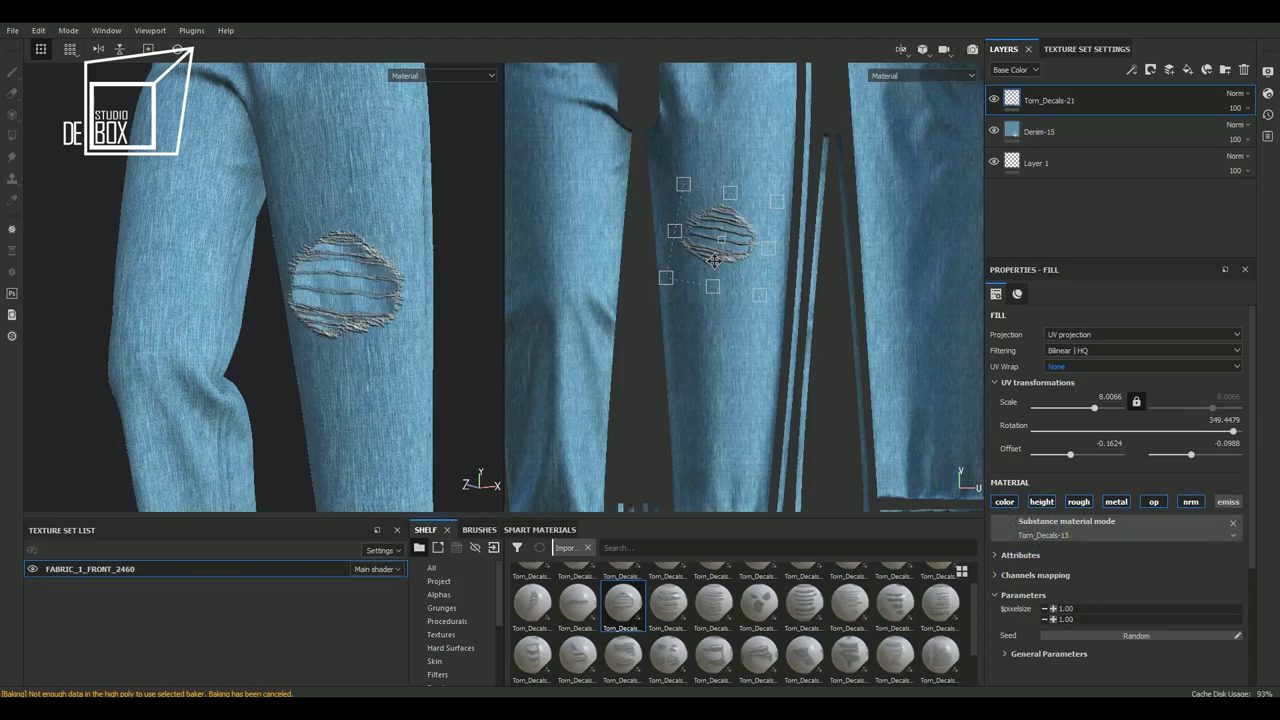
Reposition and tilt the rip to offset -0.1545, -0.0861 and rotation 355.2
{"action": "mouse_move", "coordinate": [714, 259]}
{"action": "left_mouse_down"}
{"action": "mouse_move", "coordinate": [661, 251]}
{"action": "mouse_move", "coordinate": [715, 225]}
{"action": "left_mouse_up"}
{"action": "mouse_move", "coordinate": [768, 262]}
{"action": "left_mouse_down"}
{"action": "mouse_move", "coordinate": [779, 285]}
{"action": "mouse_move", "coordinate": [747, 250]}
{"action": "mouse_move", "coordinate": [757, 272]}
{"action": "left_mouse_up"}
{"action": "scroll", "coordinate": [776, 279], "scroll_direction": "down", "scroll_amount": 1}
{"action": "scroll", "coordinate": [778, 271], "scroll_direction": "down", "scroll_amount": 1}
{"action": "left_click_drag", "start_coordinate": [716, 216], "coordinate": [728, 229]}
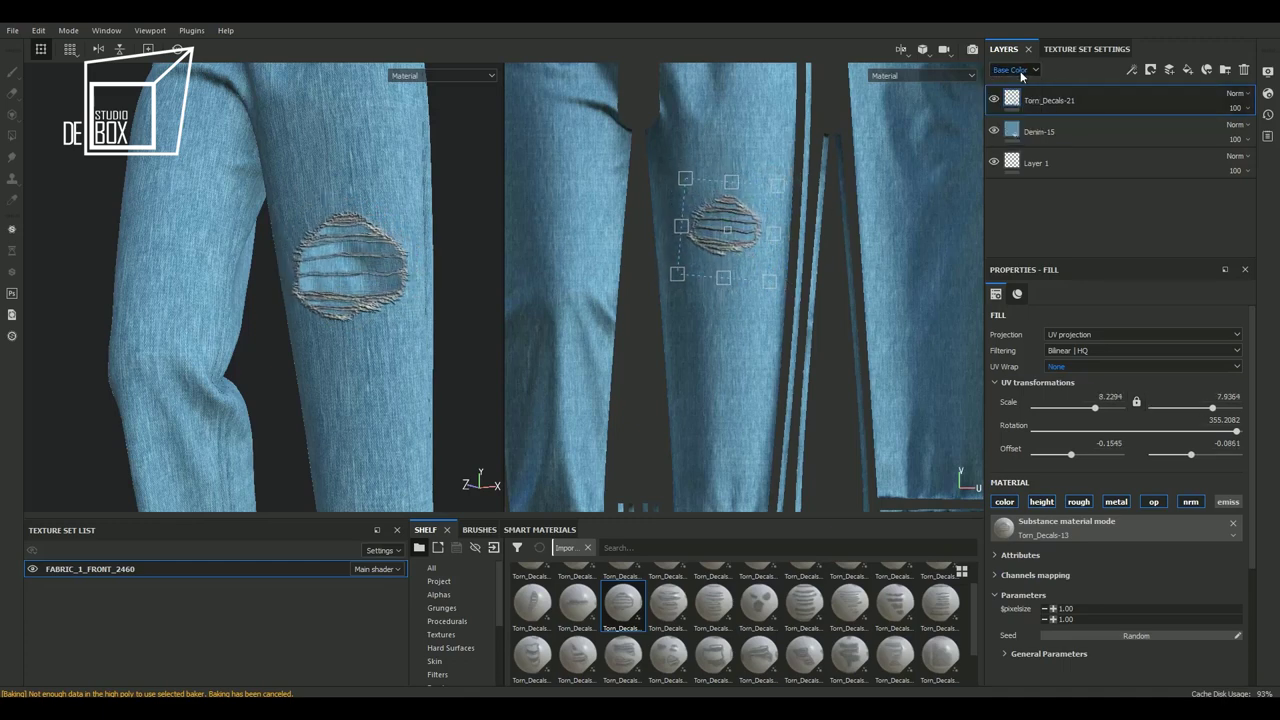
Toggle the rip's height contribution and set the layer's Height blending to normal
{"action": "left_click", "coordinate": [1047, 502]}
{"action": "left_click", "coordinate": [1010, 70]}
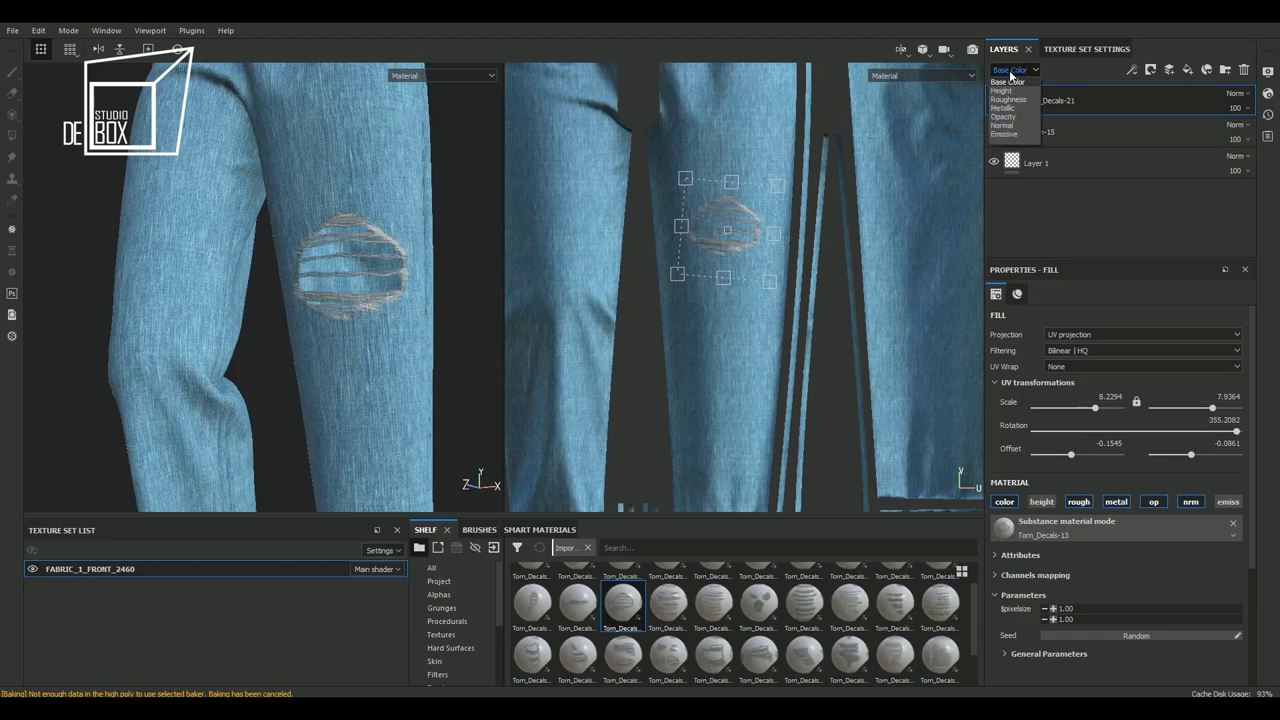
{"action": "left_click", "coordinate": [1012, 84]}
{"action": "left_click", "coordinate": [1051, 507]}
{"action": "left_click", "coordinate": [1012, 70]}
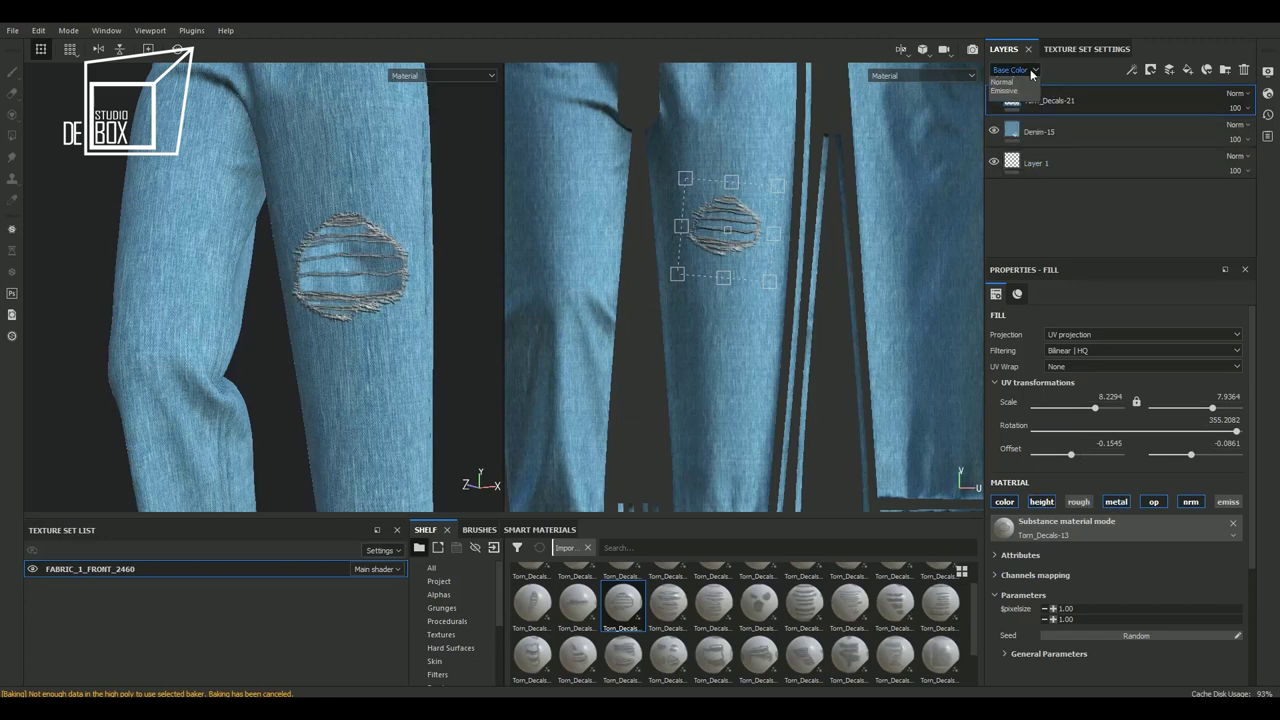
{"action": "left_click", "coordinate": [1012, 96]}
{"action": "left_click", "coordinate": [1235, 93]}
{"action": "left_click", "coordinate": [1210, 108]}
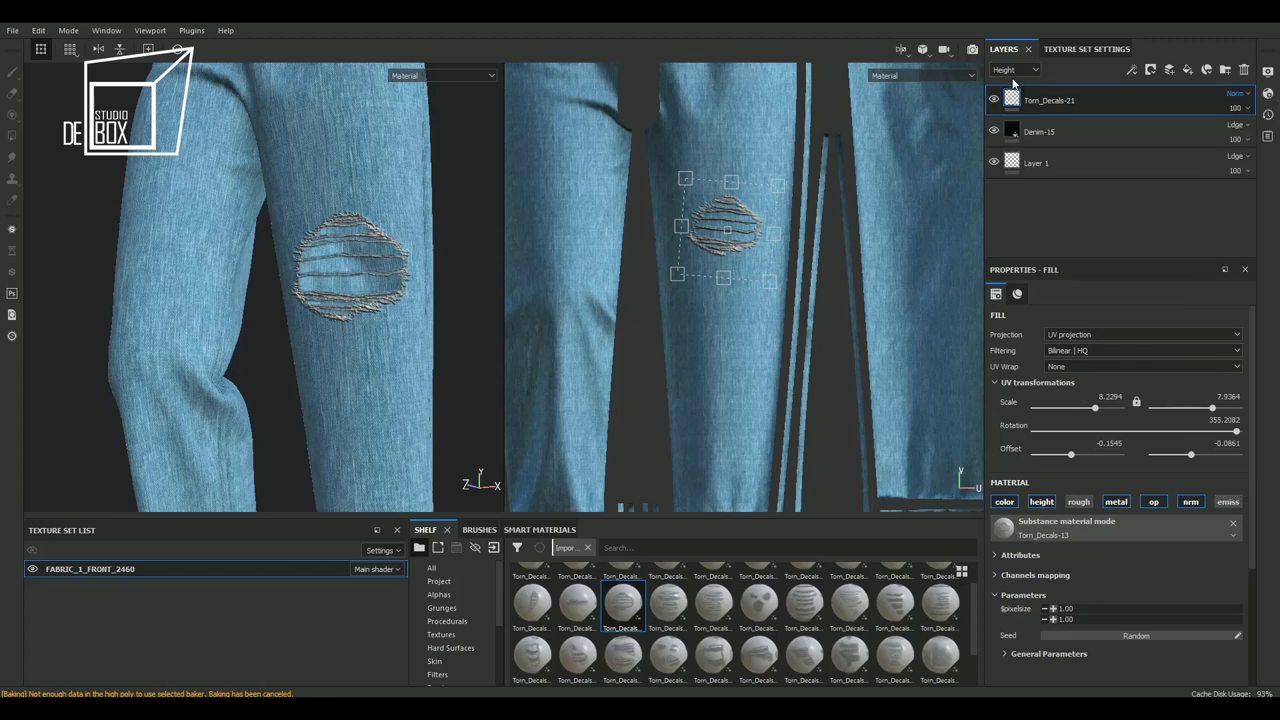
Check the layer's Normal channel blending, then show the Base Color channel again
{"action": "left_click", "coordinate": [1012, 70]}
{"action": "left_click", "coordinate": [1005, 124]}
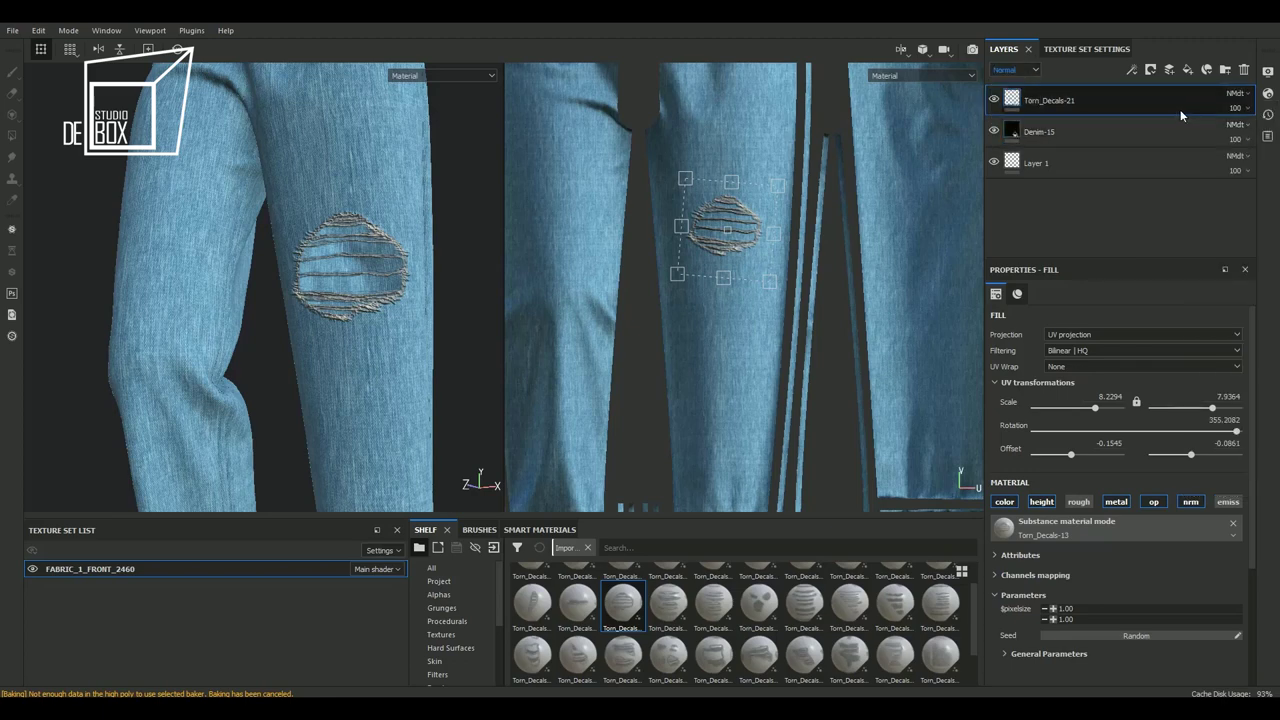
{"action": "left_click", "coordinate": [1235, 93]}
{"action": "left_click", "coordinate": [1210, 110]}
{"action": "left_click", "coordinate": [1012, 70]}
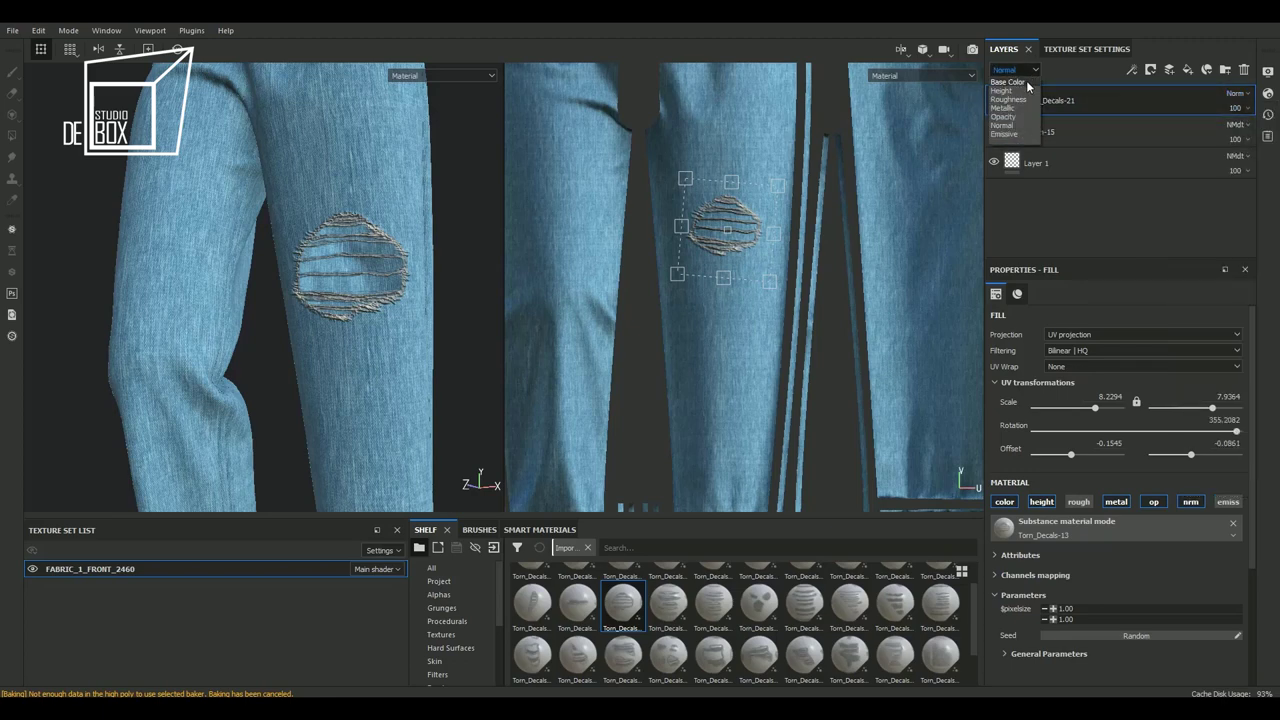
{"action": "left_click", "coordinate": [1010, 84]}
Duplicate the Torn_Decals-21 layer and rename the two layers Torn_Decals-01 and Torn_Decals-02
{"action": "right_click", "coordinate": [1096, 106]}
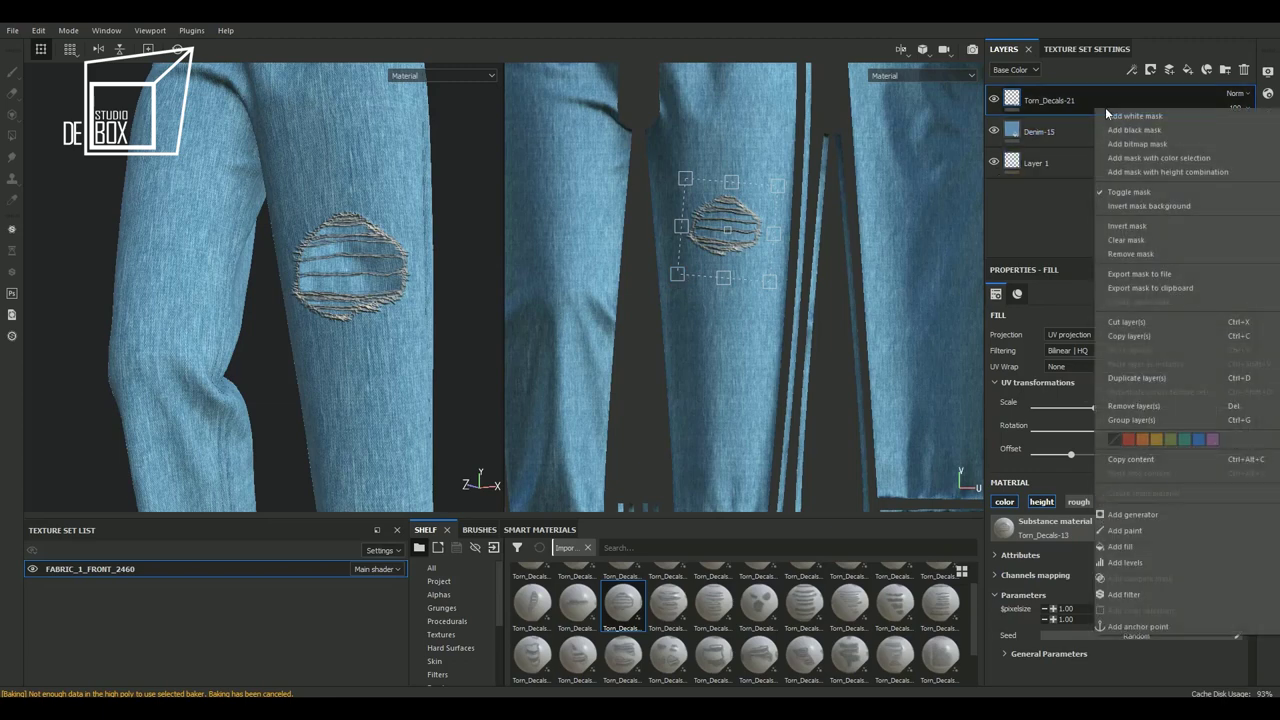
{"action": "left_click", "coordinate": [1120, 377]}
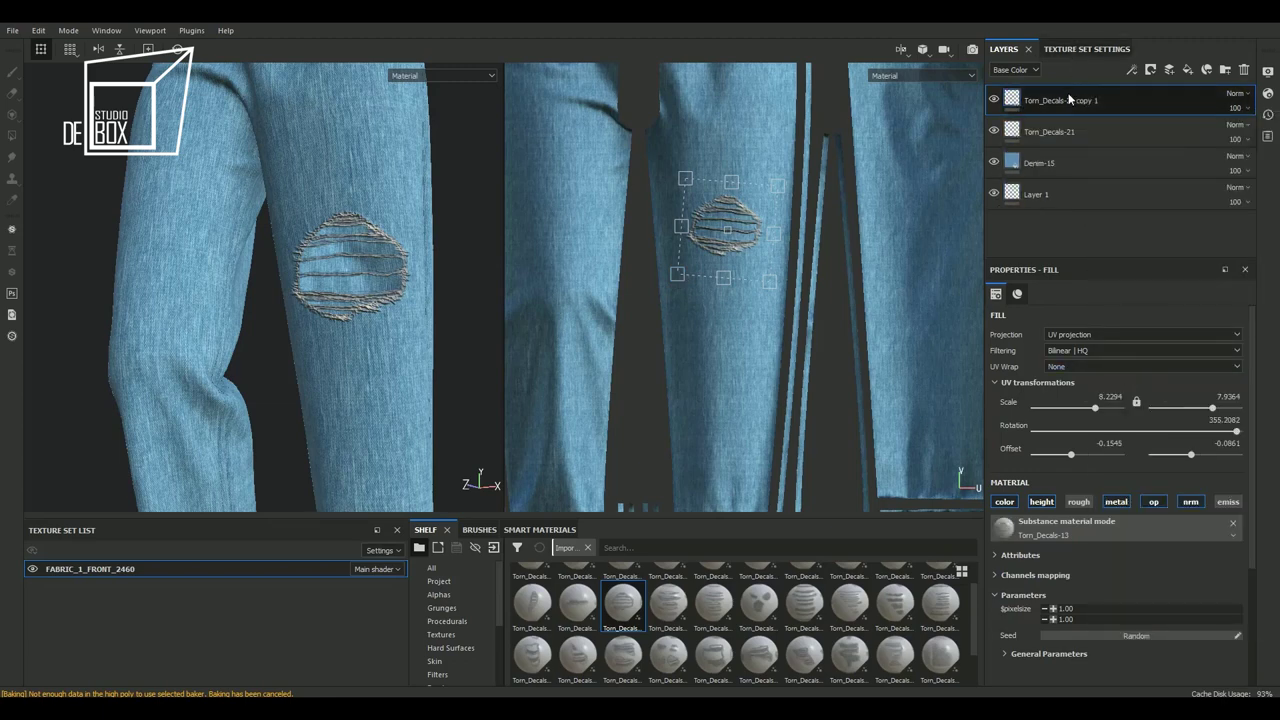
{"action": "double_click", "coordinate": [1063, 131]}
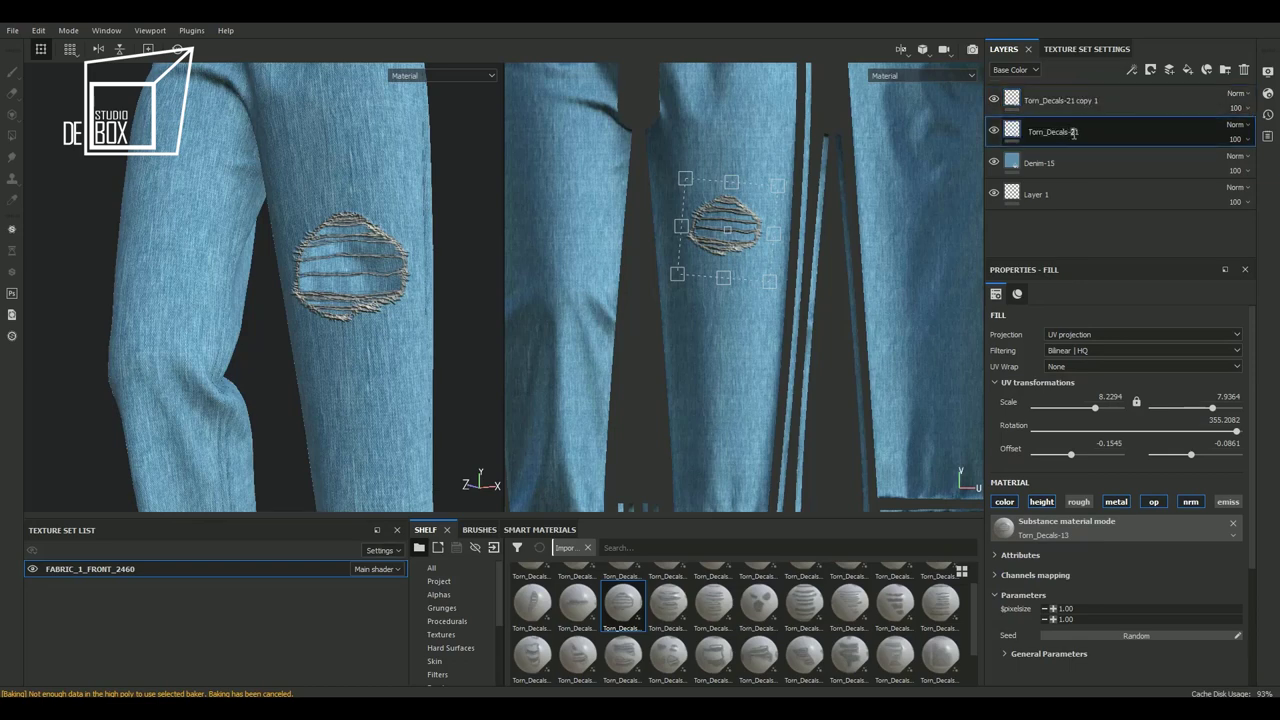
{"action": "type", "text": "0"}
{"action": "double_click", "coordinate": [1065, 100]}
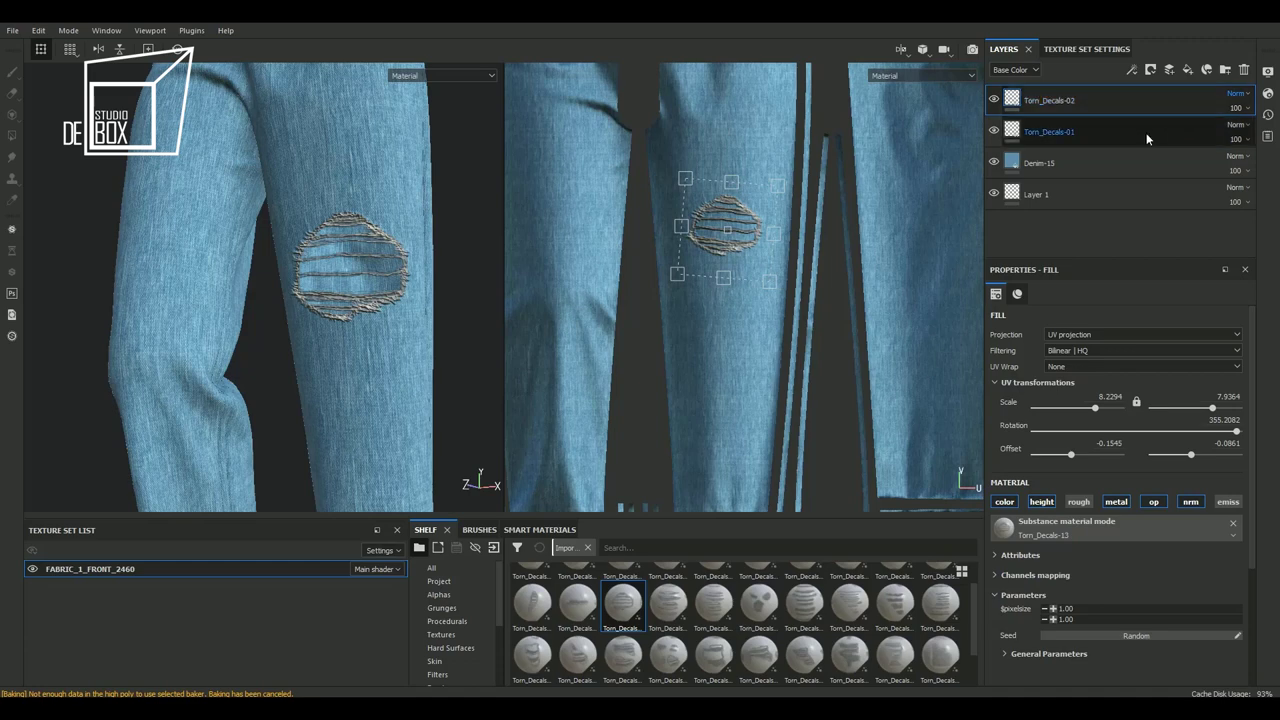
Swap the copy's material to Torn_Decals-12 and move its rip above the knee hole
{"action": "mouse_move", "coordinate": [717, 254]}
{"action": "left_mouse_down"}
{"action": "mouse_move", "coordinate": [530, 284]}
{"action": "mouse_move", "coordinate": [720, 333]}
{"action": "left_mouse_up"}
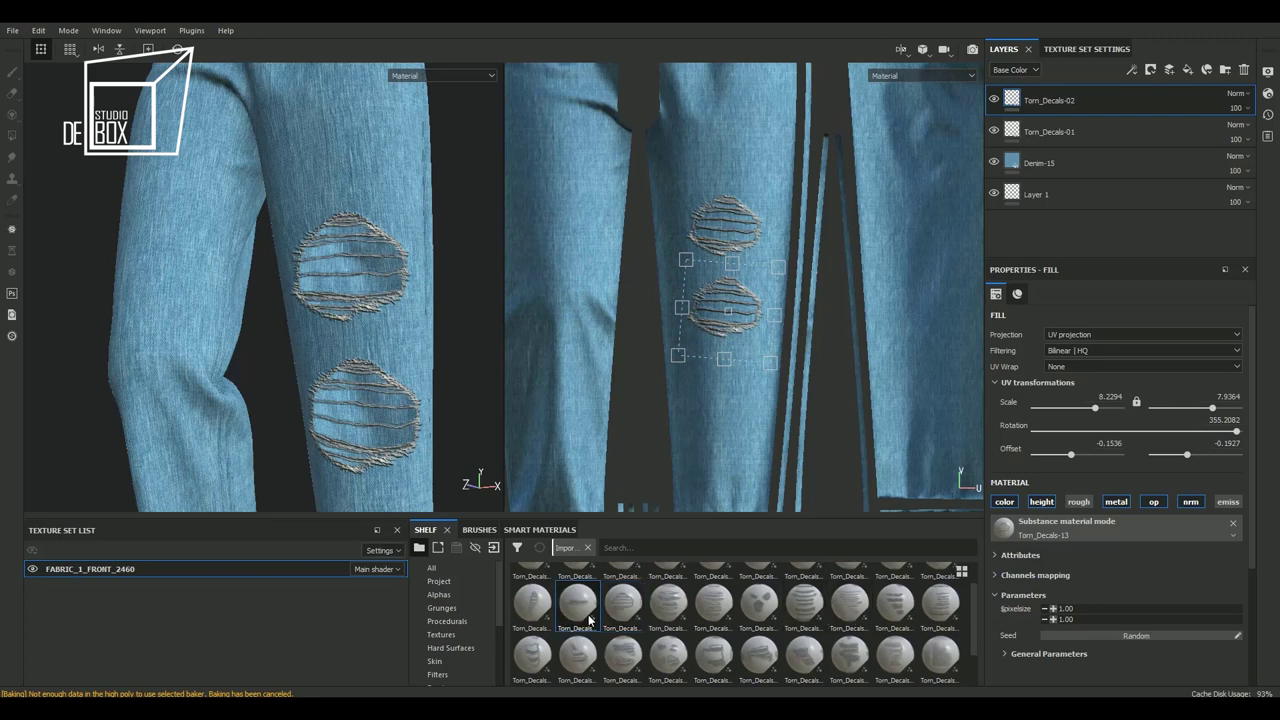
{"action": "left_click_drag", "start_coordinate": [580, 605], "coordinate": [1078, 536]}
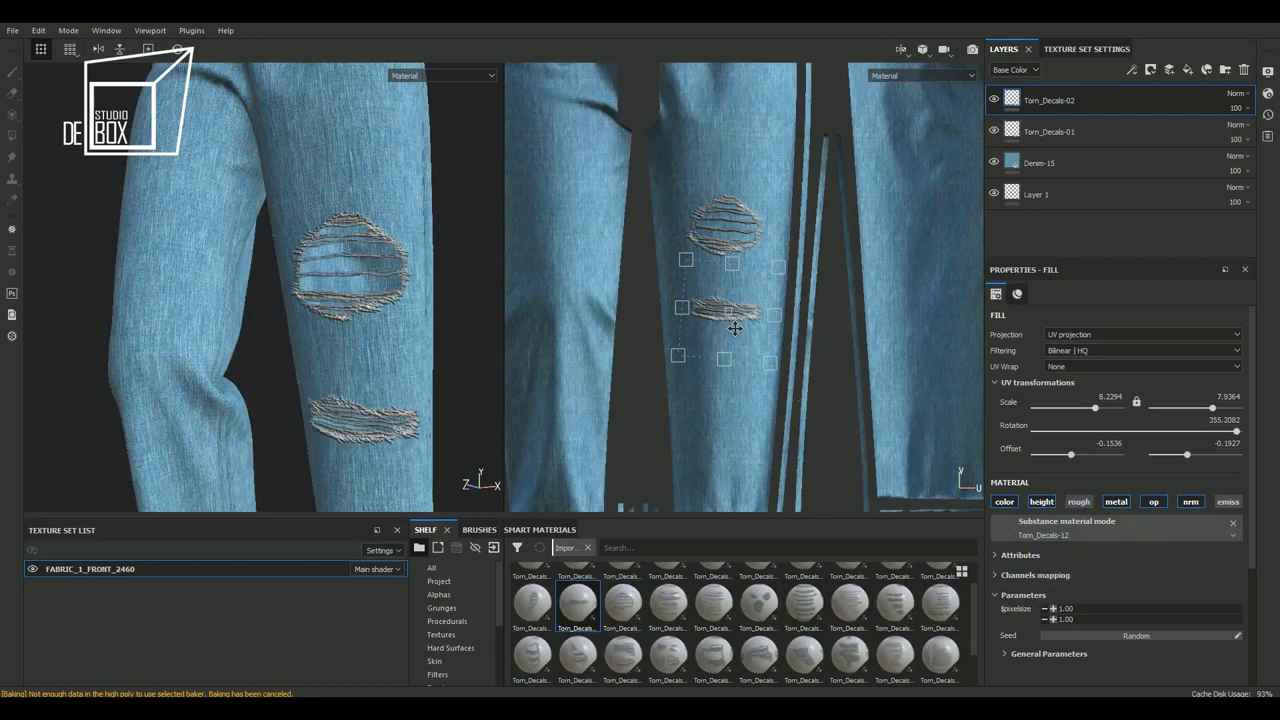
{"action": "left_click_drag", "start_coordinate": [735, 328], "coordinate": [746, 188]}
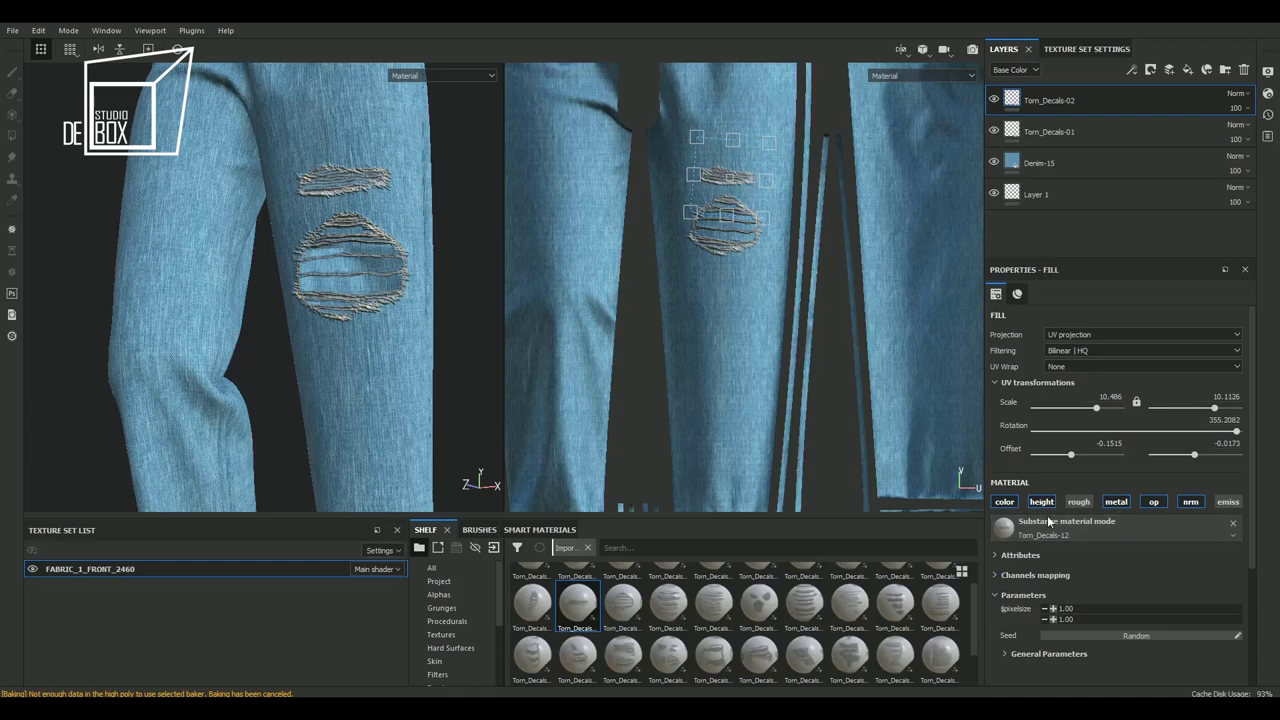
In General Parameters, keep Threads_Color pure white and set Color Dirt to 0.64
{"action": "scroll", "coordinate": [1048, 612], "scroll_direction": "down", "scroll_amount": 2}
{"action": "left_click", "coordinate": [1048, 573]}
{"action": "scroll", "coordinate": [1080, 560], "scroll_direction": "down", "scroll_amount": 2}
{"action": "left_click", "coordinate": [1105, 512]}
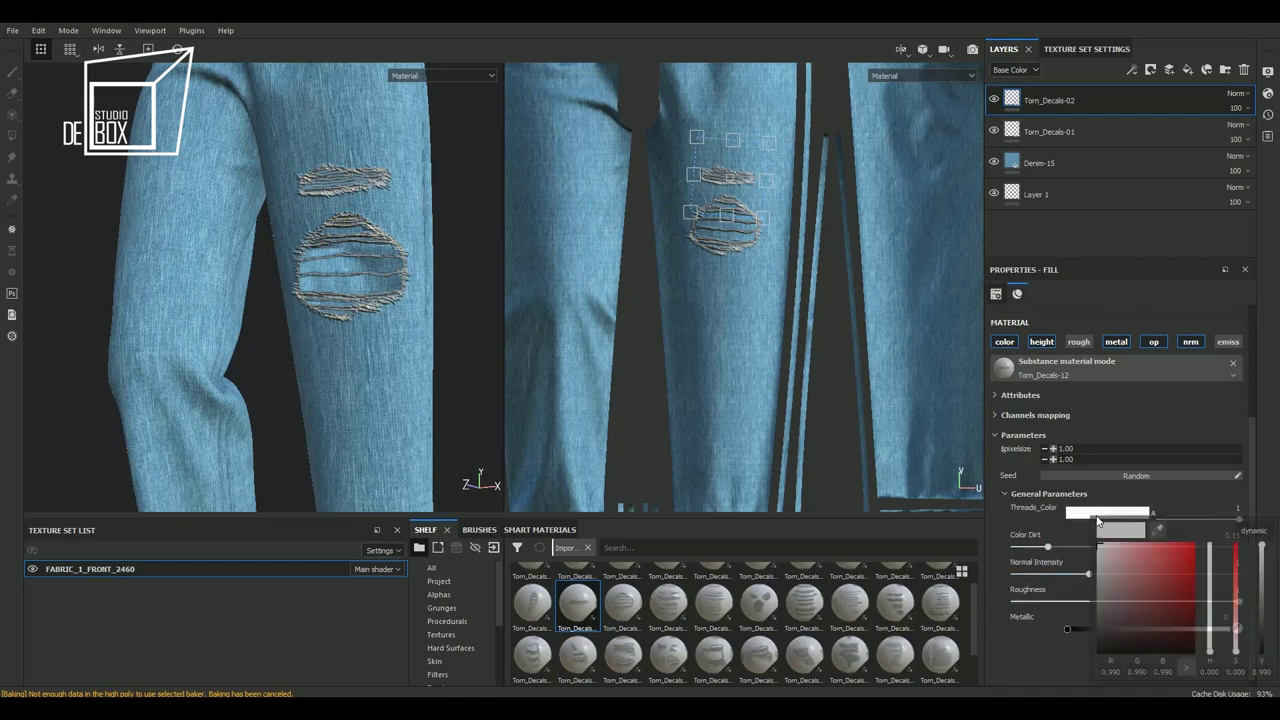
{"action": "mouse_move", "coordinate": [1113, 563]}
{"action": "left_mouse_down"}
{"action": "mouse_move", "coordinate": [1099, 598]}
{"action": "mouse_move", "coordinate": [1071, 534]}
{"action": "left_mouse_up"}
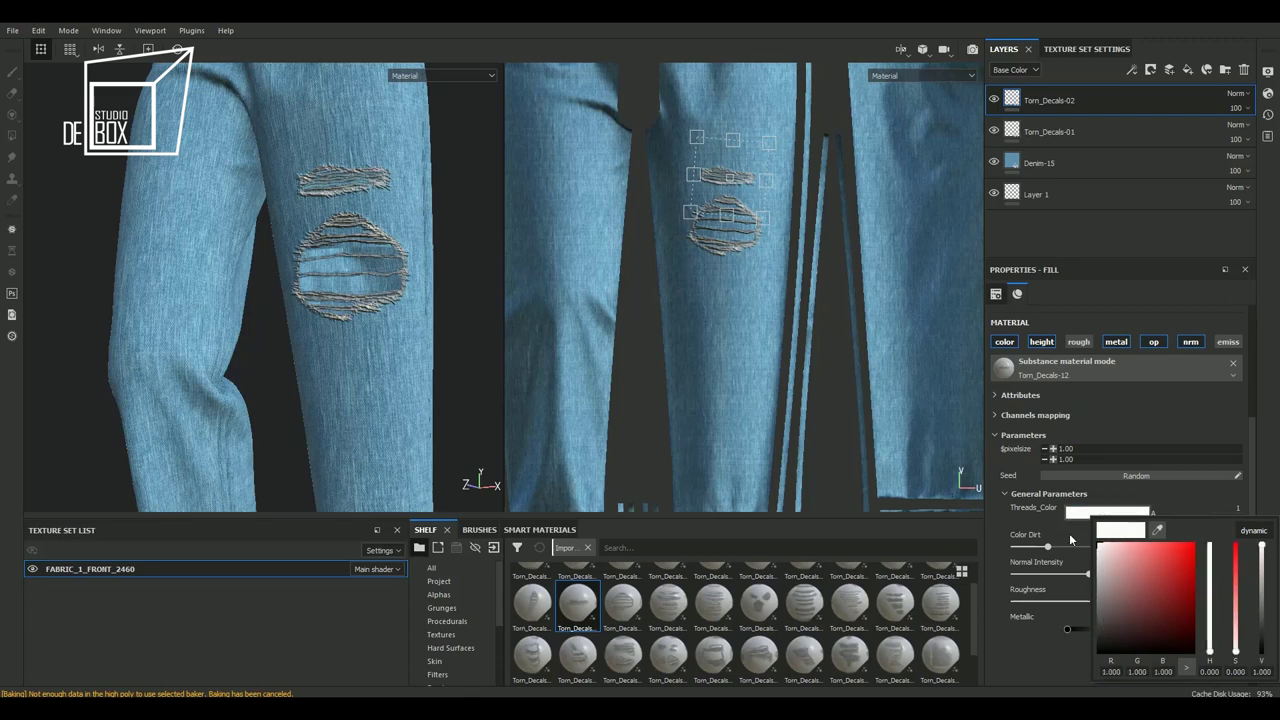
{"action": "left_click", "coordinate": [1181, 495]}
{"action": "left_click", "coordinate": [1020, 622]}
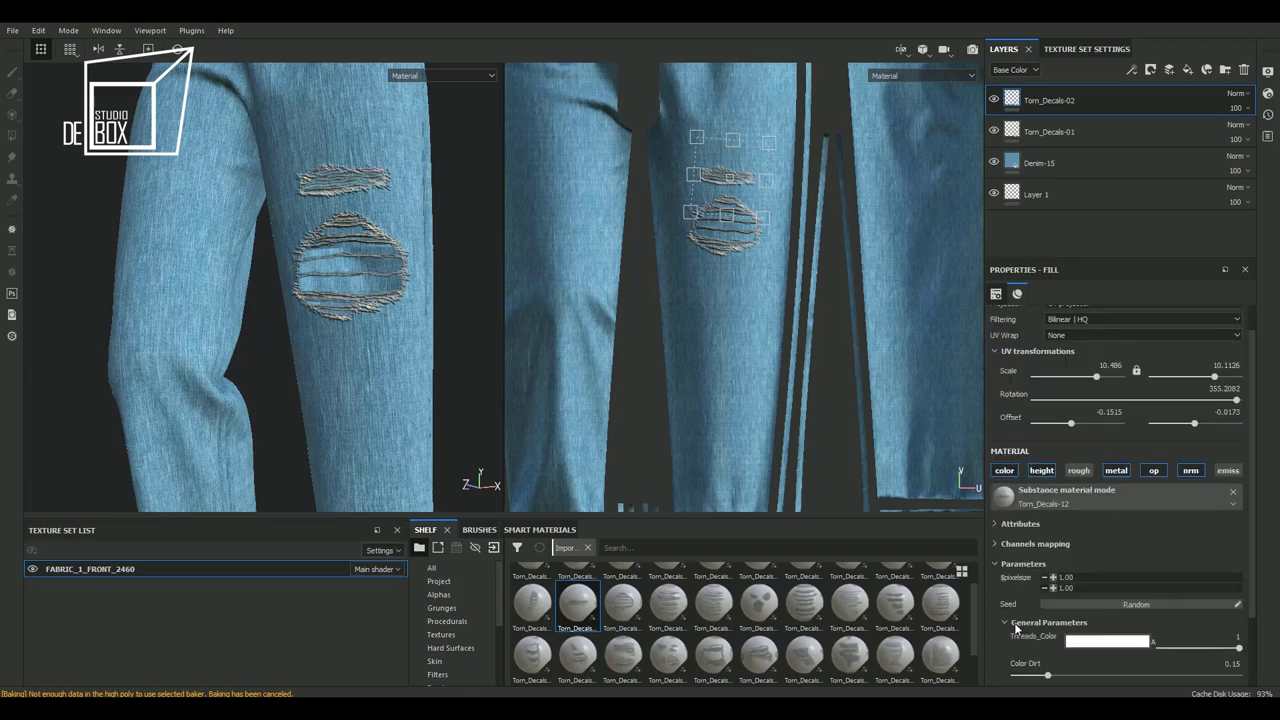
{"action": "scroll", "coordinate": [1103, 563], "scroll_direction": "down", "scroll_amount": 2}
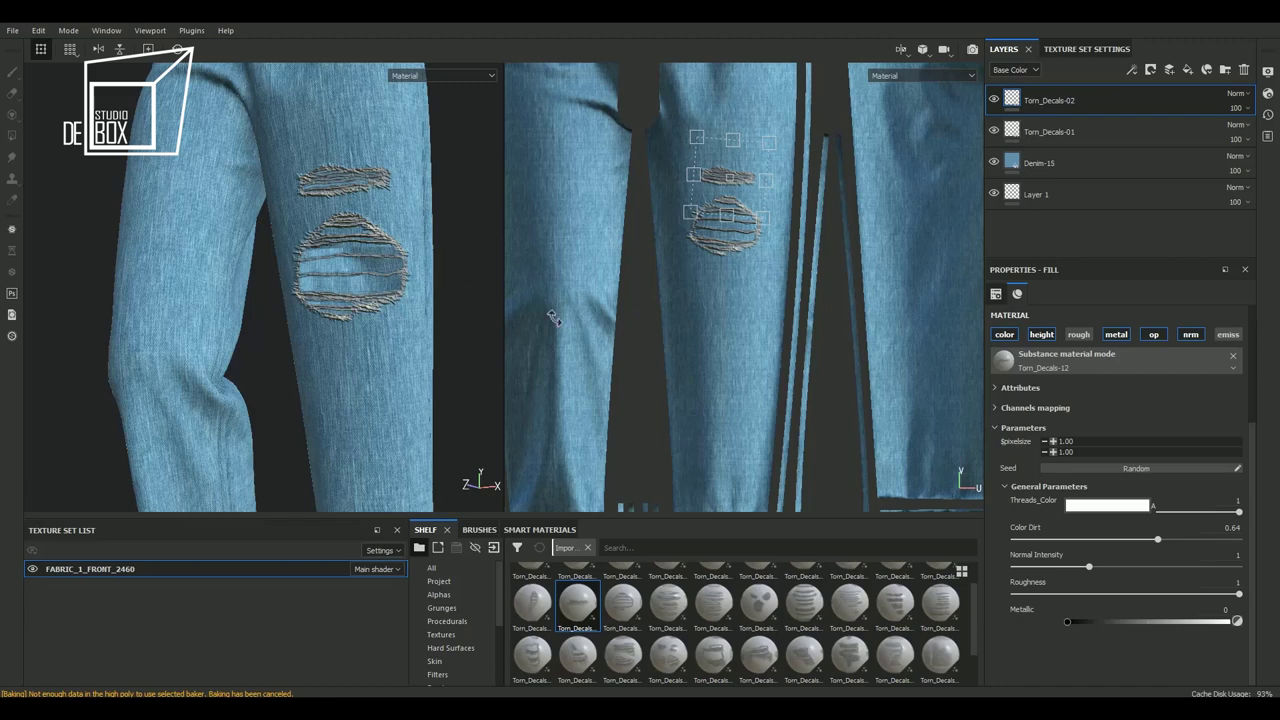
Duplicate Torn_Decals-02 as Torn_Decals-03 and assign it the Torn_Decals-15 material
{"action": "right_click", "coordinate": [1067, 106]}
{"action": "left_click", "coordinate": [1108, 356]}
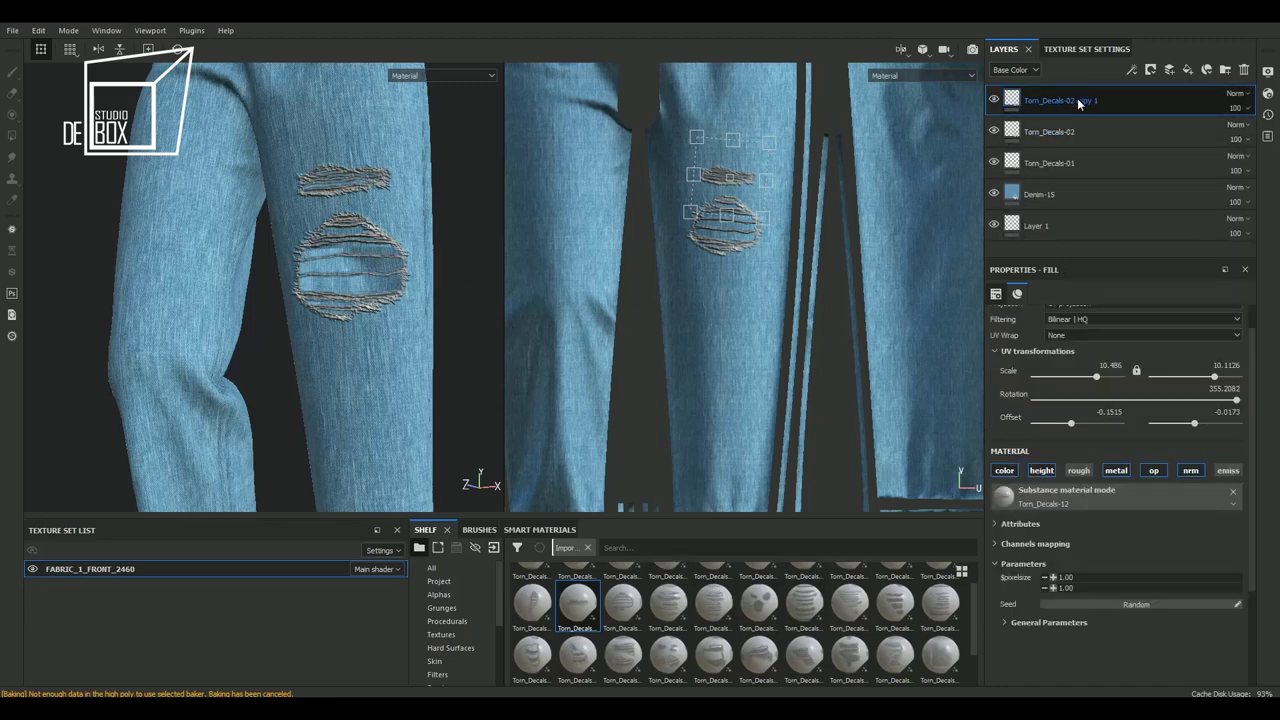
{"action": "double_click", "coordinate": [1075, 99]}
{"action": "key", "text": "Return"}
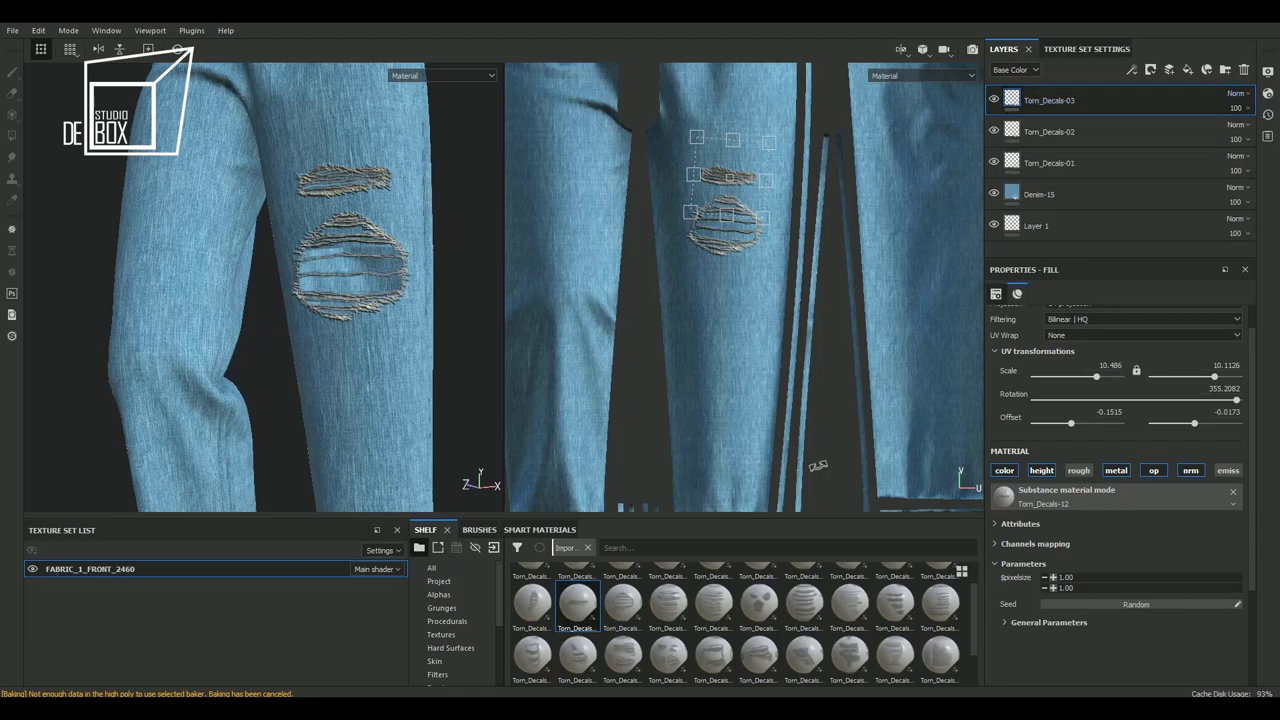
{"action": "mouse_move", "coordinate": [714, 601]}
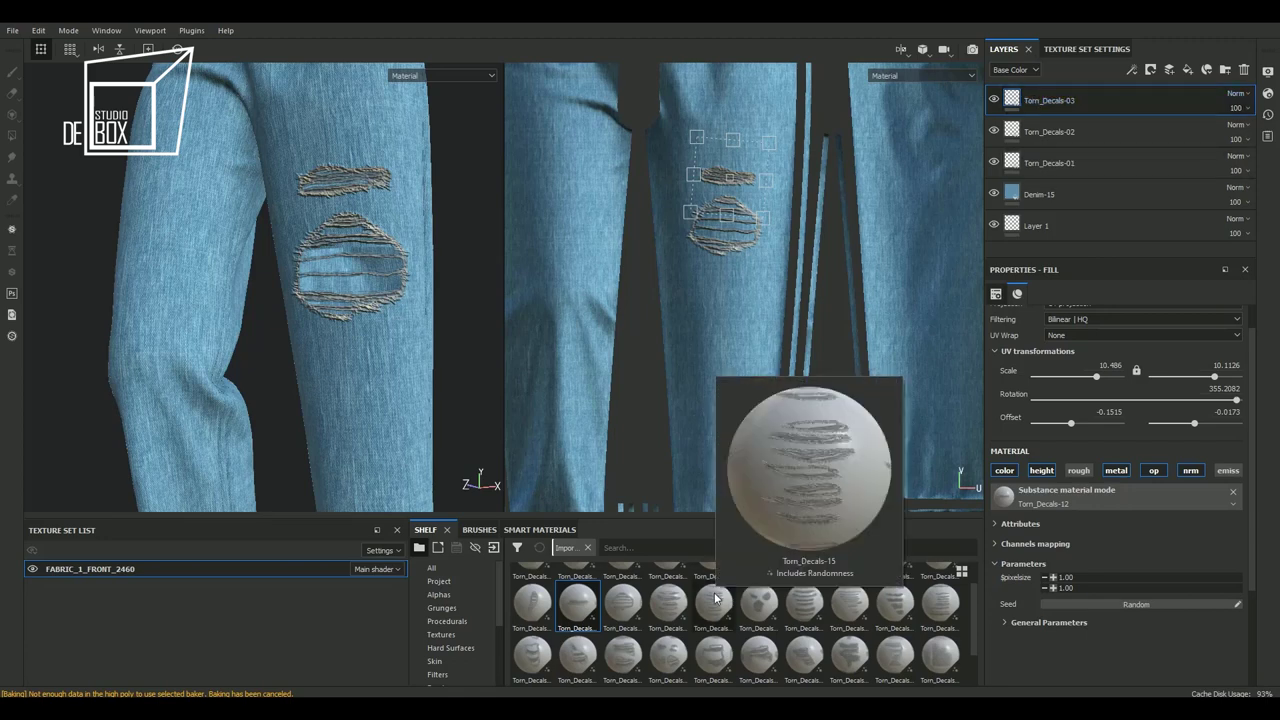
{"action": "mouse_move", "coordinate": [715, 600]}
{"action": "left_mouse_down"}
{"action": "mouse_move", "coordinate": [1085, 510]}
{"action": "mouse_move", "coordinate": [1083, 480]}
{"action": "left_mouse_up"}
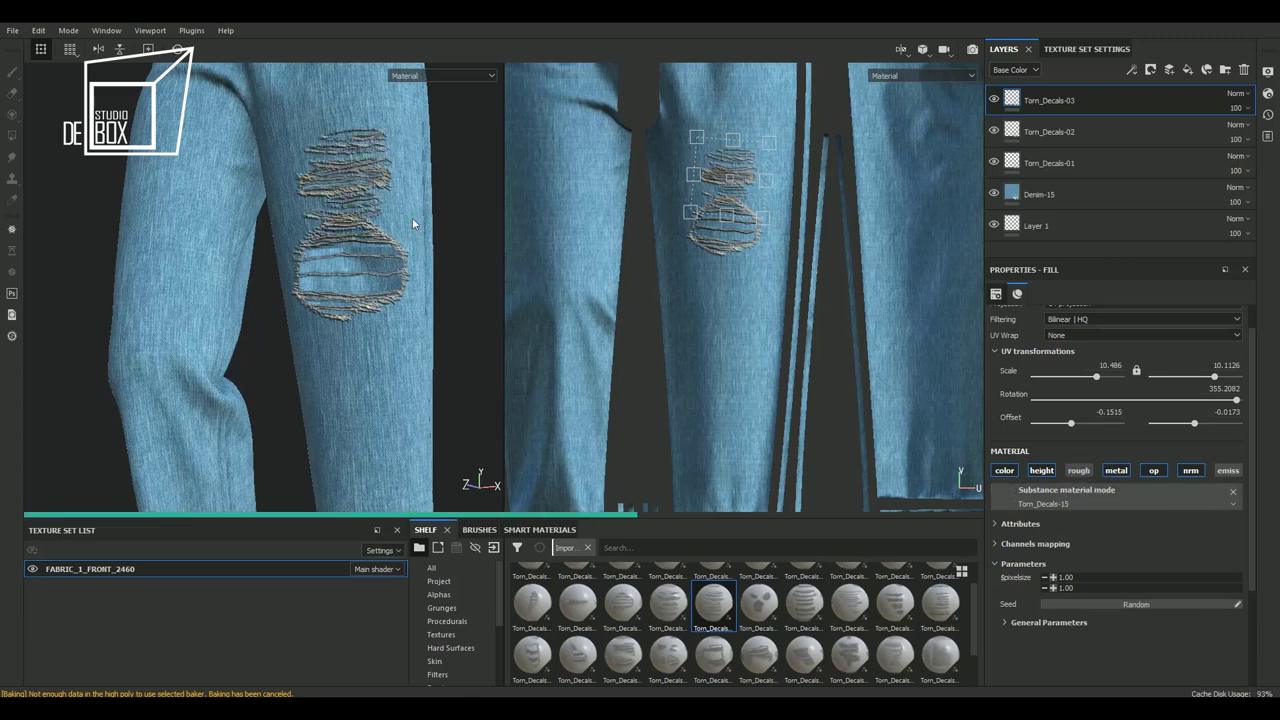
Move the Torn_Decals-15 rips high on the other leg and rotate them level
{"action": "mouse_move", "coordinate": [750, 172]}
{"action": "left_mouse_down"}
{"action": "mouse_move", "coordinate": [565, 265]}
{"action": "mouse_move", "coordinate": [625, 178]}
{"action": "mouse_move", "coordinate": [617, 192]}
{"action": "mouse_move", "coordinate": [566, 200]}
{"action": "left_mouse_up"}
{"action": "mouse_move", "coordinate": [369, 338]}
{"action": "left_mouse_down", "text": "alt"}
{"action": "mouse_move", "coordinate": [380, 329]}
{"action": "mouse_move", "coordinate": [283, 366]}
{"action": "mouse_move", "coordinate": [341, 377]}
{"action": "left_mouse_up", "text": "alt"}
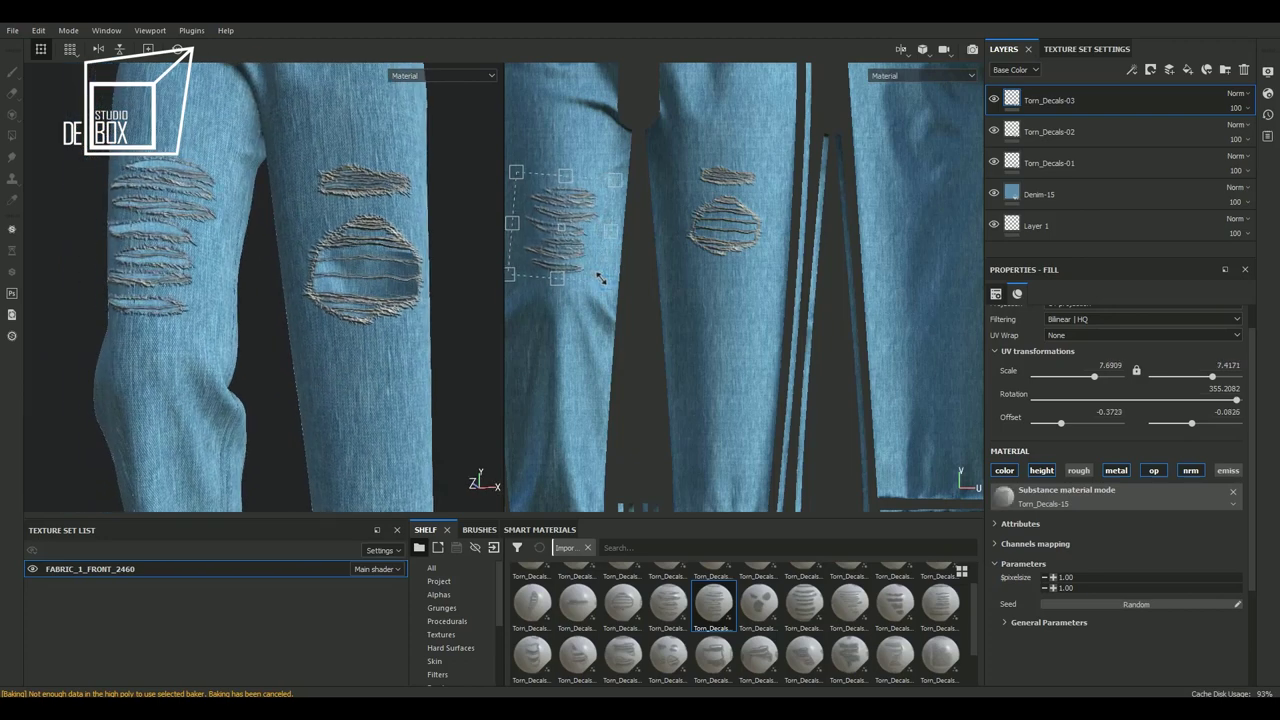
{"action": "mouse_move", "coordinate": [596, 276]}
{"action": "left_mouse_down"}
{"action": "mouse_move", "coordinate": [573, 180]}
{"action": "mouse_move", "coordinate": [576, 205]}
{"action": "left_mouse_up"}
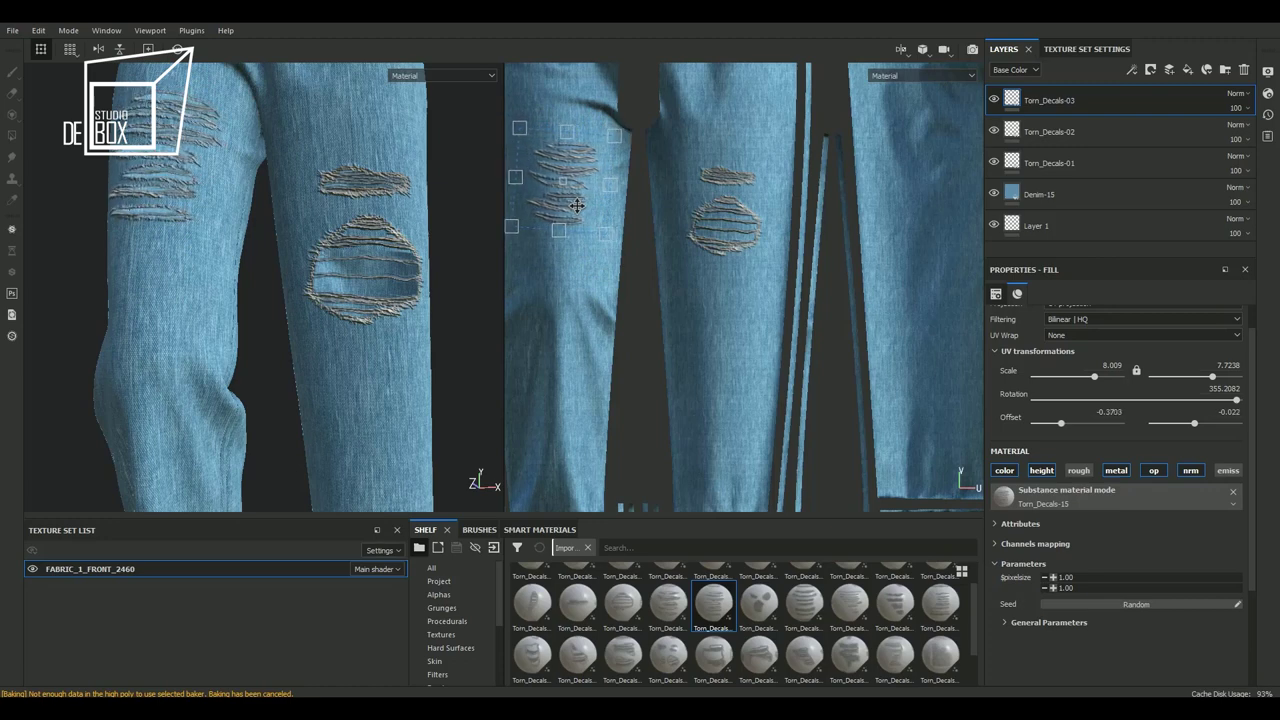
{"action": "mouse_move", "coordinate": [330, 320]}
{"action": "left_mouse_down", "text": "alt"}
{"action": "mouse_move", "coordinate": [314, 323]}
{"action": "mouse_move", "coordinate": [363, 327]}
{"action": "mouse_move", "coordinate": [499, 178]}
{"action": "left_mouse_up", "text": "alt"}
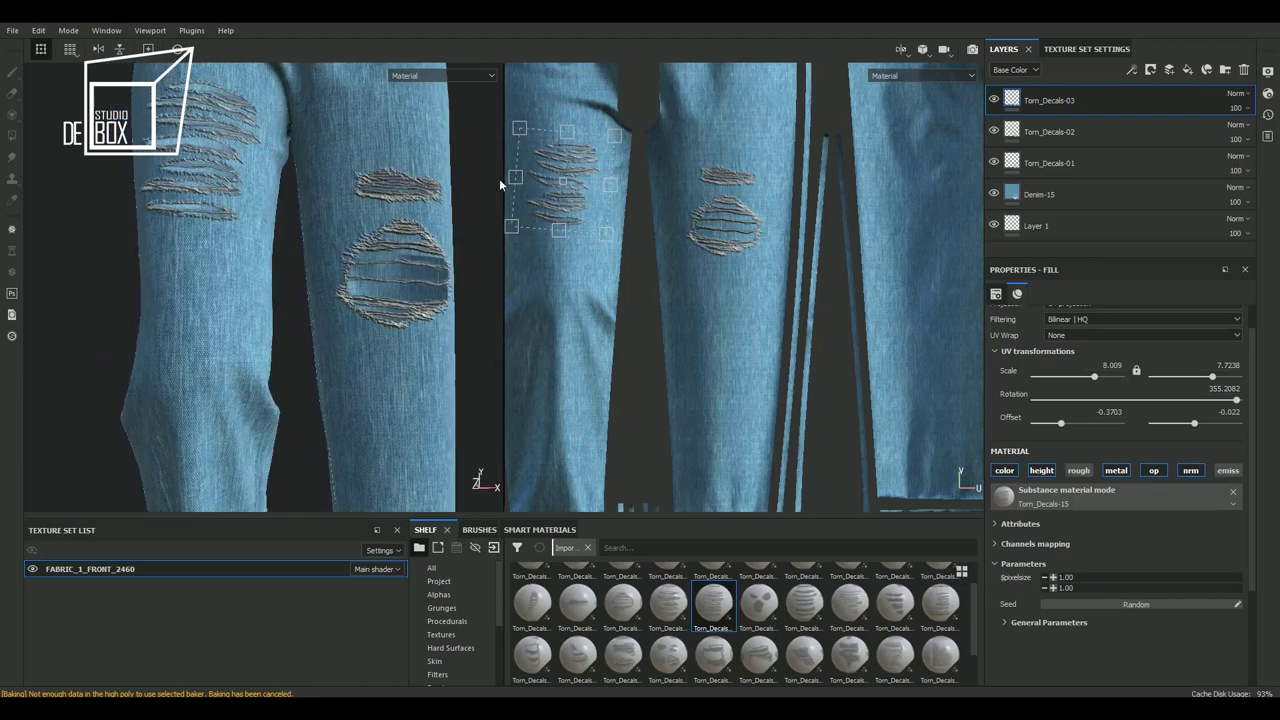
{"action": "left_click_drag", "start_coordinate": [623, 133], "coordinate": [634, 108]}
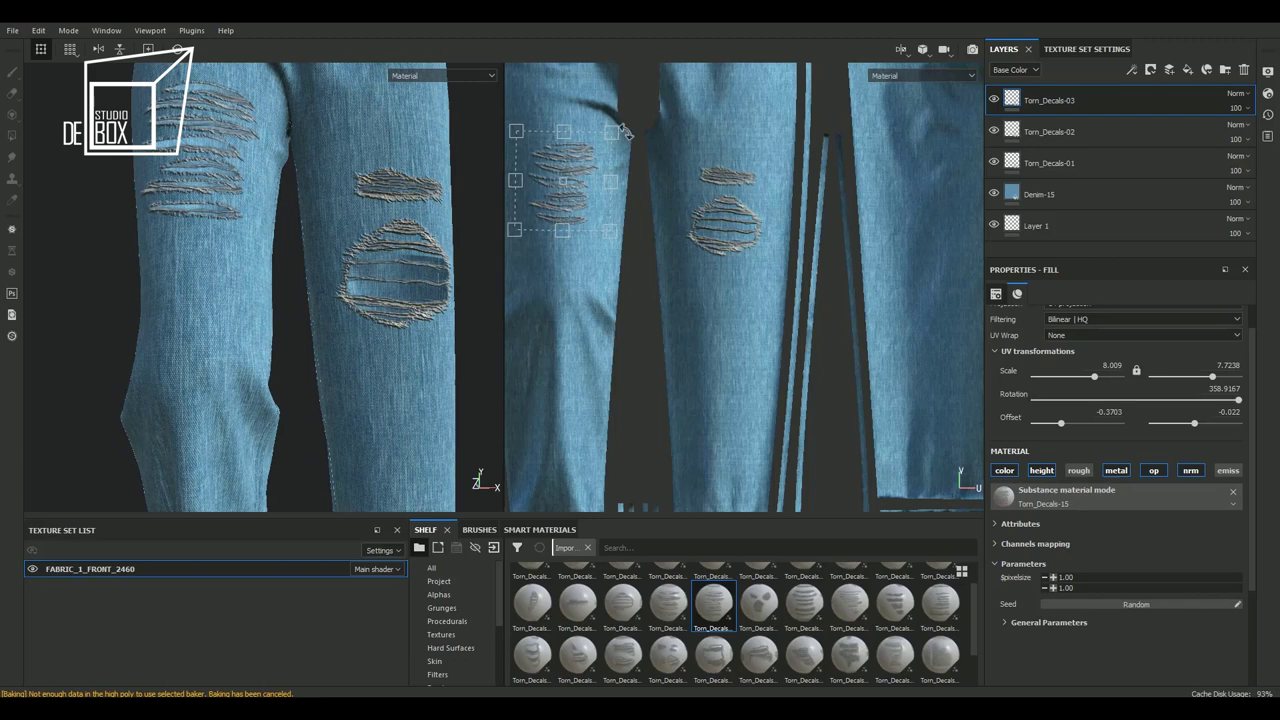
{"action": "mouse_move", "coordinate": [450, 200]}
{"action": "left_mouse_down", "text": "alt"}
{"action": "mouse_move", "coordinate": [255, 286]}
{"action": "mouse_move", "coordinate": [251, 314]}
{"action": "left_mouse_up", "text": "alt"}
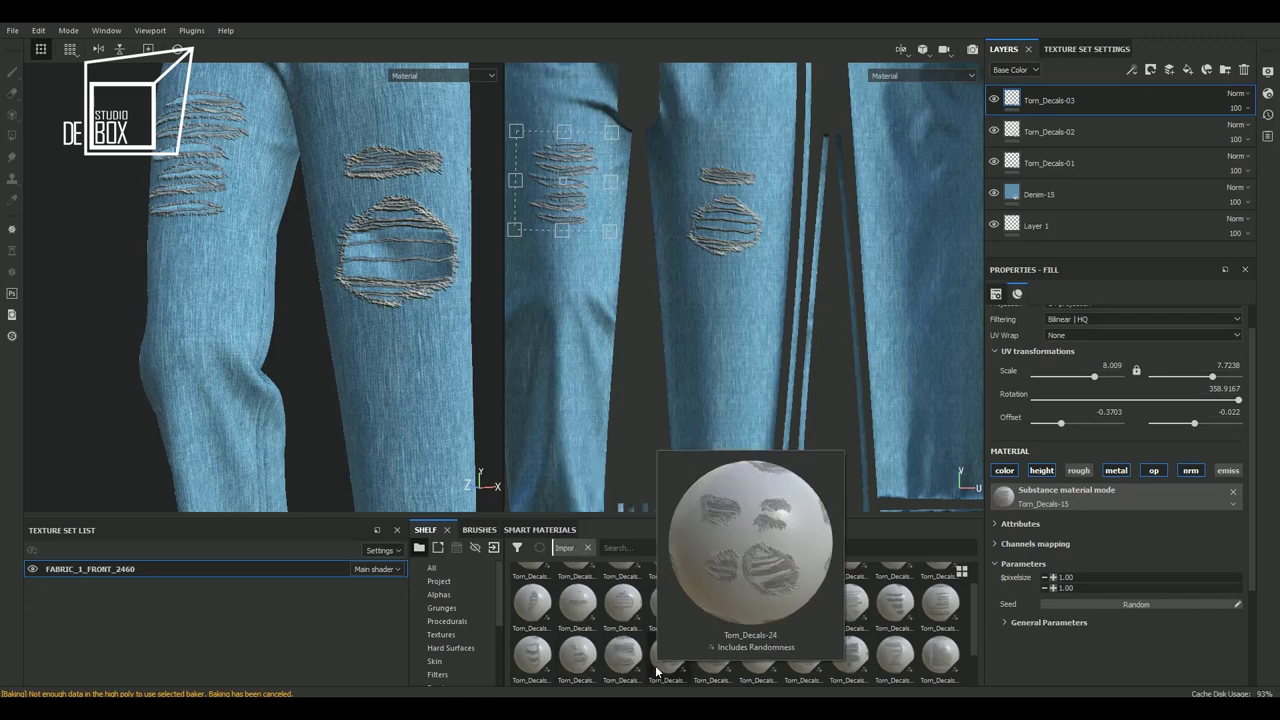
Duplicate Torn_Decals-03 and rename the copy Torn_Decals-04
{"action": "right_click", "coordinate": [1058, 100]}
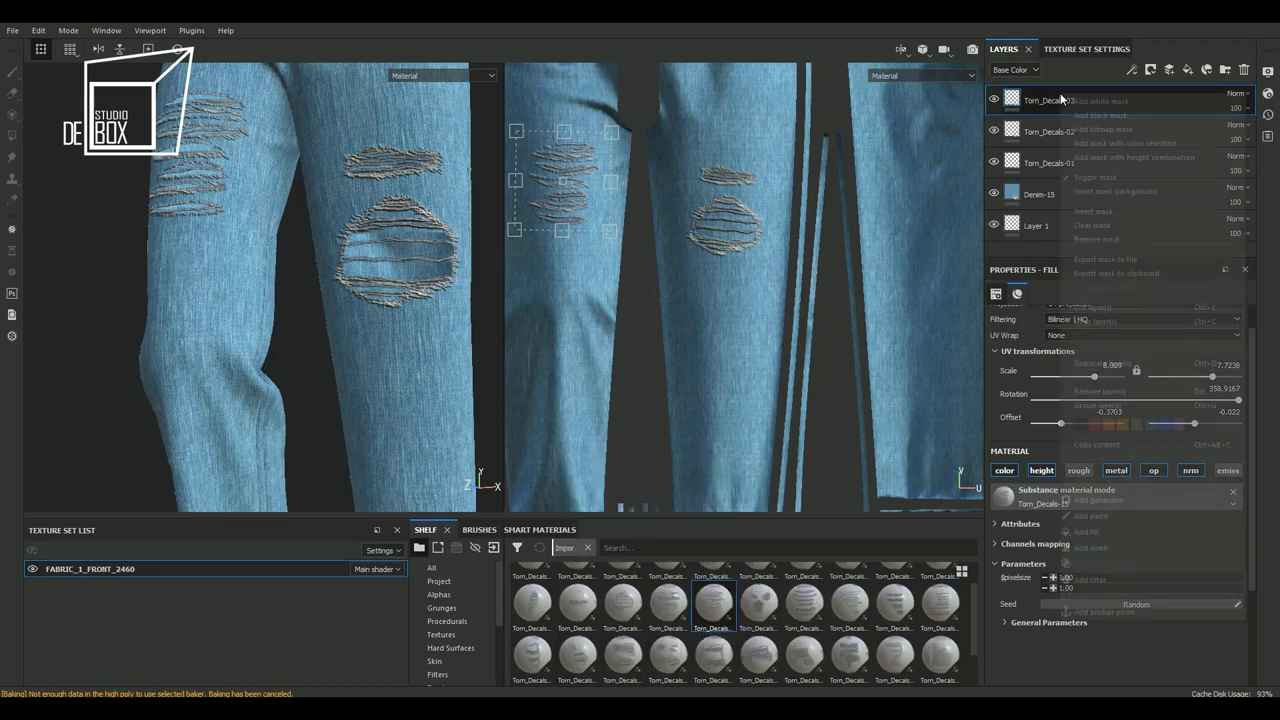
{"action": "left_click", "coordinate": [1085, 365]}
{"action": "double_click", "coordinate": [1075, 100]}
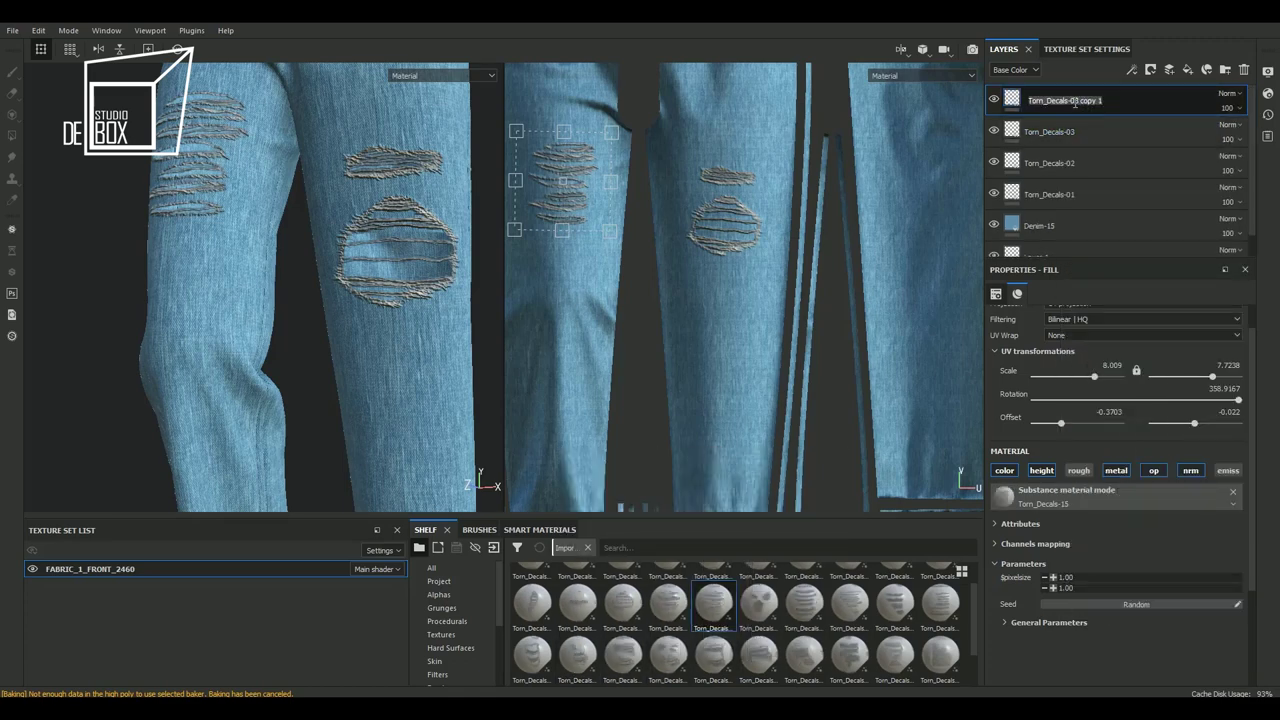
{"action": "type", "text": "4"}
{"action": "key", "text": "Return"}
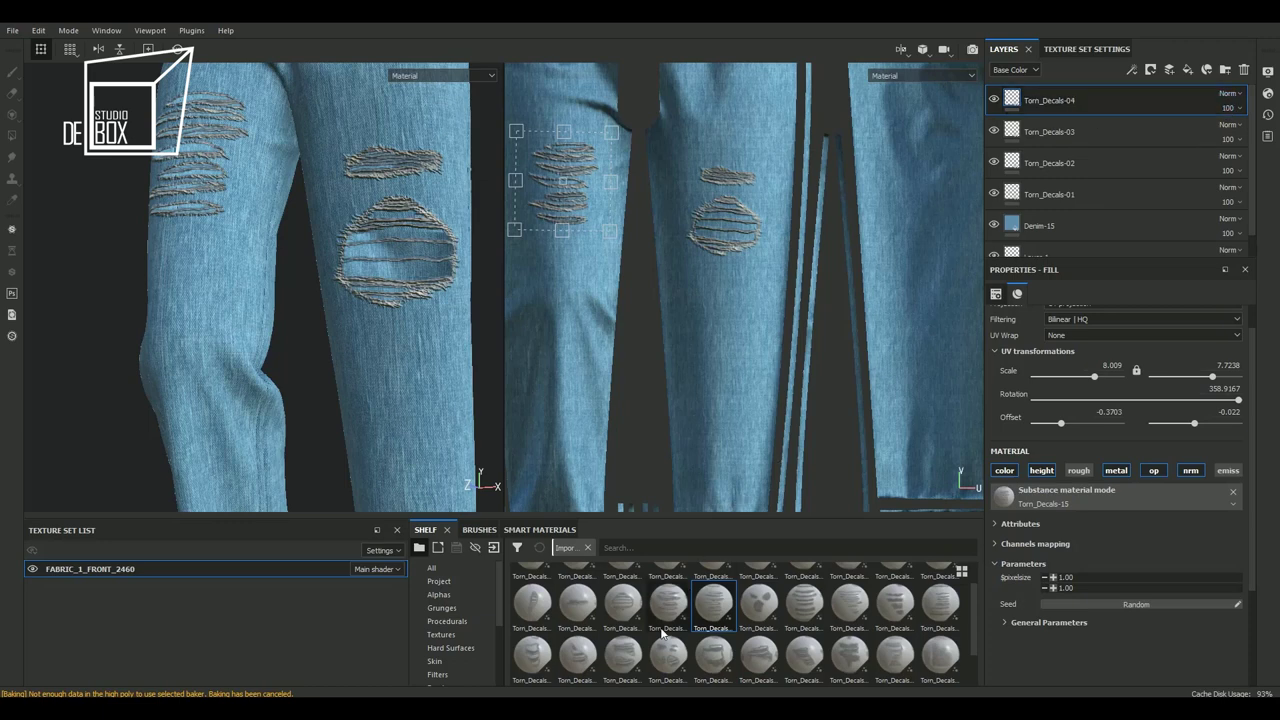
Swap the copy's material to Torn_Decals-24 and move the rips lower down the leg
{"action": "left_click_drag", "start_coordinate": [660, 665], "coordinate": [1060, 495]}
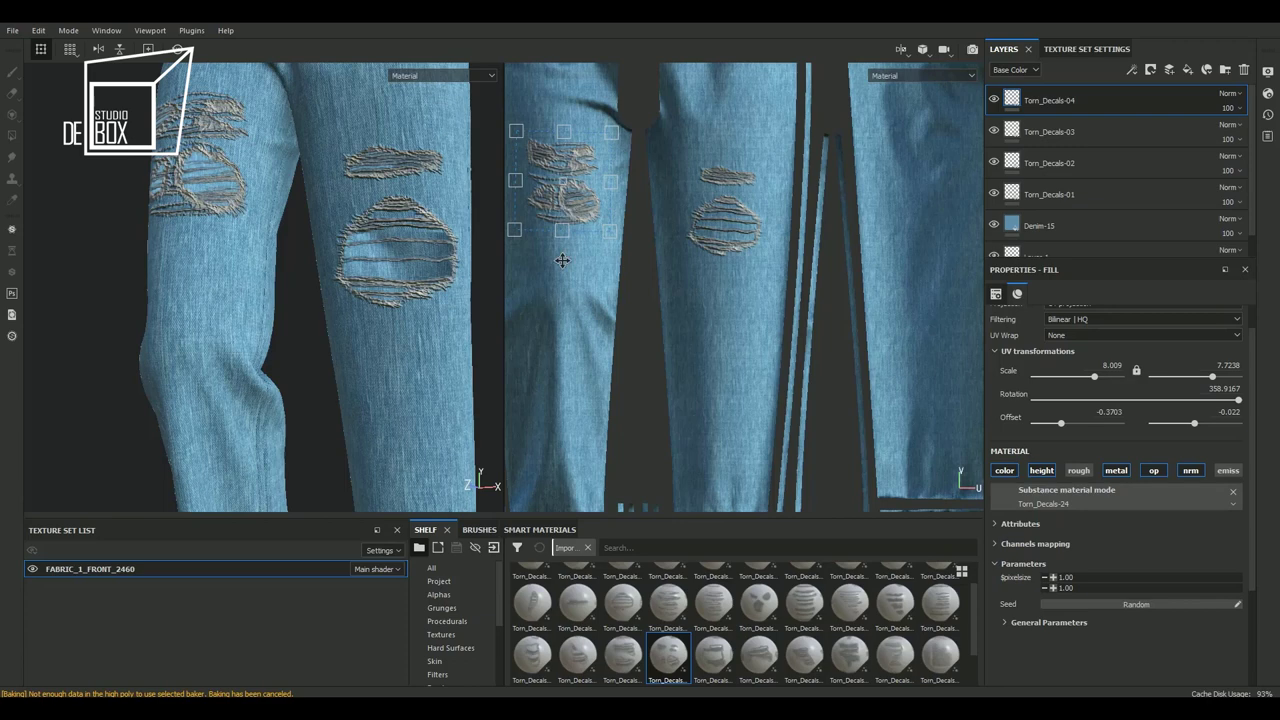
{"action": "left_click_drag", "start_coordinate": [562, 260], "coordinate": [573, 292]}
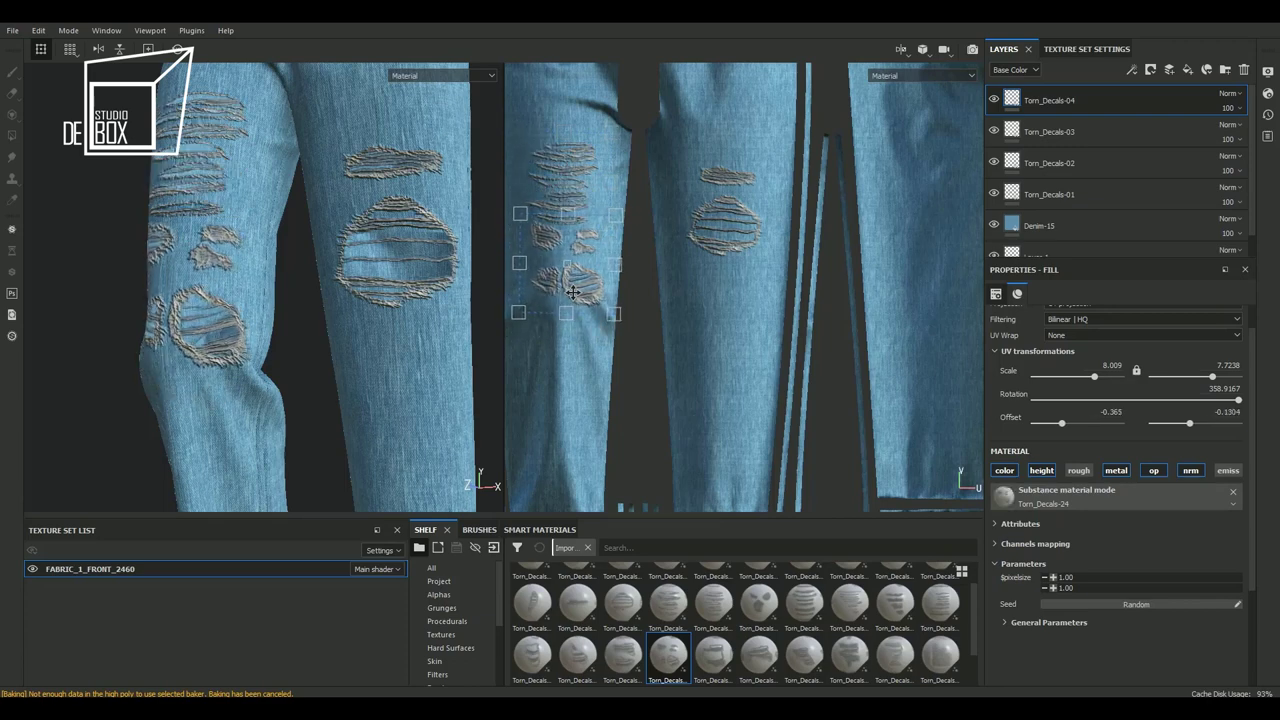
{"action": "right_click", "coordinate": [1055, 101]}
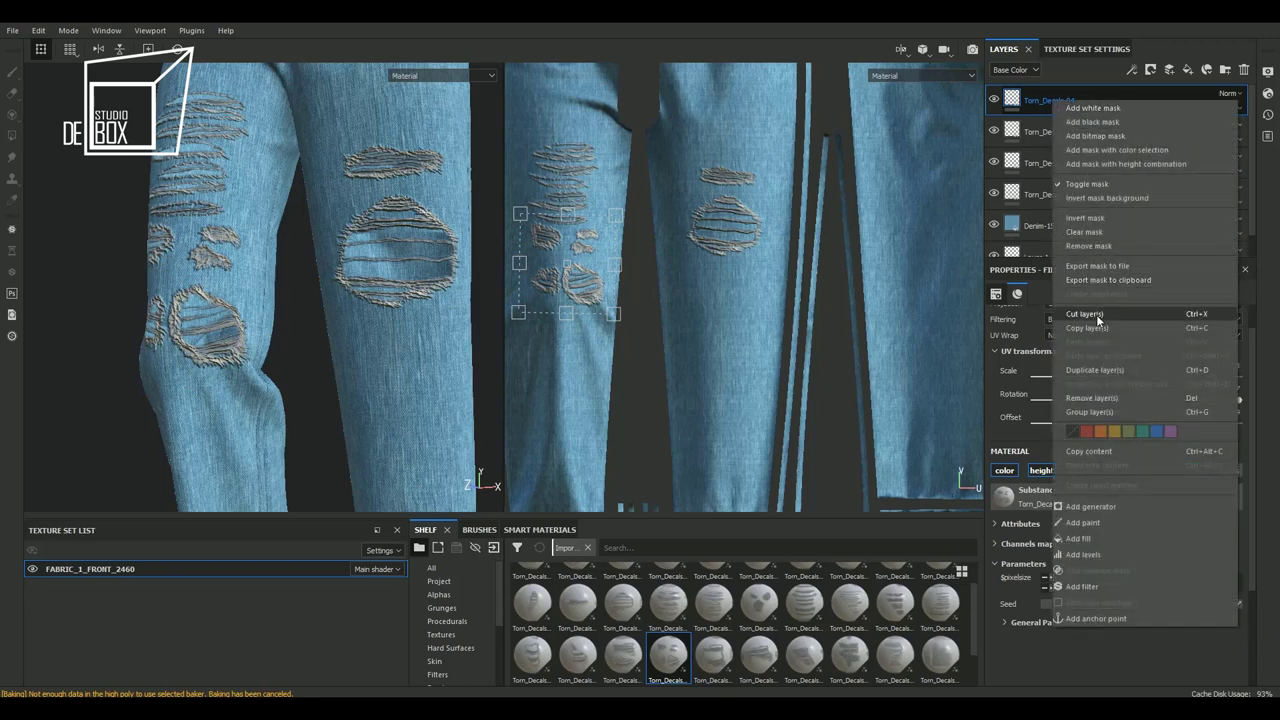
Add a white mask to Torn_Decals-04 and paint out part of the knee rip
{"action": "left_click", "coordinate": [1150, 70]}
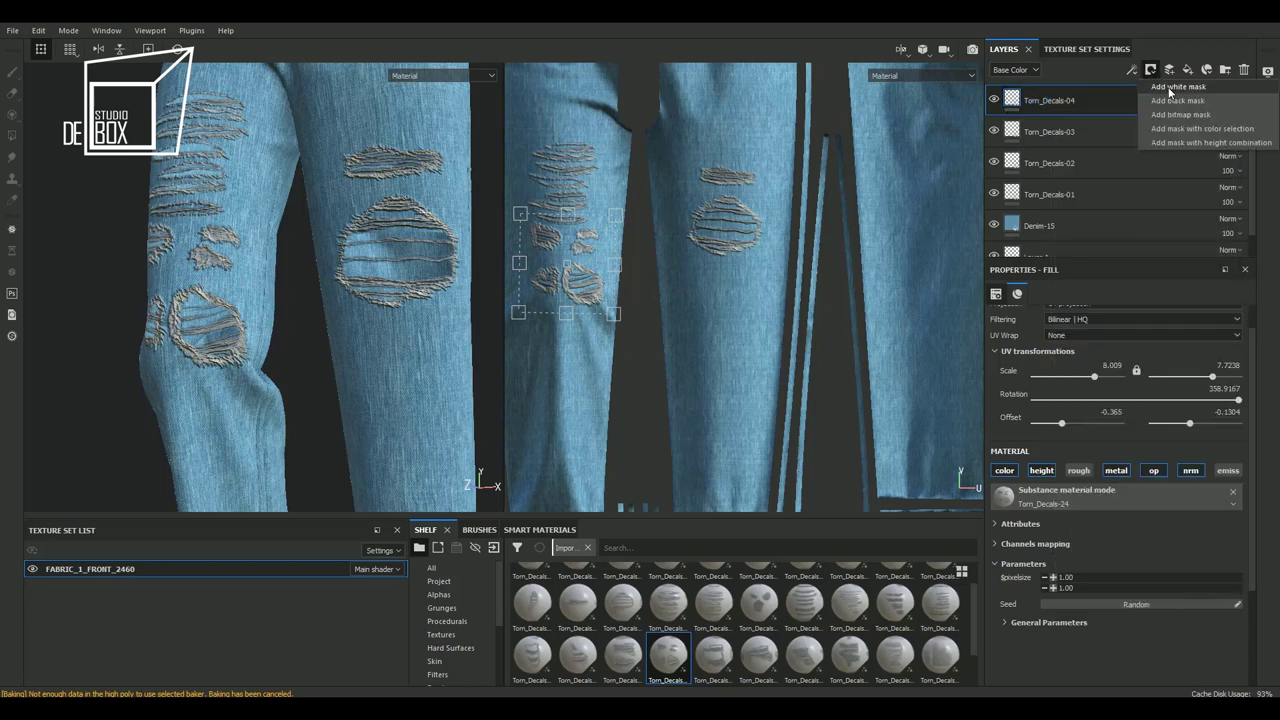
{"action": "left_click", "coordinate": [1170, 87]}
{"action": "scroll", "coordinate": [1114, 598], "scroll_direction": "down", "scroll_amount": 5}
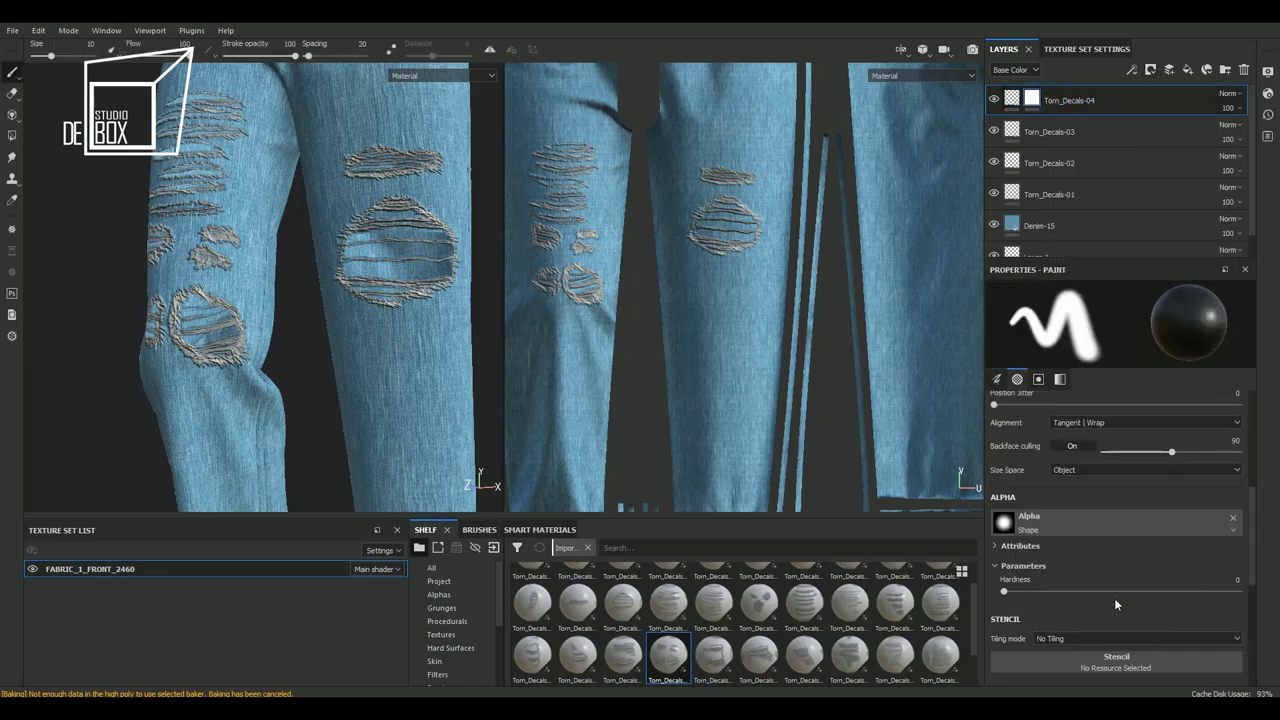
{"action": "scroll", "coordinate": [1114, 598], "scroll_direction": "down", "scroll_amount": 3}
{"action": "scroll", "coordinate": [573, 253], "scroll_direction": "up", "scroll_amount": 1}
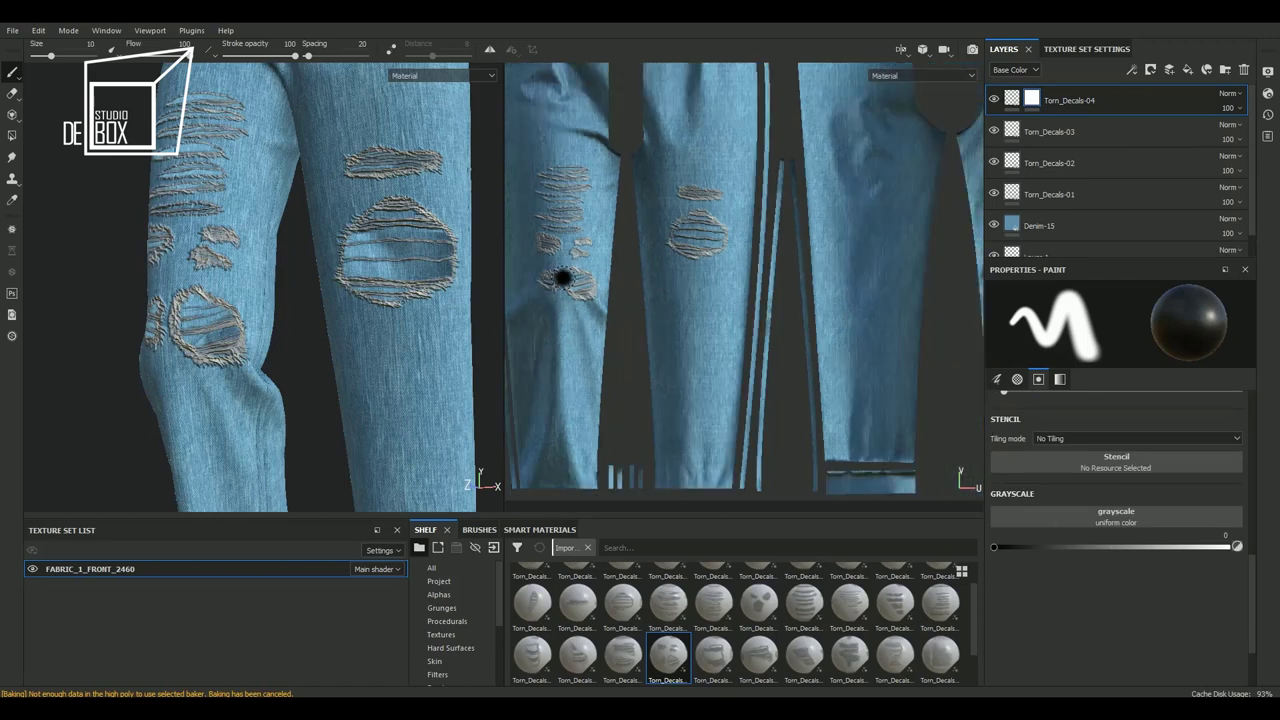
{"action": "scroll", "coordinate": [562, 278], "scroll_direction": "up", "scroll_amount": 1}
{"action": "left_click_drag", "start_coordinate": [575, 300], "coordinate": [591, 316]}
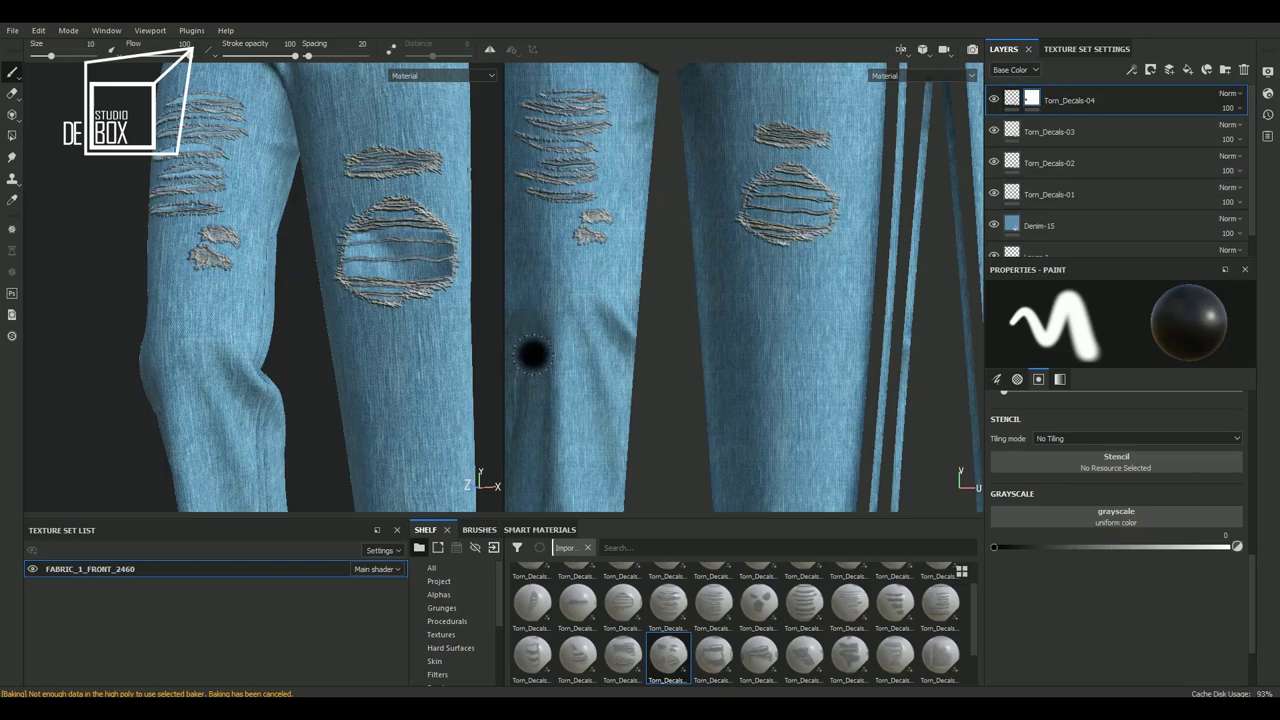
Select Torn_Decals-01 and swap its round knee hole for the Torn_Decals-35 rectangular rip
{"action": "left_click", "coordinate": [1120, 136]}
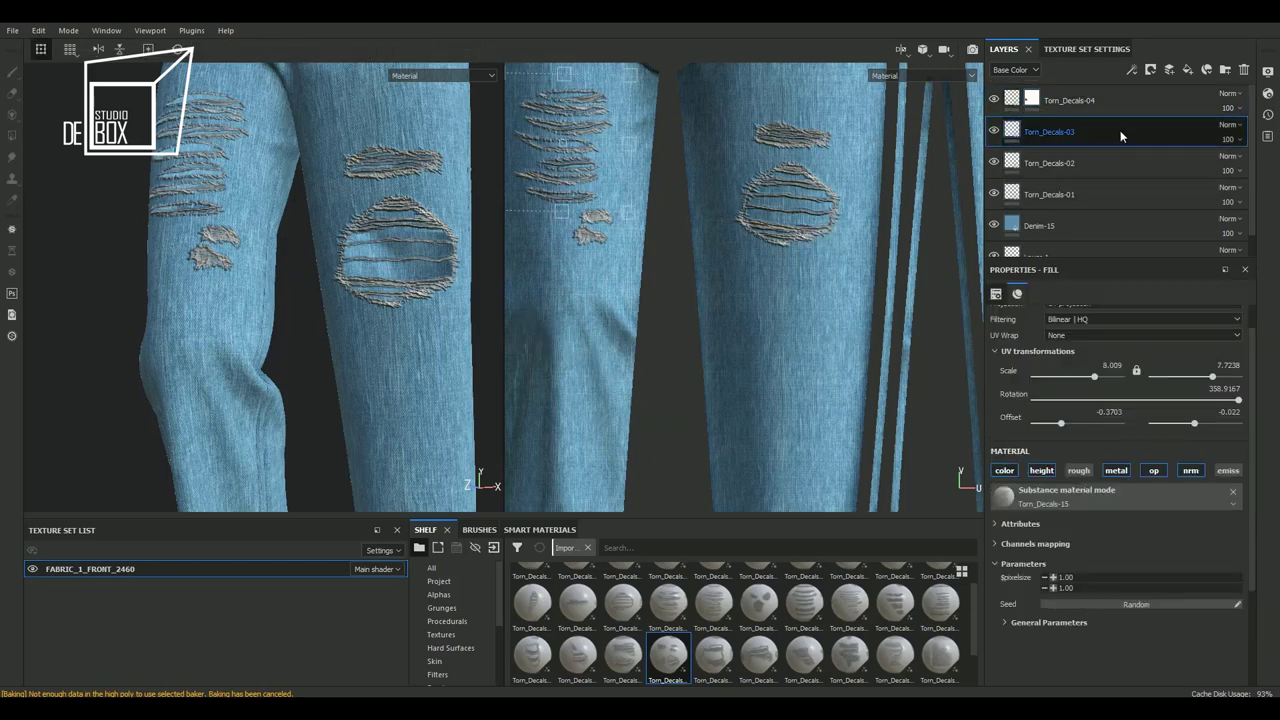
{"action": "left_click_drag", "start_coordinate": [270, 323], "coordinate": [236, 330], "text": "alt"}
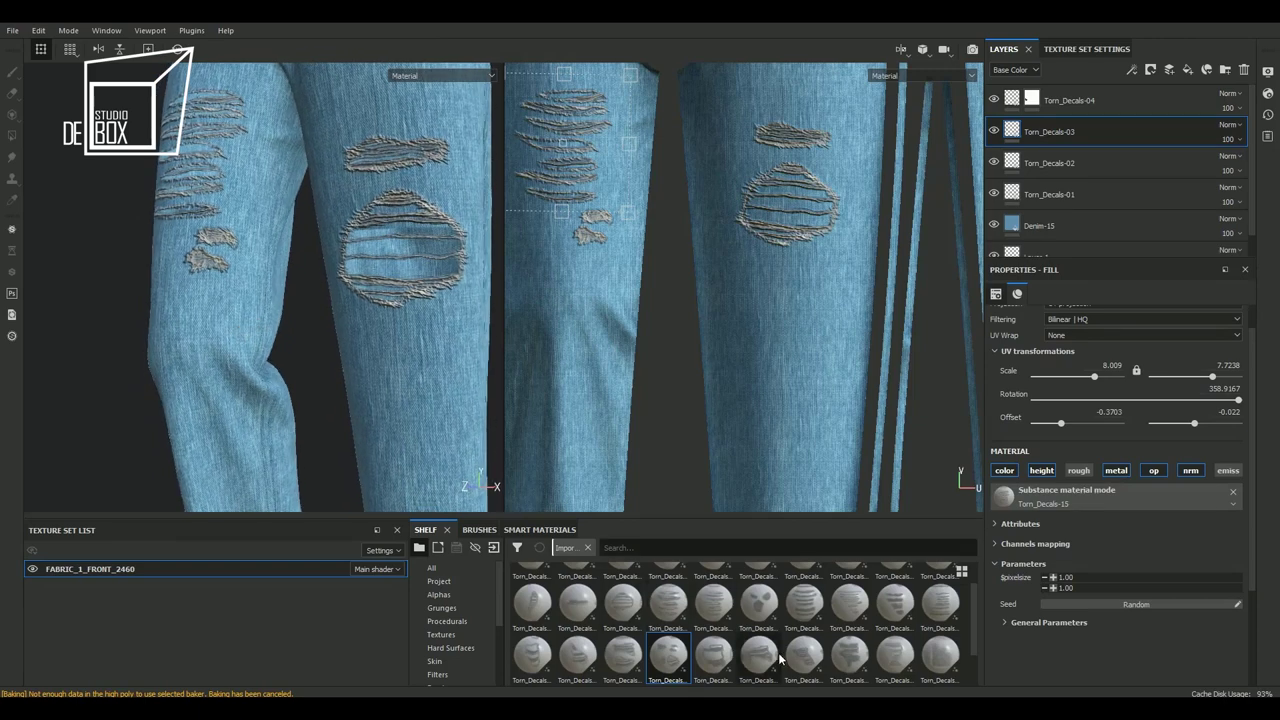
{"action": "scroll", "coordinate": [783, 653], "scroll_direction": "down", "scroll_amount": 1}
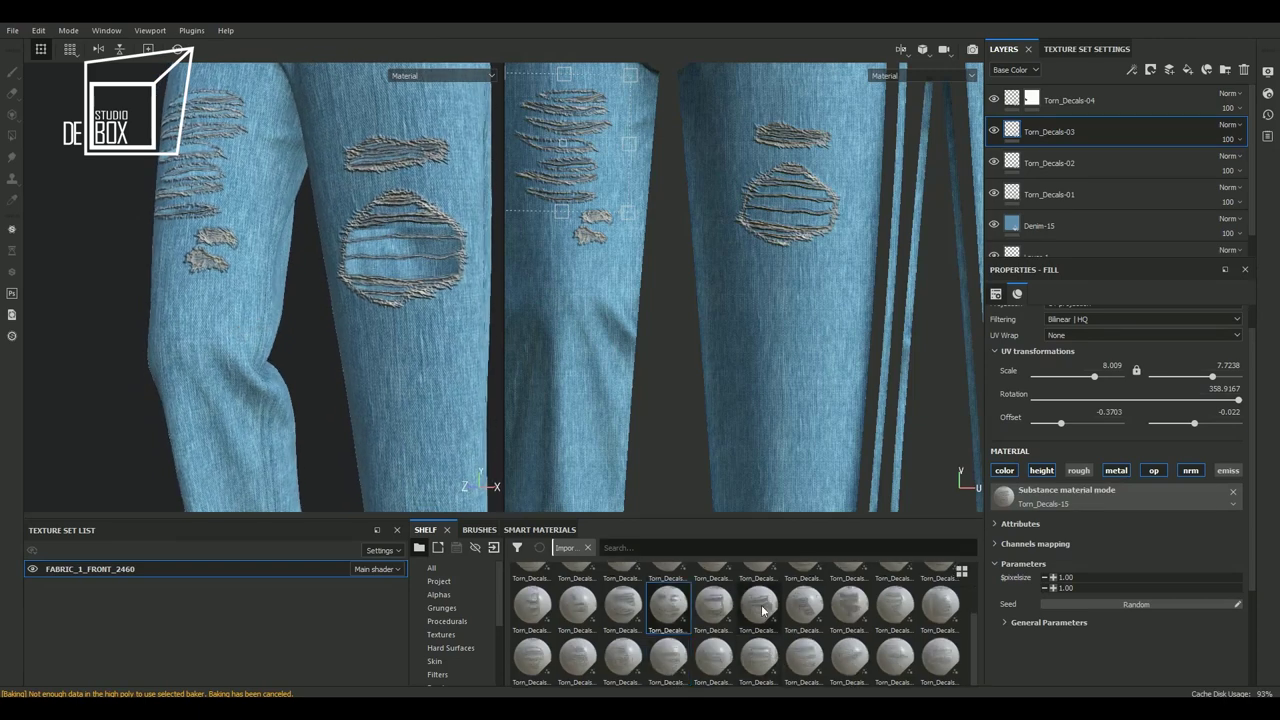
{"action": "mouse_move", "coordinate": [759, 603]}
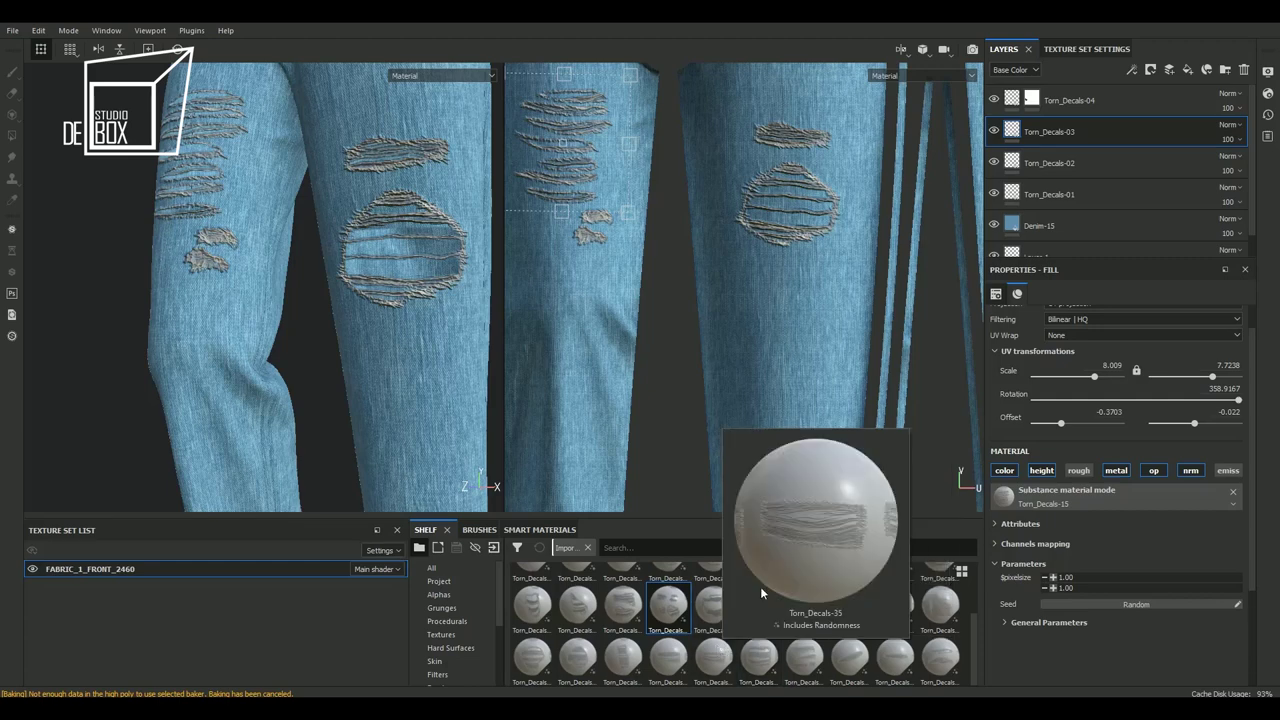
{"action": "left_click", "coordinate": [1046, 200]}
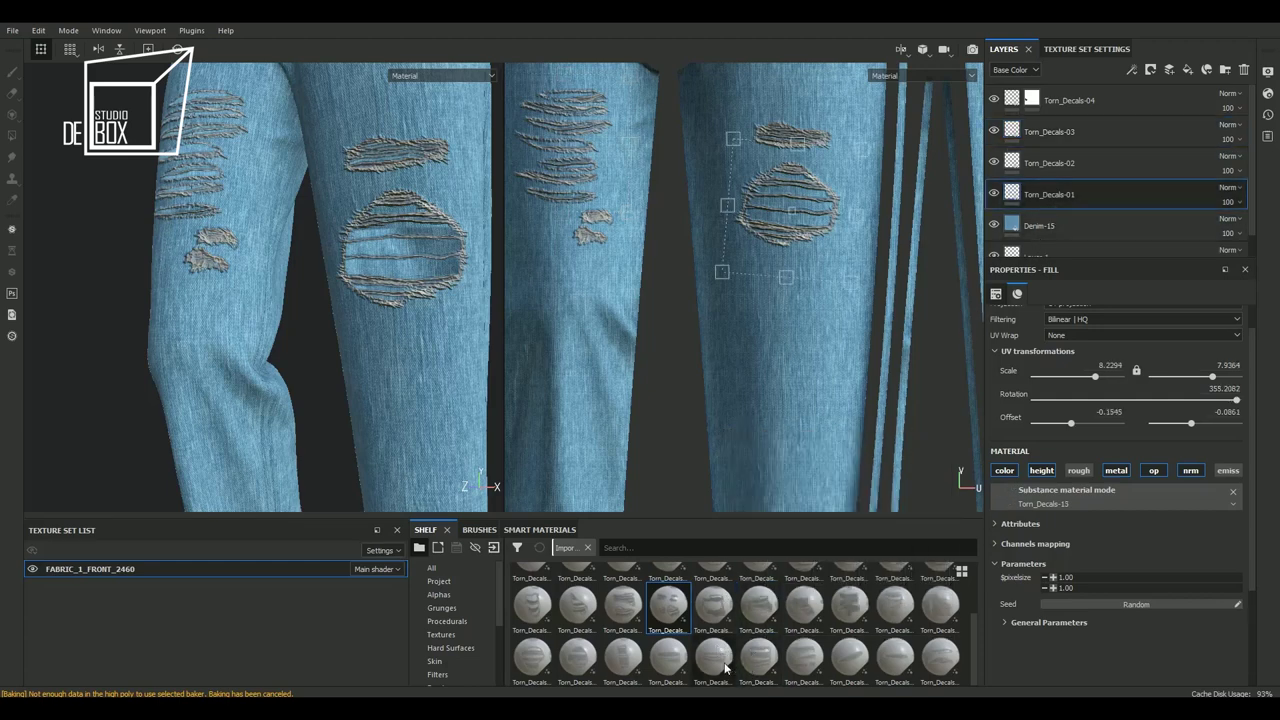
{"action": "left_click_drag", "start_coordinate": [726, 668], "coordinate": [1066, 500]}
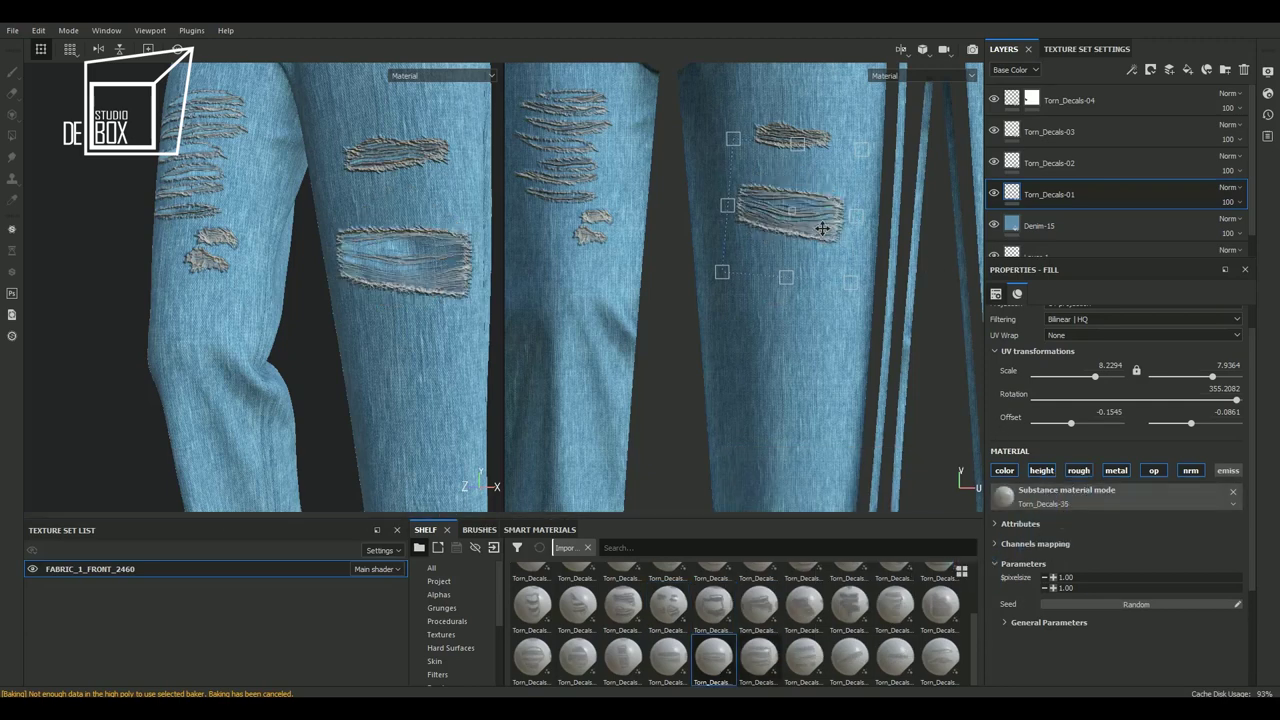
Nudge the Torn_Decals-01 rip slightly higher, then duplicate the layer
{"action": "left_click_drag", "start_coordinate": [822, 229], "coordinate": [817, 201]}
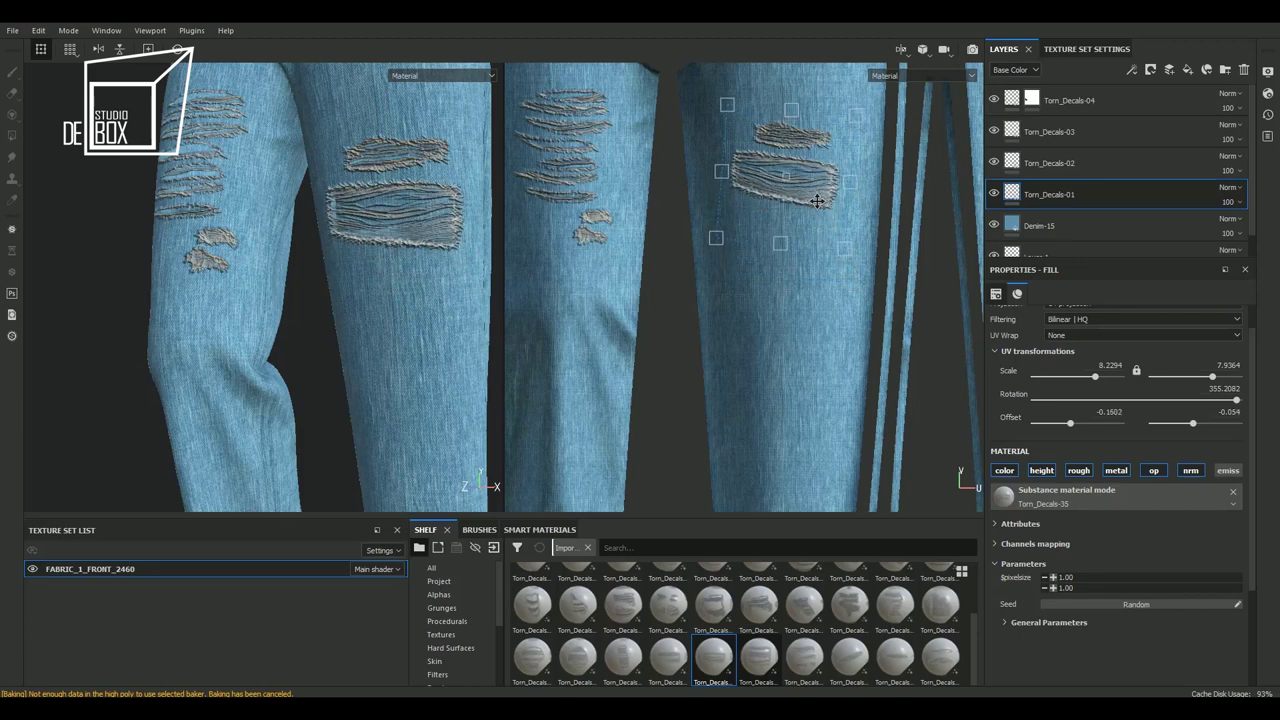
{"action": "middle_click_drag", "start_coordinate": [360, 403], "coordinate": [343, 367]}
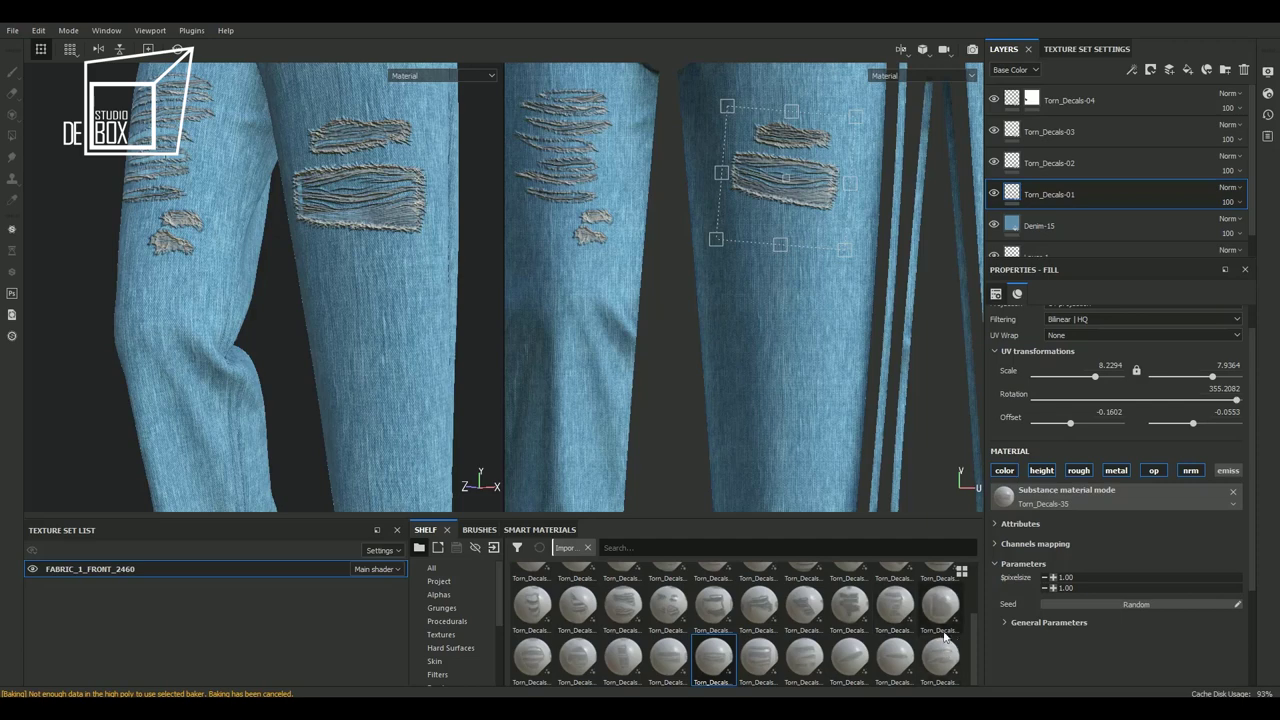
{"action": "mouse_move", "coordinate": [713, 605]}
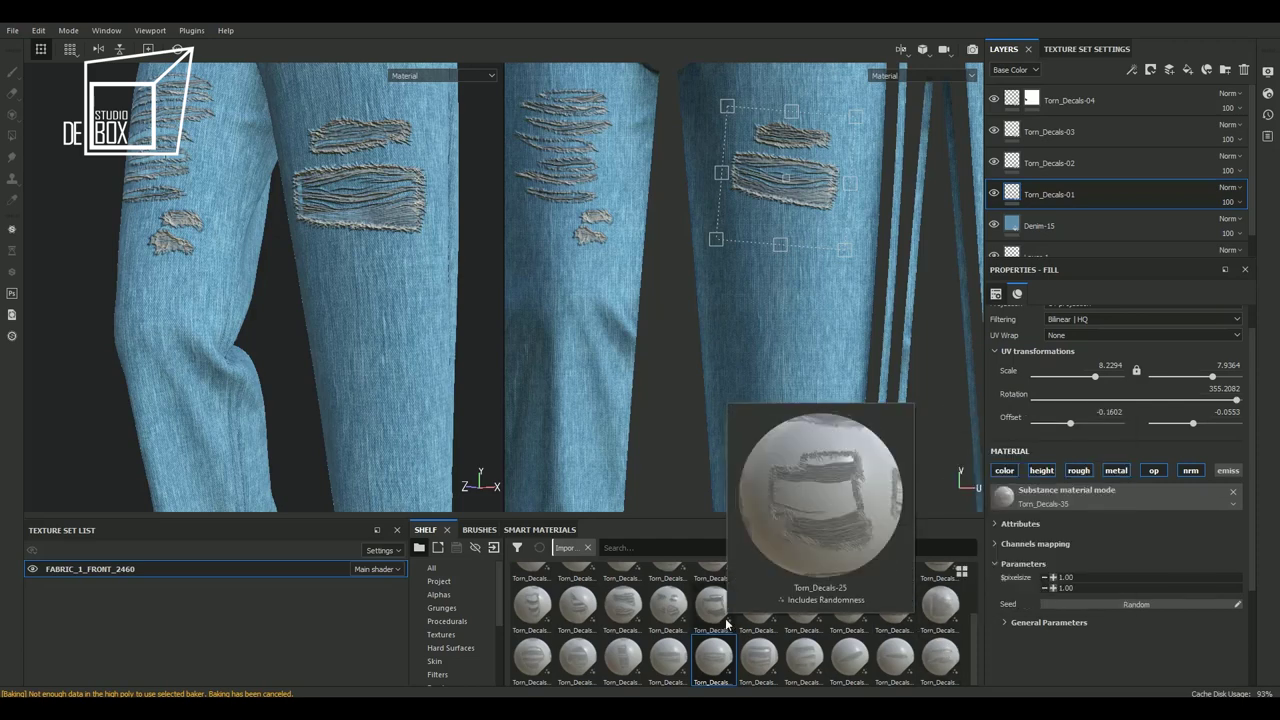
{"action": "right_click", "coordinate": [1081, 195]}
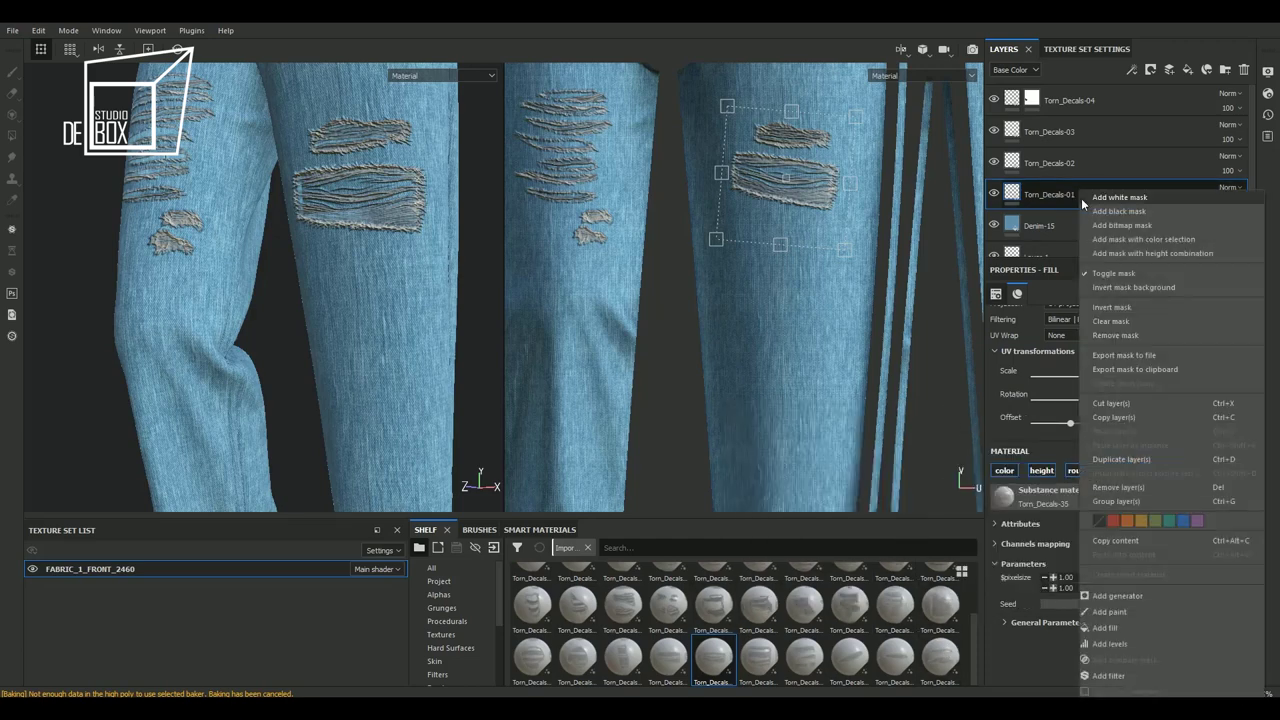
{"action": "left_click", "coordinate": [1123, 459]}
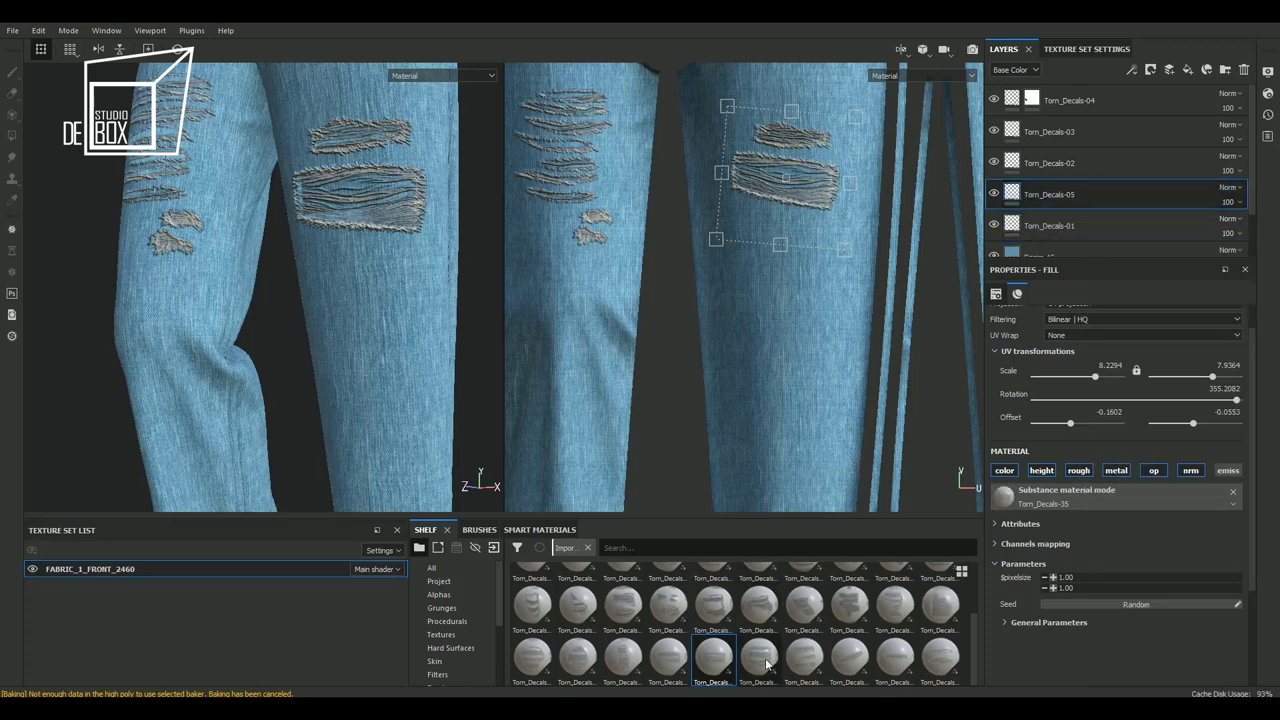
Give the copy Torn_Decals-25, move it down near the knee and scale it smaller
{"action": "left_click_drag", "start_coordinate": [713, 603], "coordinate": [1067, 499]}
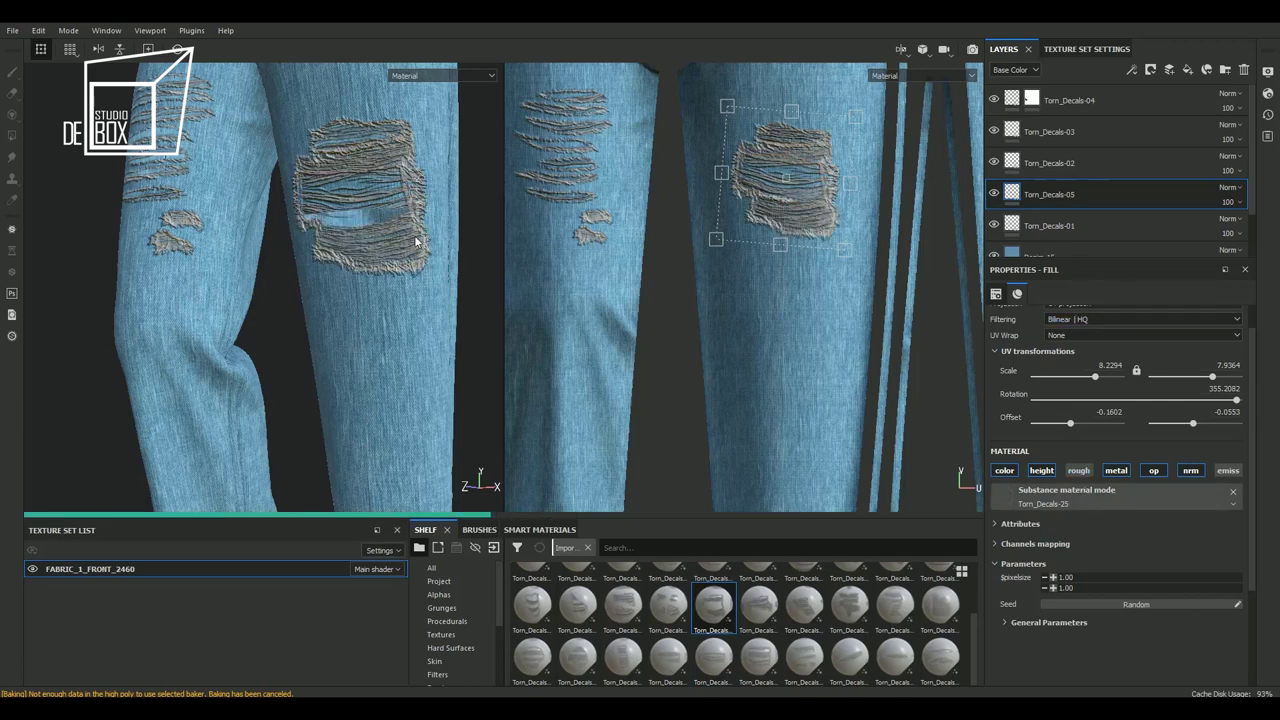
{"action": "left_click_drag", "start_coordinate": [778, 216], "coordinate": [776, 340]}
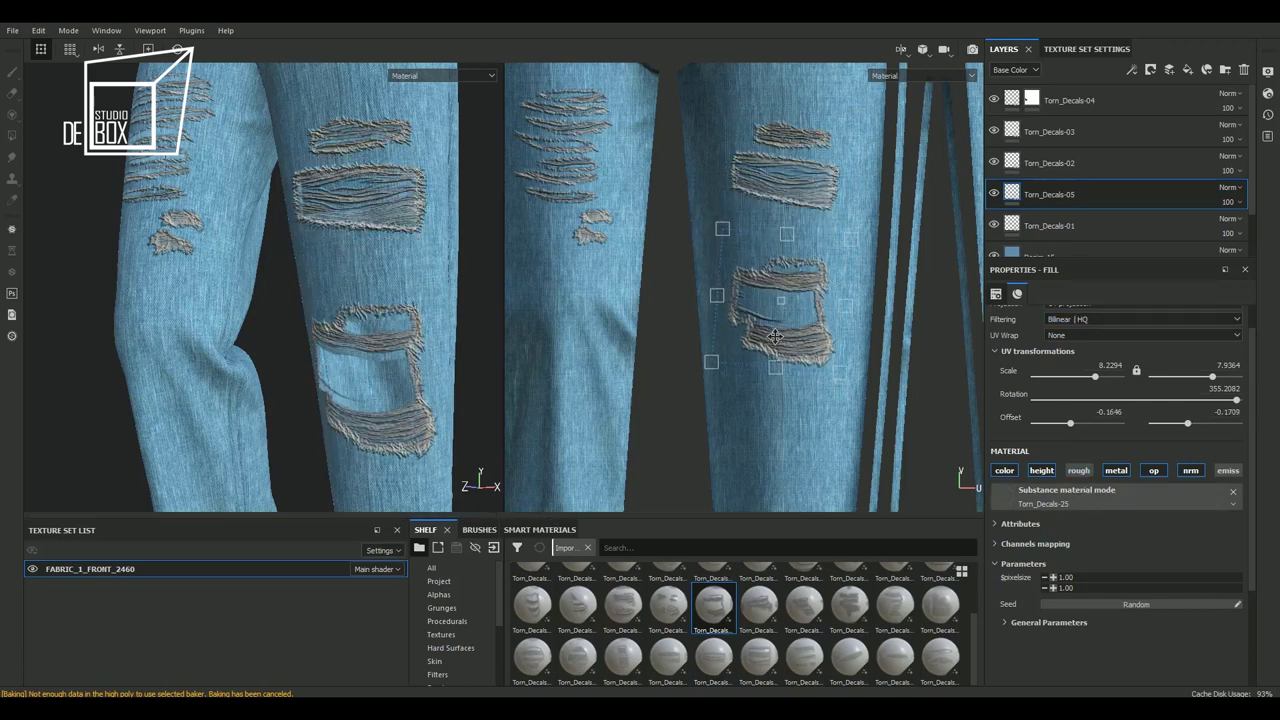
{"action": "mouse_move", "coordinate": [833, 372]}
{"action": "left_mouse_down"}
{"action": "mouse_move", "coordinate": [808, 339]}
{"action": "mouse_move", "coordinate": [582, 342]}
{"action": "mouse_move", "coordinate": [587, 333]}
{"action": "left_mouse_up"}
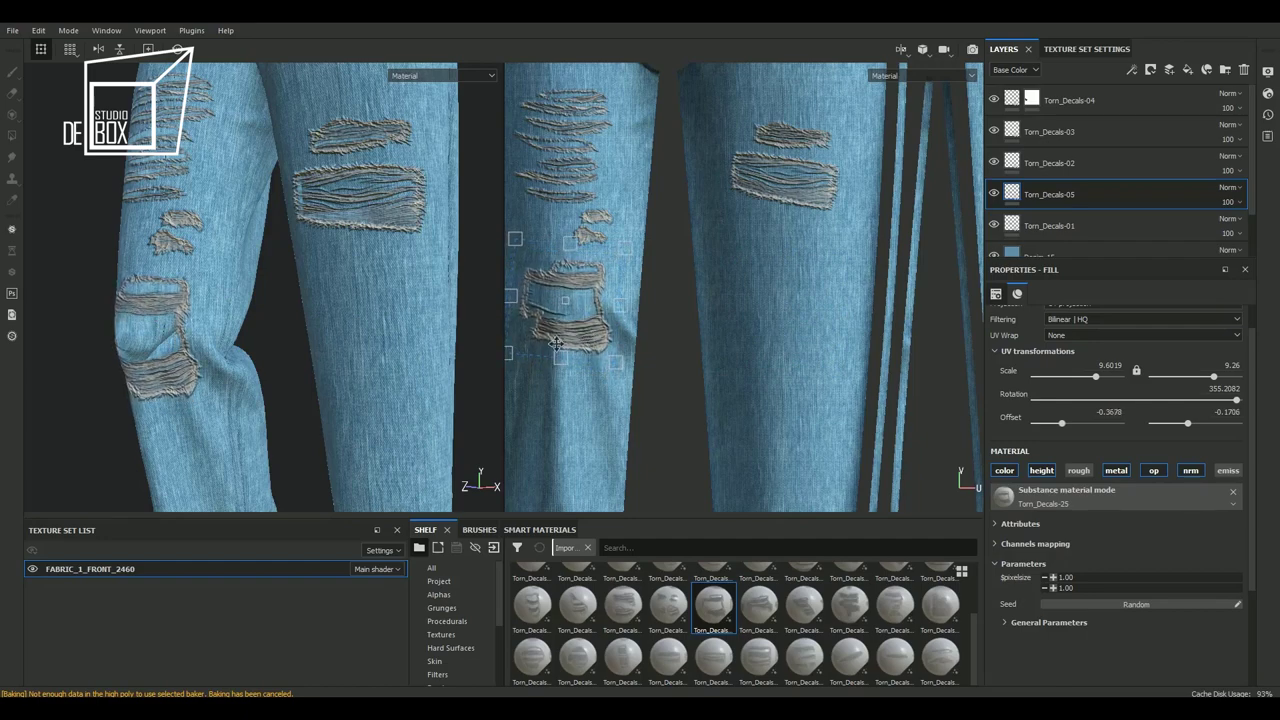
{"action": "mouse_move", "coordinate": [300, 400]}
{"action": "left_mouse_down", "text": "alt"}
{"action": "mouse_move", "coordinate": [356, 391]}
{"action": "mouse_move", "coordinate": [283, 390]}
{"action": "mouse_move", "coordinate": [314, 353]}
{"action": "mouse_move", "coordinate": [275, 342]}
{"action": "mouse_move", "coordinate": [294, 353]}
{"action": "mouse_move", "coordinate": [611, 337]}
{"action": "left_mouse_up", "text": "alt"}
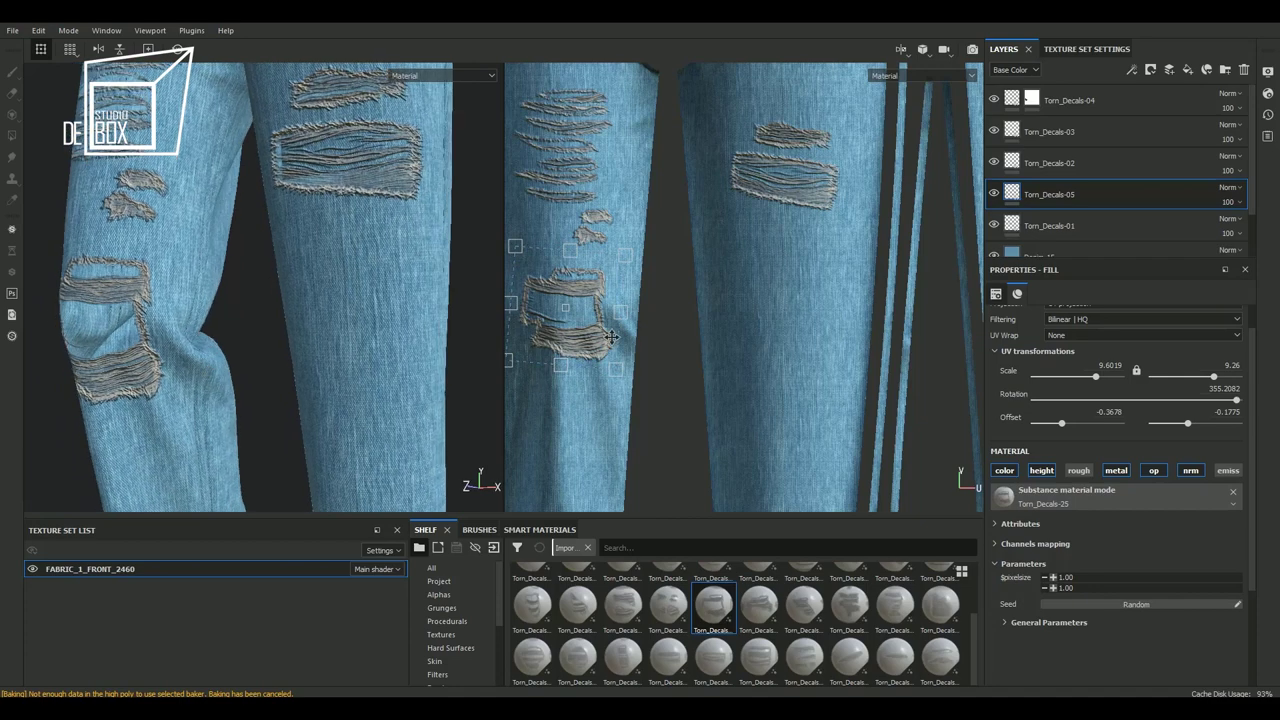
{"action": "mouse_move", "coordinate": [400, 340]}
{"action": "left_mouse_down", "text": "alt"}
{"action": "mouse_move", "coordinate": [248, 340]}
{"action": "mouse_move", "coordinate": [361, 346]}
{"action": "left_mouse_up", "text": "alt"}
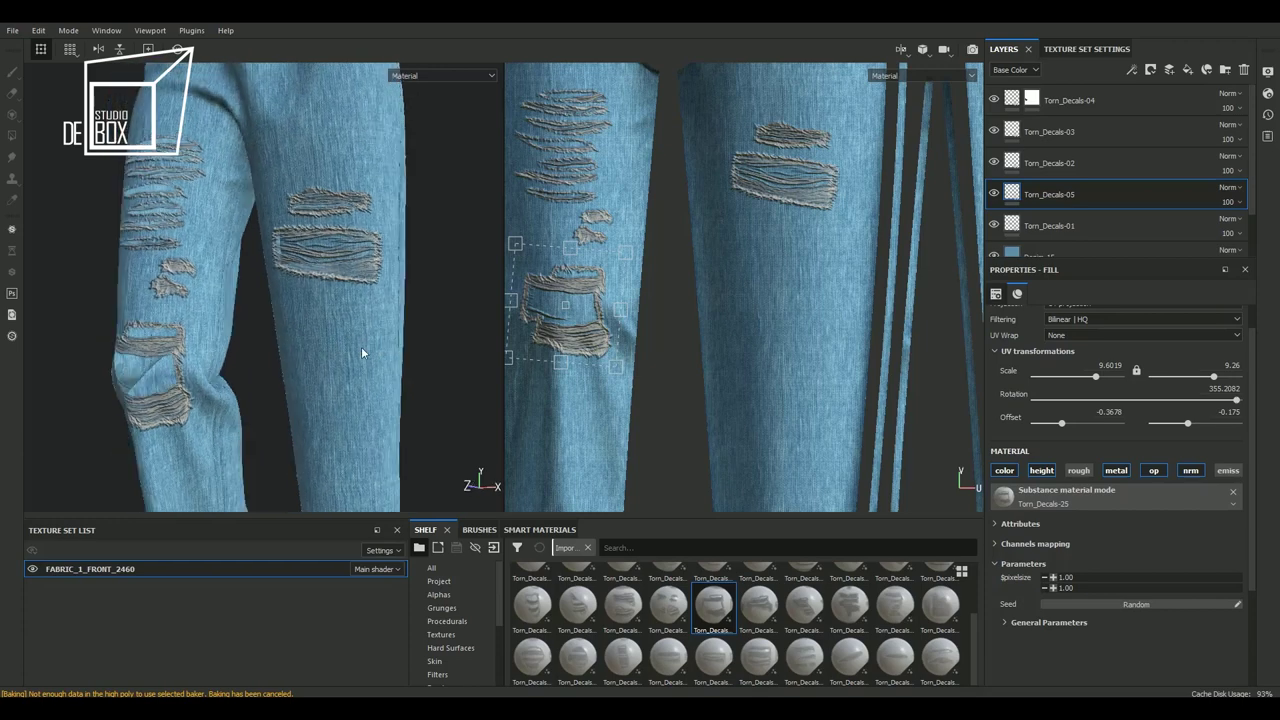
{"action": "scroll", "coordinate": [1111, 213], "scroll_direction": "down", "scroll_amount": 2}
{"action": "left_click", "coordinate": [1109, 210]}
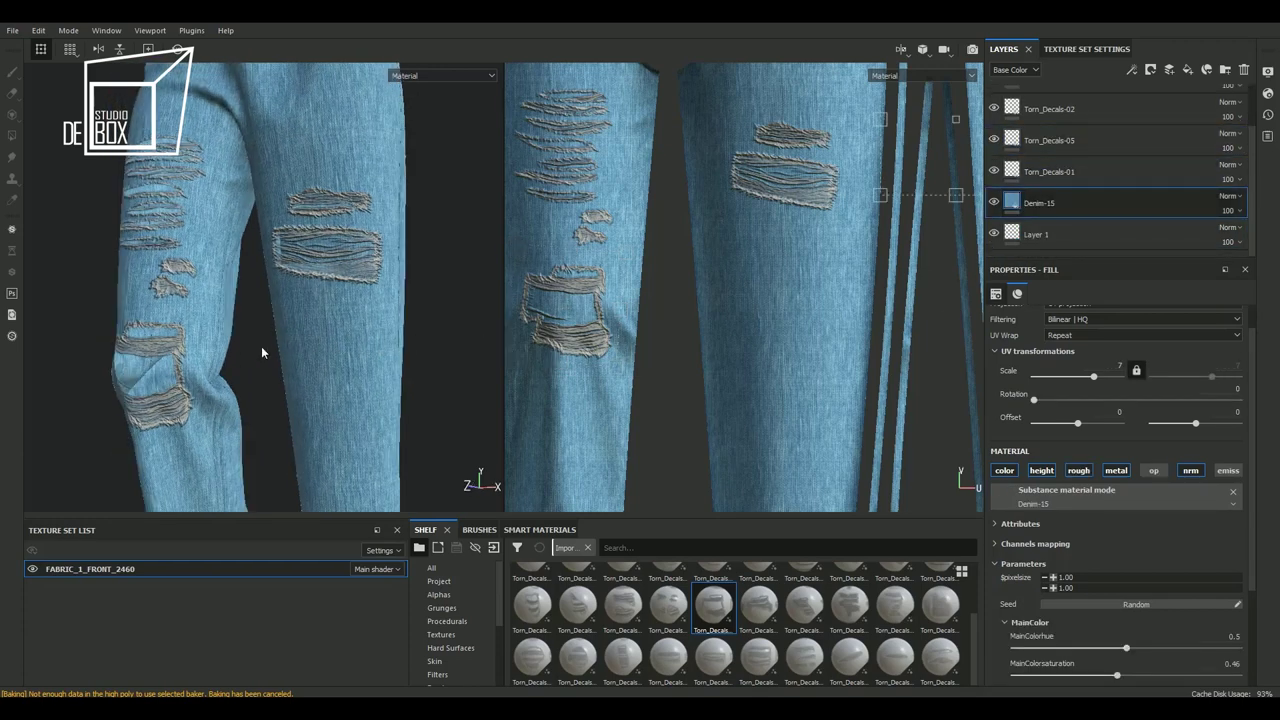
Make the new fill layer colour-only by disabling height, roughness, metallic, opacity and normals
{"action": "mouse_move", "coordinate": [262, 348]}
{"action": "left_mouse_down", "text": "alt"}
{"action": "mouse_move", "coordinate": [277, 354]}
{"action": "mouse_move", "coordinate": [257, 353]}
{"action": "left_mouse_up", "text": "alt"}
{"action": "double_click", "coordinate": [1067, 205]}
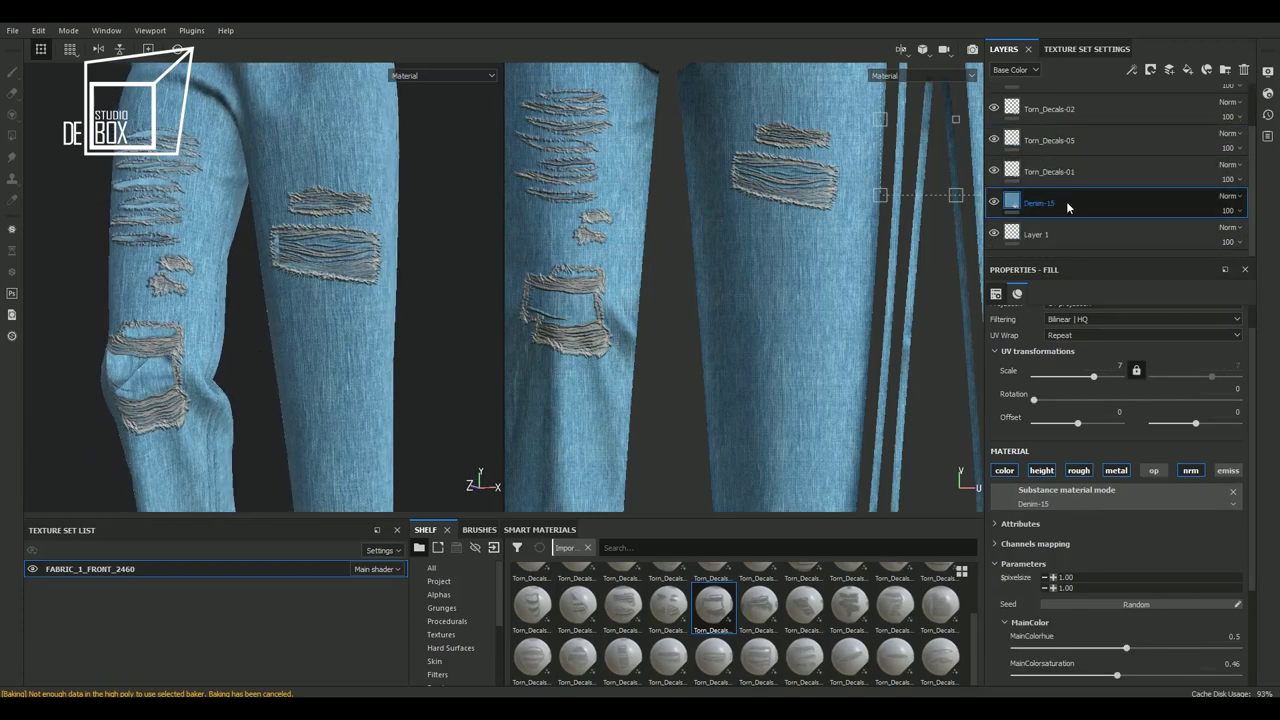
{"action": "key", "text": "Return"}
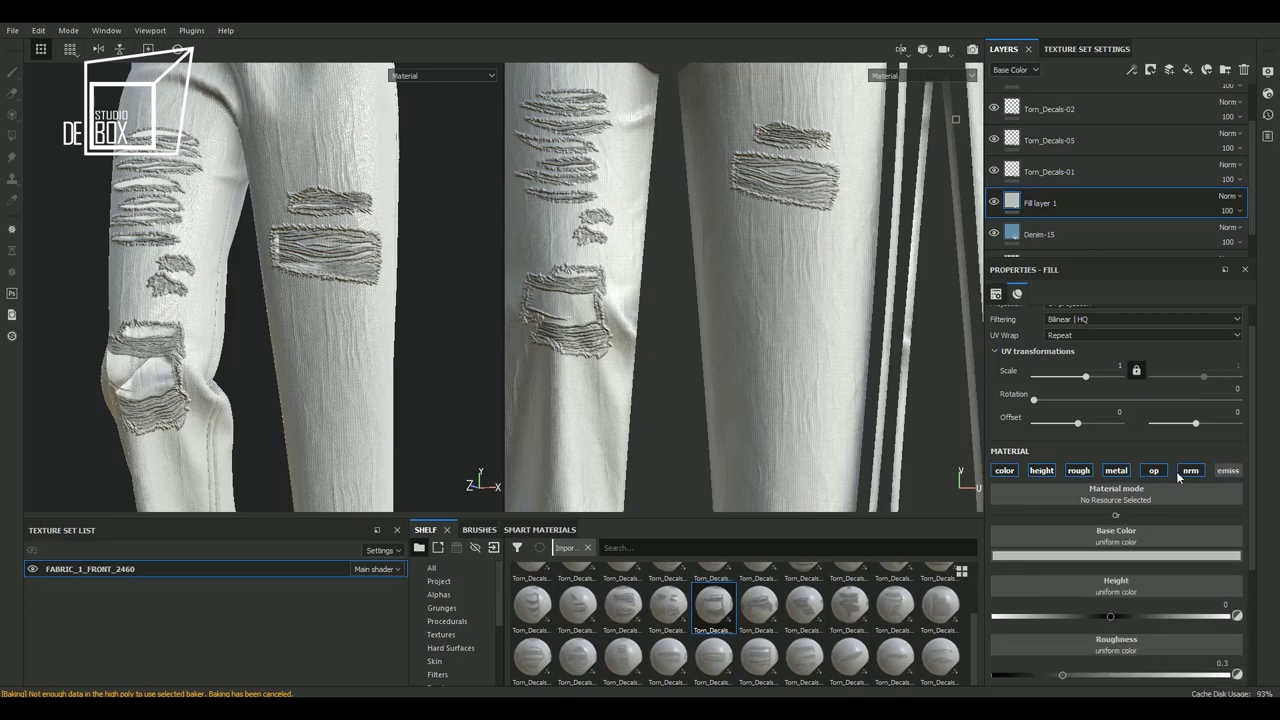
{"action": "left_click", "coordinate": [1190, 470]}
{"action": "left_click", "coordinate": [1153, 470]}
{"action": "left_click", "coordinate": [1116, 470]}
{"action": "left_click", "coordinate": [1078, 470]}
{"action": "left_click", "coordinate": [1041, 470]}
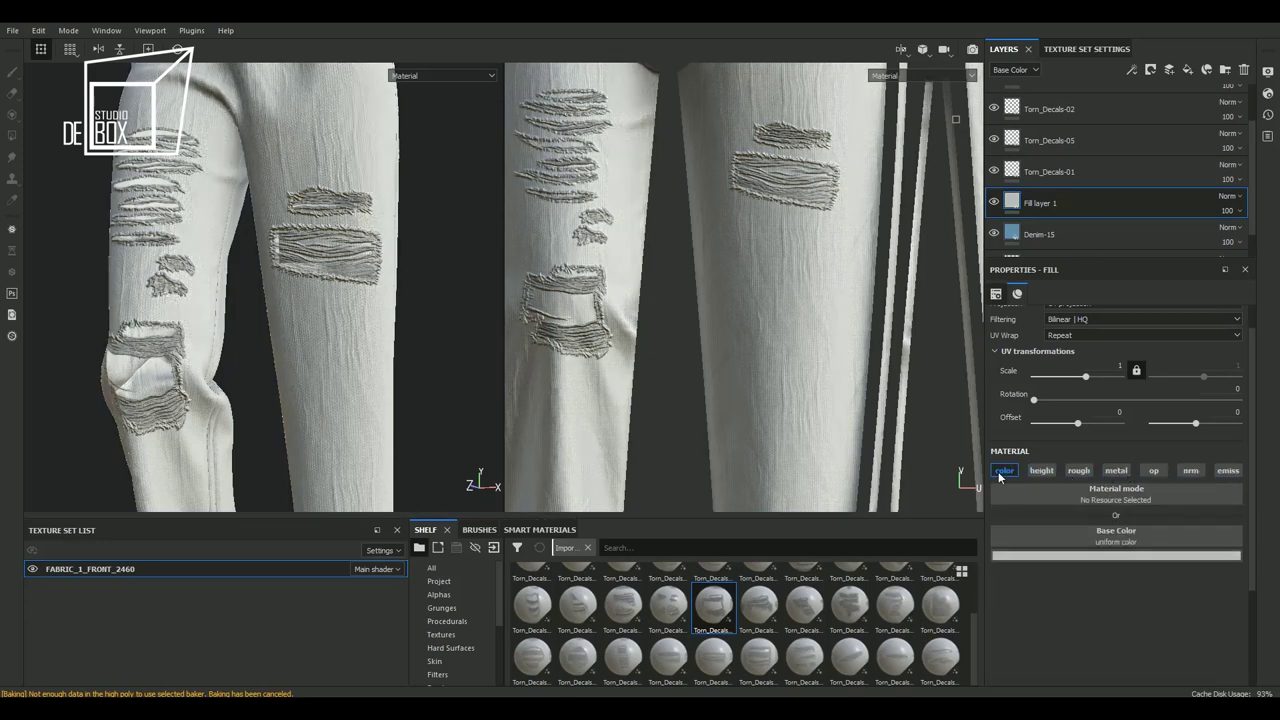
Set the fill layer's blend mode to Multiply and name it Shadows
{"action": "left_click", "coordinate": [1230, 198]}
{"action": "left_click", "coordinate": [1222, 260]}
{"action": "type", "text": "Shadows"}
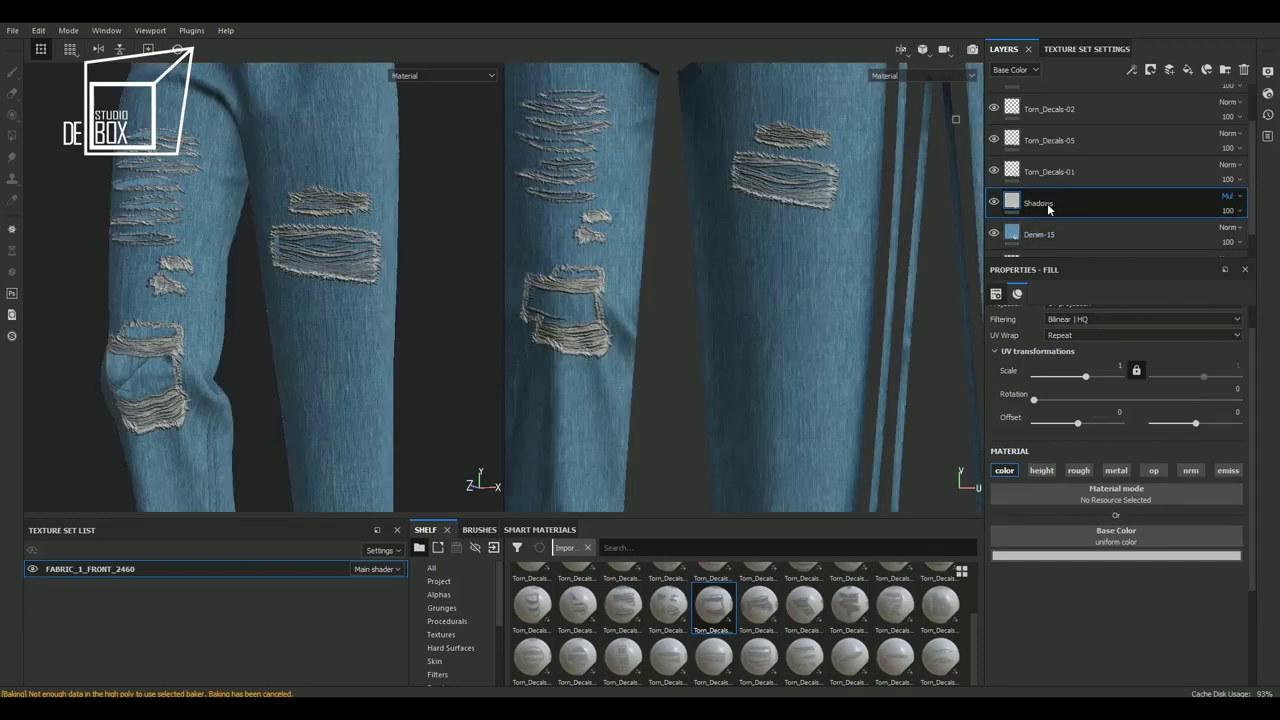
{"action": "key", "text": "Return"}
Give the Shadows layer a black mask driven by a Dirt generator
{"action": "left_click", "coordinate": [1155, 70]}
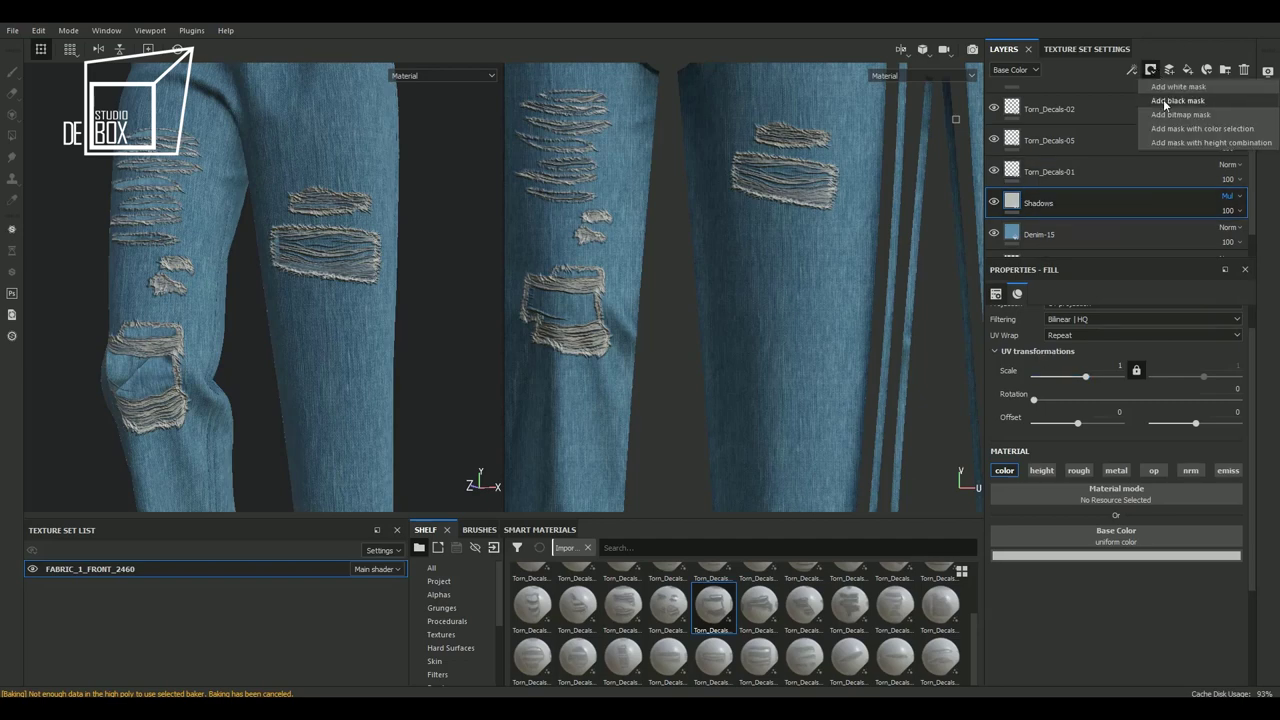
{"action": "left_click", "coordinate": [1164, 103]}
{"action": "right_click", "coordinate": [1034, 205]}
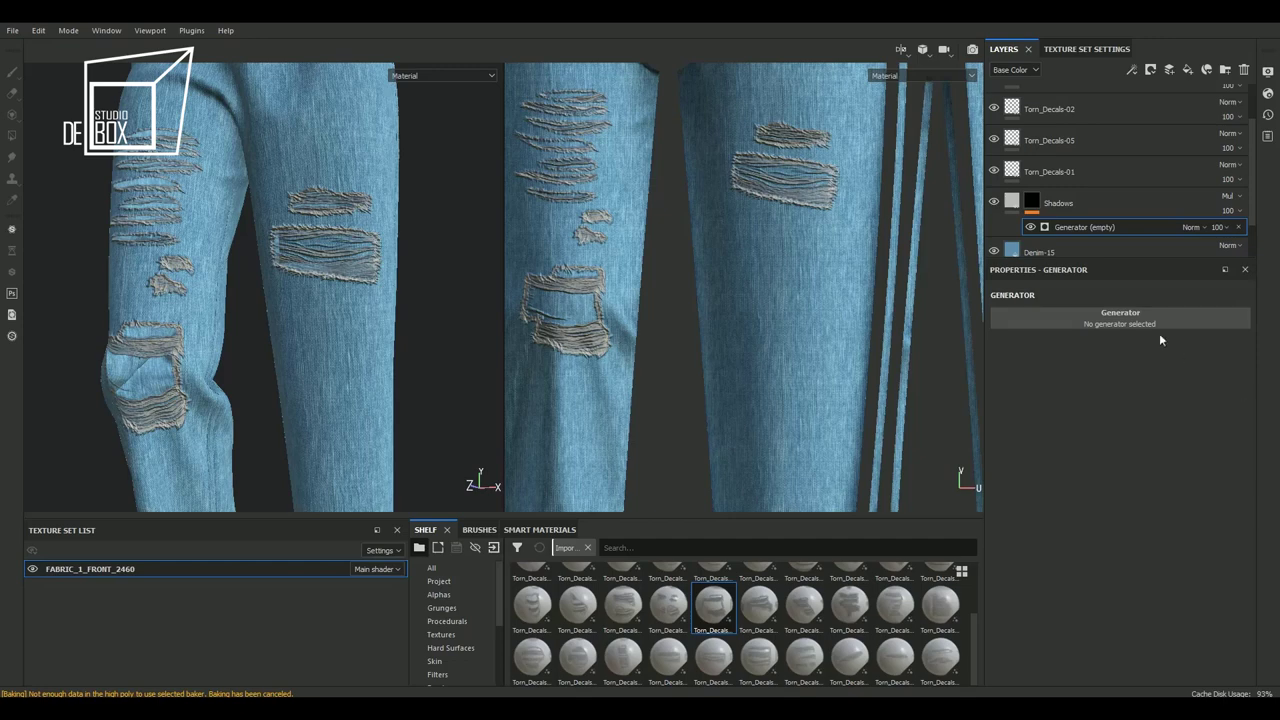
{"action": "left_click", "coordinate": [1157, 320]}
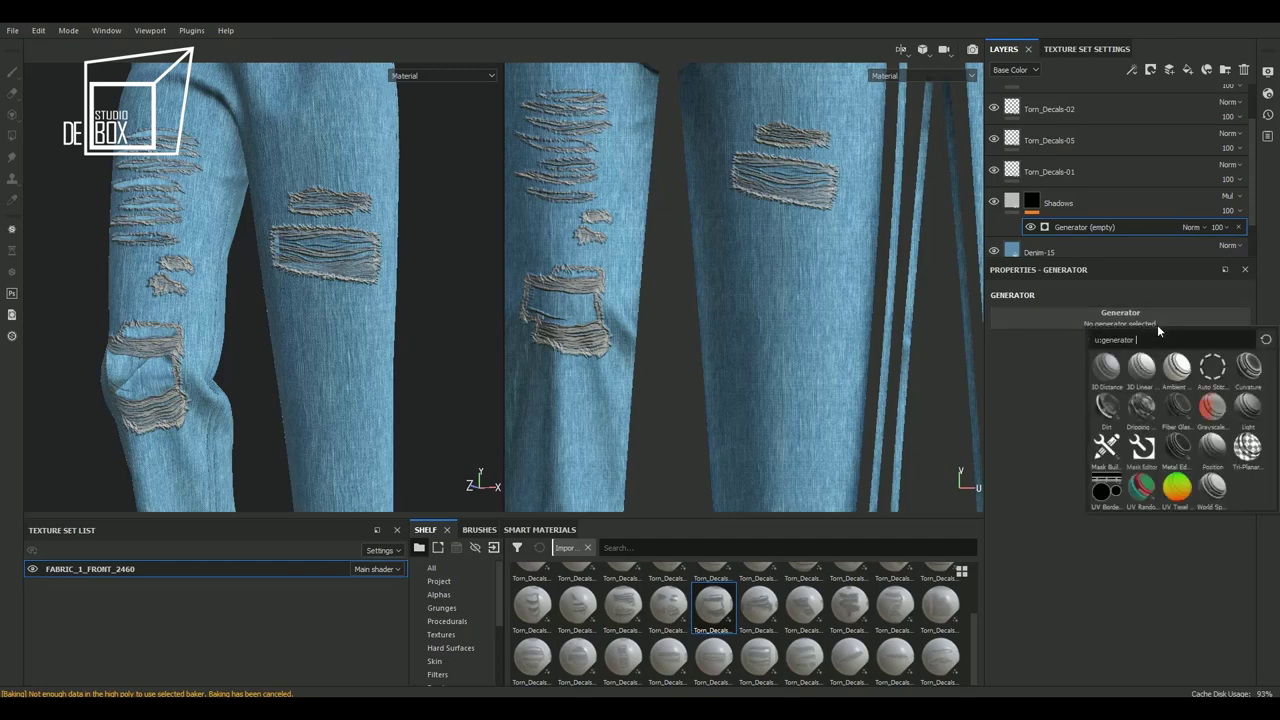
{"action": "left_click", "coordinate": [1116, 415]}
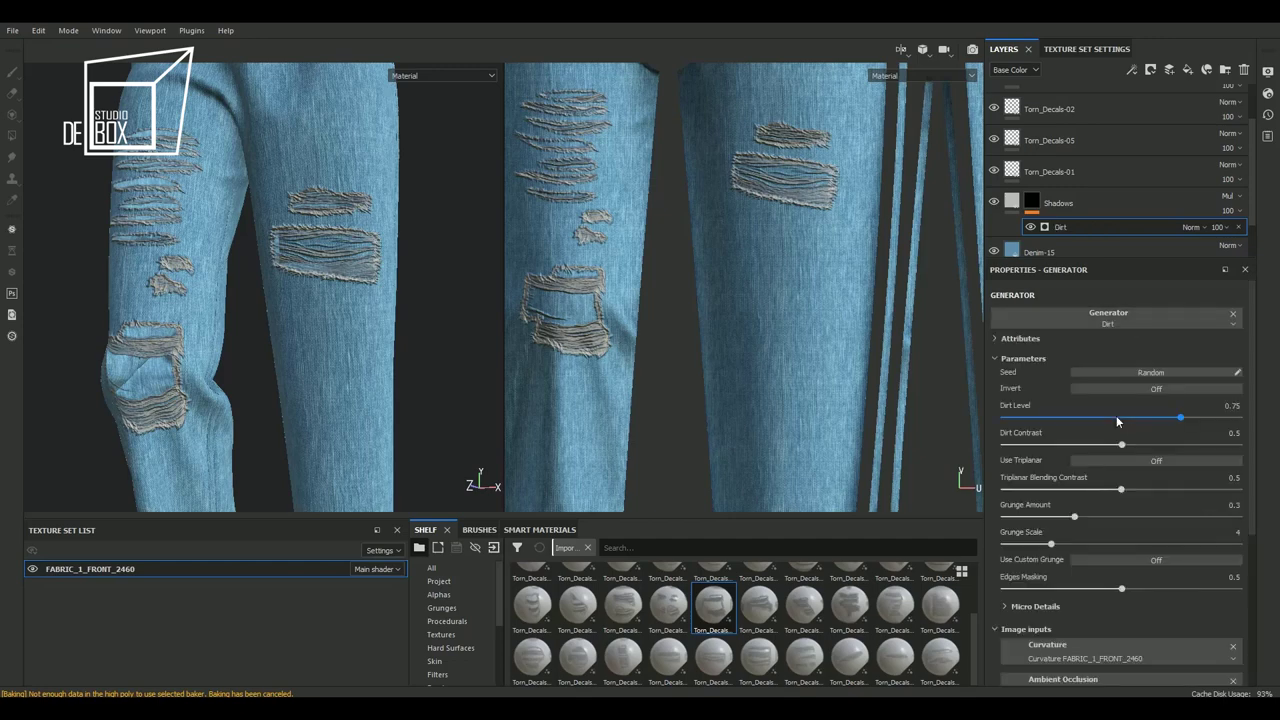
Darken the Shadows base colour to a deeper grey
{"action": "left_click", "coordinate": [1012, 198]}
{"action": "left_click", "coordinate": [1083, 556]}
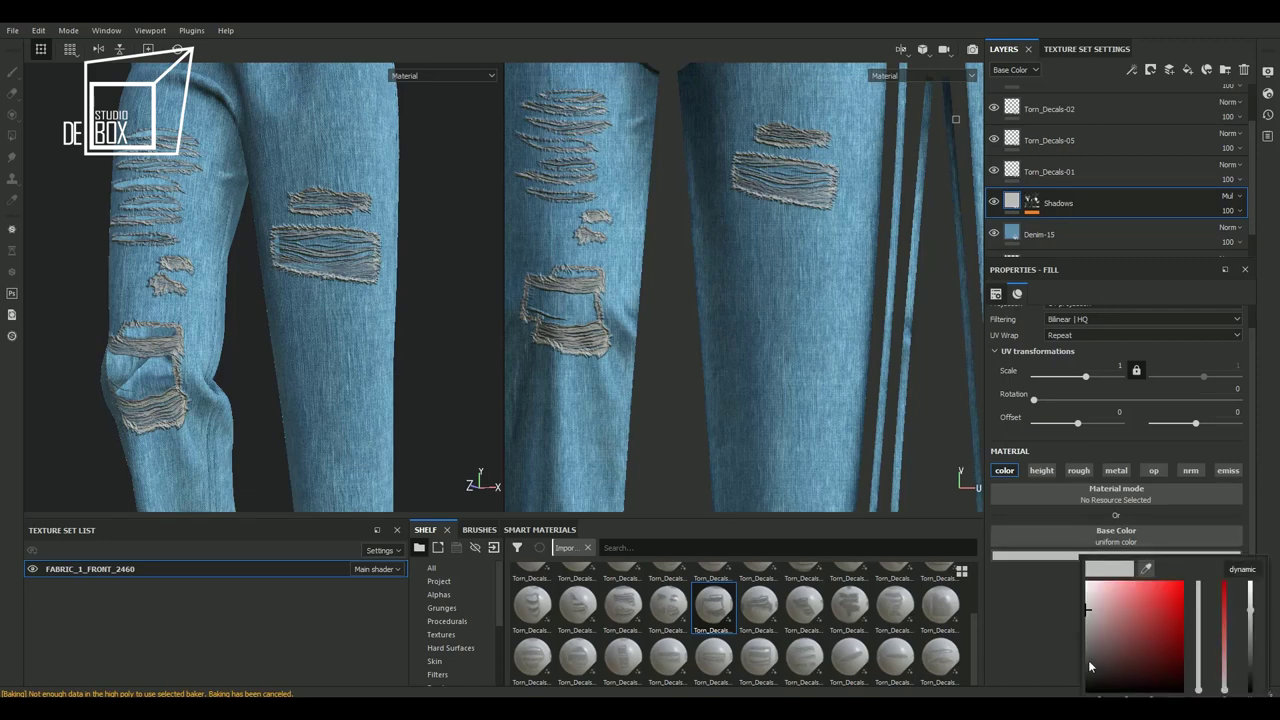
{"action": "left_click_drag", "start_coordinate": [1090, 667], "coordinate": [1083, 651]}
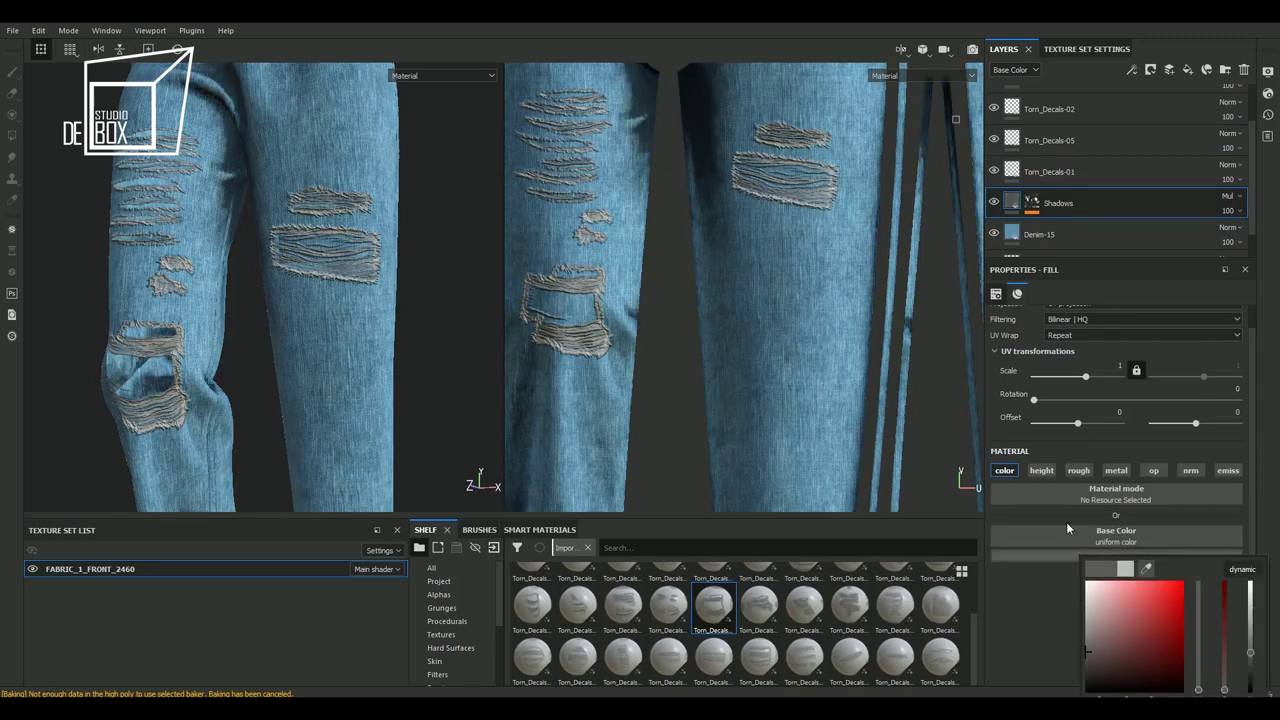
{"action": "left_click", "coordinate": [1040, 216]}
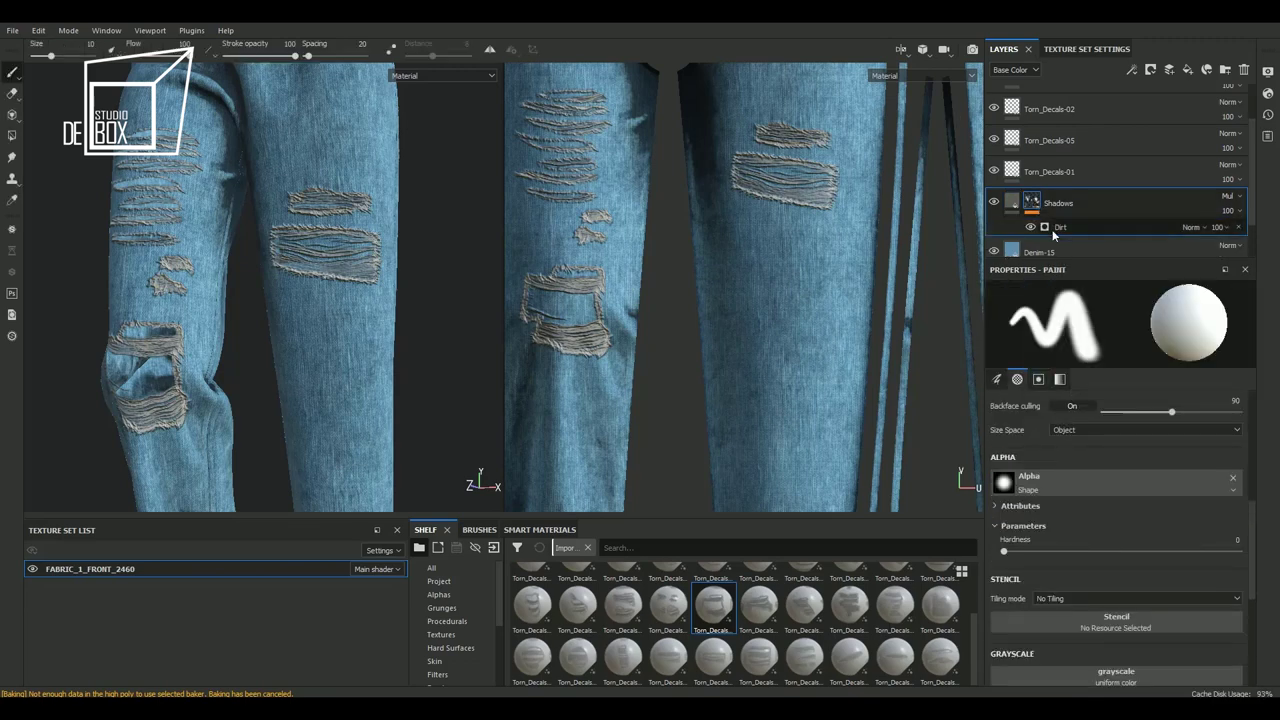
Set the Dirt generator to level 0.59 and contrast 0.57
{"action": "left_click", "coordinate": [1056, 227]}
{"action": "scroll", "coordinate": [306, 283], "scroll_direction": "down", "scroll_amount": 3}
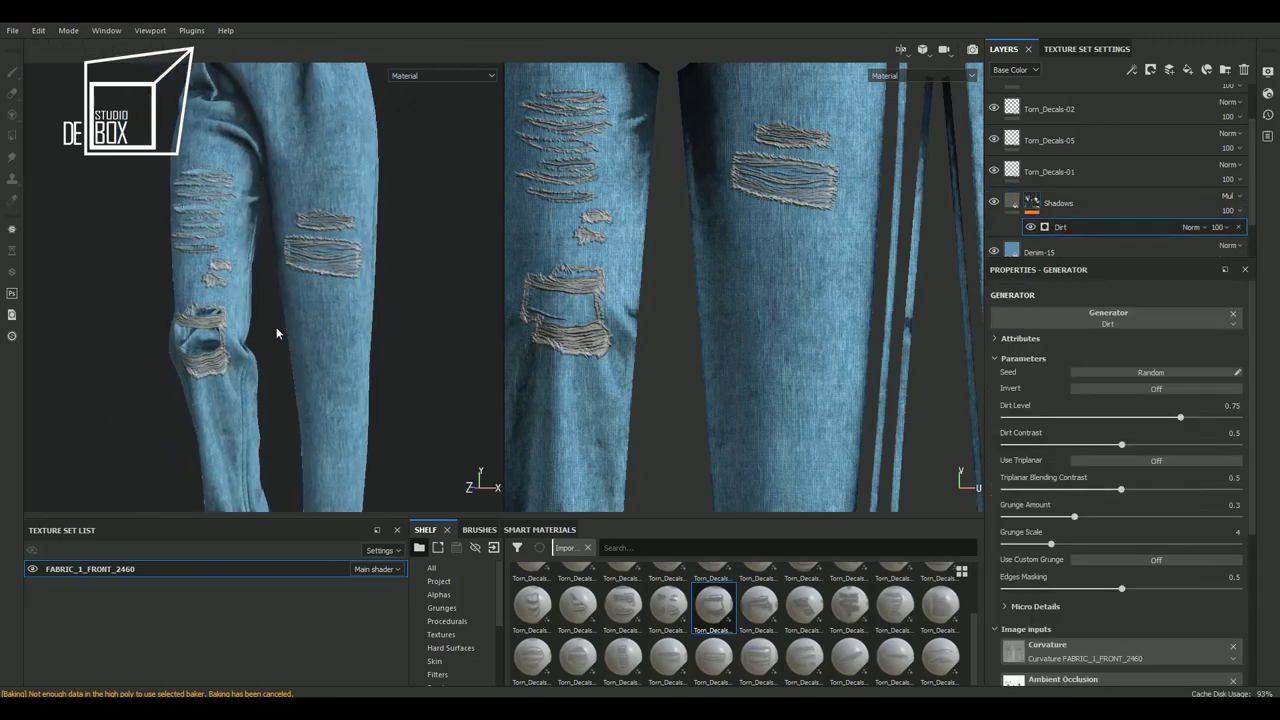
{"action": "left_click_drag", "start_coordinate": [277, 333], "coordinate": [286, 271], "text": "alt"}
{"action": "scroll", "coordinate": [286, 271], "scroll_direction": "up", "scroll_amount": 2}
{"action": "scroll", "coordinate": [359, 281], "scroll_direction": "up", "scroll_amount": 2}
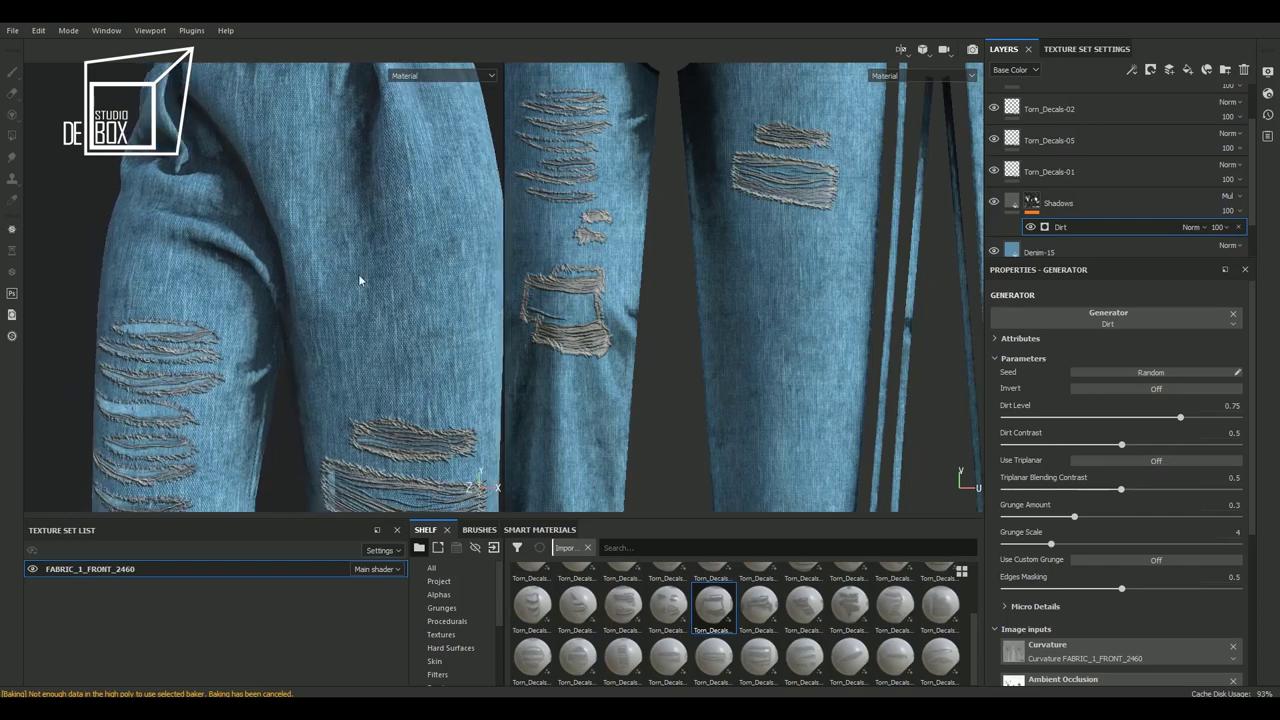
{"action": "left_click_drag", "start_coordinate": [1160, 416], "coordinate": [1095, 446]}
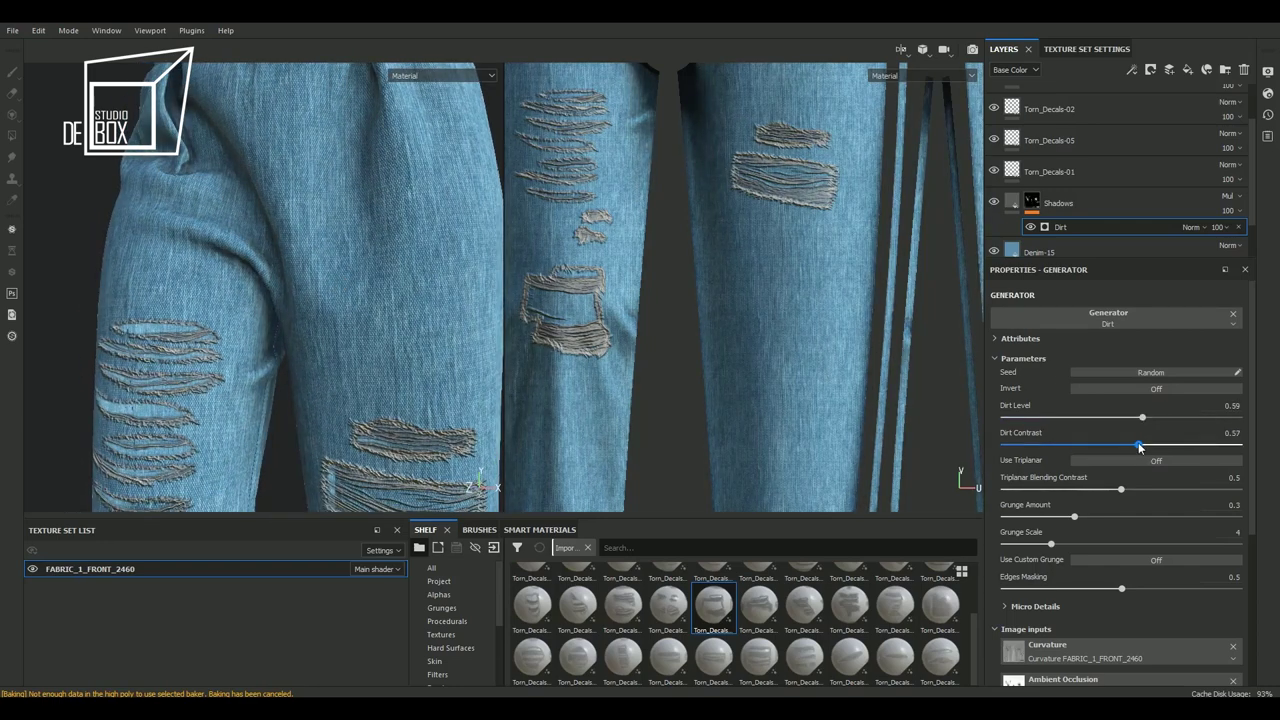
Blend the Shadows layer as Overlay and inspect the lower leg tears
{"action": "left_click", "coordinate": [1058, 203]}
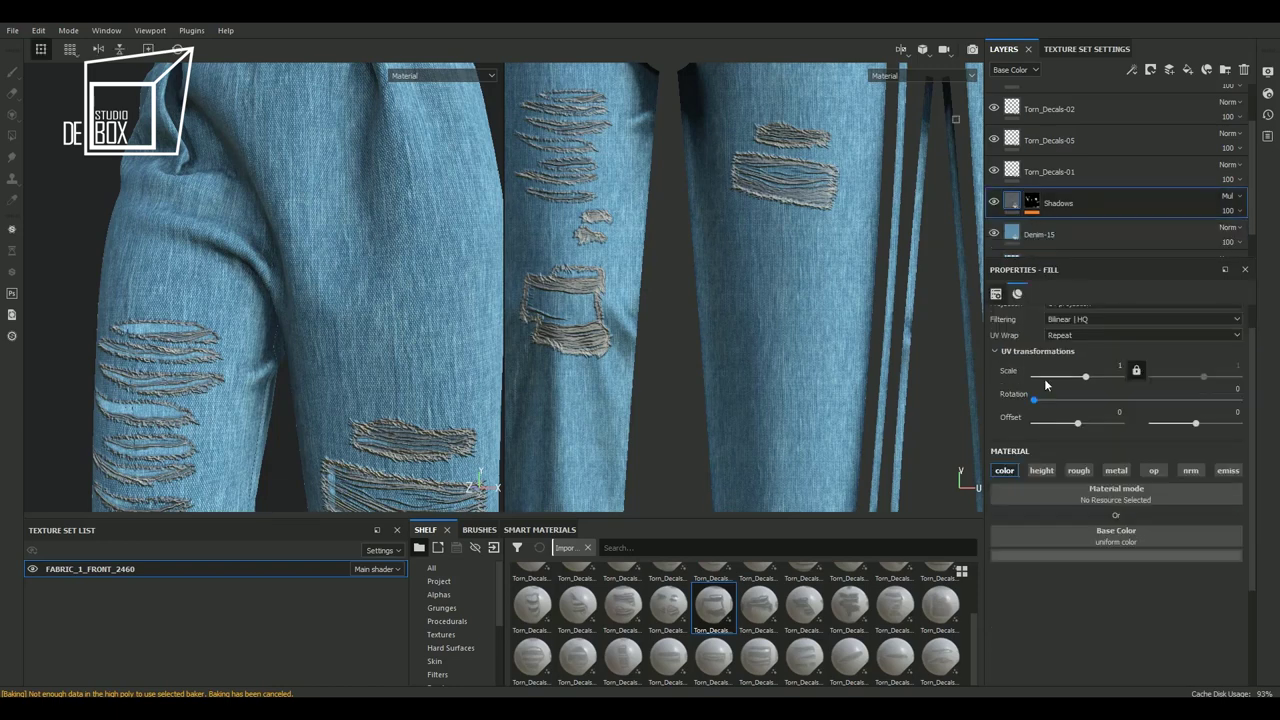
{"action": "left_click", "coordinate": [1064, 557]}
{"action": "left_click", "coordinate": [1227, 196]}
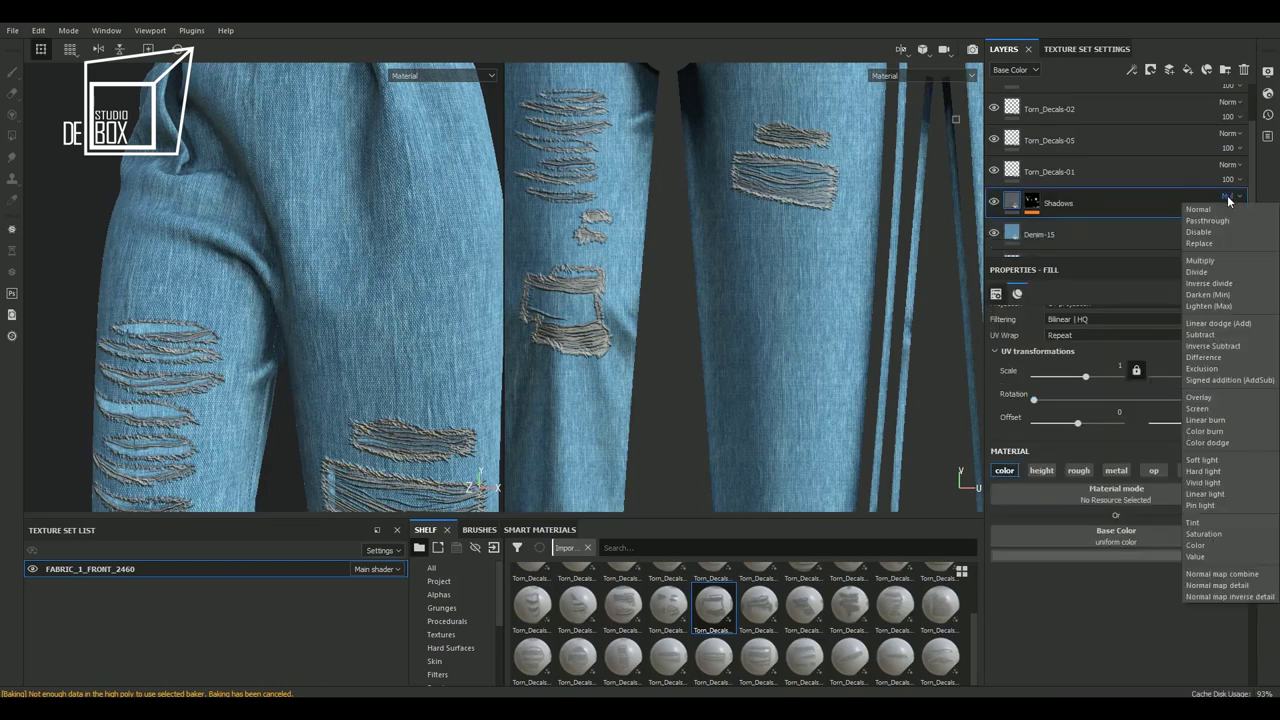
{"action": "left_click", "coordinate": [1214, 398]}
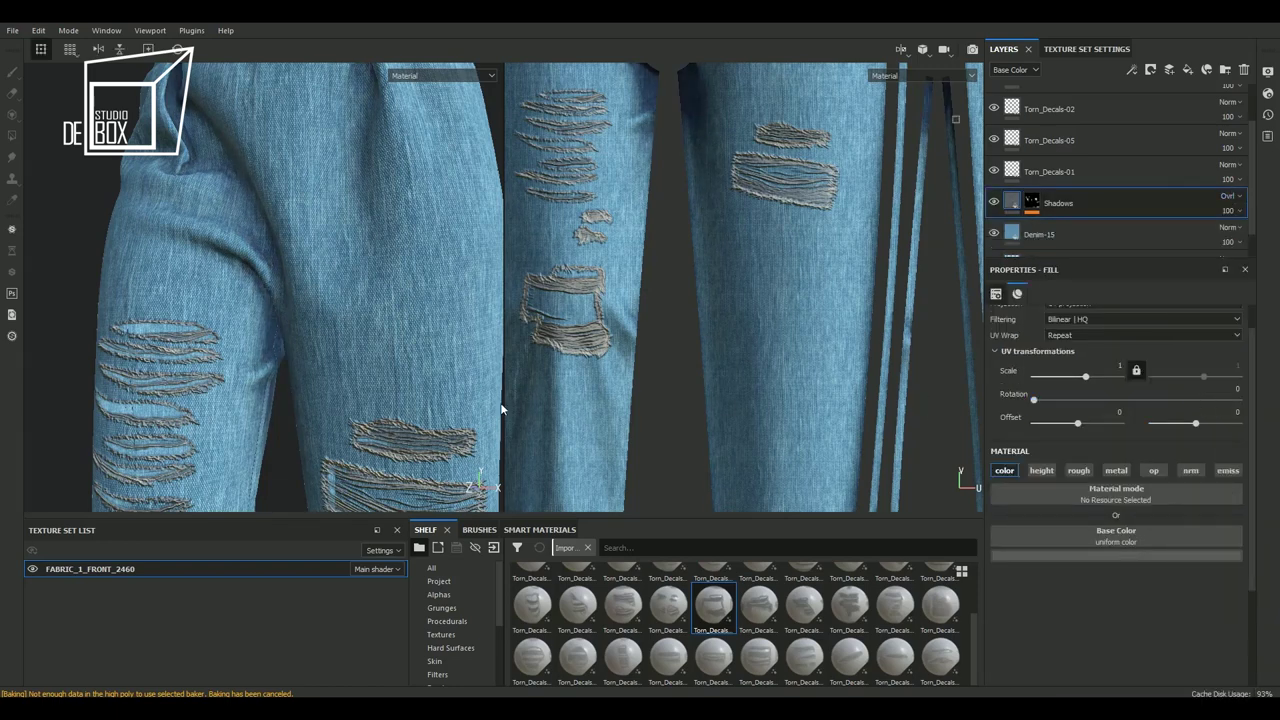
{"action": "right_click_drag", "start_coordinate": [255, 348], "coordinate": [320, 375], "text": "alt"}
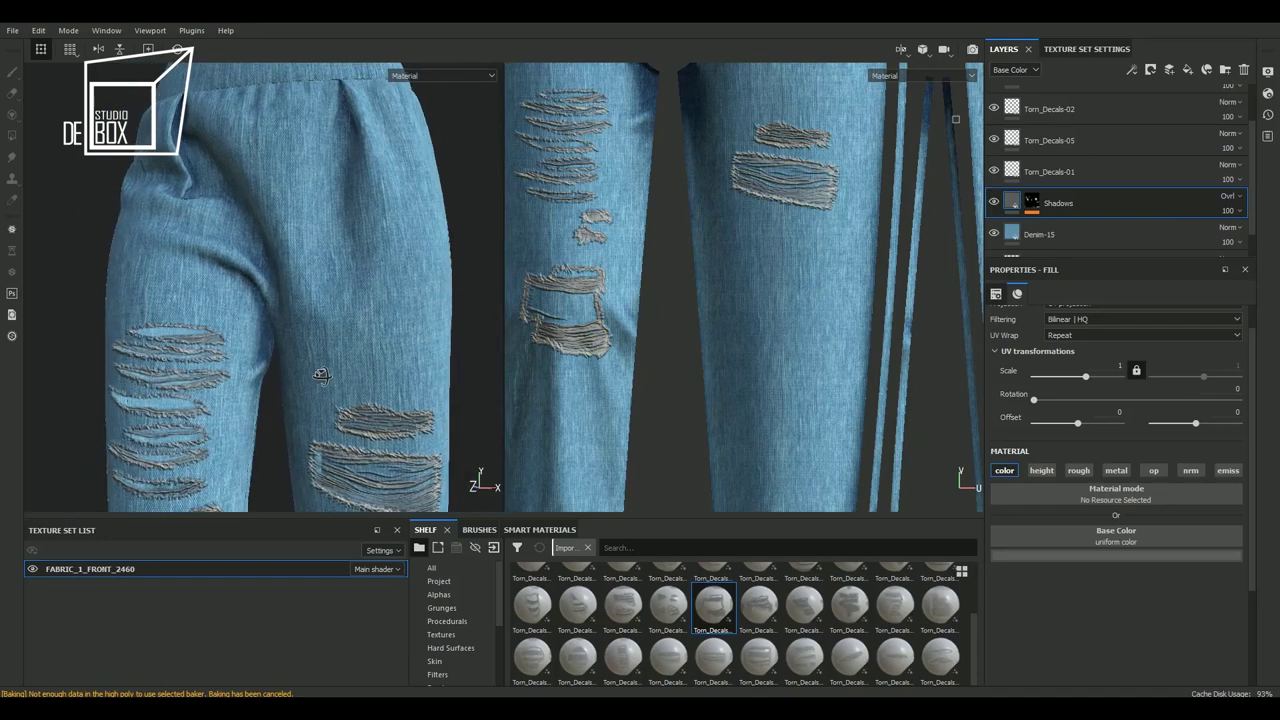
{"action": "left_click_drag", "start_coordinate": [320, 375], "coordinate": [376, 314], "text": "alt"}
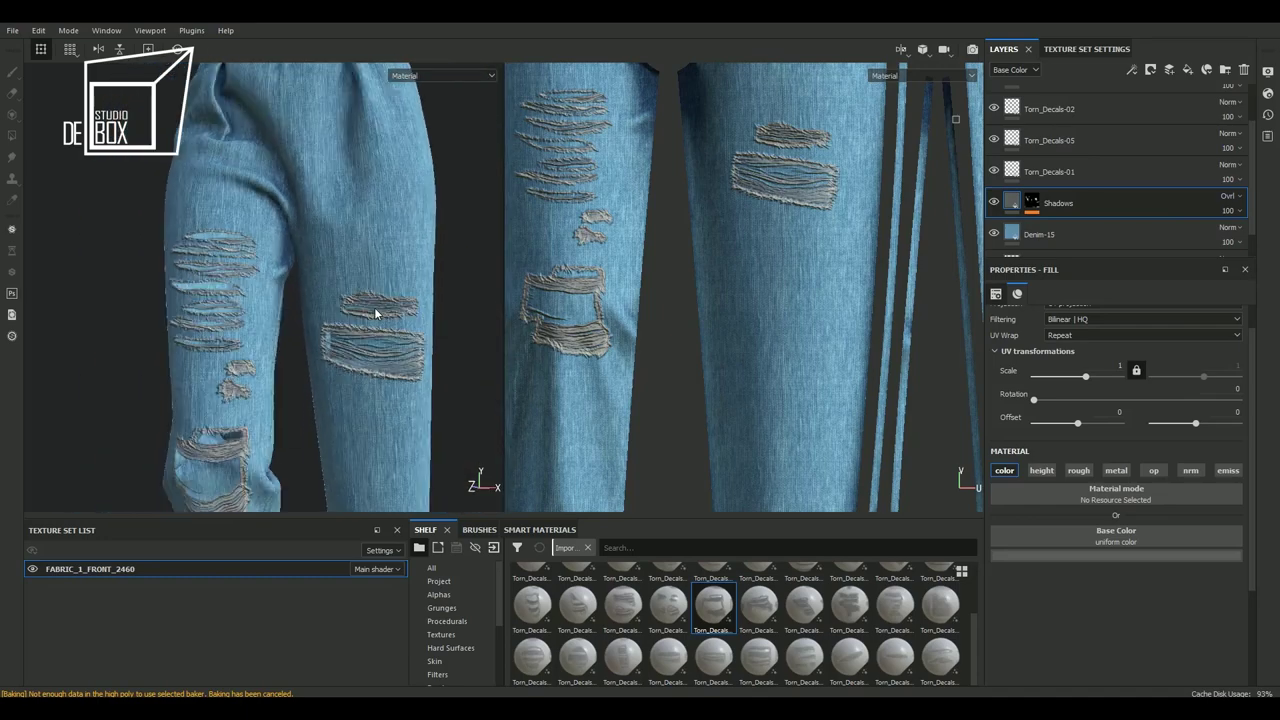
{"action": "left_click", "coordinate": [1060, 227]}
{"action": "left_click_drag", "start_coordinate": [319, 369], "coordinate": [332, 384], "text": "alt"}
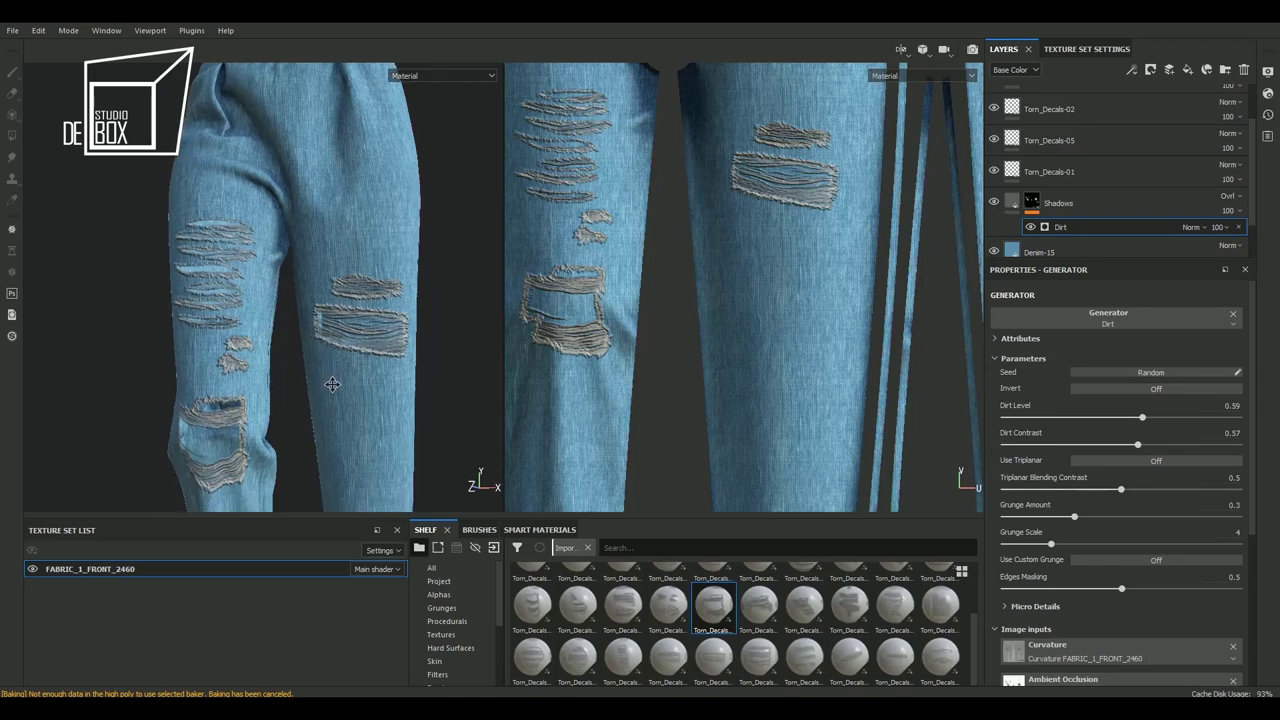
Add a Metal Edge Wear generator to the Shadows mask
{"action": "right_click", "coordinate": [1033, 203]}
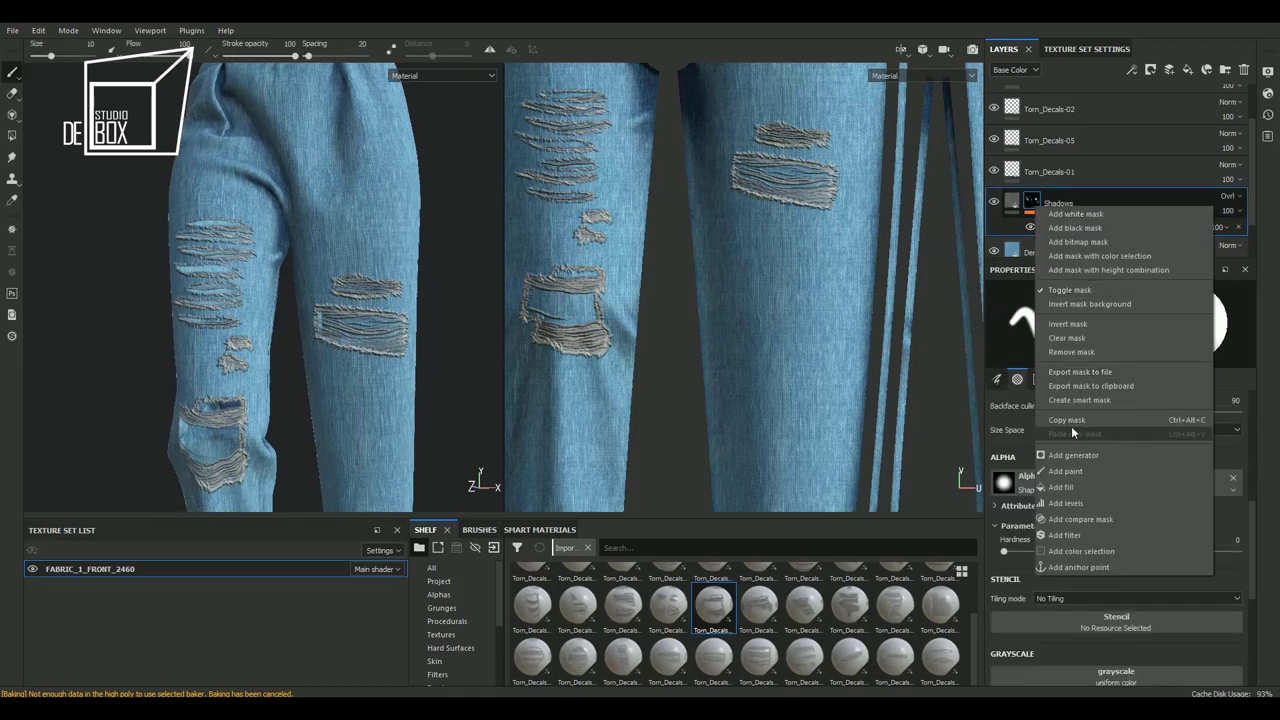
{"action": "left_click", "coordinate": [1074, 453]}
{"action": "left_click", "coordinate": [1088, 315]}
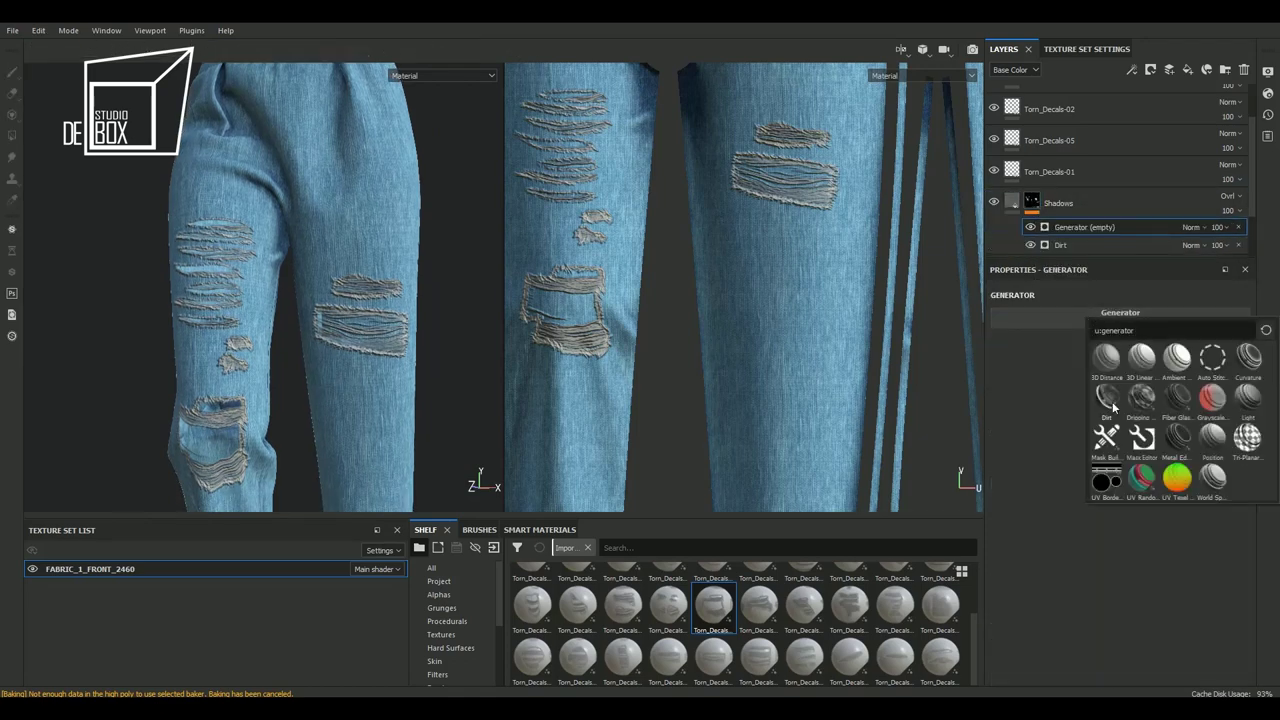
{"action": "mouse_move", "coordinate": [1178, 437]}
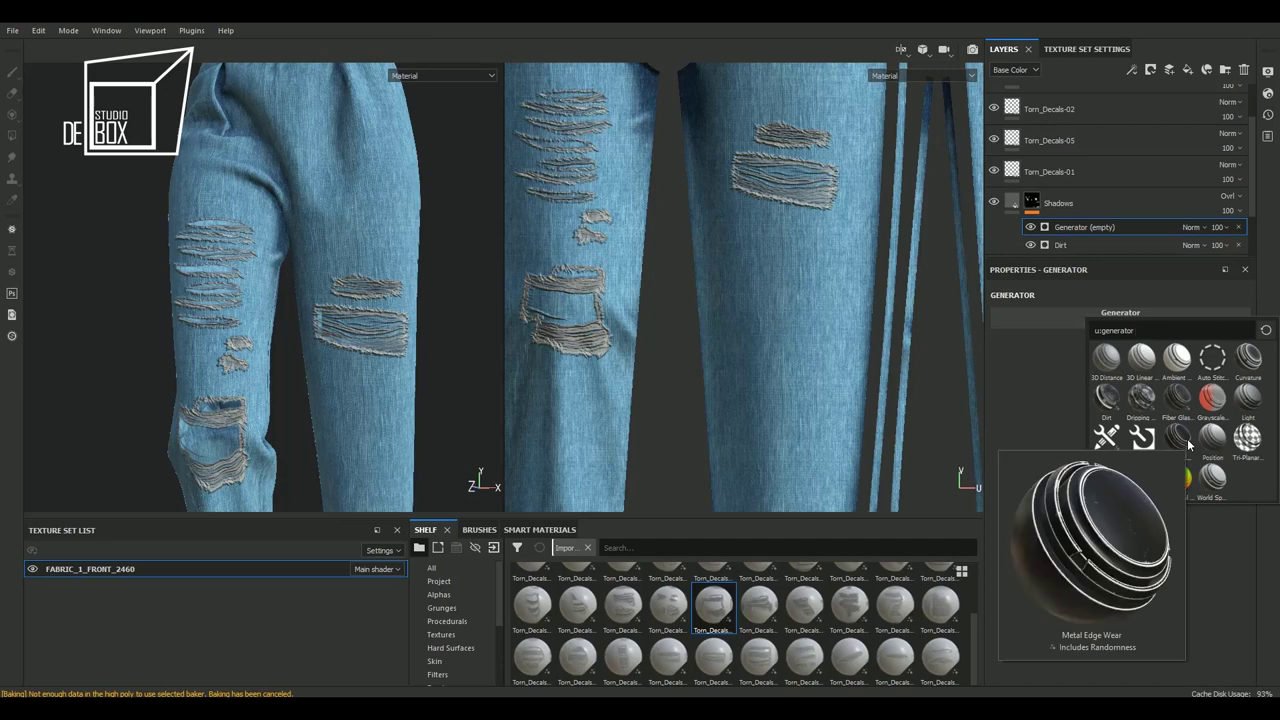
{"action": "left_click", "coordinate": [1186, 440]}
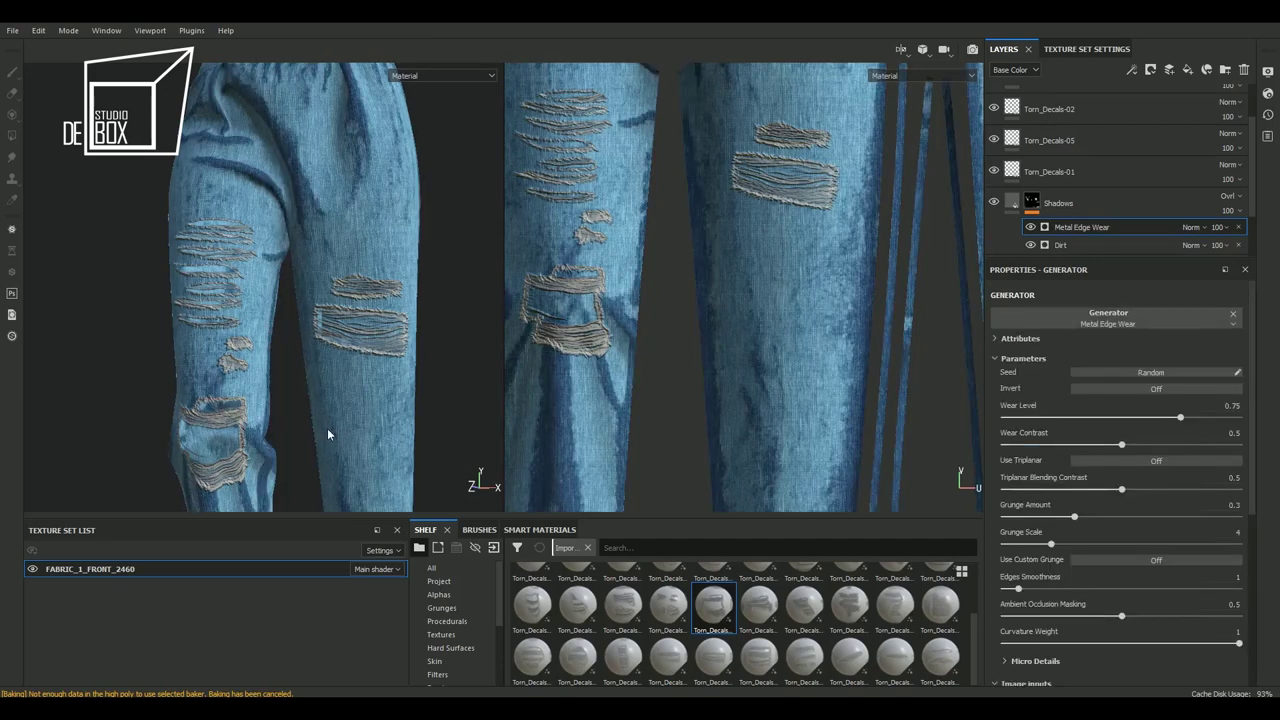
{"action": "left_click_drag", "start_coordinate": [327, 428], "coordinate": [308, 424], "text": "alt"}
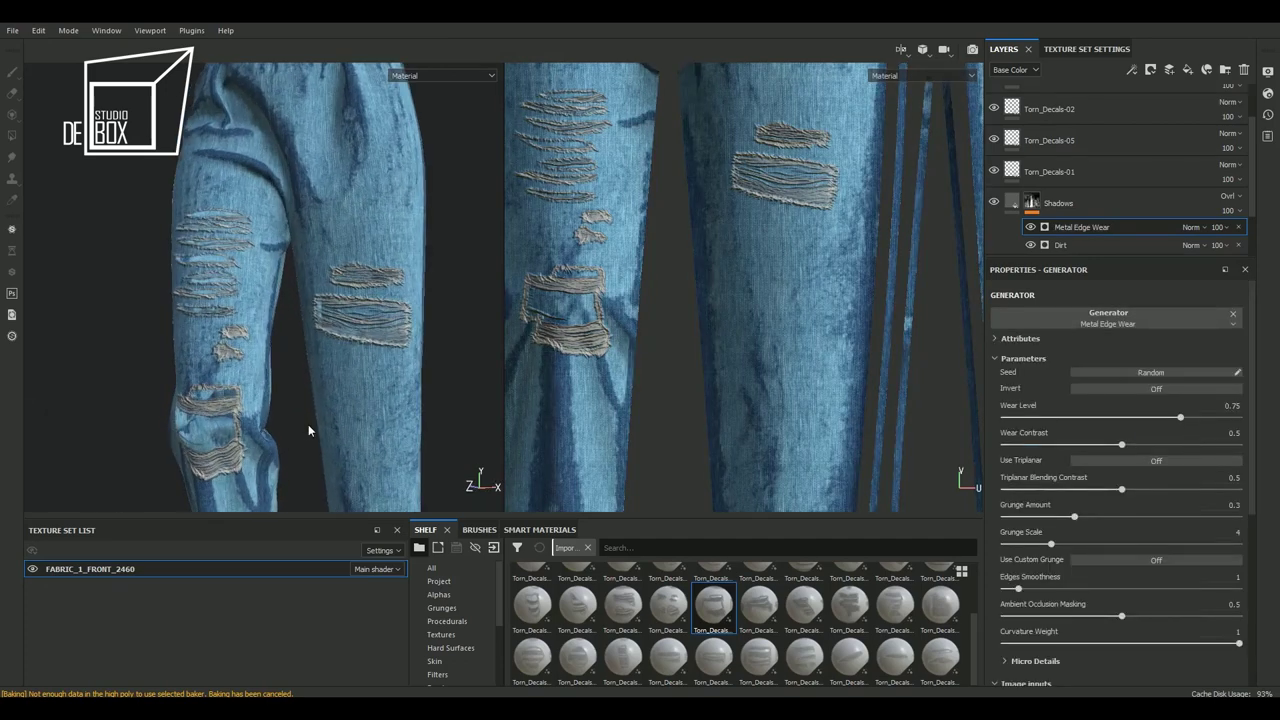
{"action": "left_click_drag", "start_coordinate": [308, 424], "coordinate": [292, 424], "text": "alt"}
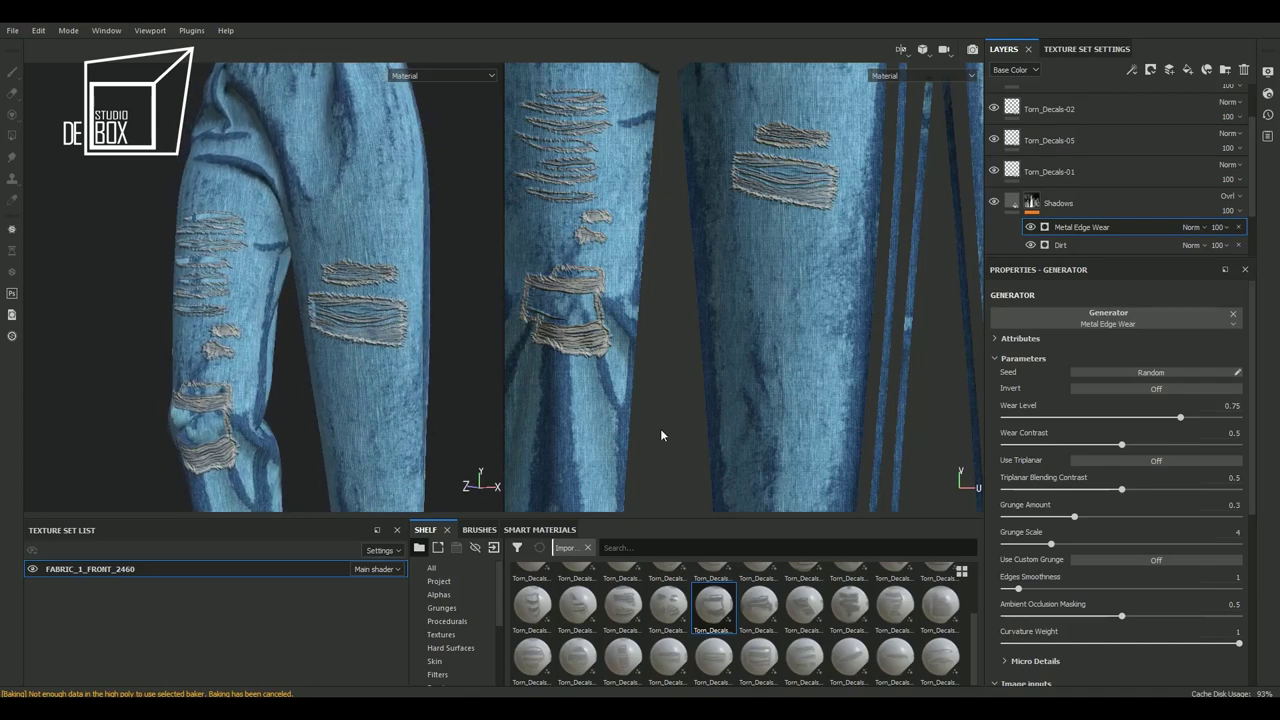
Set the wear to contrast 0.2, grunge 0.07 and level 0.5
{"action": "left_click", "coordinate": [1050, 444]}
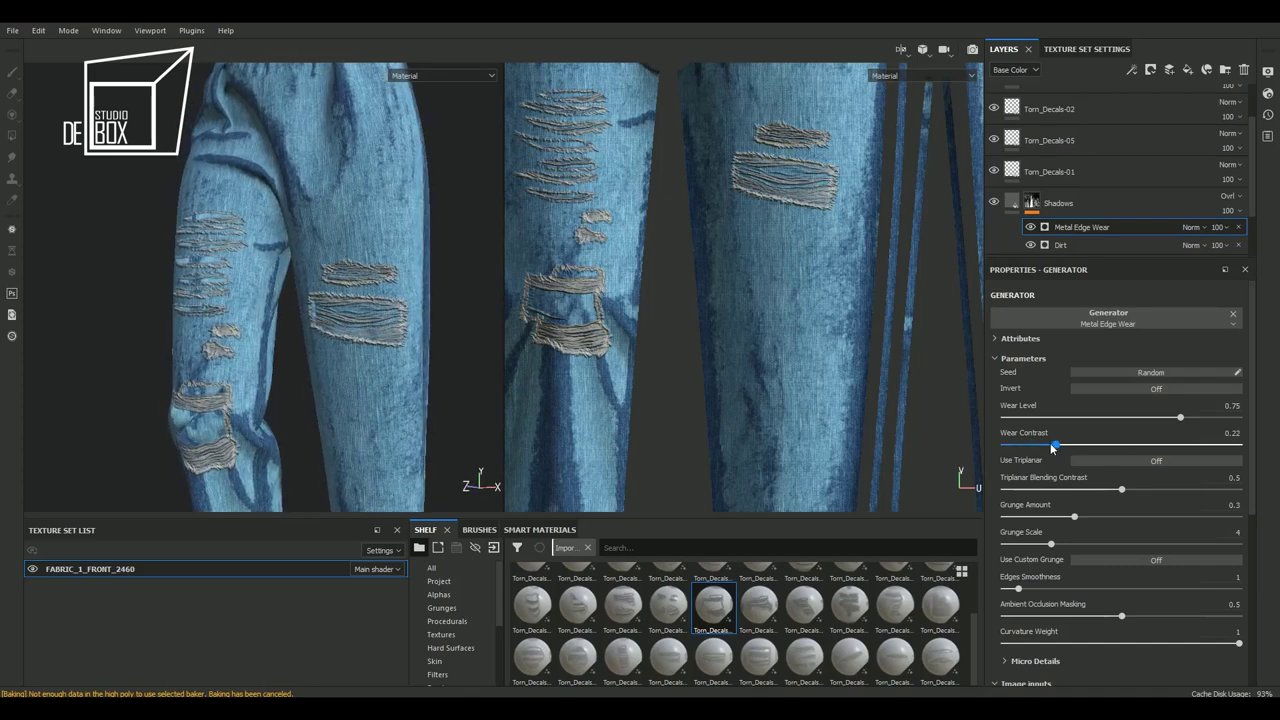
{"action": "left_click", "coordinate": [1031, 517]}
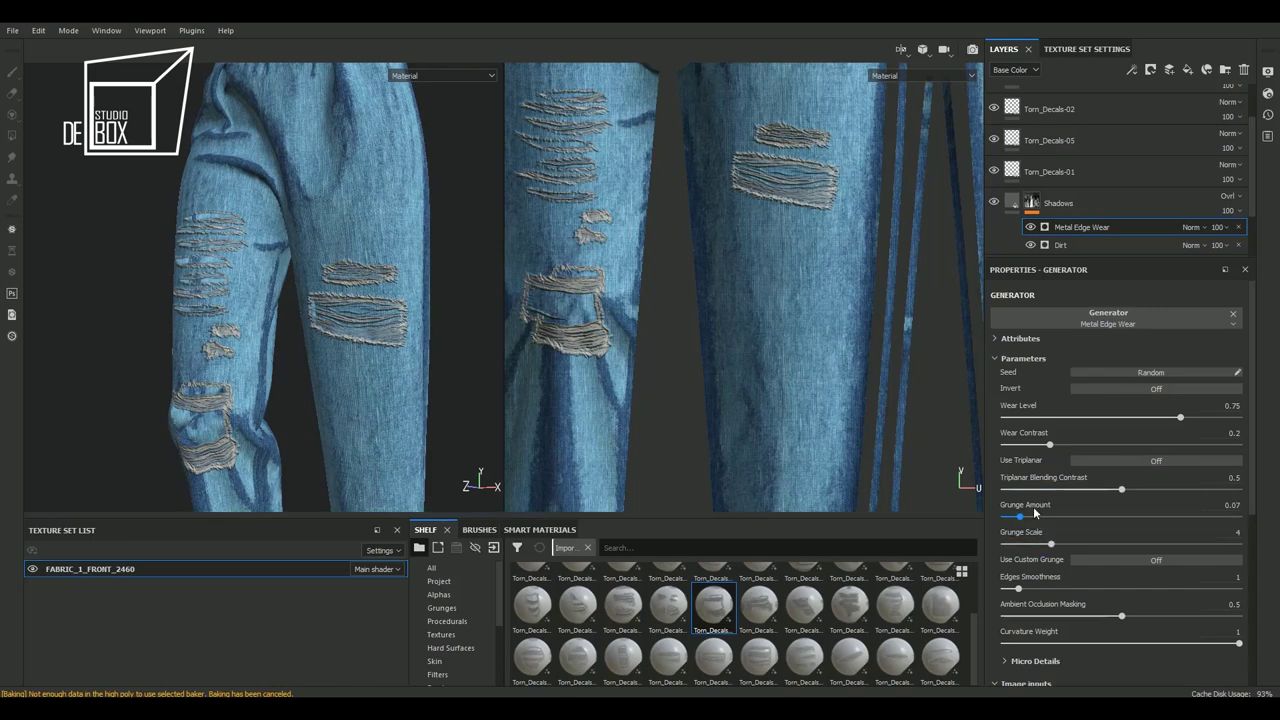
{"action": "left_click", "coordinate": [1127, 418]}
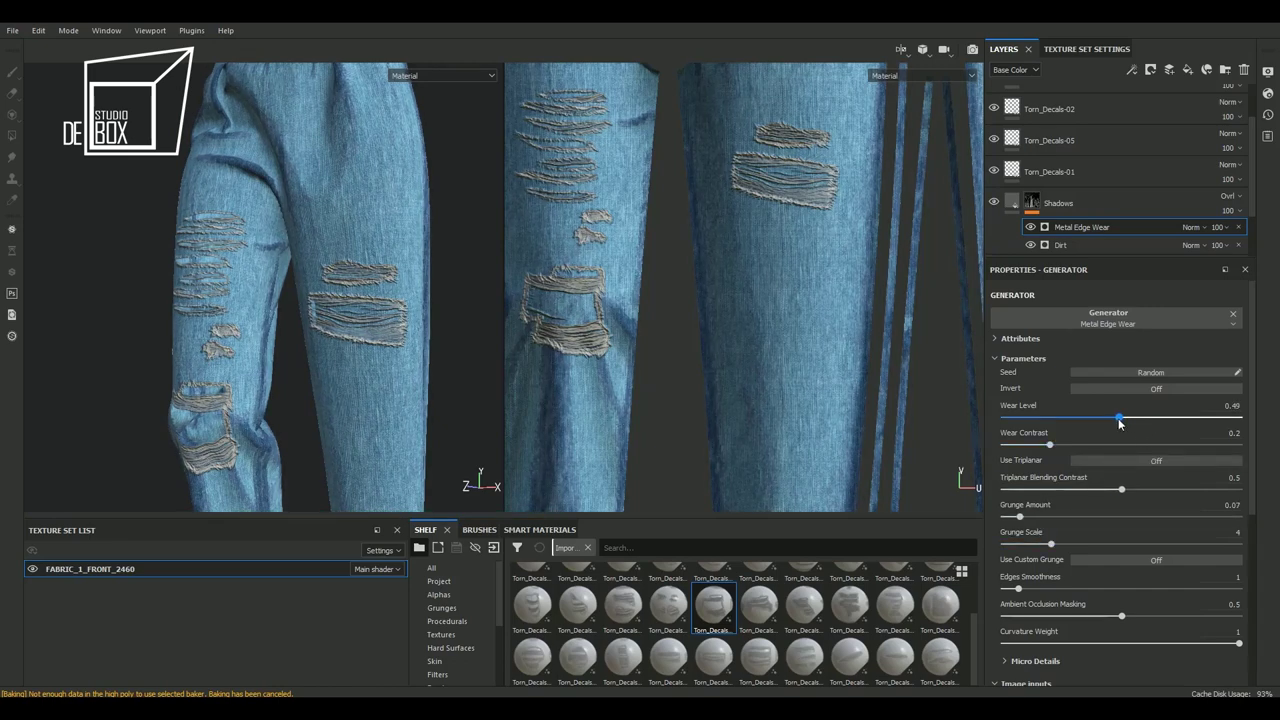
{"action": "mouse_move", "coordinate": [350, 408]}
{"action": "left_mouse_down", "text": "alt"}
{"action": "mouse_move", "coordinate": [319, 403]}
{"action": "mouse_move", "coordinate": [347, 401]}
{"action": "left_mouse_up", "text": "alt"}
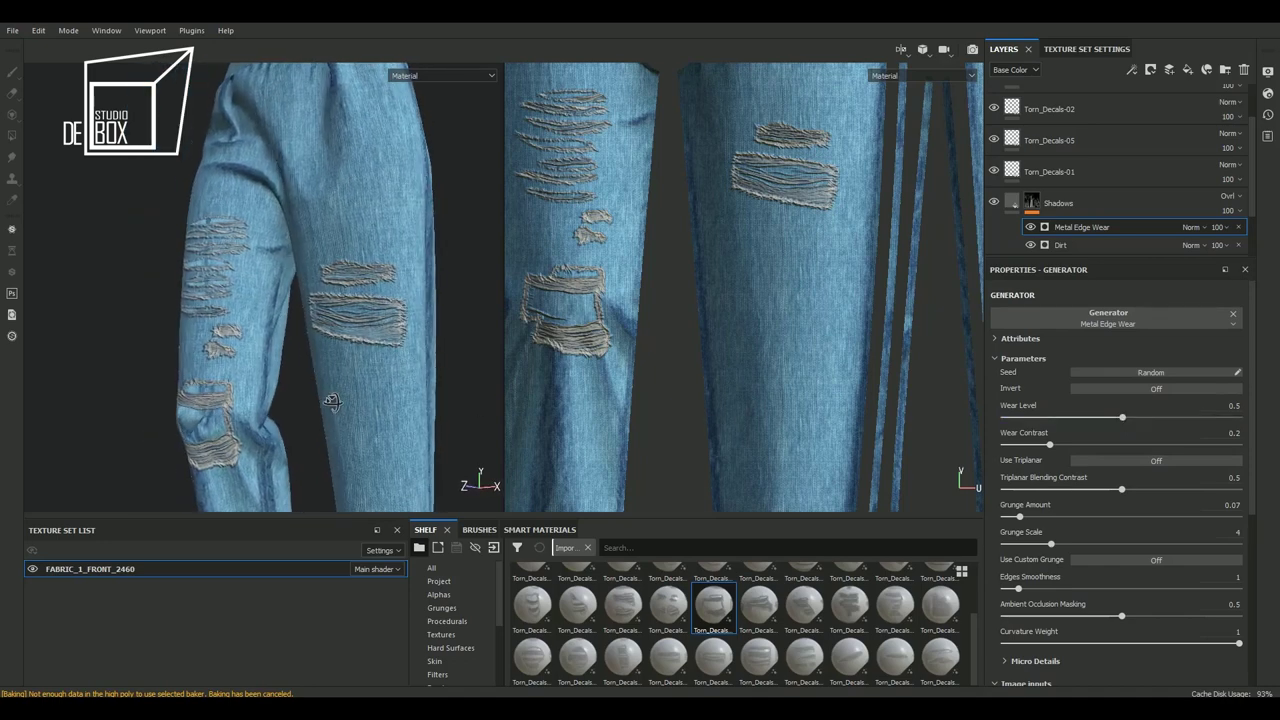
Blend the Metal Edge Wear generator as Linear dodge (Add)
{"action": "double_click", "coordinate": [1058, 205]}
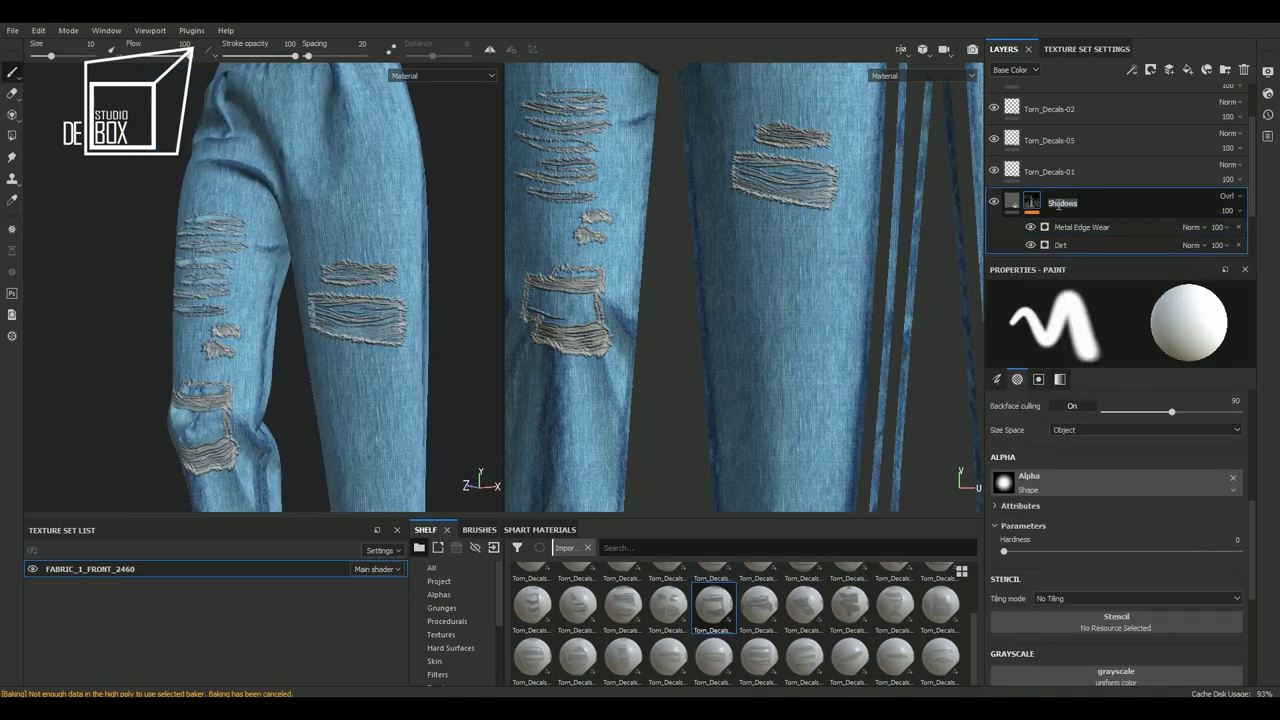
{"action": "left_click", "coordinate": [1075, 227]}
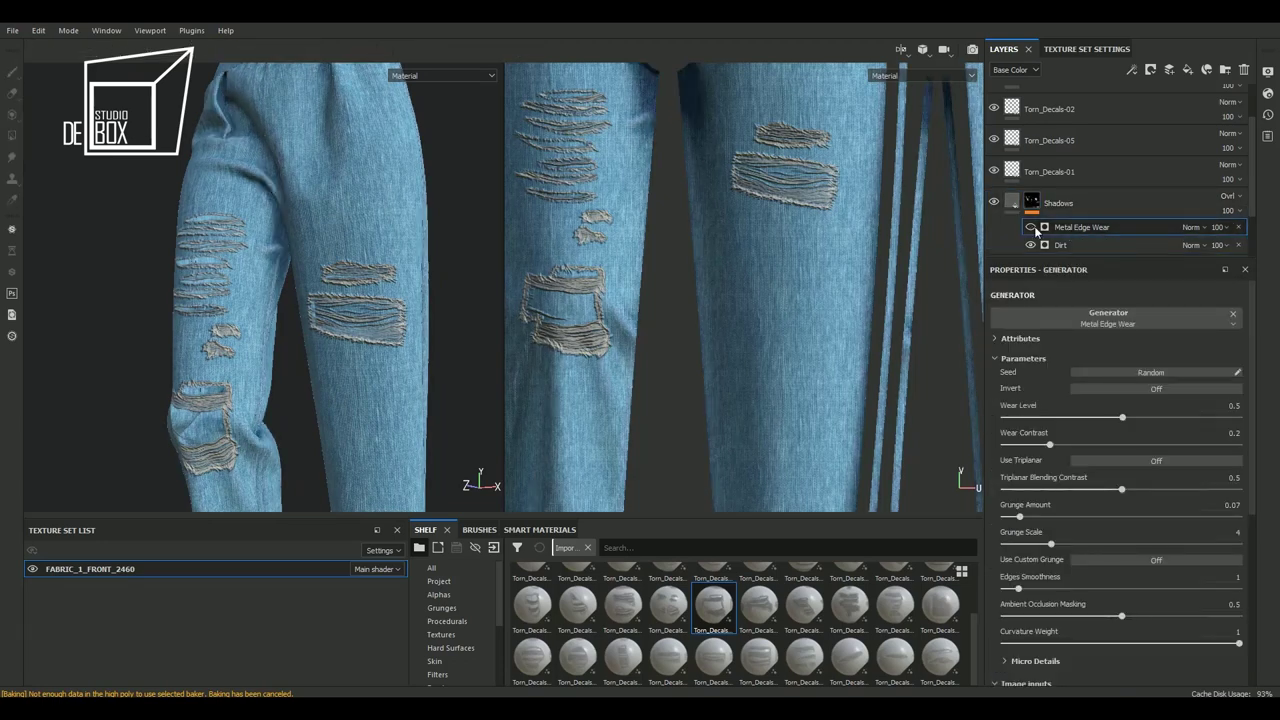
{"action": "left_click", "coordinate": [1030, 227]}
{"action": "left_click", "coordinate": [1030, 227]}
{"action": "left_click", "coordinate": [1030, 227]}
{"action": "left_click", "coordinate": [1184, 227]}
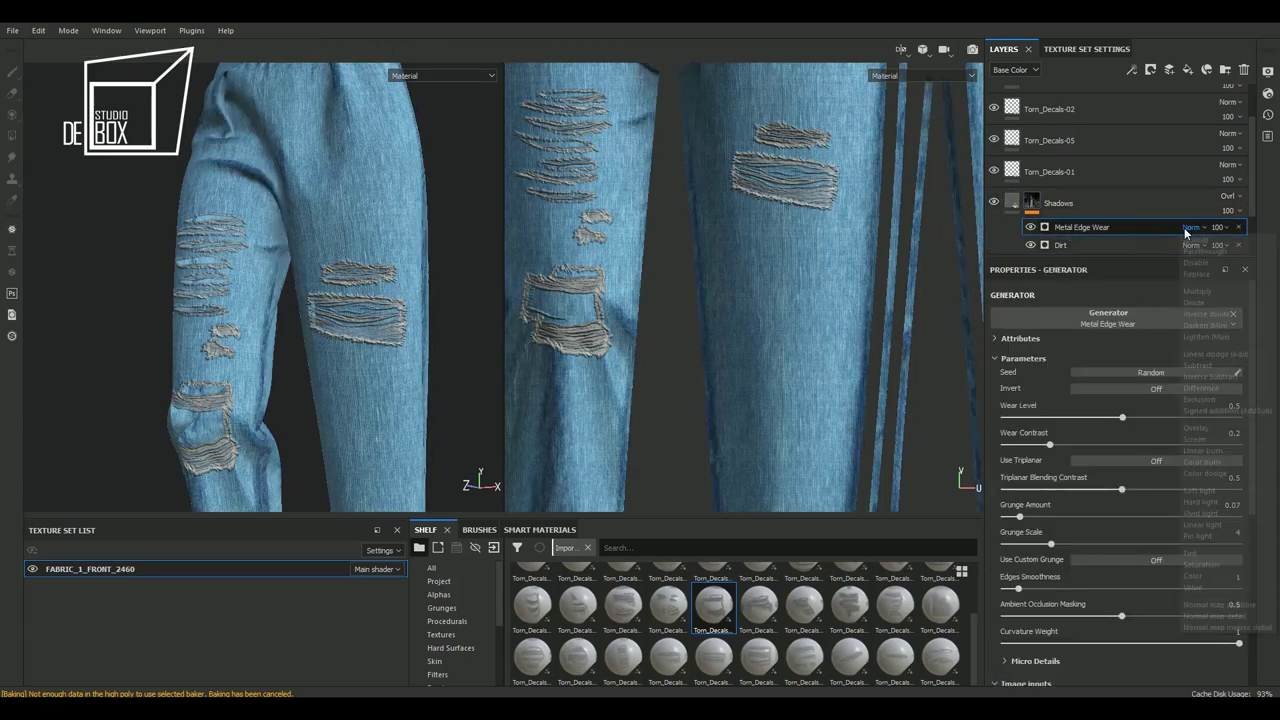
{"action": "left_click", "coordinate": [1197, 291]}
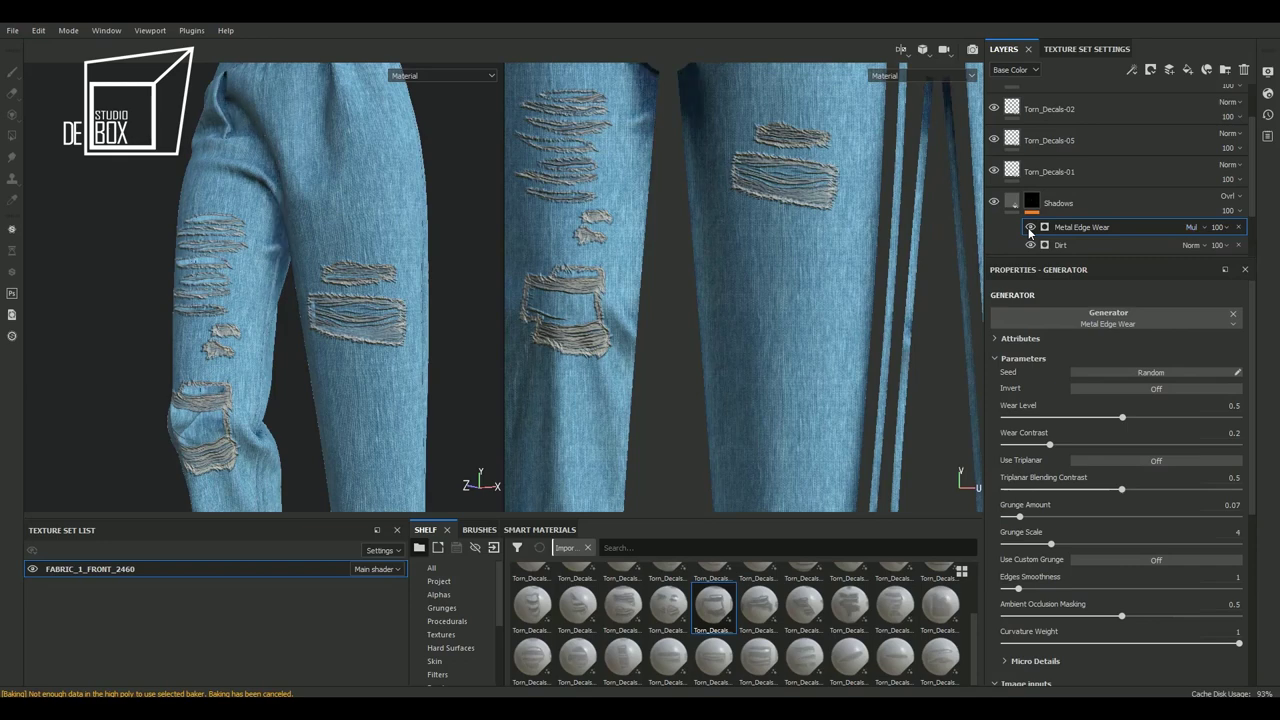
{"action": "left_click", "coordinate": [1190, 227]}
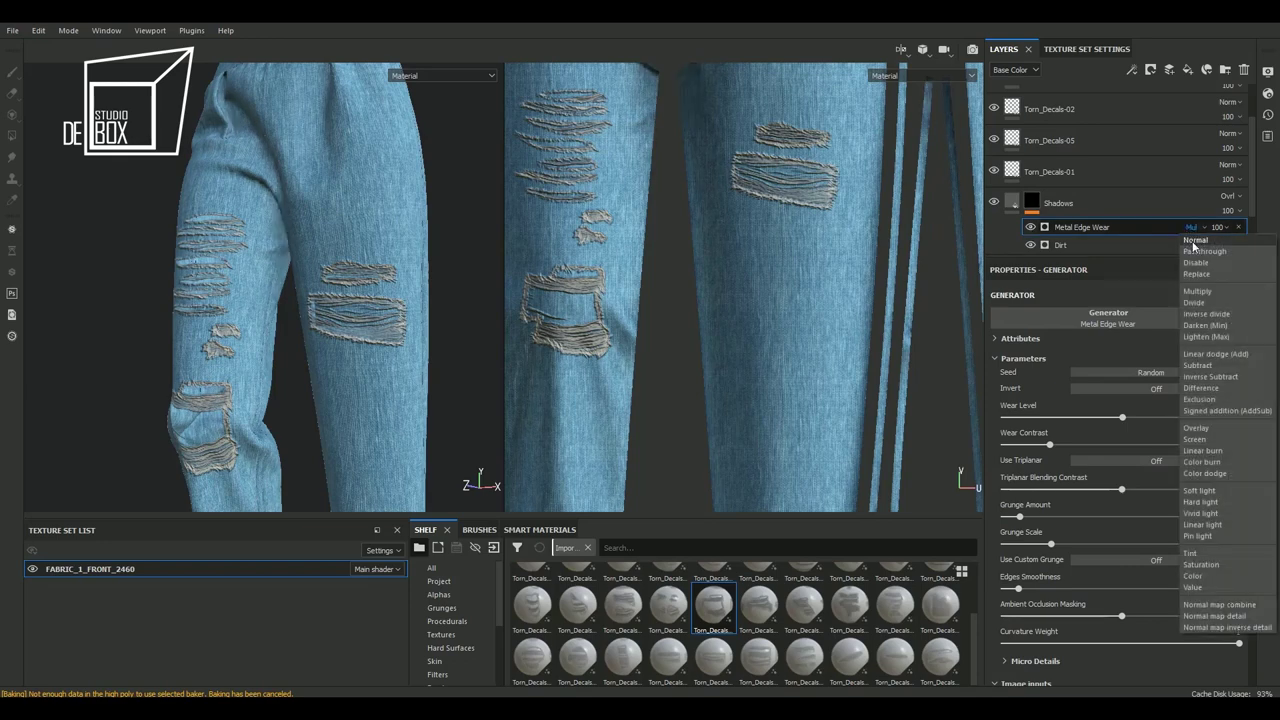
{"action": "left_click", "coordinate": [1197, 355]}
{"action": "mouse_move", "coordinate": [262, 369]}
{"action": "left_mouse_down", "text": "alt"}
{"action": "mouse_move", "coordinate": [249, 362]}
{"action": "mouse_move", "coordinate": [261, 366]}
{"action": "left_mouse_up", "text": "alt"}
Darken the Denim-15 colour, lowering luminosity to 0.39 and adjusting saturation
{"action": "scroll", "coordinate": [1100, 180], "scroll_direction": "down", "scroll_amount": 2}
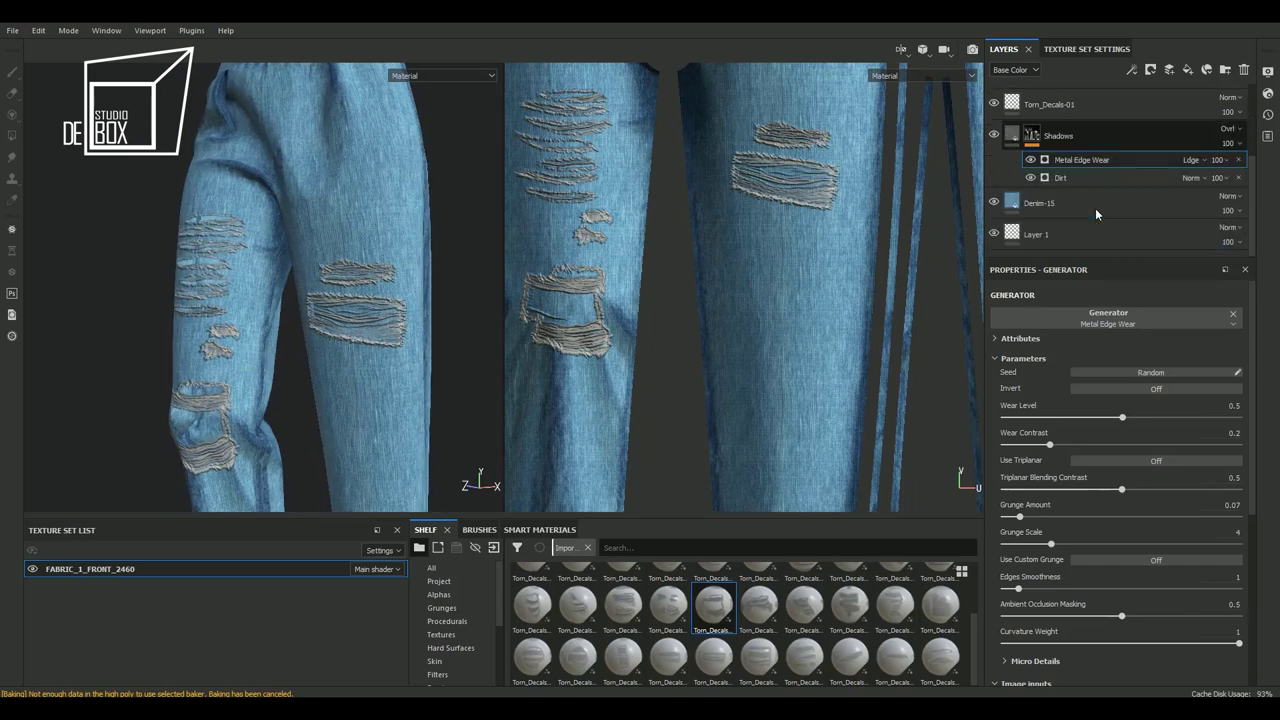
{"action": "left_click", "coordinate": [1040, 203]}
{"action": "scroll", "coordinate": [1060, 450], "scroll_direction": "down", "scroll_amount": 3}
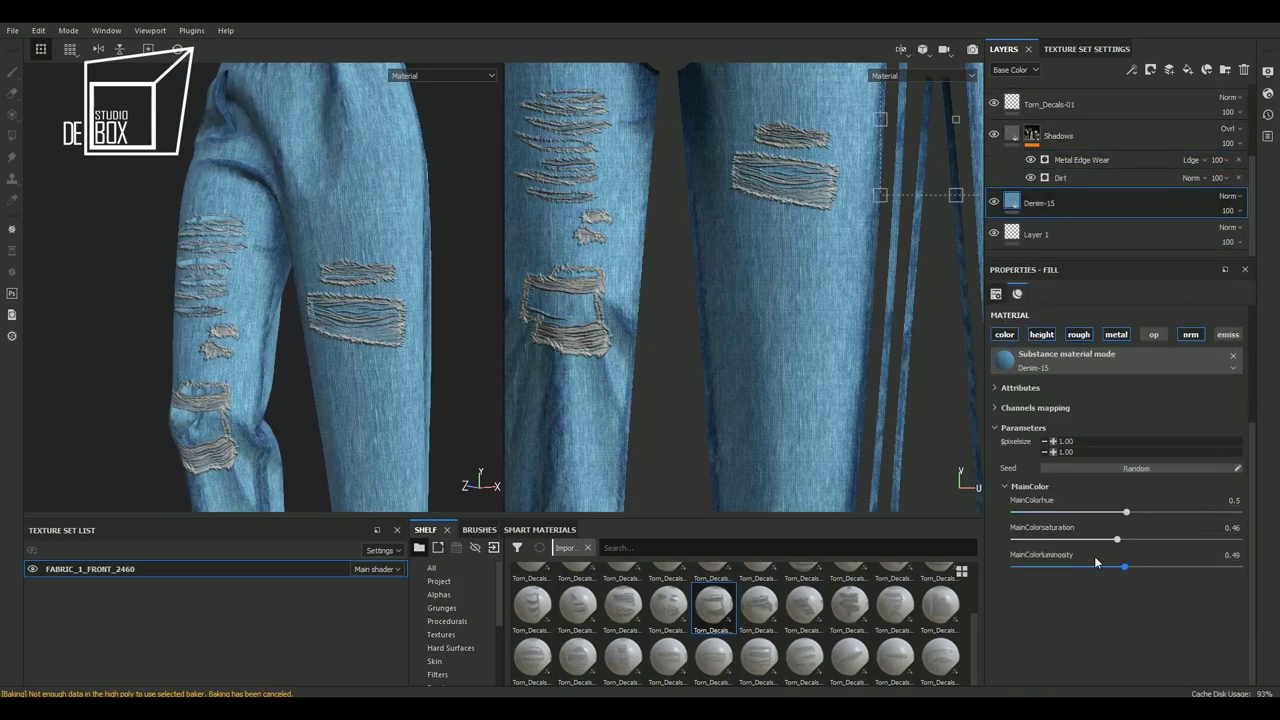
{"action": "left_click_drag", "start_coordinate": [1112, 571], "coordinate": [1110, 568]}
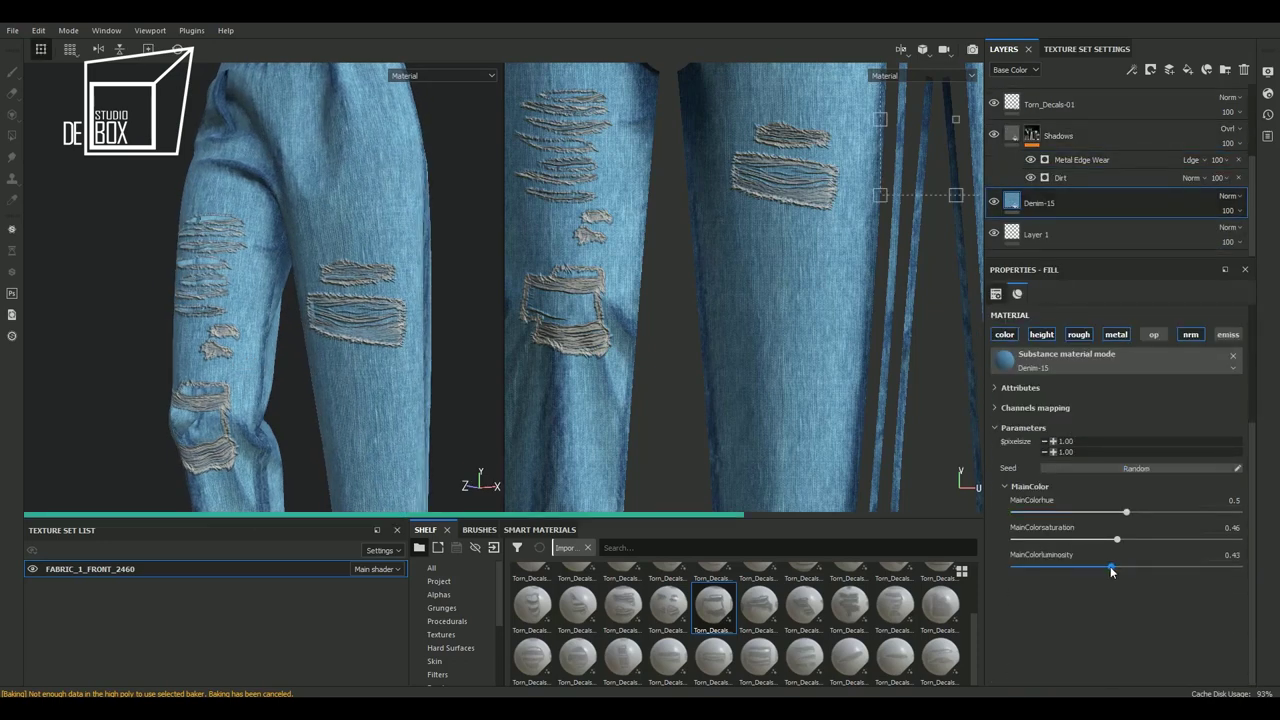
{"action": "mouse_move", "coordinate": [1110, 566]}
{"action": "left_mouse_down"}
{"action": "mouse_move", "coordinate": [1094, 566]}
{"action": "mouse_move", "coordinate": [1116, 540]}
{"action": "left_mouse_up"}
{"action": "left_click", "coordinate": [1102, 540]}
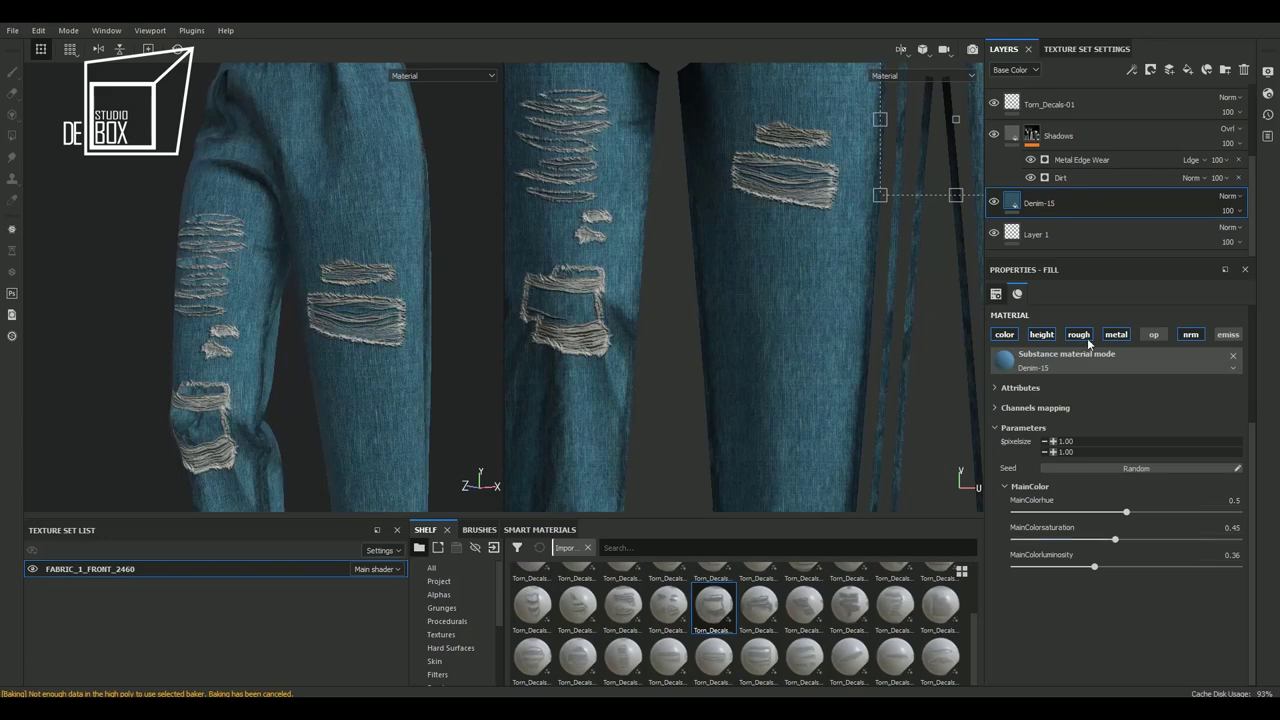
Duplicate Denim-15 and rename the copy Denim-15 Highlights
{"action": "right_click", "coordinate": [1093, 200]}
{"action": "left_click", "coordinate": [1135, 277]}
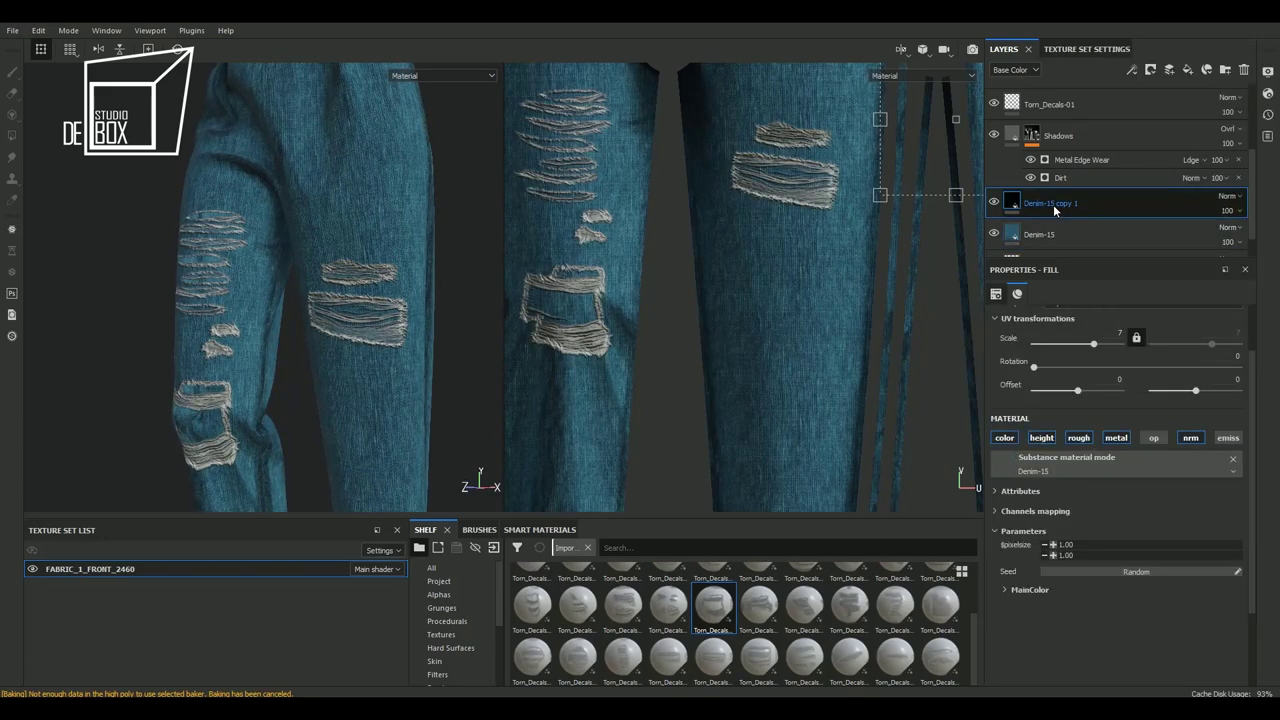
{"action": "double_click", "coordinate": [1053, 204]}
{"action": "double_click", "coordinate": [1072, 204]}
{"action": "type", "text": "s"}
{"action": "key", "text": "Return"}
Lower the Highlights copy's main colour saturation to 0.41
{"action": "left_click", "coordinate": [1021, 591]}
{"action": "scroll", "coordinate": [1013, 597], "scroll_direction": "down", "scroll_amount": 2}
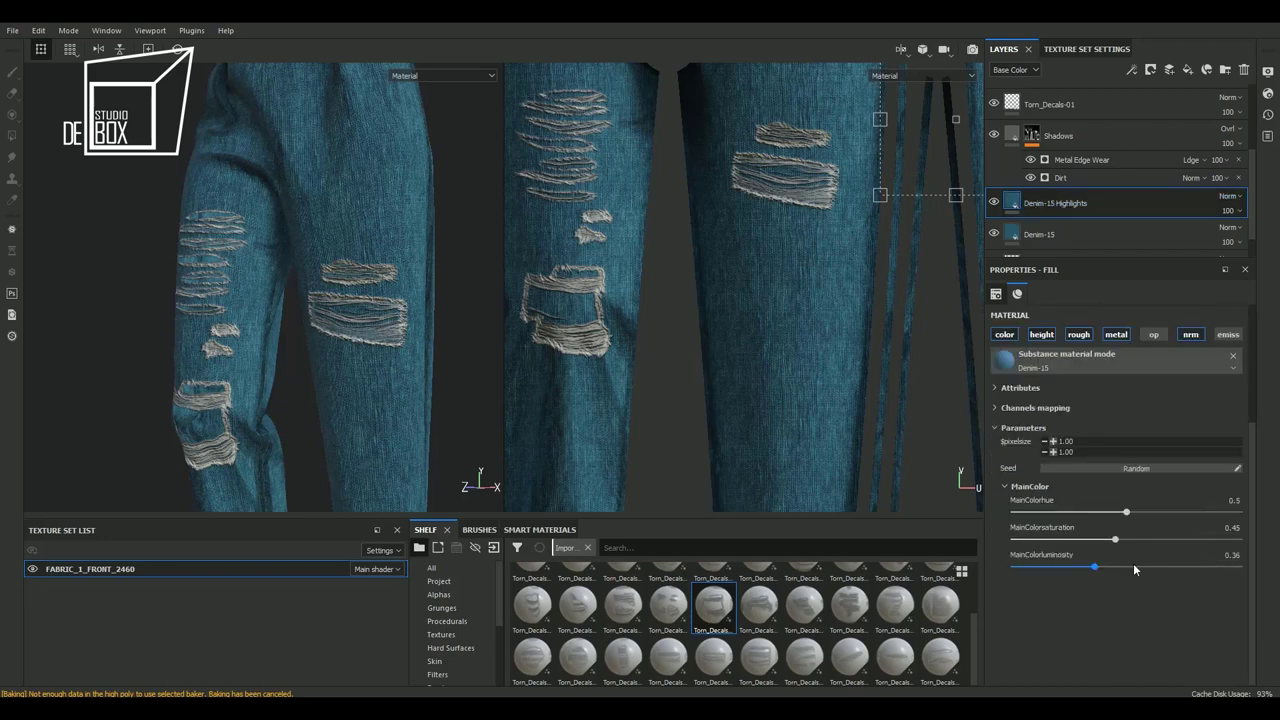
{"action": "left_click_drag", "start_coordinate": [1115, 540], "coordinate": [1106, 540]}
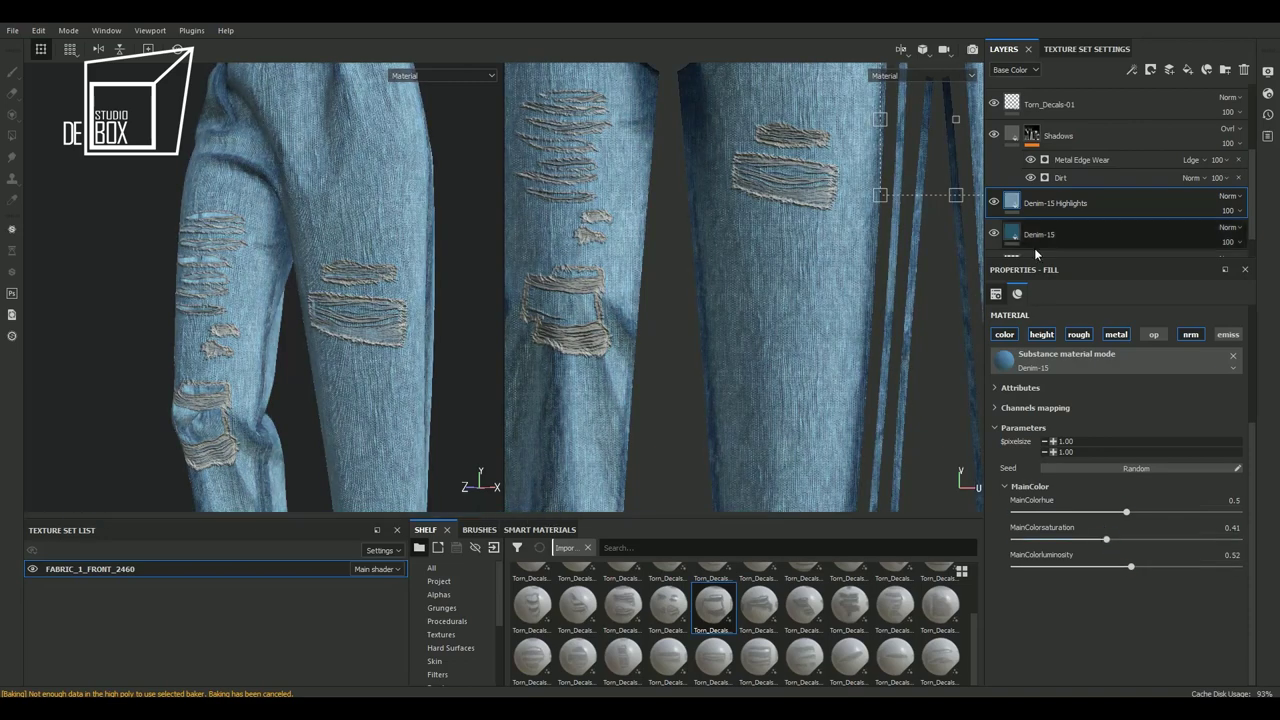
Give Denim-15 Highlights a black mask with a paint layer and lower the stroke opacity
{"action": "left_click", "coordinate": [1151, 71]}
{"action": "left_click", "coordinate": [1178, 101]}
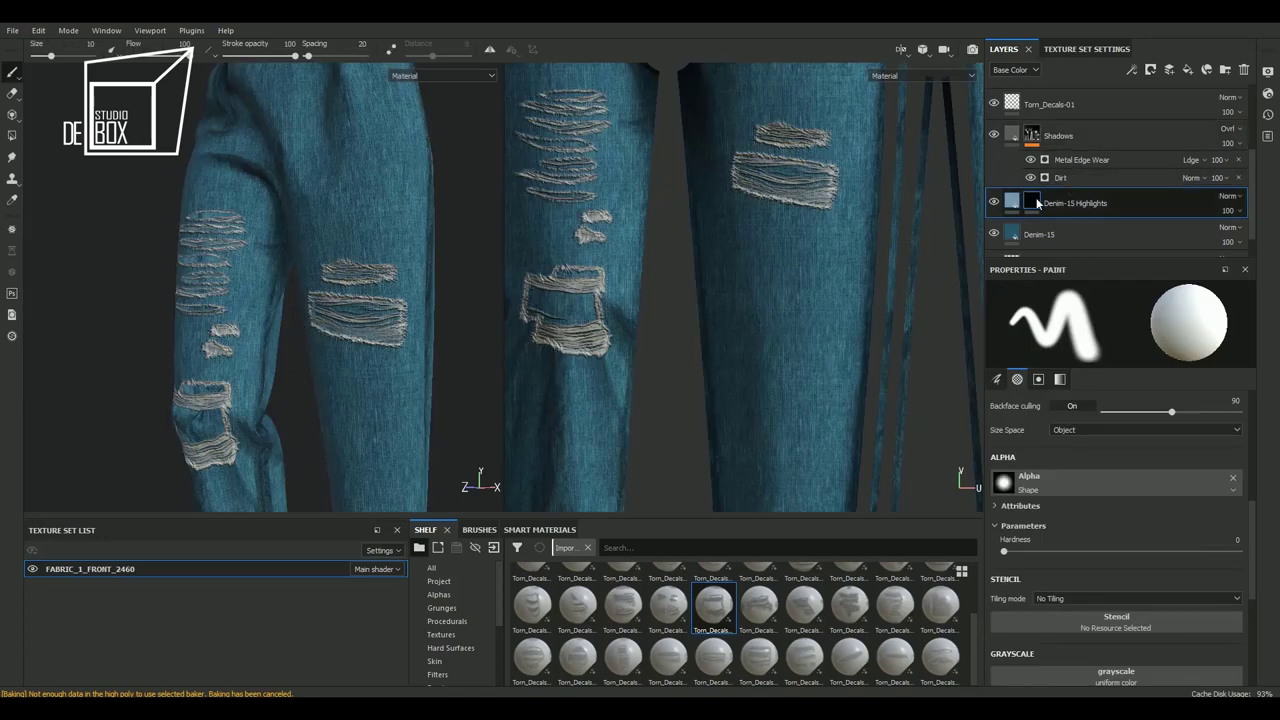
{"action": "right_click", "coordinate": [1040, 200]}
{"action": "left_click", "coordinate": [1084, 462]}
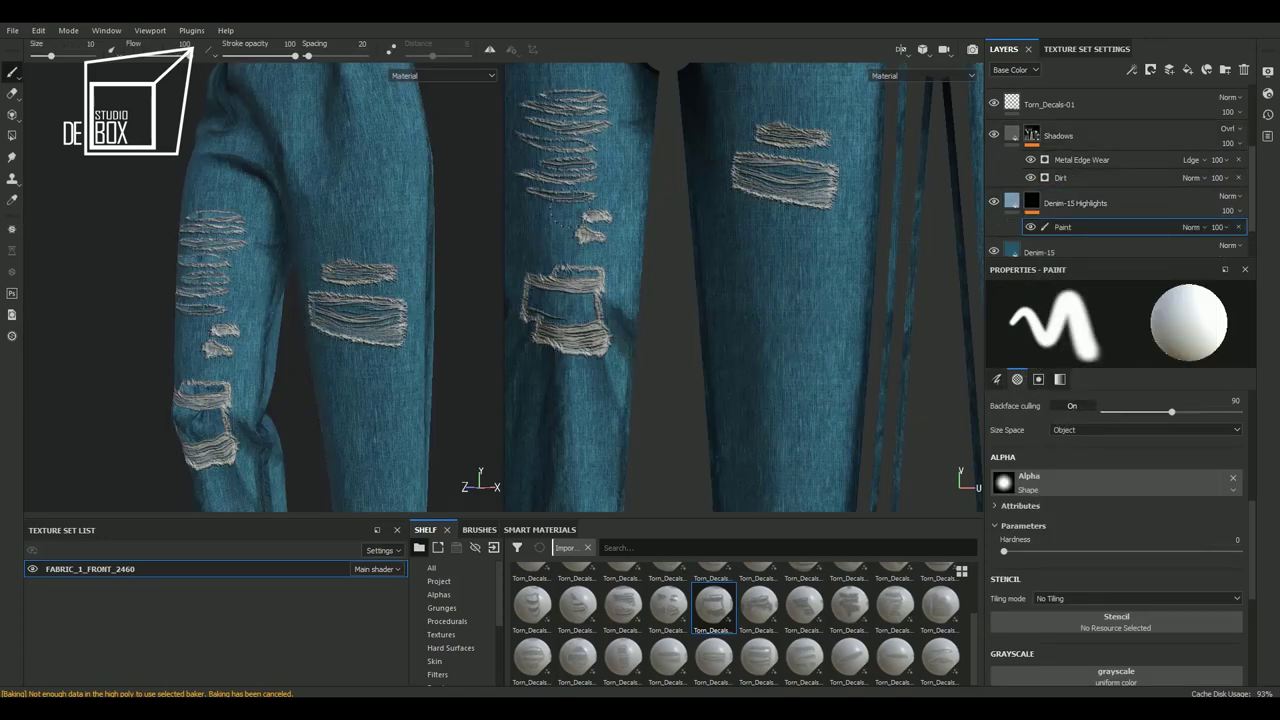
{"action": "scroll", "coordinate": [1104, 526], "scroll_direction": "up", "scroll_amount": 3}
{"action": "scroll", "coordinate": [1104, 526], "scroll_direction": "up", "scroll_amount": 2}
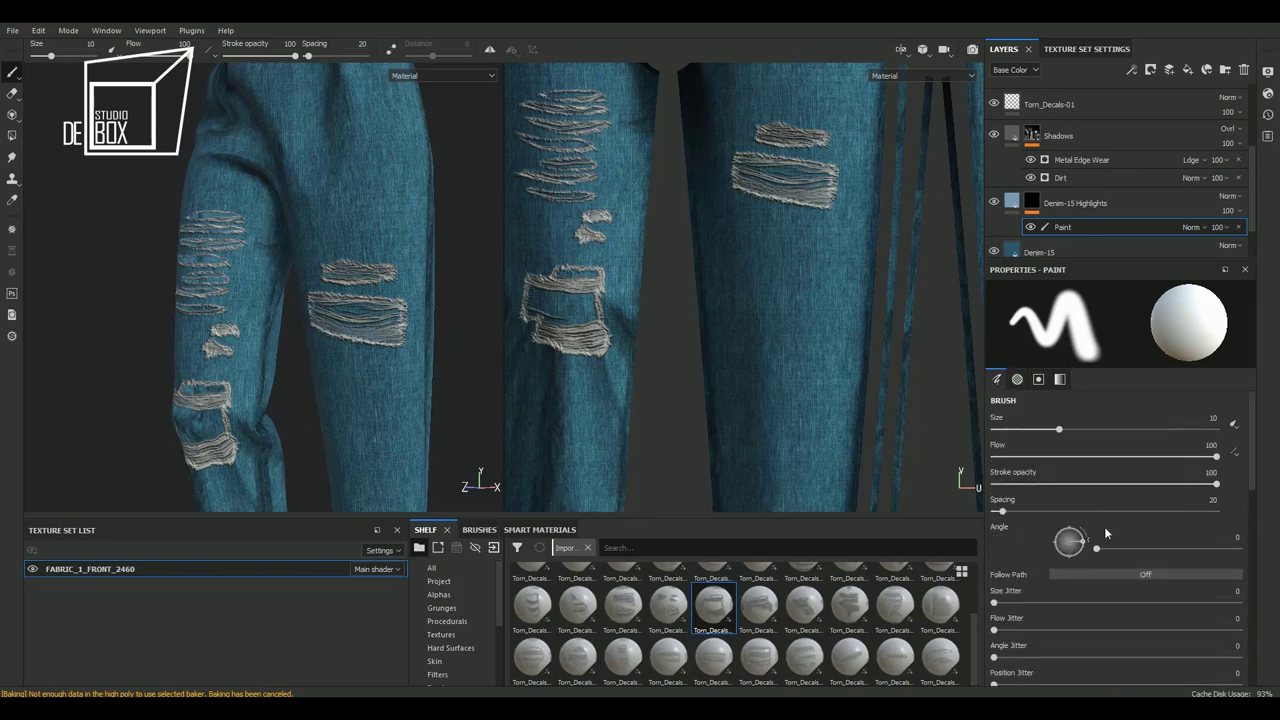
{"action": "left_click_drag", "start_coordinate": [1094, 430], "coordinate": [1101, 430]}
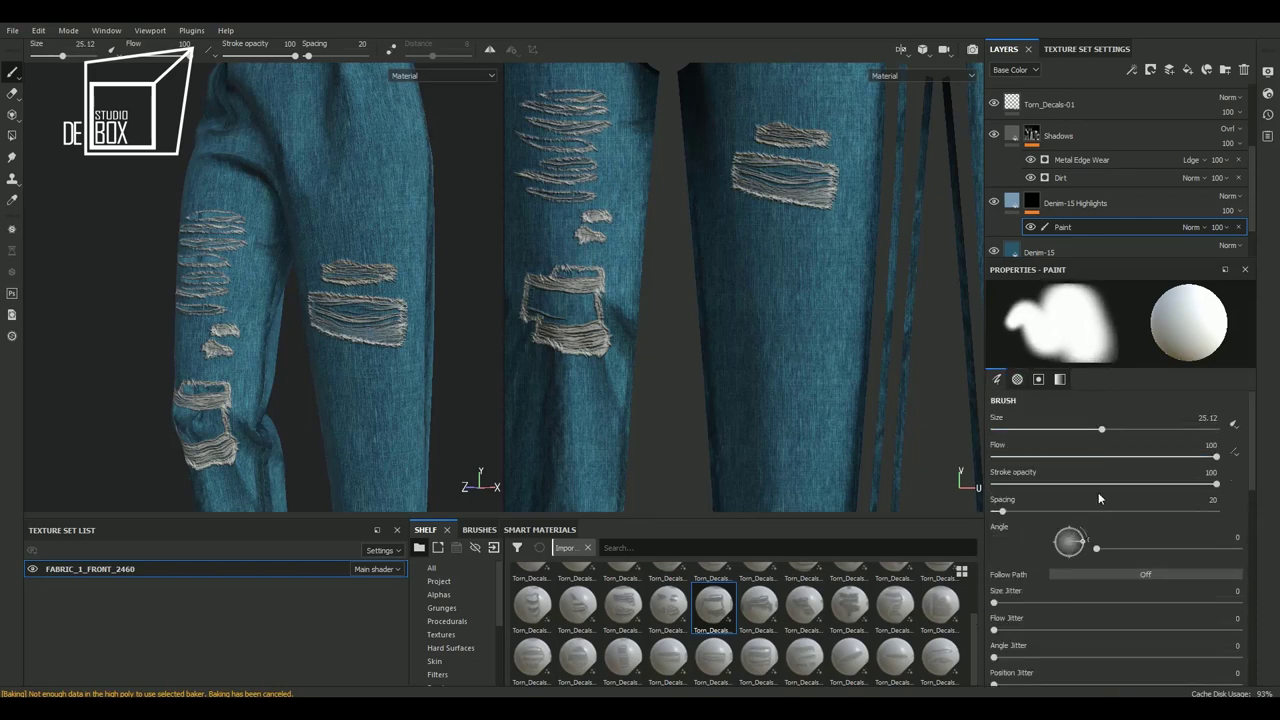
{"action": "left_click_drag", "start_coordinate": [1098, 492], "coordinate": [1090, 484]}
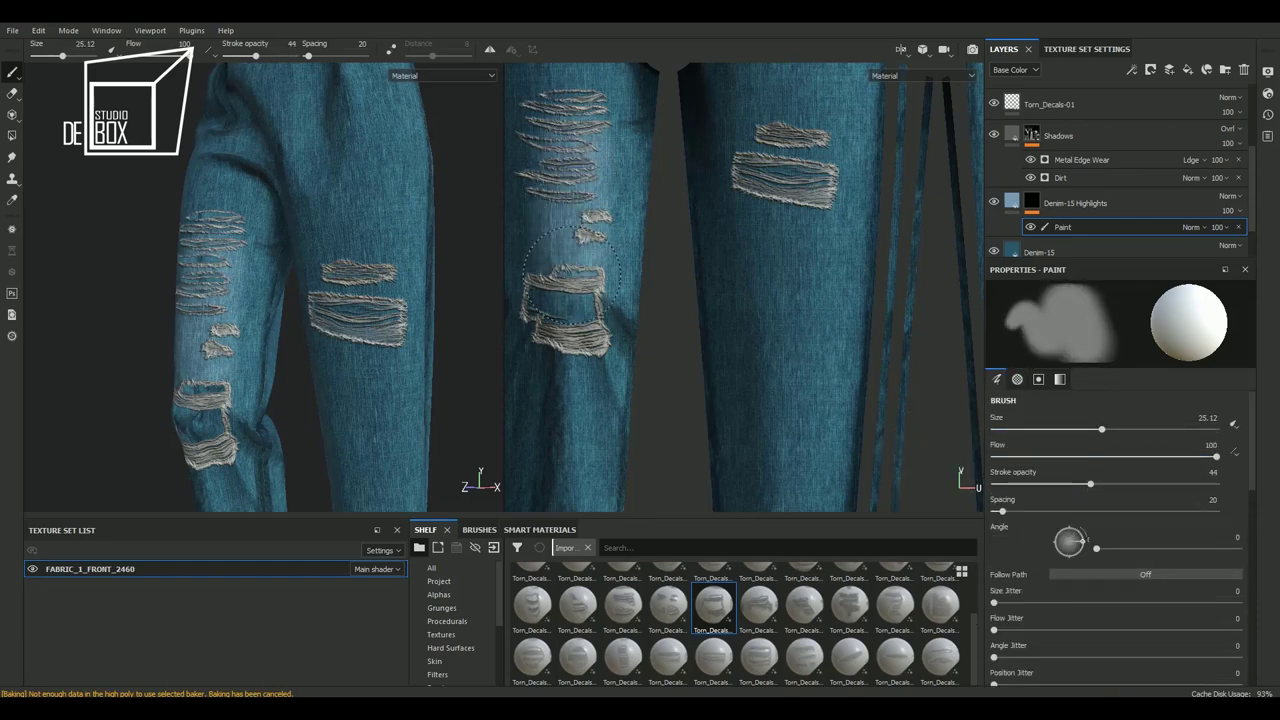
Paint faint highlights at opacity 19 on the middle, right and lower left legs
{"action": "left_click_drag", "start_coordinate": [570, 275], "coordinate": [586, 190]}
{"action": "key", "text": "ctrl+z"}
{"action": "left_click_drag", "start_coordinate": [1090, 484], "coordinate": [1033, 484]}
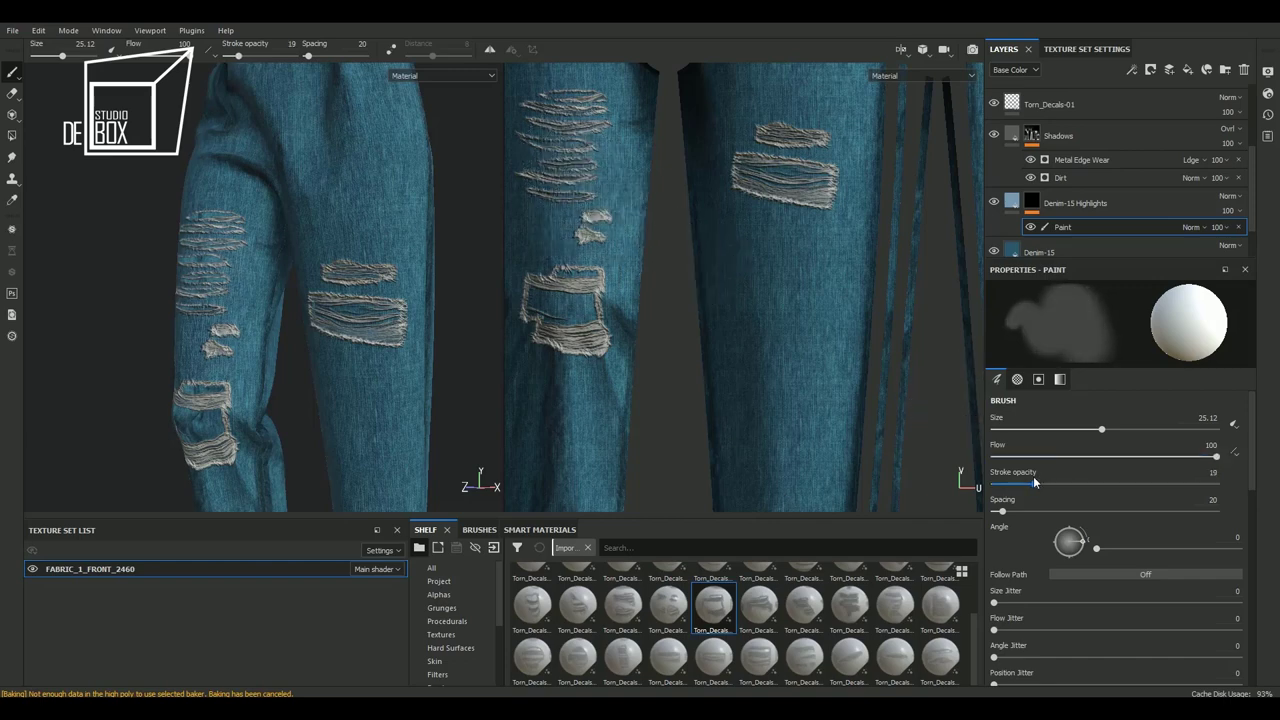
{"action": "mouse_move", "coordinate": [567, 215]}
{"action": "left_mouse_down"}
{"action": "mouse_move", "coordinate": [557, 357]}
{"action": "mouse_move", "coordinate": [625, 396]}
{"action": "left_mouse_up"}
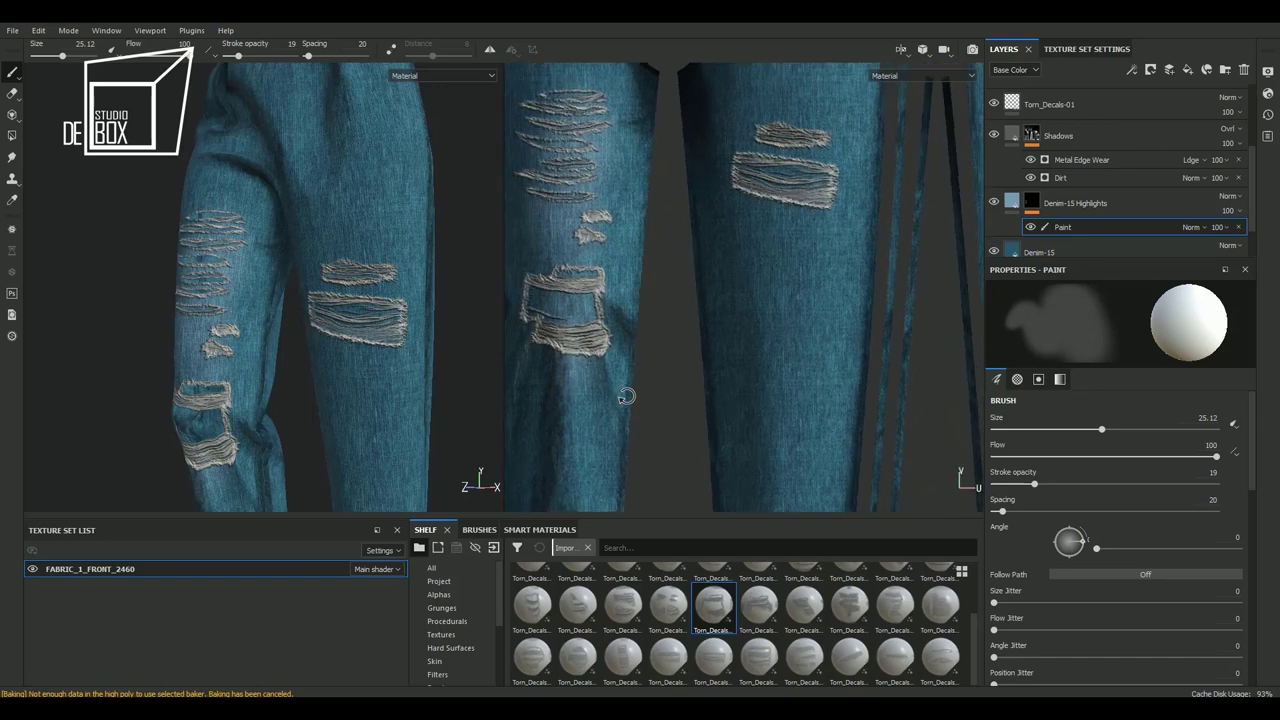
{"action": "scroll", "coordinate": [625, 396], "scroll_direction": "down", "scroll_amount": 2}
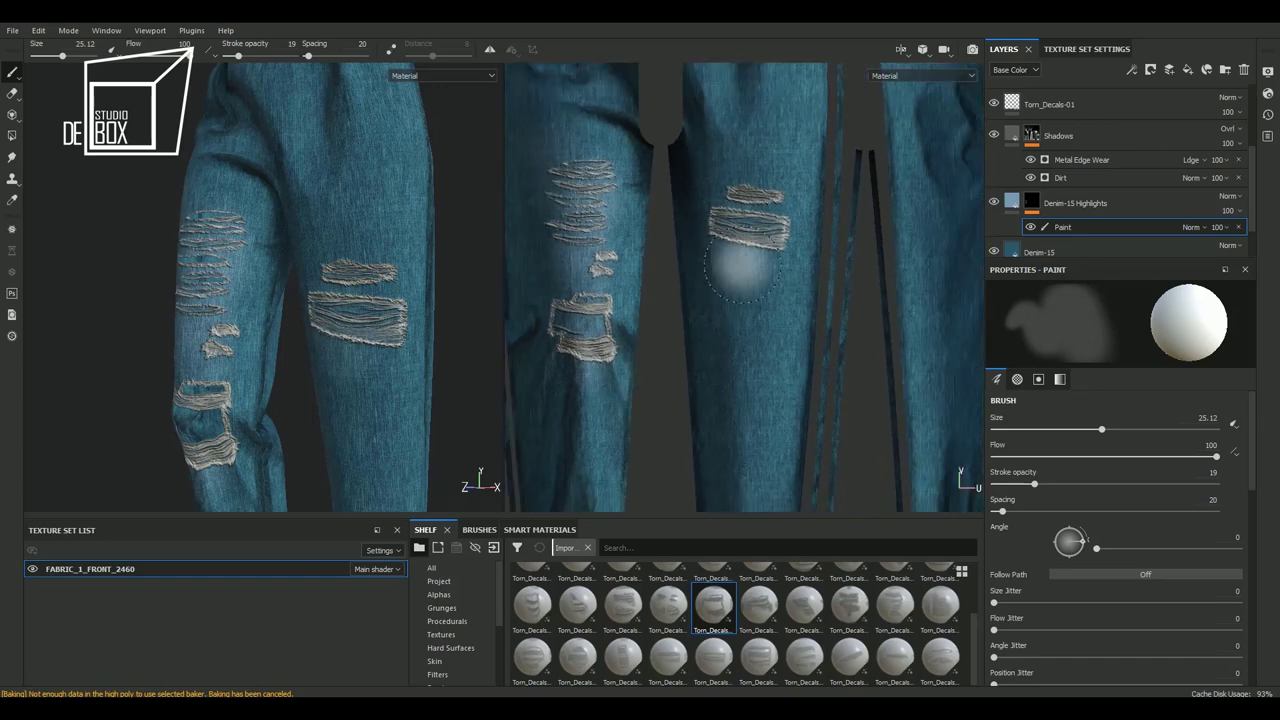
{"action": "mouse_move", "coordinate": [740, 265]}
{"action": "left_mouse_down"}
{"action": "mouse_move", "coordinate": [757, 143]}
{"action": "mouse_move", "coordinate": [765, 345]}
{"action": "left_mouse_up"}
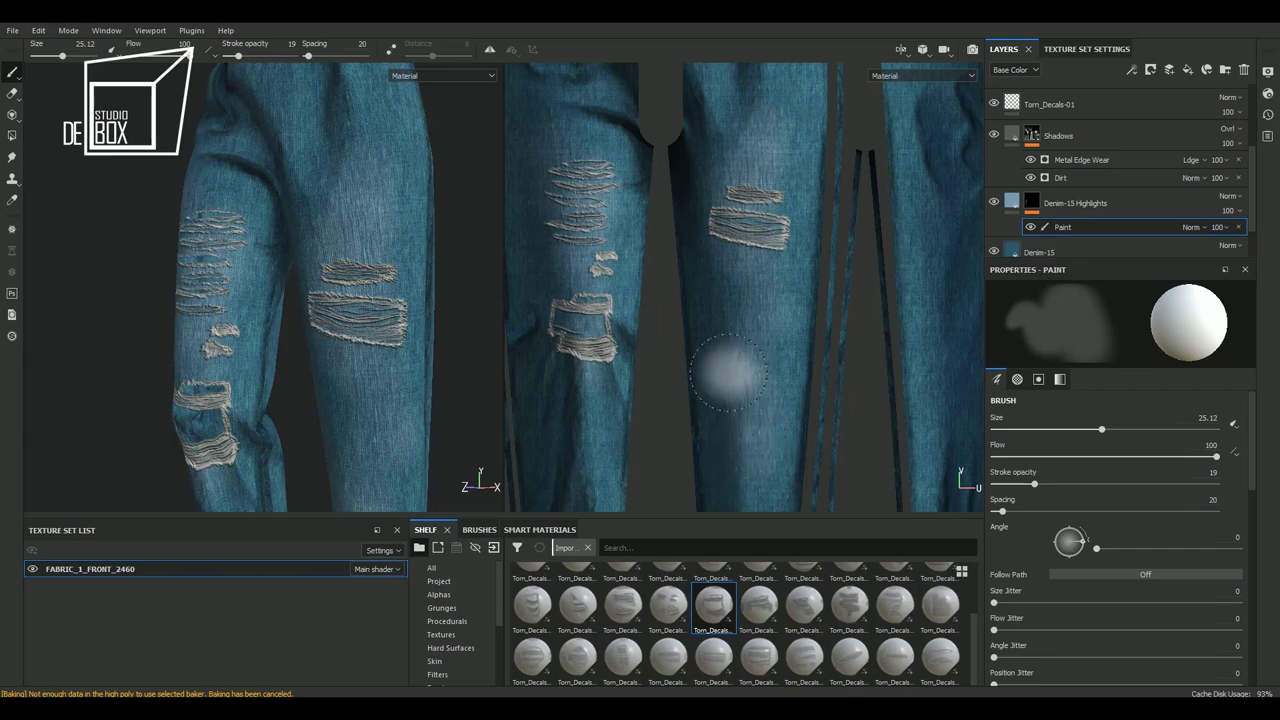
{"action": "scroll", "coordinate": [650, 300], "scroll_direction": "down", "scroll_amount": 1}
{"action": "scroll", "coordinate": [668, 224], "scroll_direction": "down", "scroll_amount": 1}
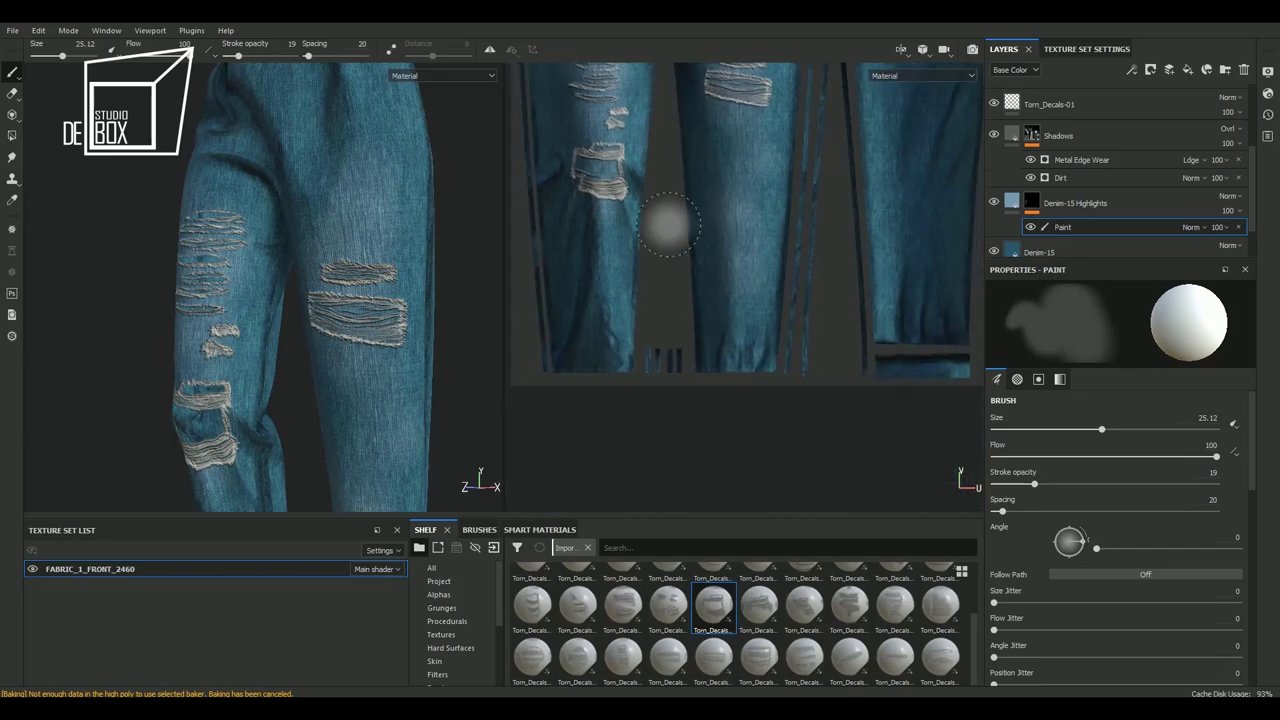
{"action": "left_click_drag", "start_coordinate": [586, 323], "coordinate": [605, 268]}
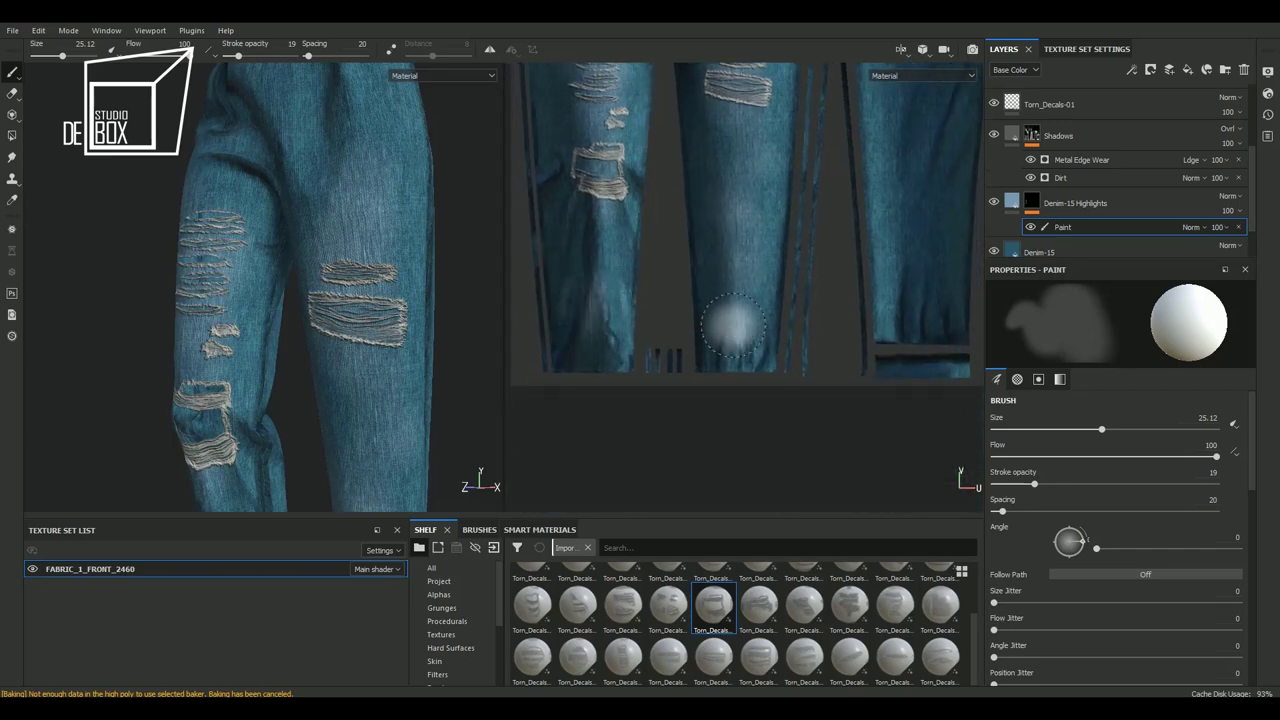
Shrink the brush to size 0.48 and raise the stroke opacity to 29
{"action": "left_click_drag", "start_coordinate": [390, 337], "coordinate": [315, 339], "text": "alt"}
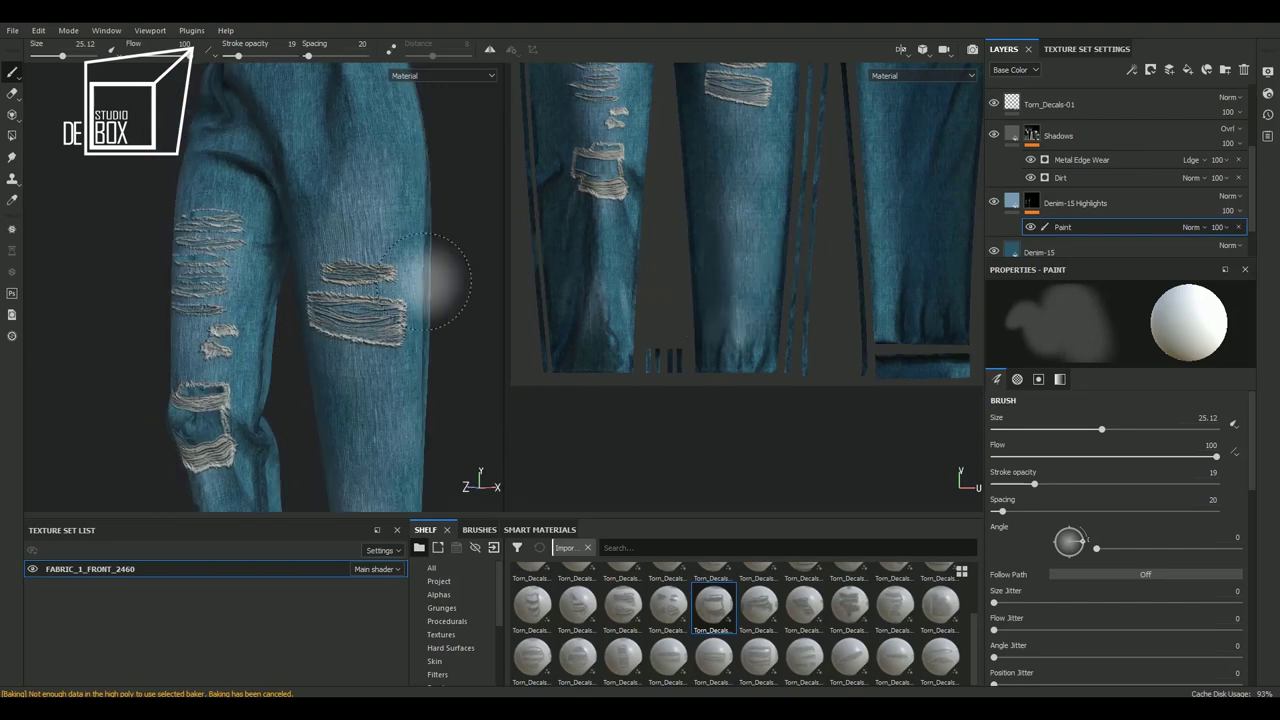
{"action": "scroll", "coordinate": [425, 280], "scroll_direction": "down", "scroll_amount": 2}
{"action": "scroll", "coordinate": [400, 300], "scroll_direction": "up", "scroll_amount": 4}
{"action": "scroll", "coordinate": [390, 340], "scroll_direction": "up", "scroll_amount": 3}
{"action": "scroll", "coordinate": [225, 330], "scroll_direction": "up", "scroll_amount": 3}
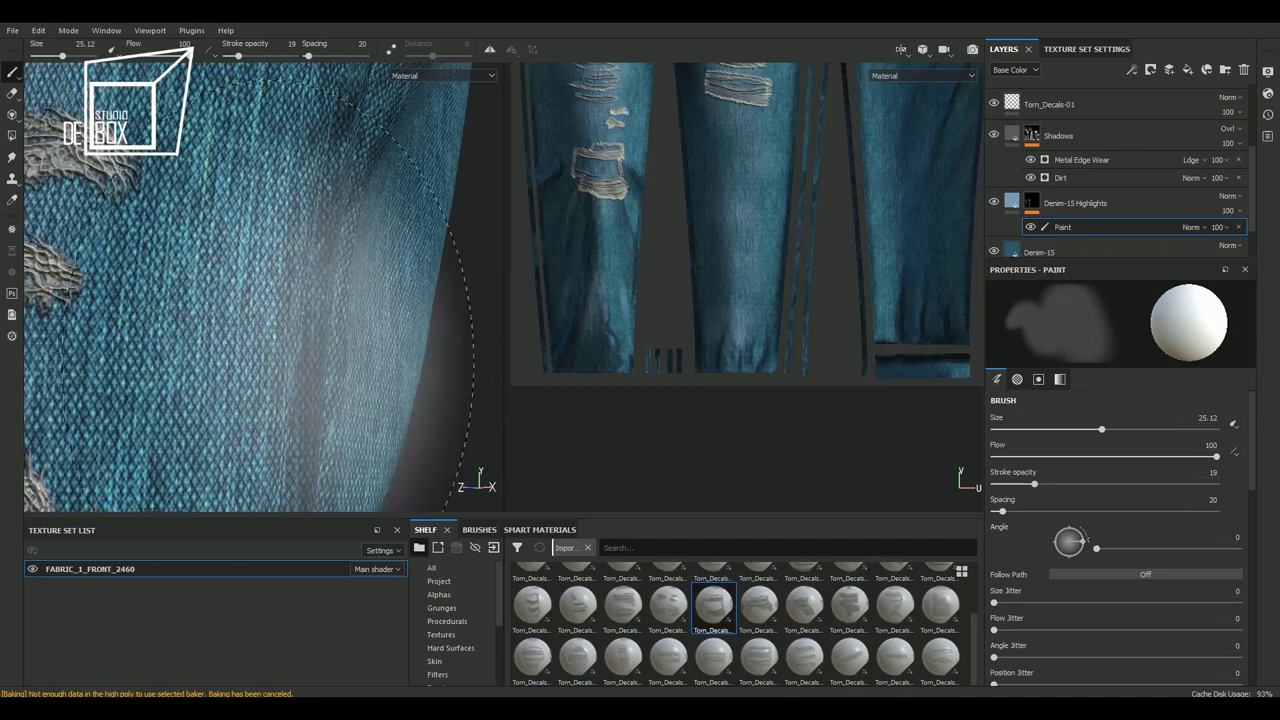
{"action": "left_click_drag", "start_coordinate": [1018, 429], "coordinate": [1002, 429]}
{"action": "left_click_drag", "start_coordinate": [1034, 484], "coordinate": [1222, 484]}
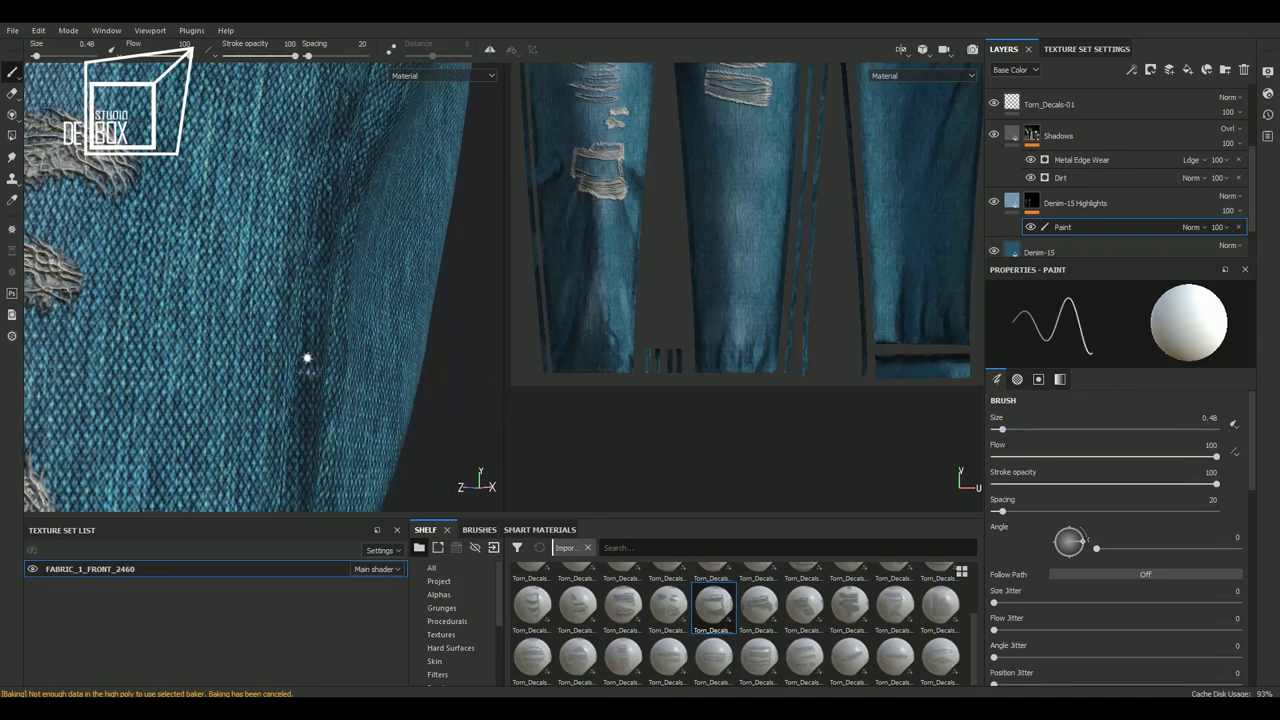
Zoom the UV view onto the seam strip and paint light streaks with the 0.48 brush at full opacity
{"action": "scroll", "coordinate": [312, 349], "scroll_direction": "down", "scroll_amount": 3}
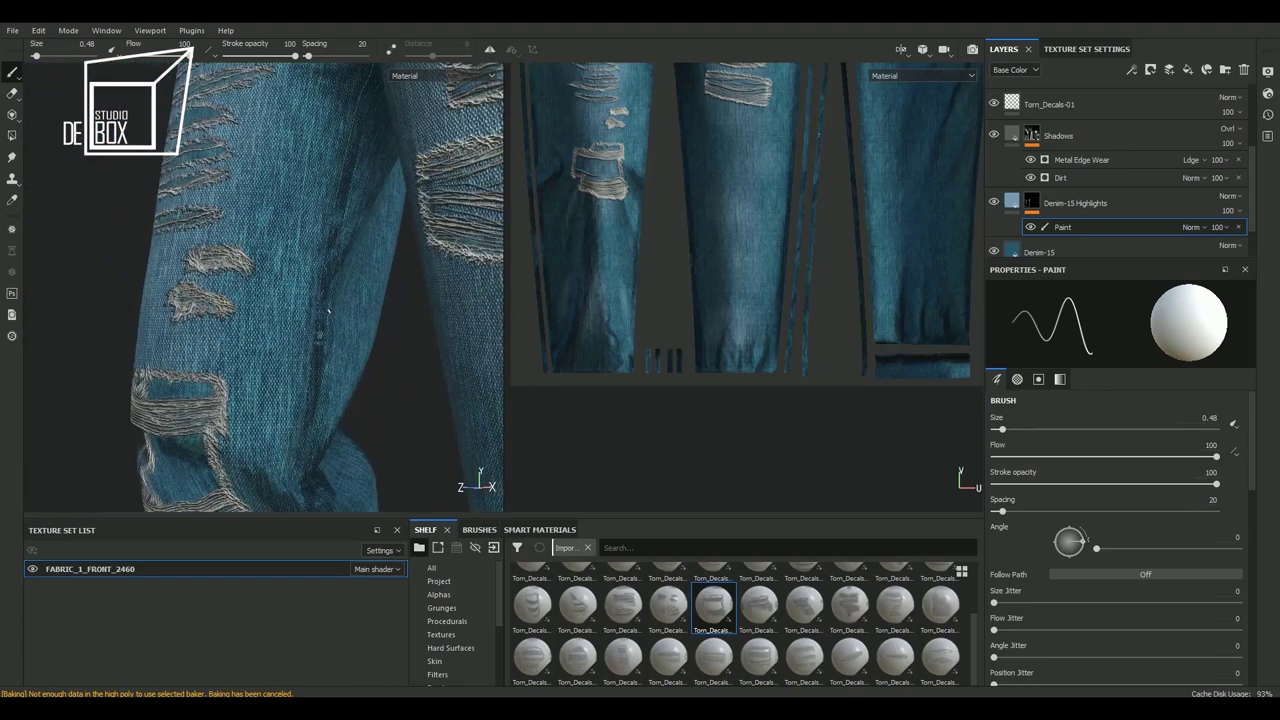
{"action": "scroll", "coordinate": [360, 334], "scroll_direction": "down", "scroll_amount": 2}
{"action": "scroll", "coordinate": [321, 326], "scroll_direction": "up", "scroll_amount": 2}
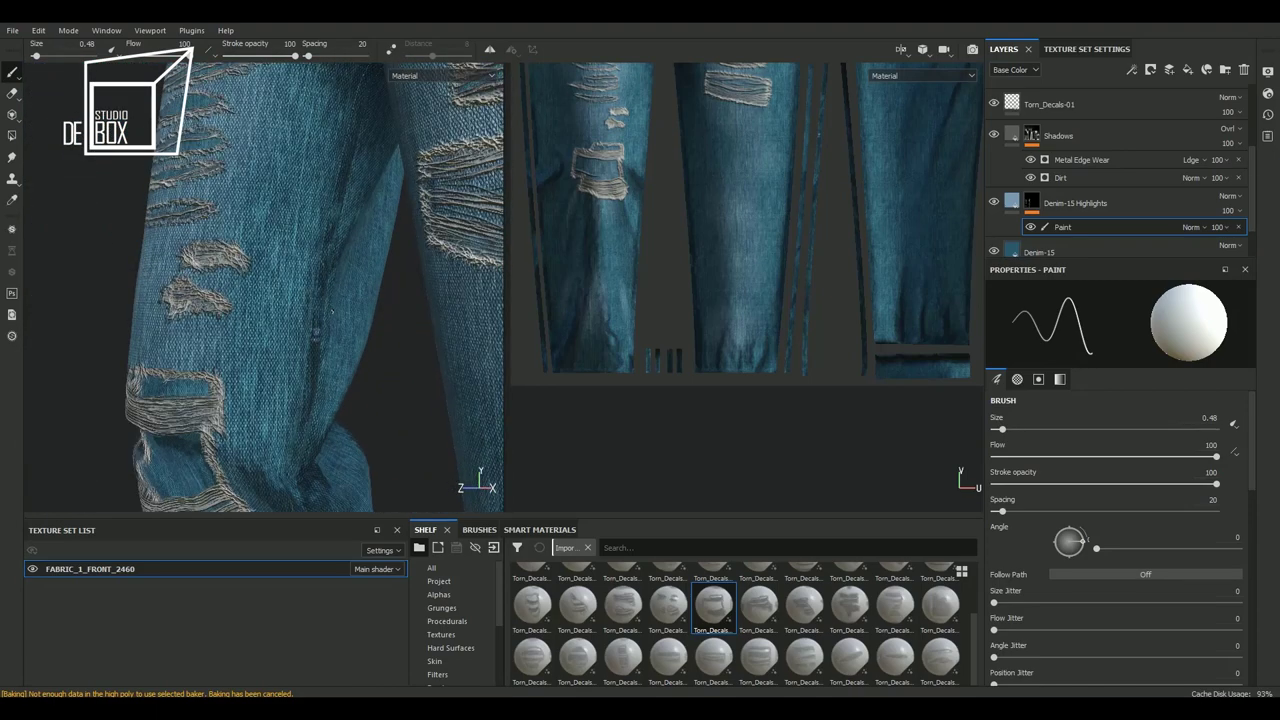
{"action": "scroll", "coordinate": [756, 148], "scroll_direction": "up", "scroll_amount": 2}
{"action": "scroll", "coordinate": [756, 148], "scroll_direction": "down", "scroll_amount": 3}
{"action": "scroll", "coordinate": [756, 148], "scroll_direction": "up", "scroll_amount": 1}
{"action": "scroll", "coordinate": [756, 148], "scroll_direction": "up", "scroll_amount": 2}
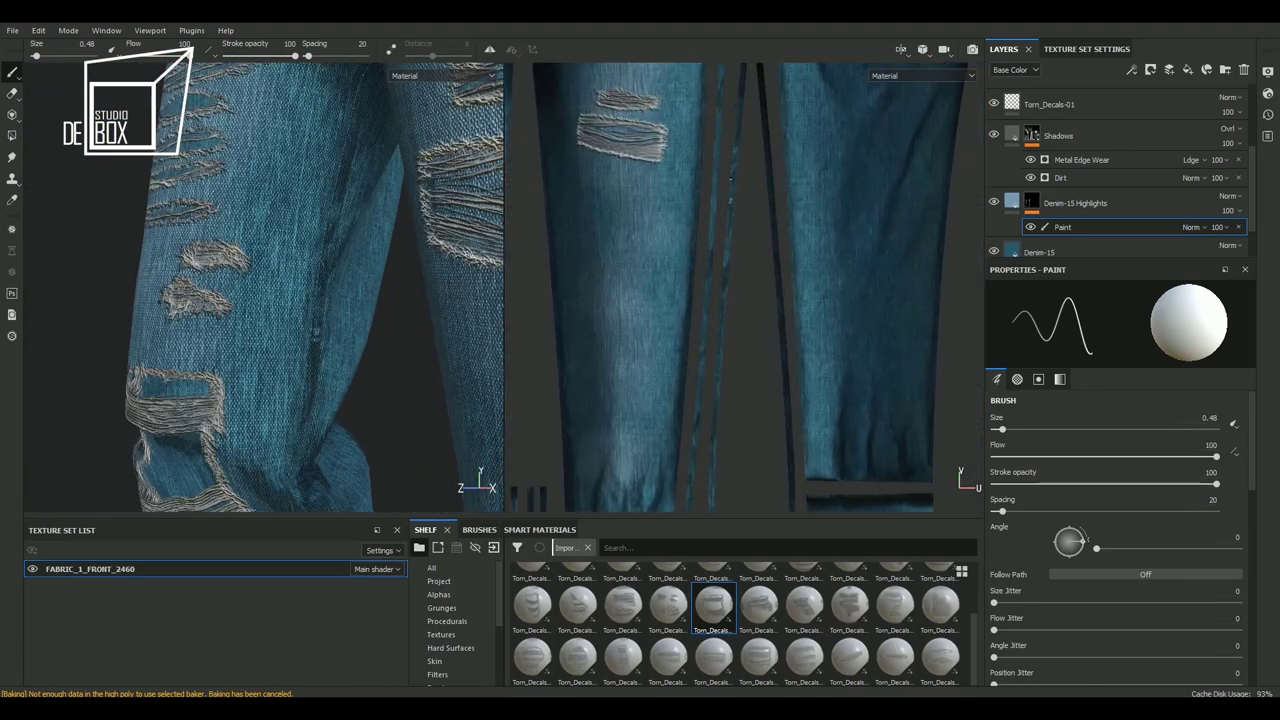
{"action": "scroll", "coordinate": [740, 190], "scroll_direction": "up", "scroll_amount": 3}
{"action": "scroll", "coordinate": [719, 227], "scroll_direction": "up", "scroll_amount": 1}
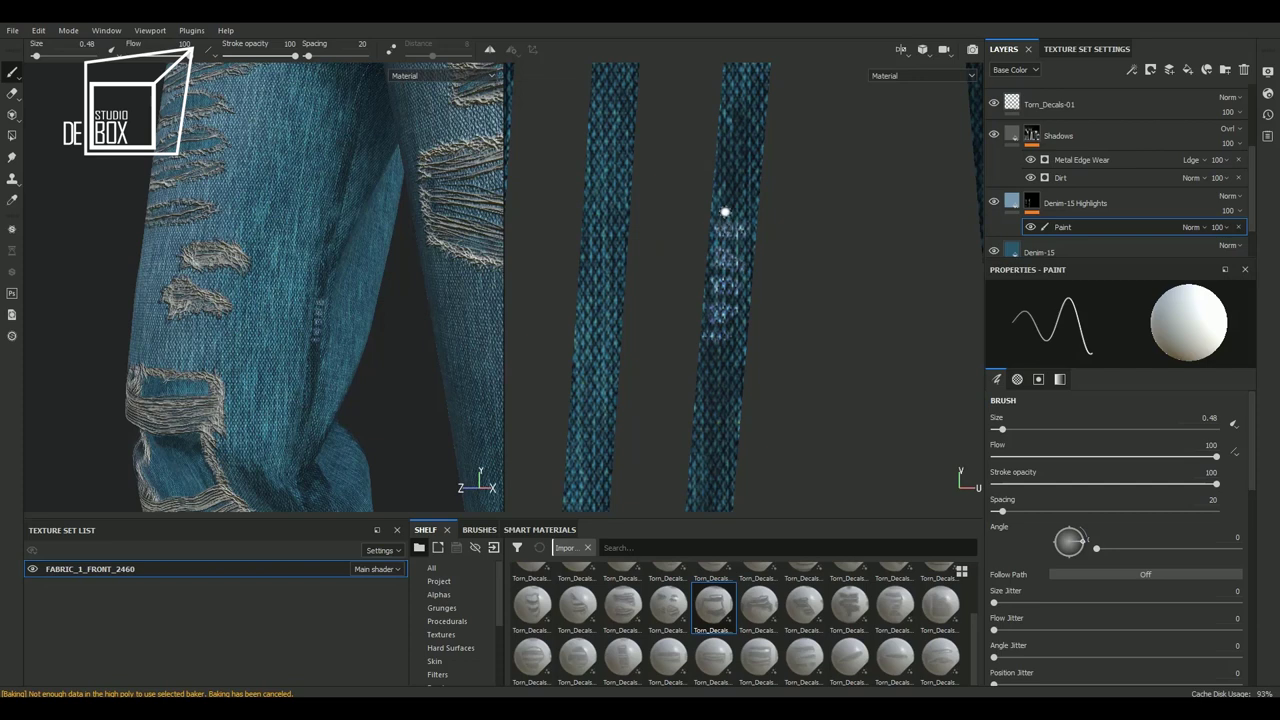
{"action": "left_click_drag", "start_coordinate": [737, 200], "coordinate": [752, 184]}
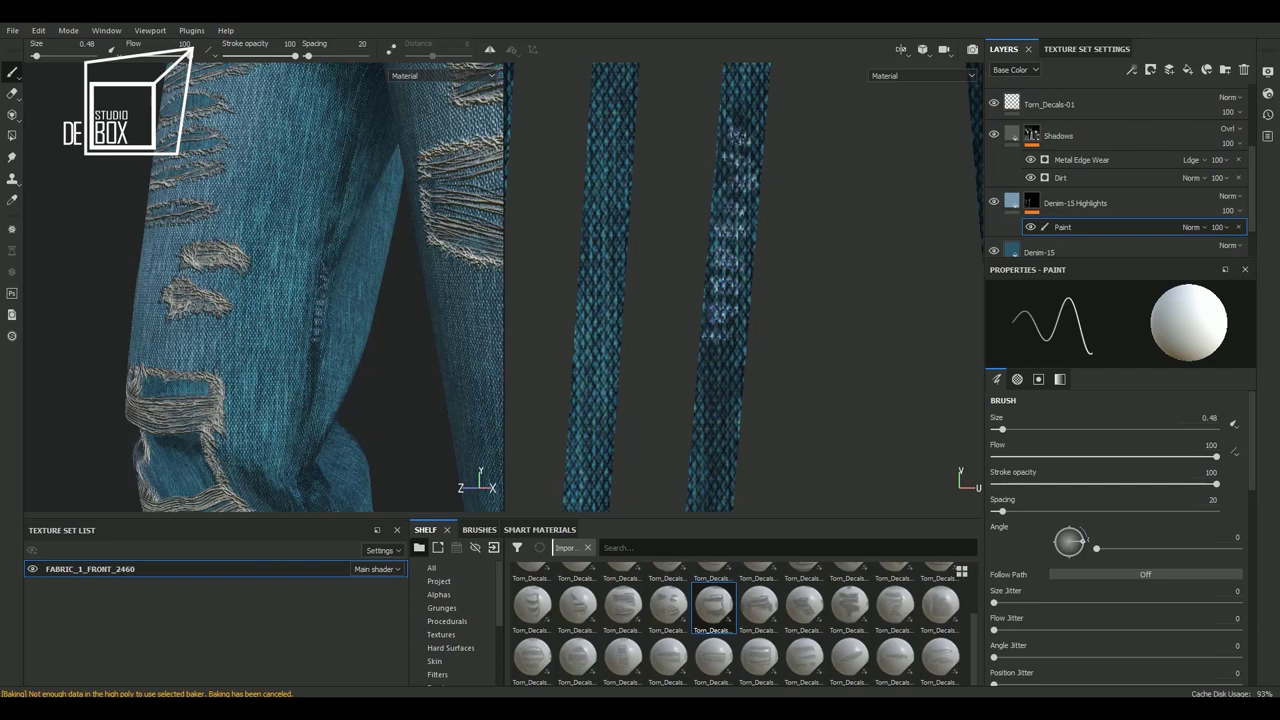
Add more light worn marks along the middle seam strip
{"action": "middle_click_drag", "start_coordinate": [797, 160], "coordinate": [767, 459]}
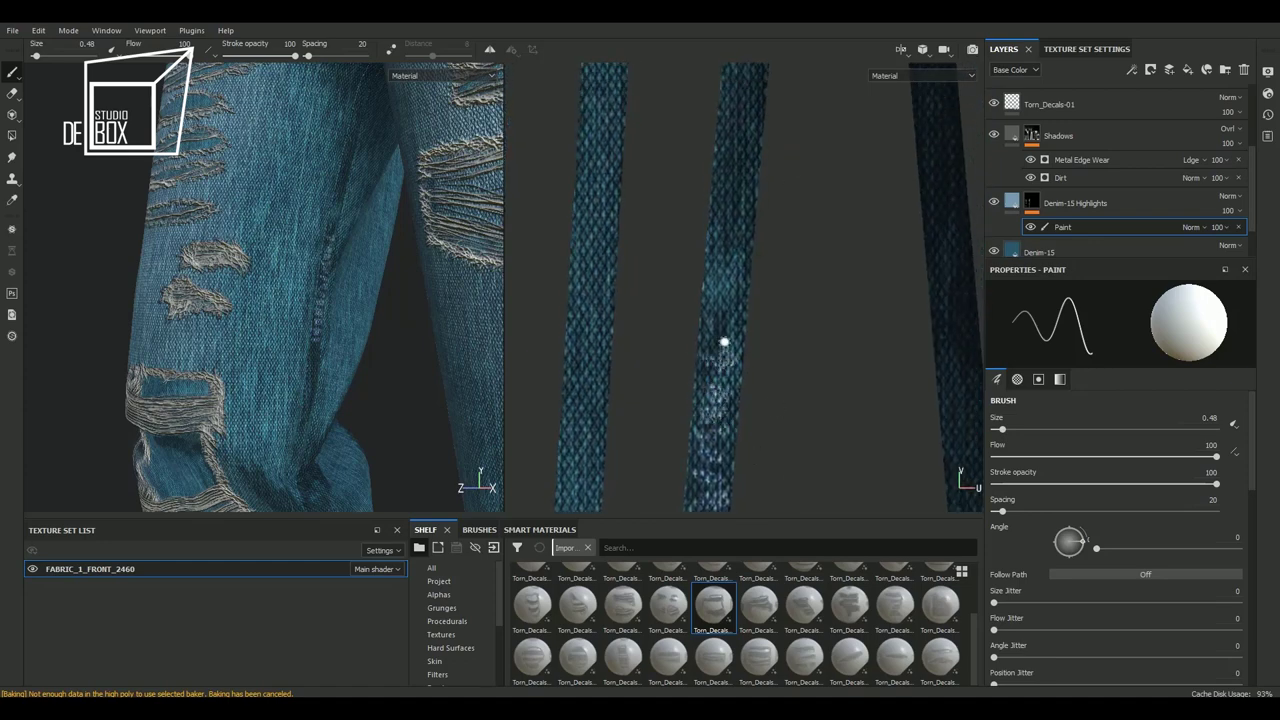
{"action": "left_click_drag", "start_coordinate": [715, 294], "coordinate": [732, 276]}
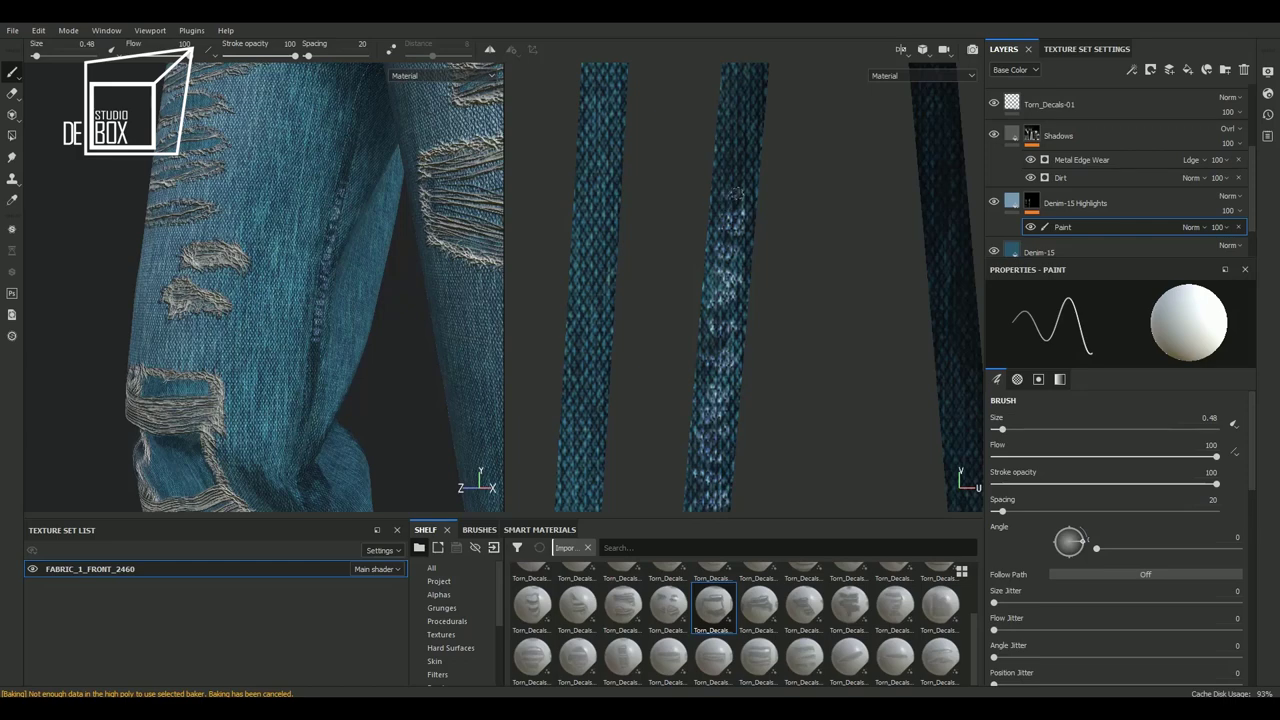
{"action": "mouse_move", "coordinate": [736, 193]}
{"action": "middle_mouse_down"}
{"action": "mouse_move", "coordinate": [763, 149]}
{"action": "mouse_move", "coordinate": [767, 370]}
{"action": "middle_mouse_up"}
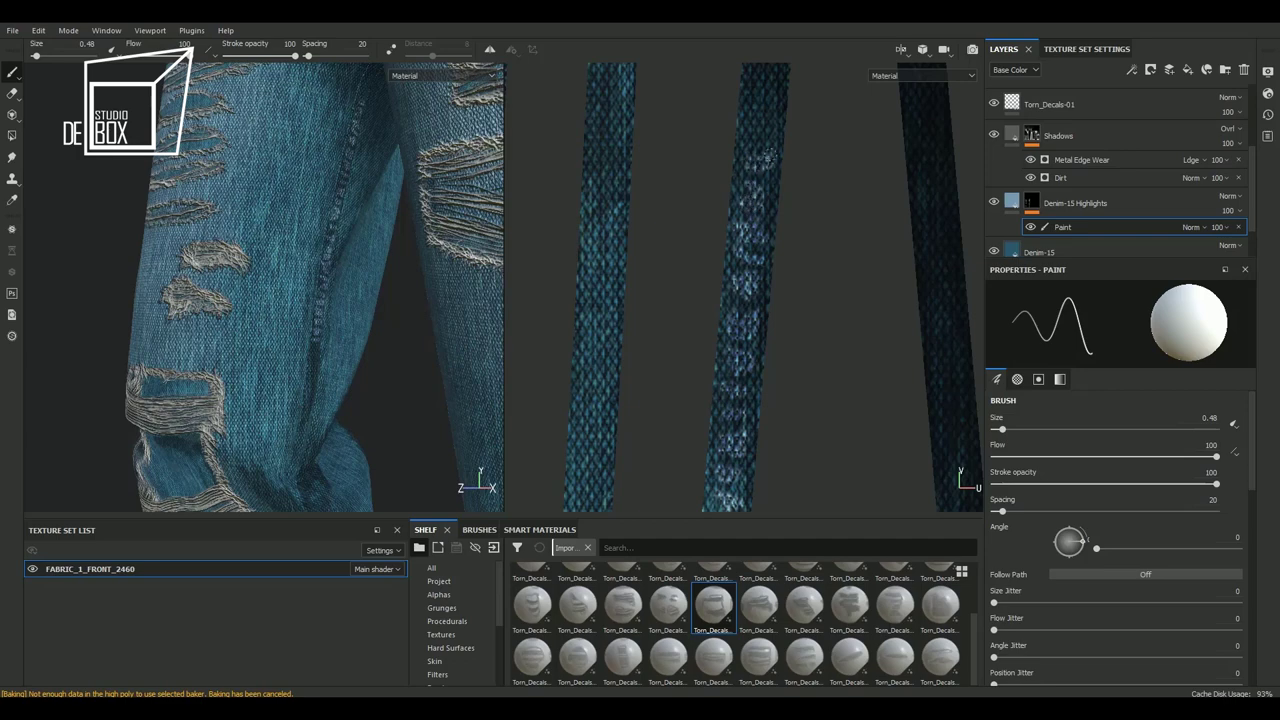
Paint bright speckles near the top of the right UV strip, undoing the attempts lower down
{"action": "scroll", "coordinate": [433, 273], "scroll_direction": "down", "scroll_amount": 5}
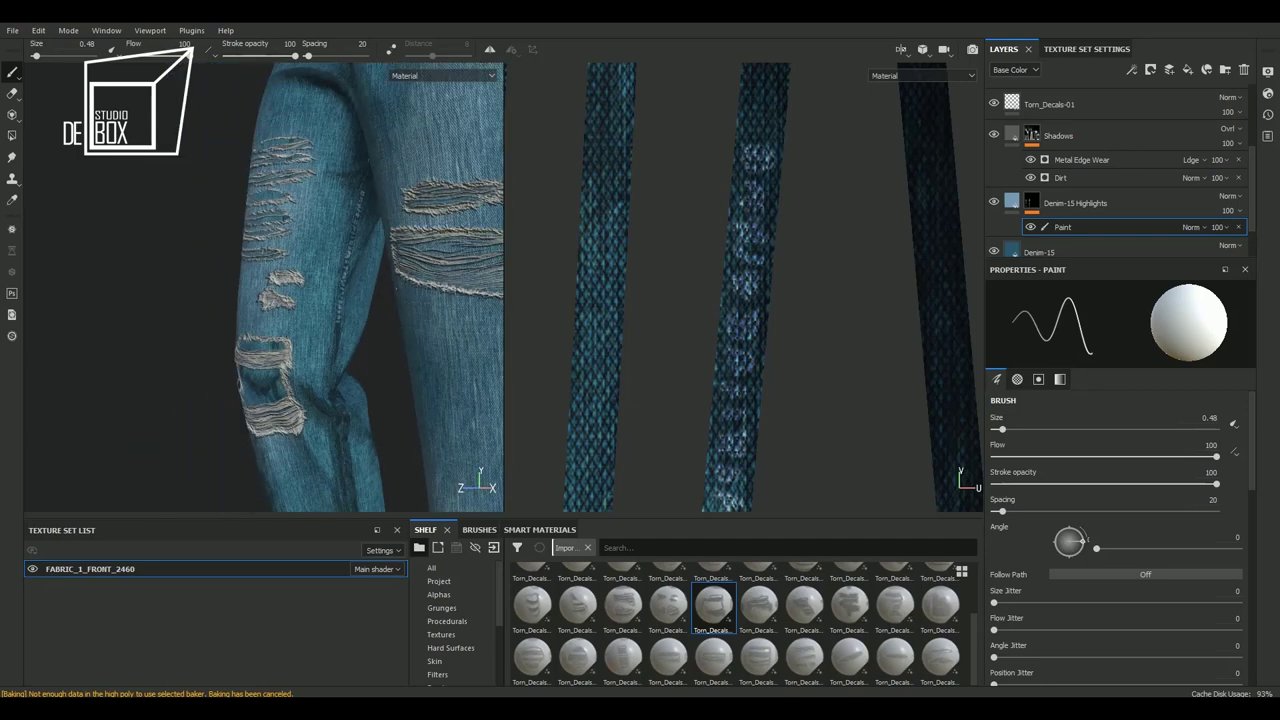
{"action": "scroll", "coordinate": [797, 360], "scroll_direction": "up", "scroll_amount": 2}
{"action": "middle_click_drag", "start_coordinate": [797, 360], "coordinate": [683, 170]}
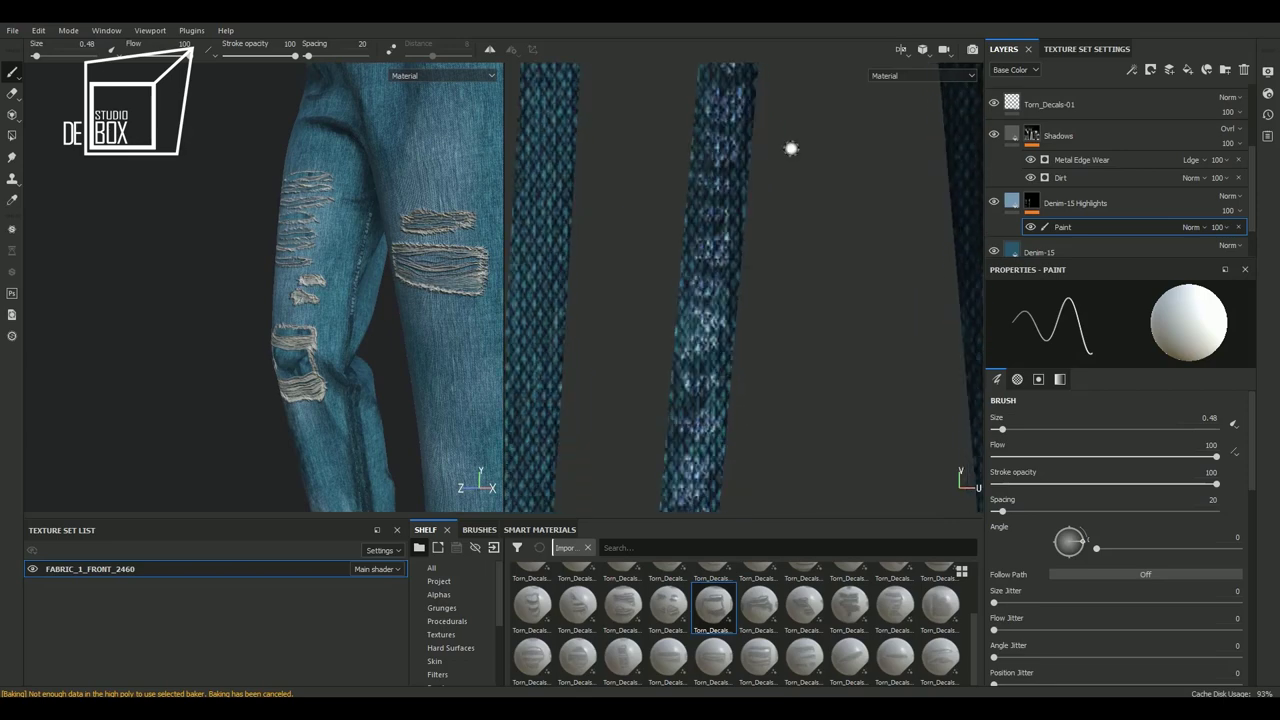
{"action": "mouse_move", "coordinate": [683, 170]}
{"action": "left_mouse_down"}
{"action": "mouse_move", "coordinate": [708, 182]}
{"action": "mouse_move", "coordinate": [692, 342]}
{"action": "left_mouse_up"}
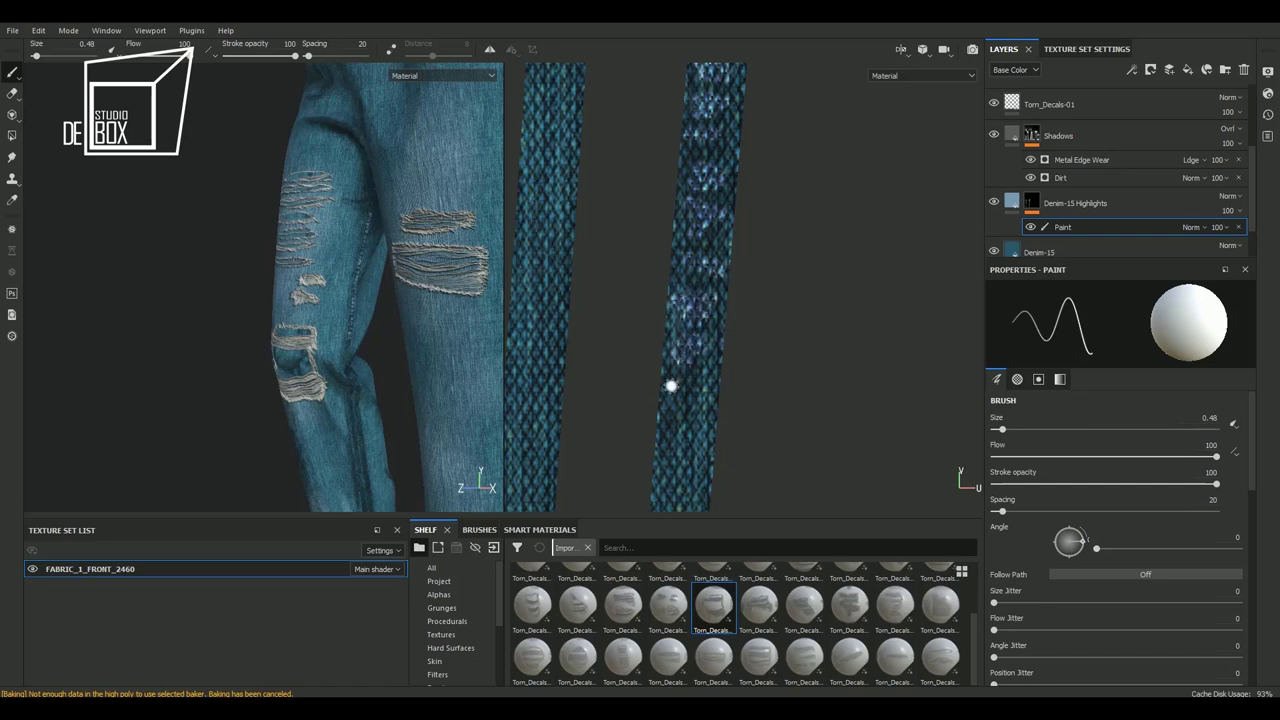
{"action": "left_click_drag", "start_coordinate": [671, 385], "coordinate": [697, 393]}
{"action": "middle_click_drag", "start_coordinate": [788, 427], "coordinate": [791, 266]}
{"action": "key", "text": "ctrl+z"}
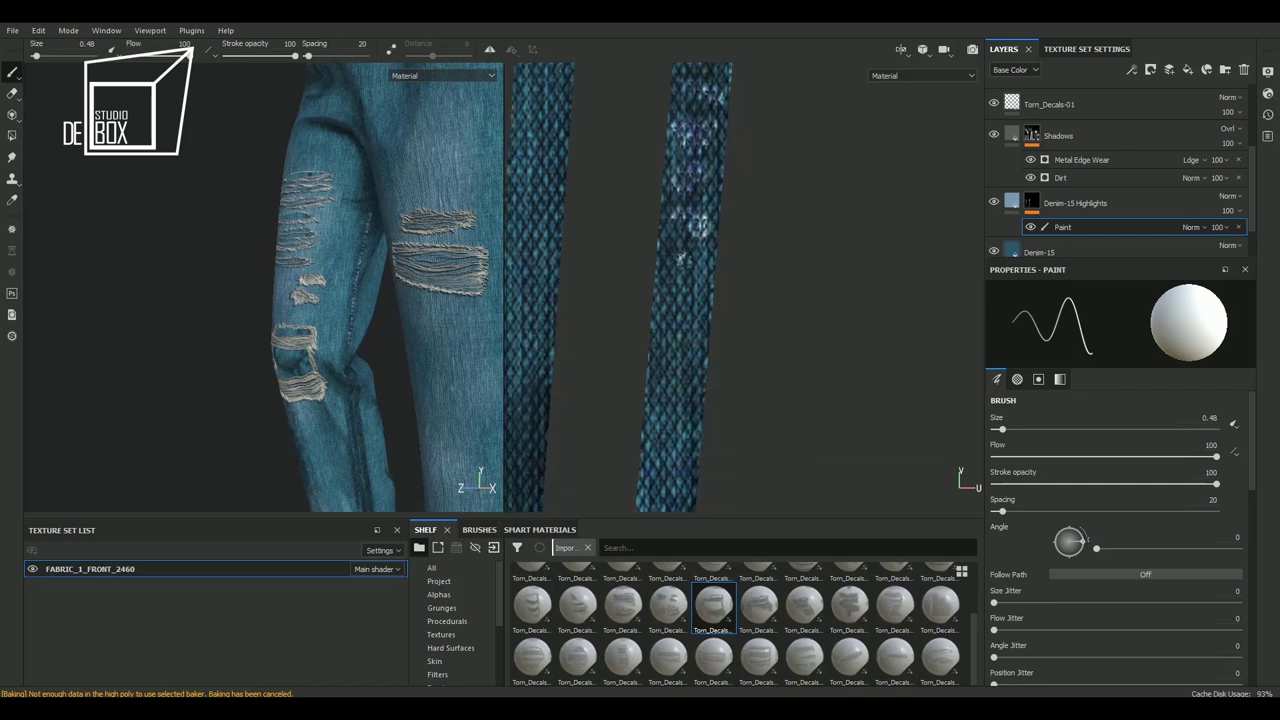
{"action": "left_click_drag", "start_coordinate": [680, 308], "coordinate": [685, 368]}
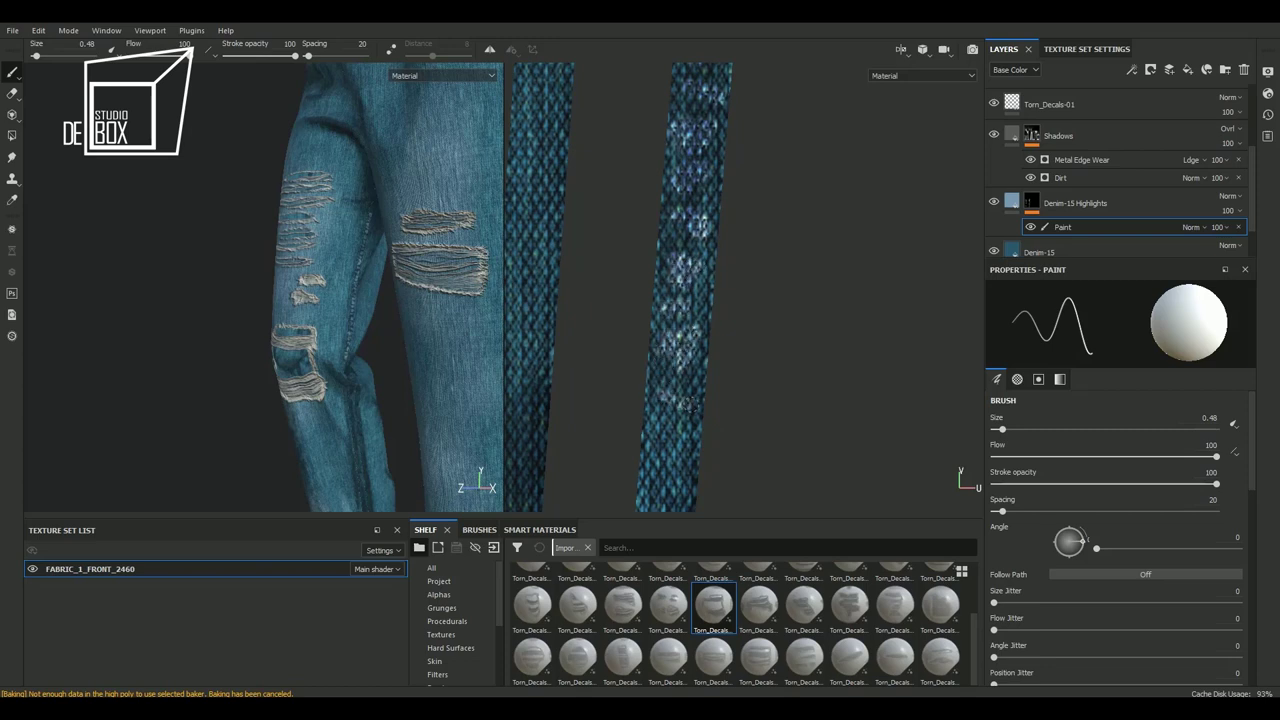
{"action": "key", "text": "ctrl+z"}
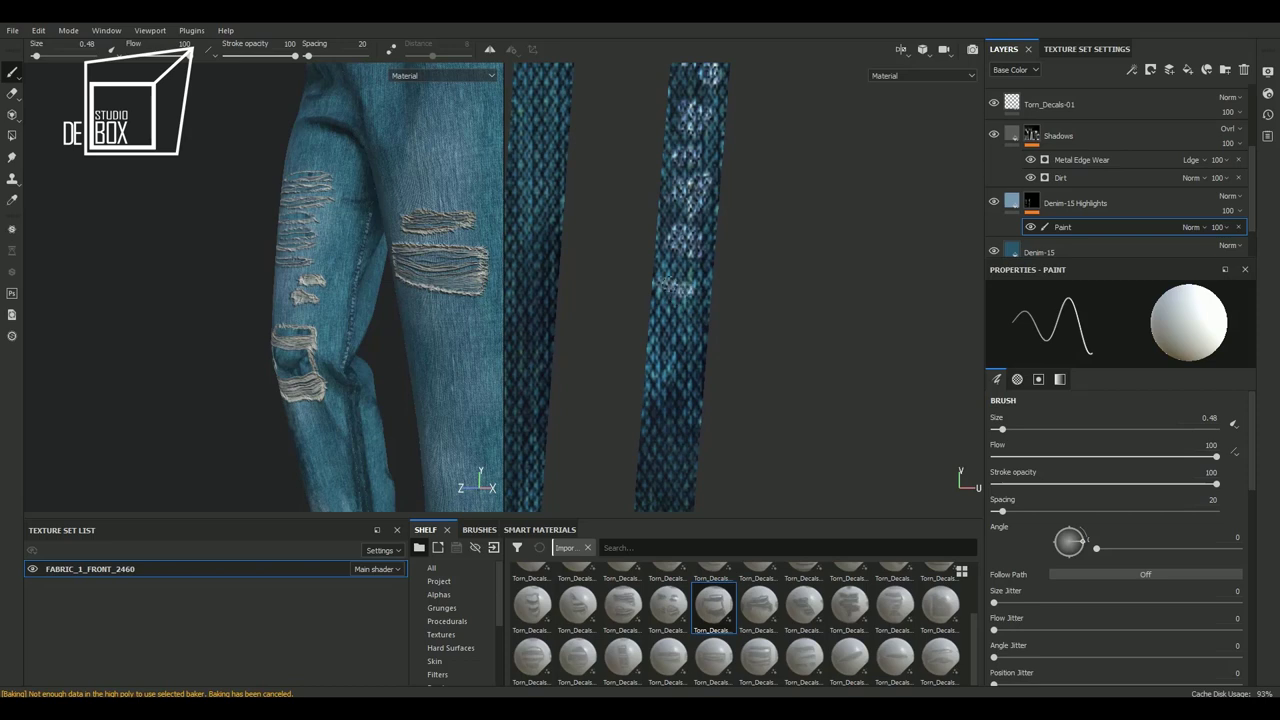
{"action": "mouse_move", "coordinate": [667, 315]}
{"action": "left_mouse_down"}
{"action": "mouse_move", "coordinate": [687, 316]}
{"action": "mouse_move", "coordinate": [678, 394]}
{"action": "left_mouse_up"}
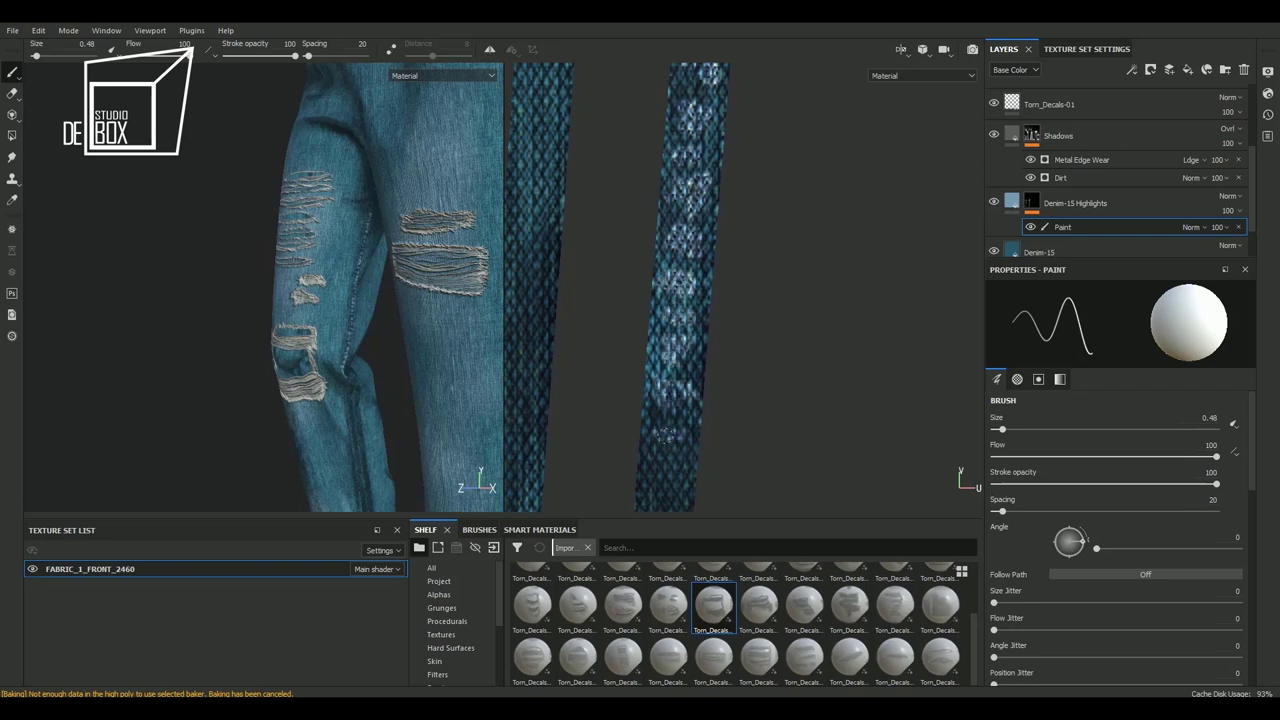
{"action": "key", "text": "ctrl+z"}
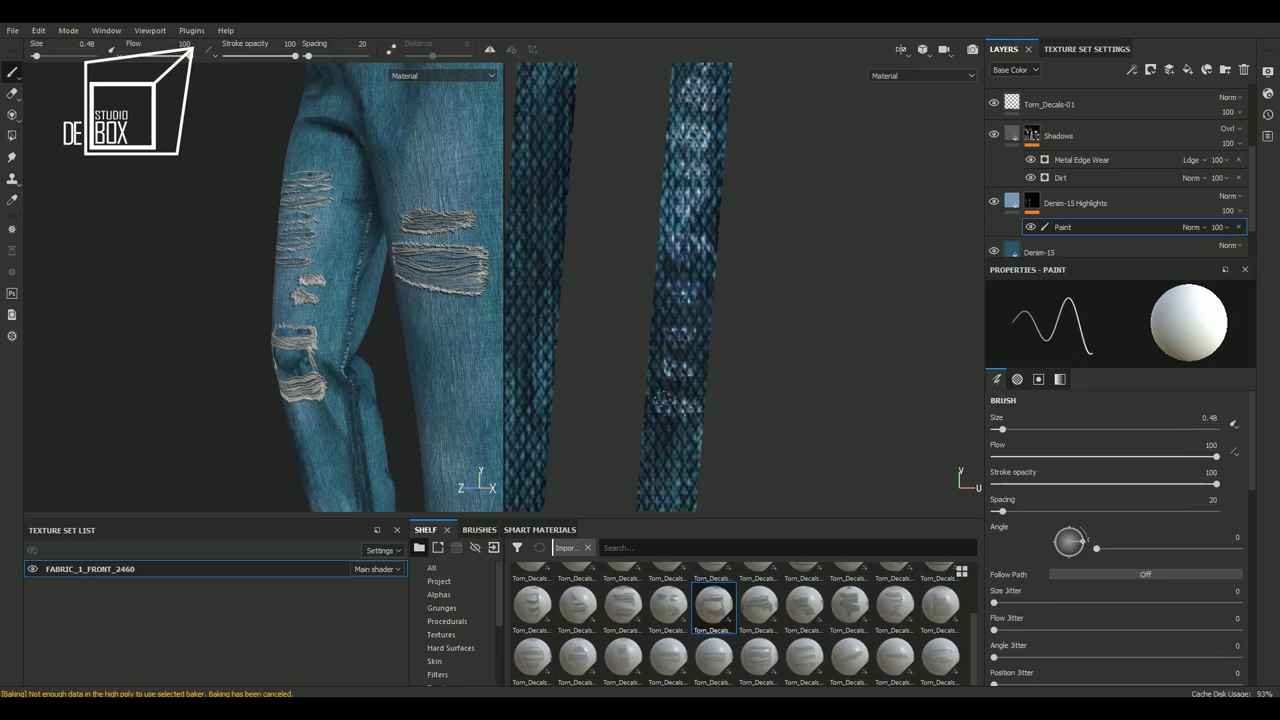
Paint lighter highlight marks along the right seam strip
{"action": "middle_click_drag", "start_coordinate": [658, 408], "coordinate": [726, 226]}
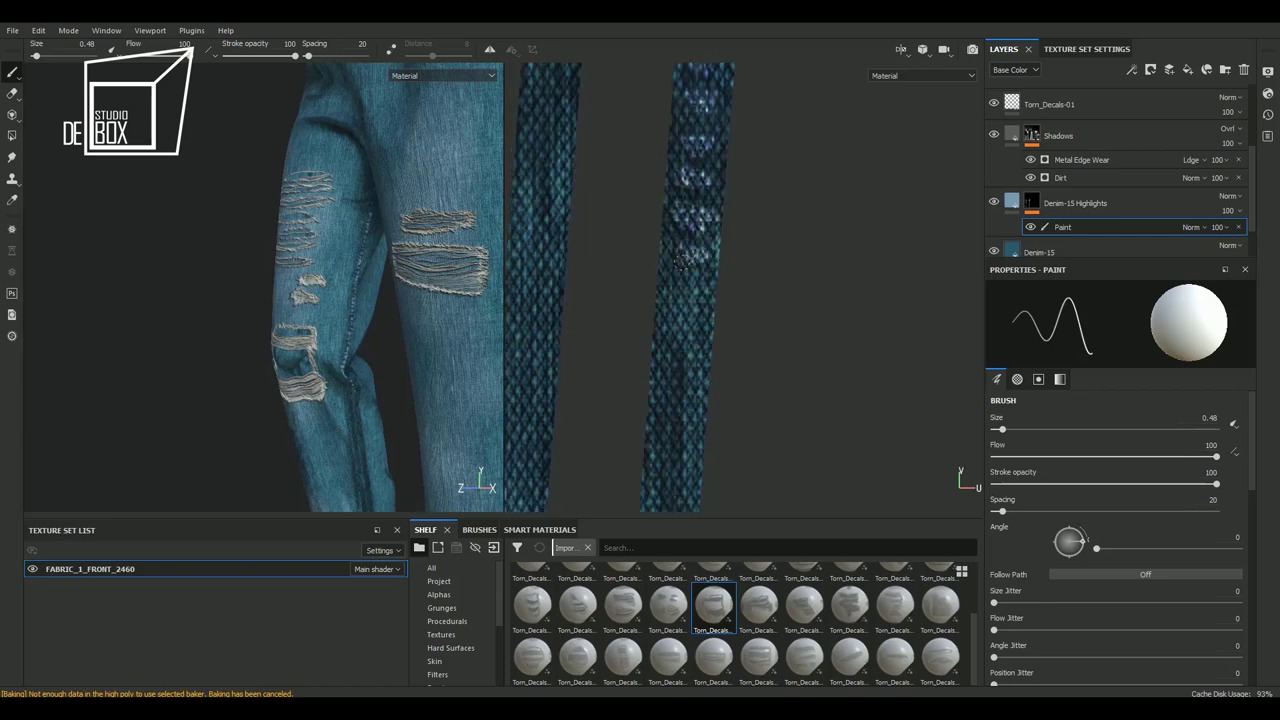
{"action": "left_click_drag", "start_coordinate": [681, 263], "coordinate": [673, 341]}
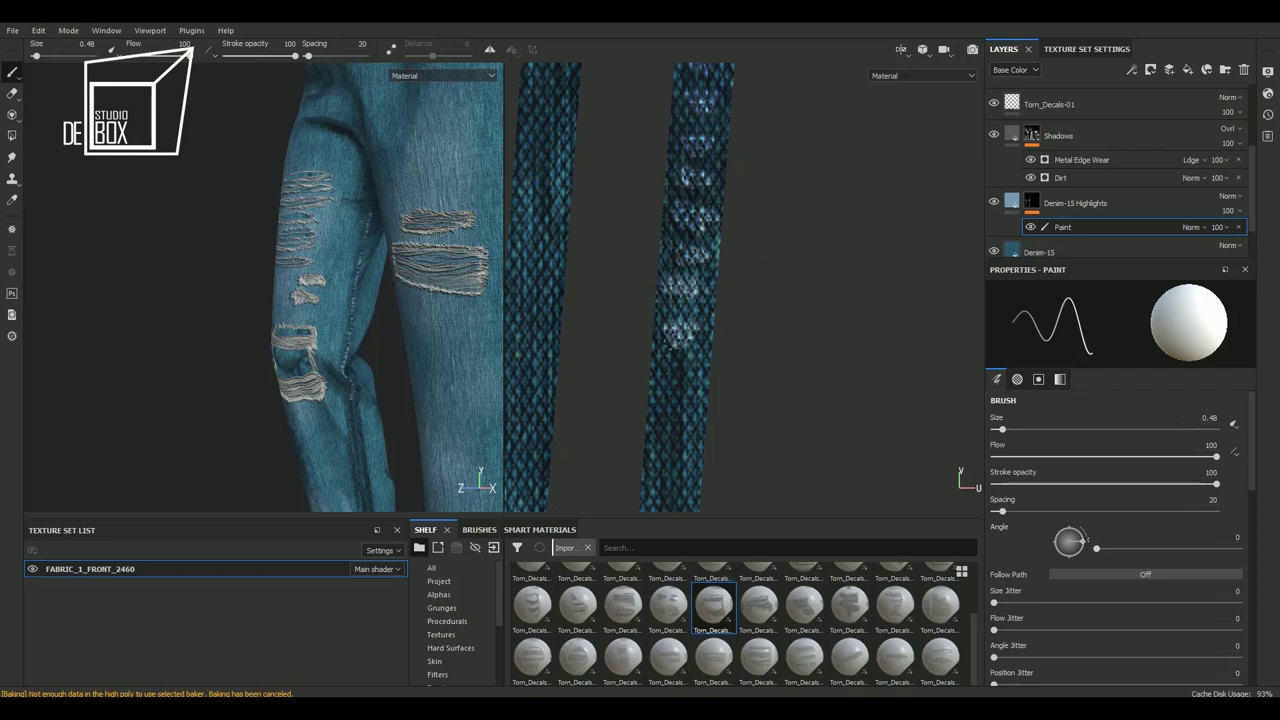
{"action": "middle_click_drag", "start_coordinate": [676, 336], "coordinate": [688, 222]}
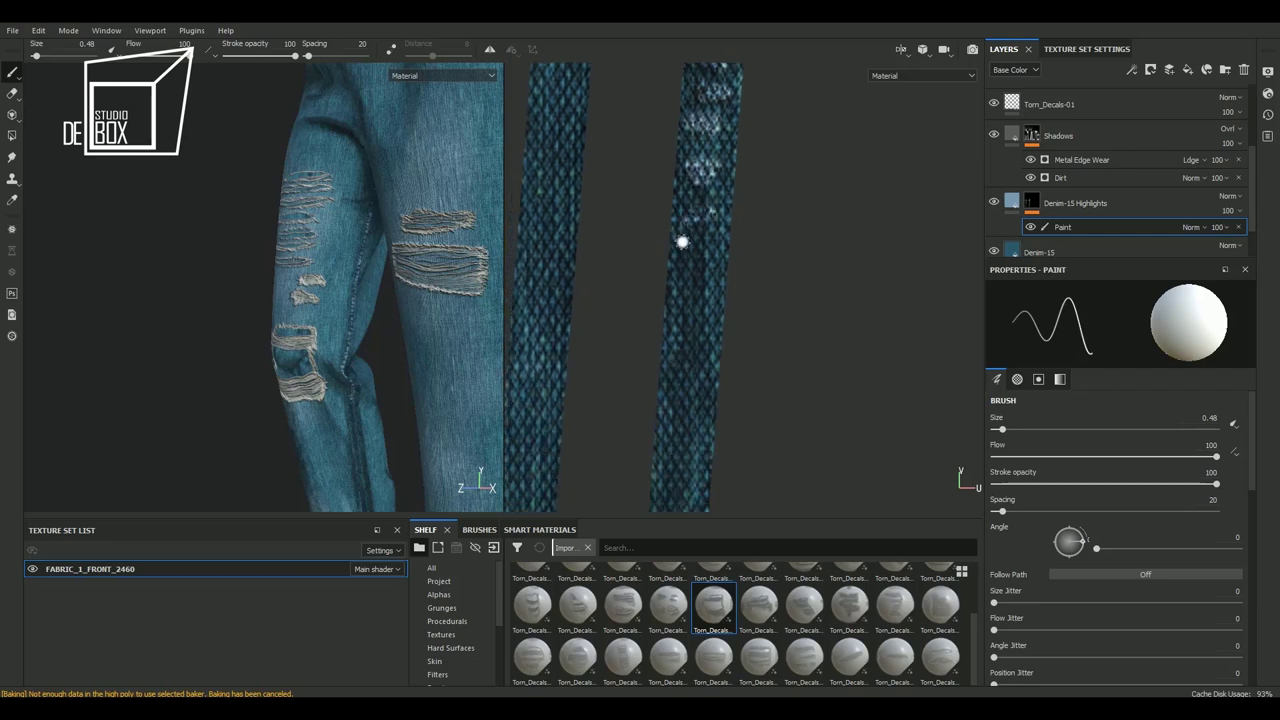
{"action": "mouse_move", "coordinate": [682, 242]}
{"action": "left_mouse_down"}
{"action": "mouse_move", "coordinate": [677, 283]}
{"action": "mouse_move", "coordinate": [692, 308]}
{"action": "left_mouse_up"}
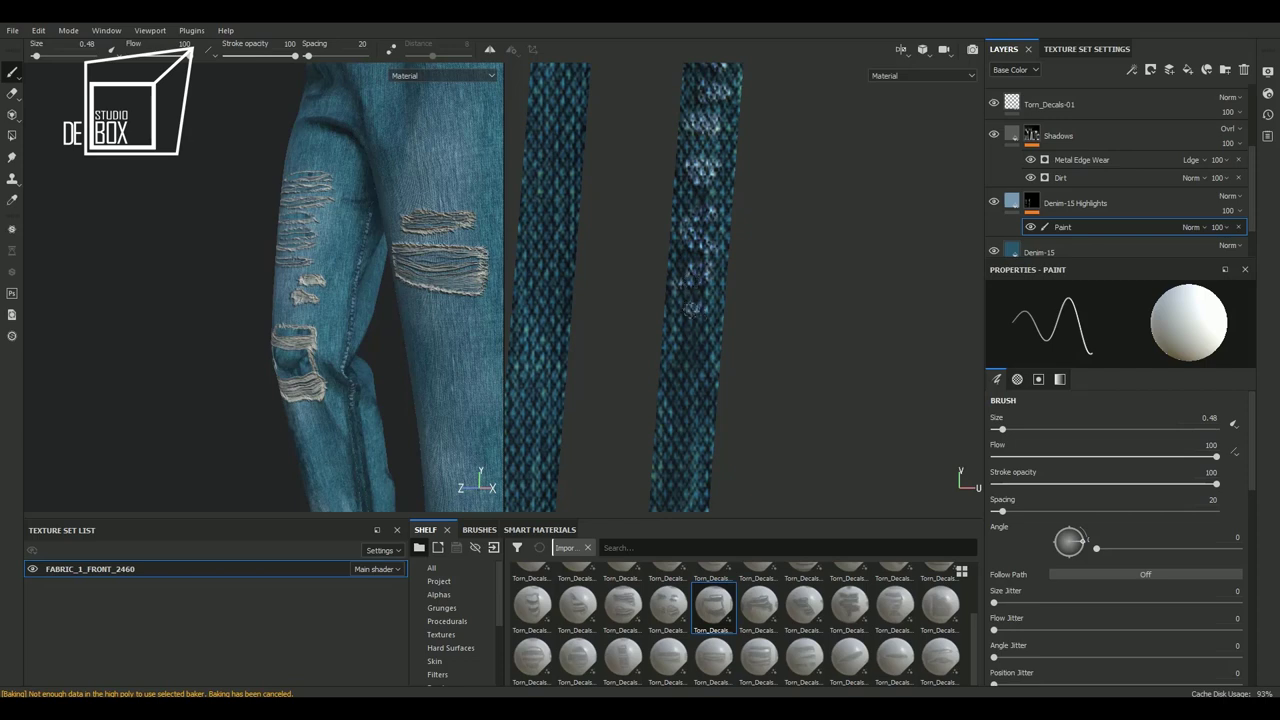
{"action": "middle_click_drag", "start_coordinate": [692, 310], "coordinate": [680, 240]}
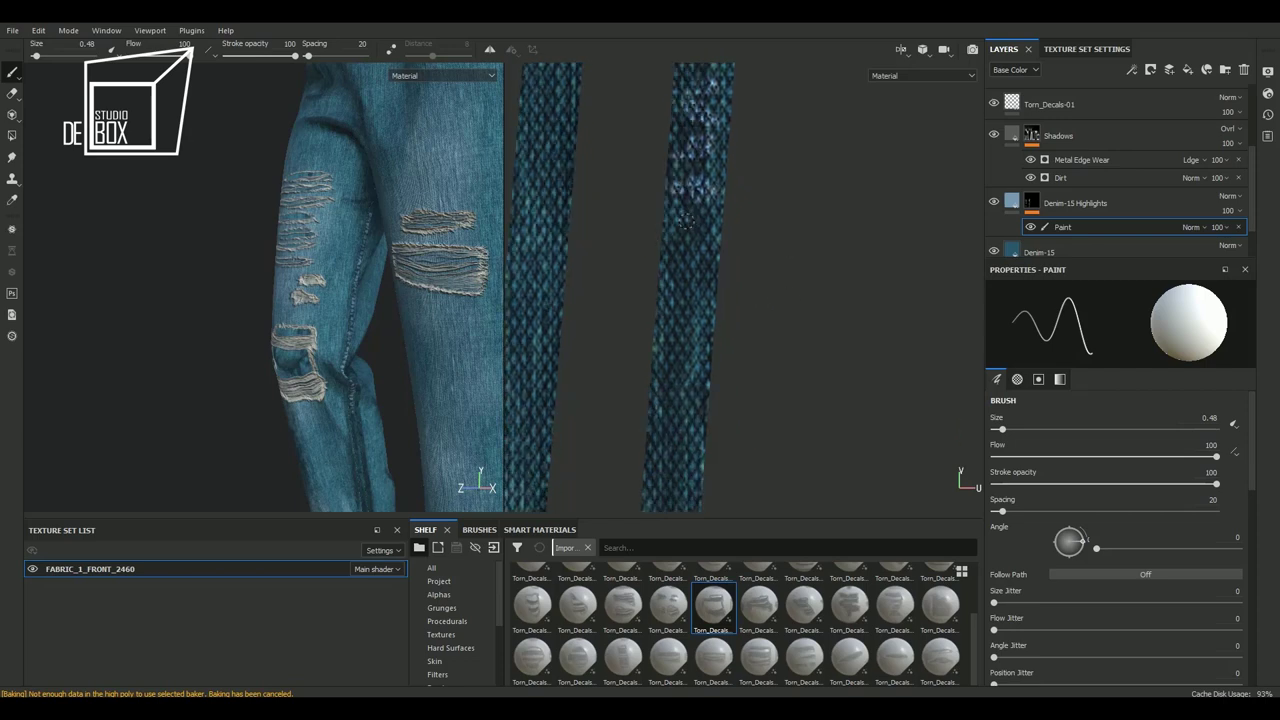
{"action": "left_click_drag", "start_coordinate": [686, 220], "coordinate": [696, 292]}
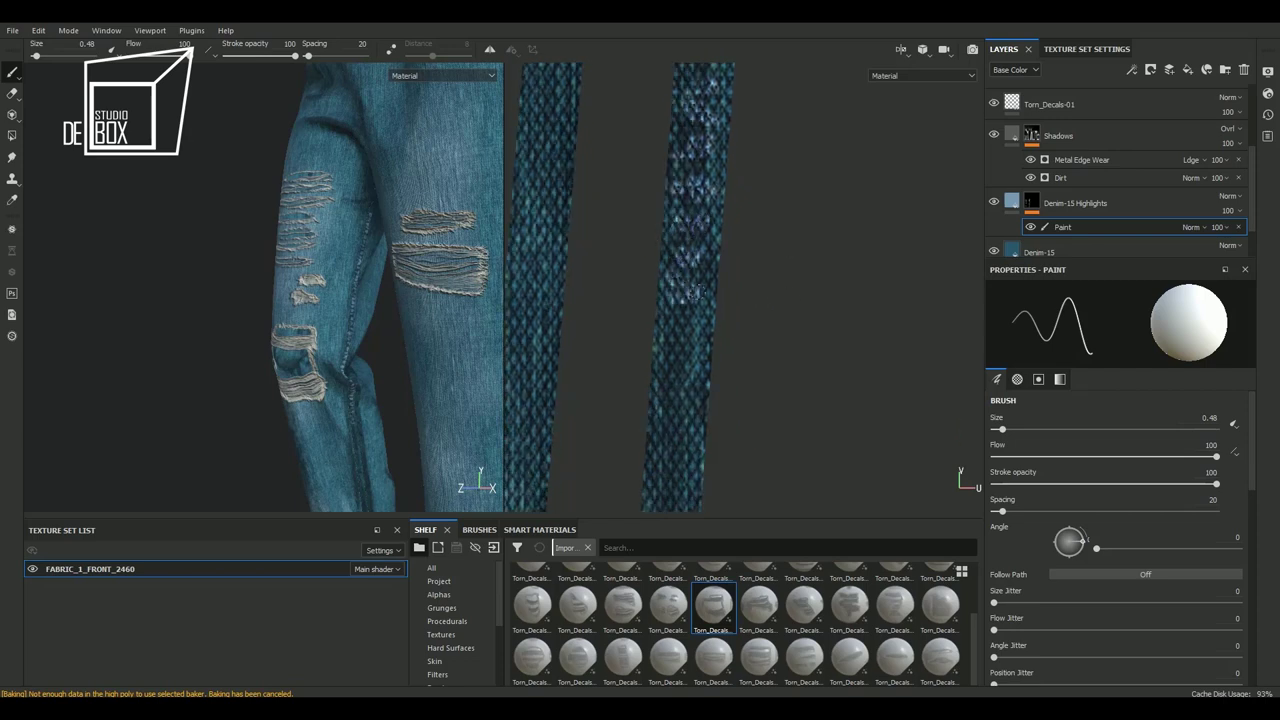
Extend the highlight marks down the lower part of the seam strip
{"action": "middle_click_drag", "start_coordinate": [763, 363], "coordinate": [678, 205]}
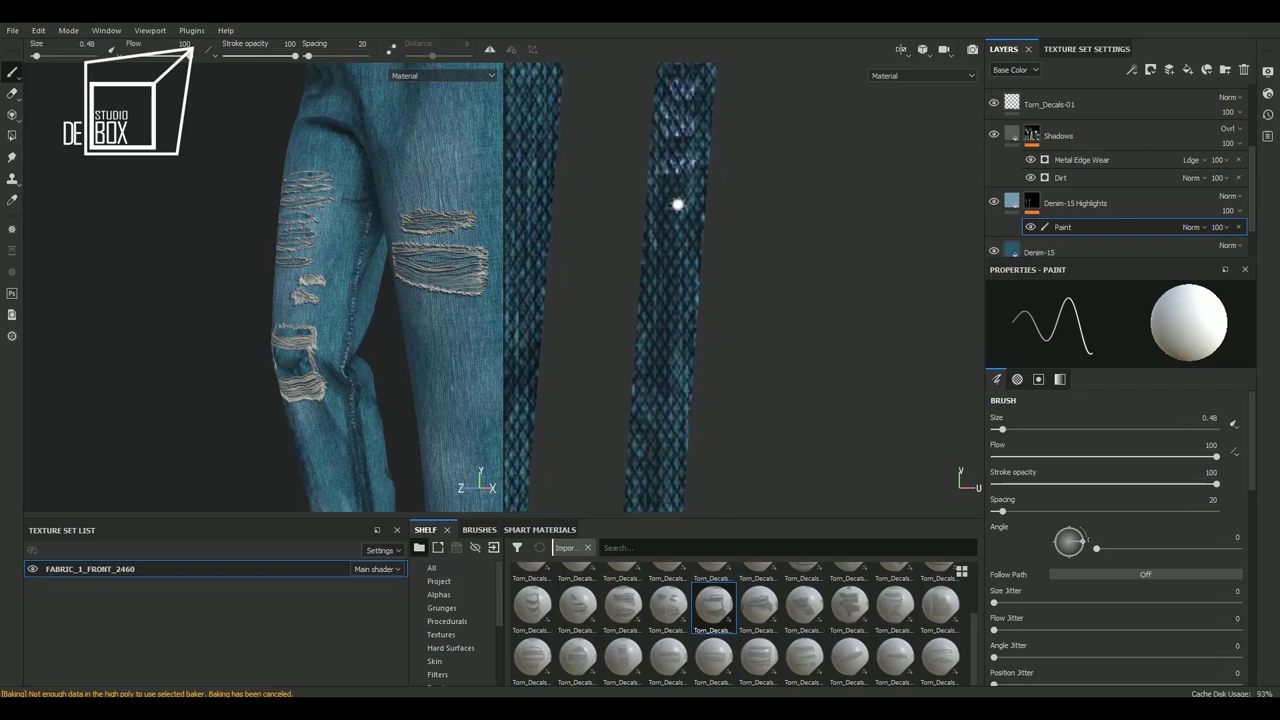
{"action": "left_click_drag", "start_coordinate": [663, 248], "coordinate": [656, 326]}
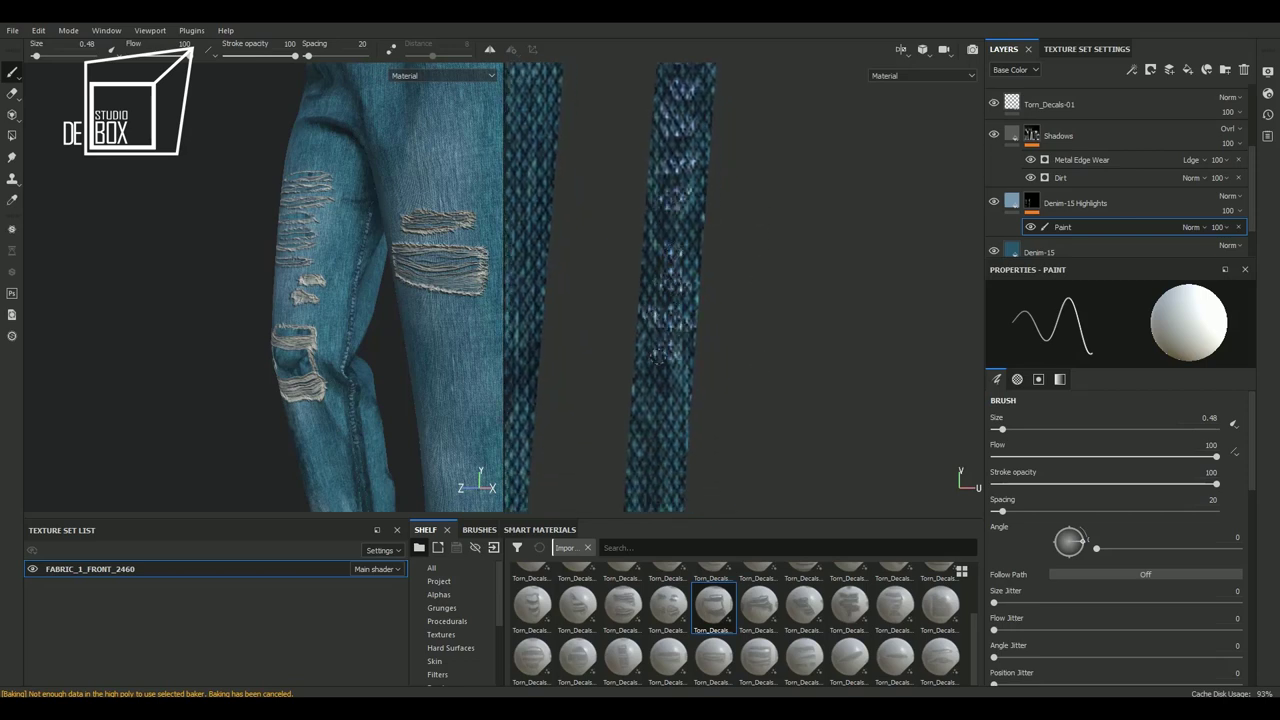
{"action": "middle_click_drag", "start_coordinate": [668, 355], "coordinate": [749, 271]}
{"action": "left_click_drag", "start_coordinate": [671, 264], "coordinate": [656, 452]}
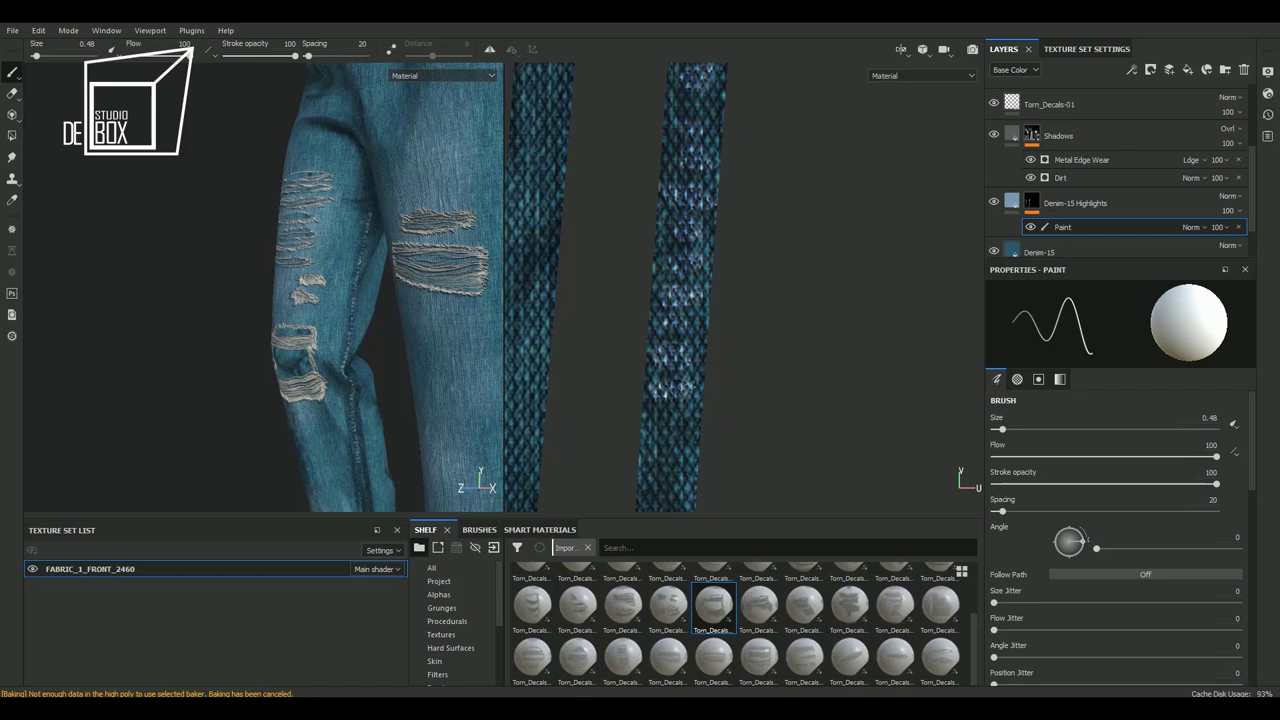
{"action": "middle_click_drag", "start_coordinate": [727, 468], "coordinate": [709, 277]}
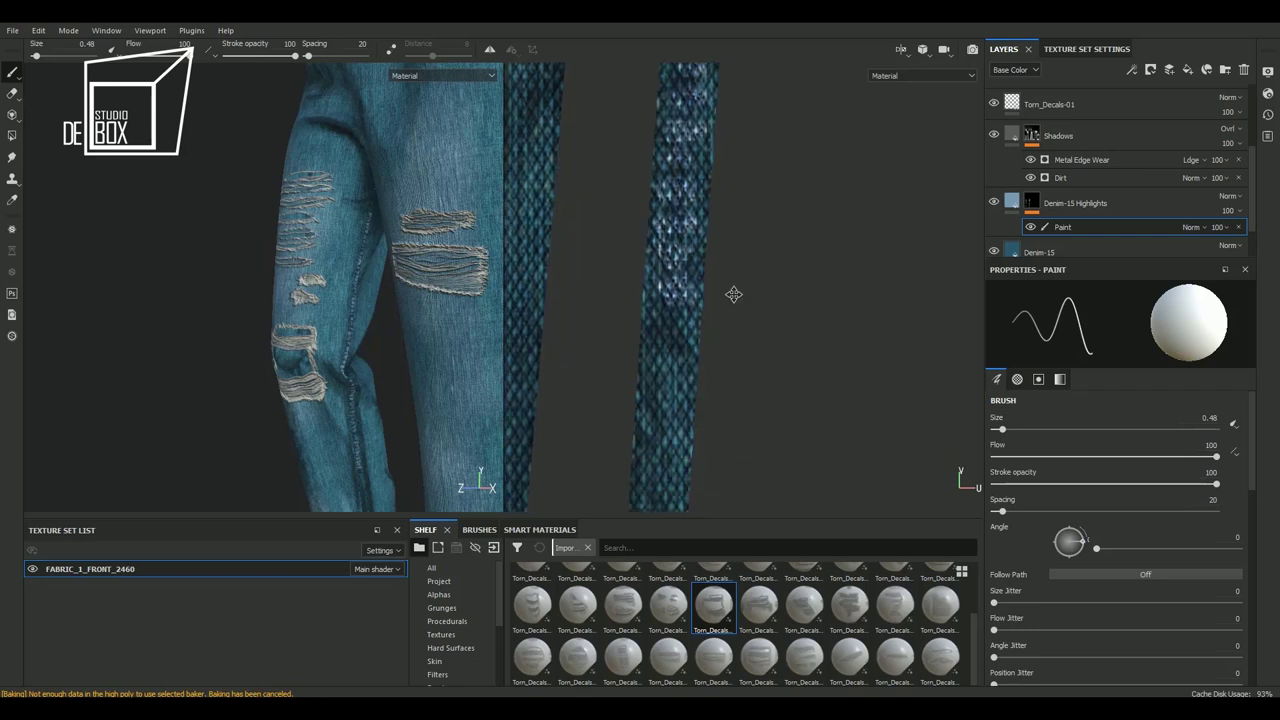
{"action": "left_click_drag", "start_coordinate": [662, 301], "coordinate": [646, 437]}
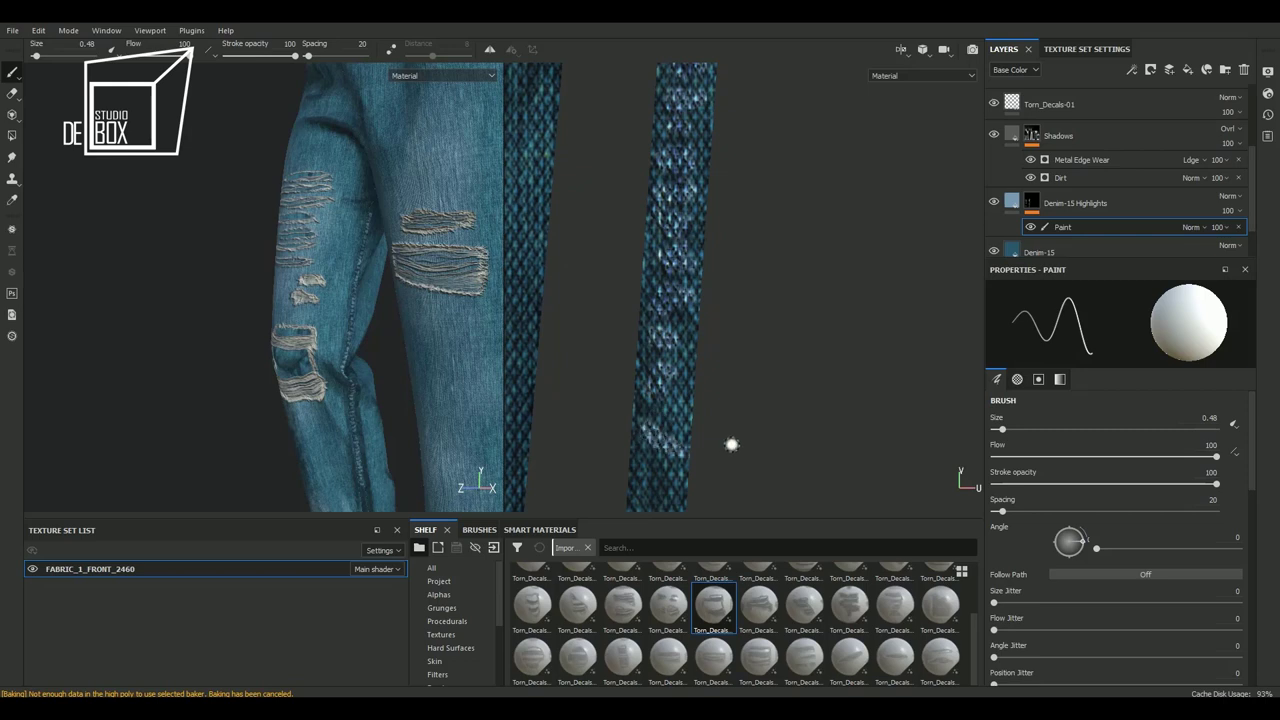
{"action": "middle_click_drag", "start_coordinate": [731, 443], "coordinate": [723, 231]}
{"action": "left_click_drag", "start_coordinate": [666, 286], "coordinate": [670, 370]}
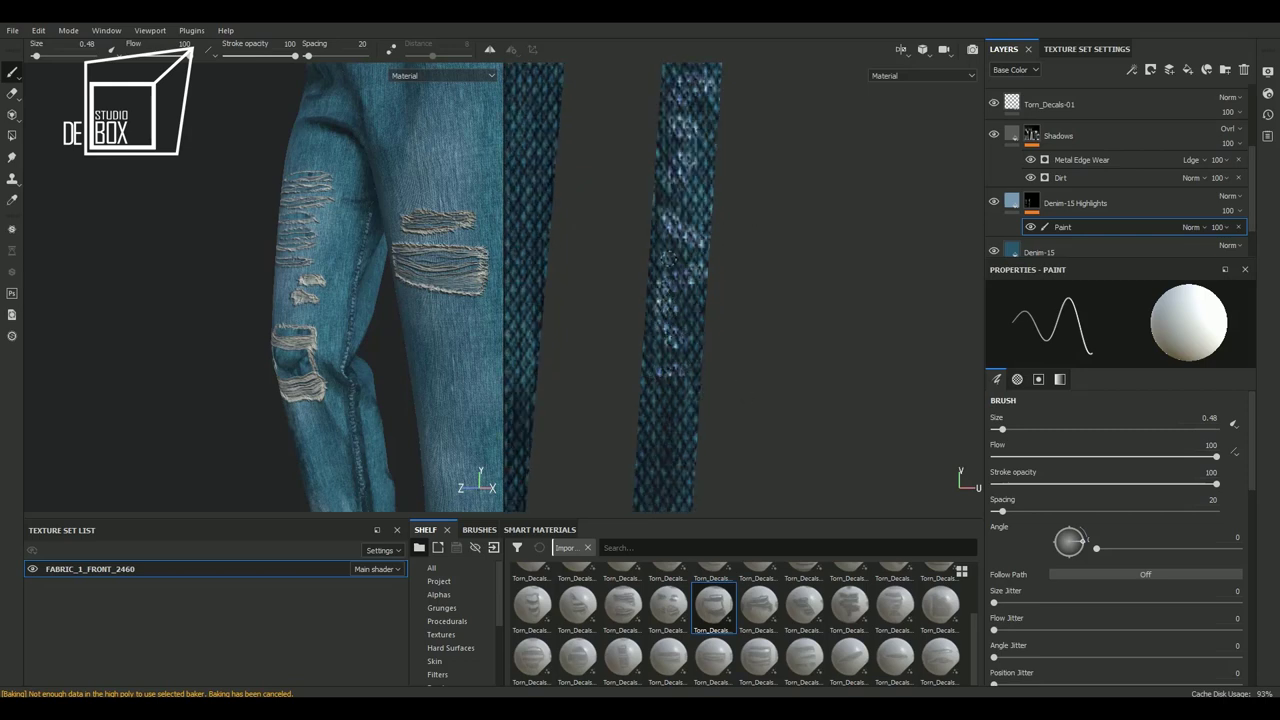
Turn the 3D view to face the leg seam and paint a stroke along its stitching
{"action": "scroll", "coordinate": [380, 341], "scroll_direction": "up", "scroll_amount": 2}
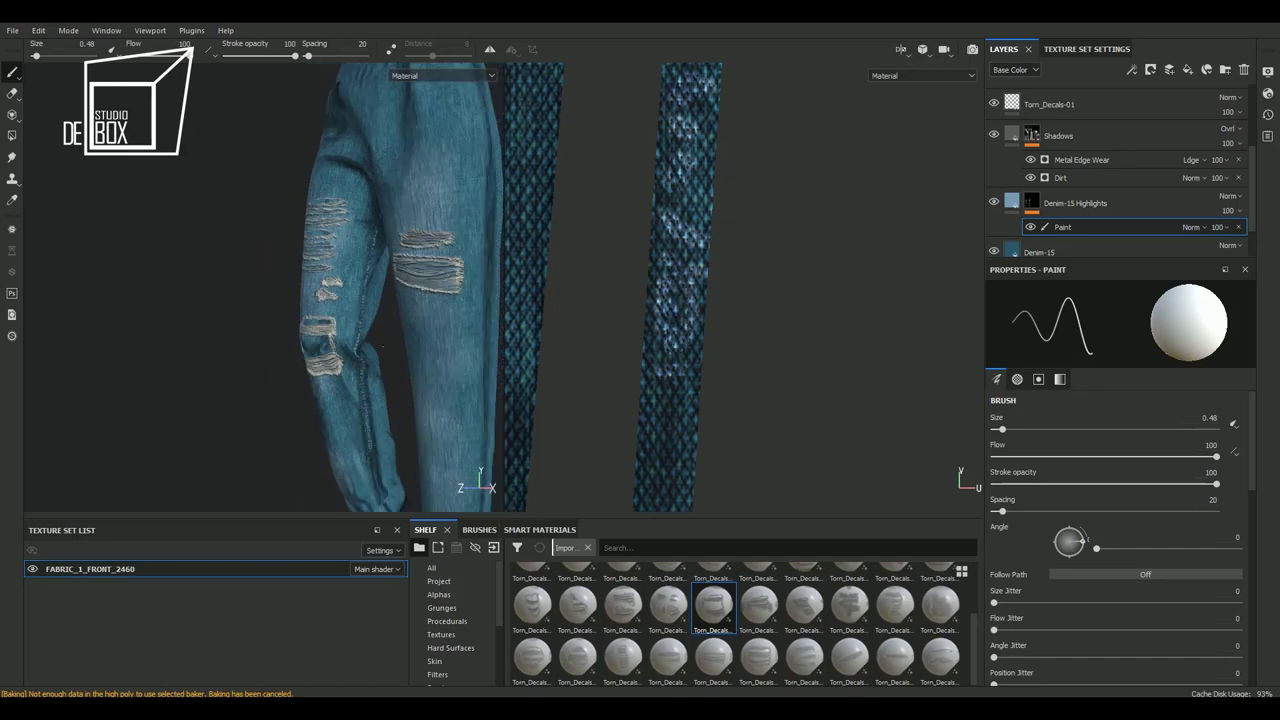
{"action": "scroll", "coordinate": [380, 341], "scroll_direction": "up", "scroll_amount": 3}
{"action": "mouse_move", "coordinate": [780, 191]}
{"action": "left_mouse_down", "text": "alt"}
{"action": "mouse_move", "coordinate": [704, 332]}
{"action": "mouse_move", "coordinate": [686, 491]}
{"action": "mouse_move", "coordinate": [700, 486]}
{"action": "mouse_move", "coordinate": [709, 378]}
{"action": "mouse_move", "coordinate": [685, 285]}
{"action": "left_mouse_up", "text": "alt"}
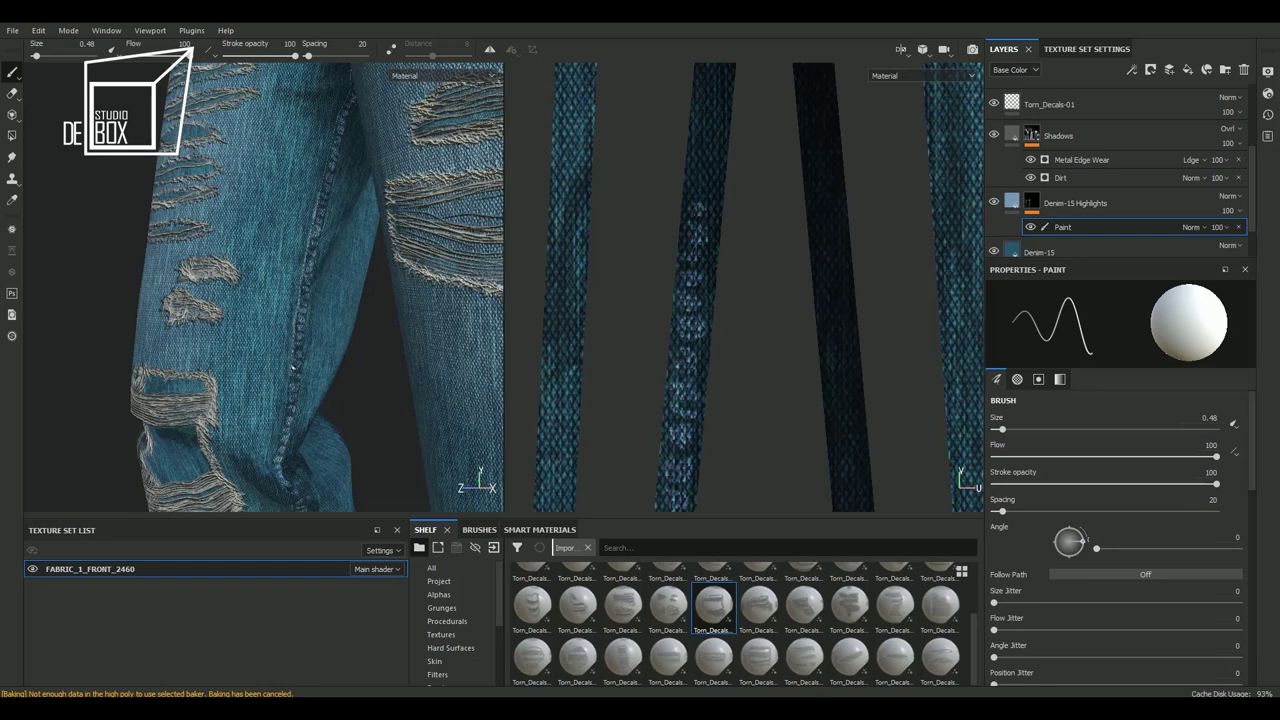
{"action": "scroll", "coordinate": [292, 368], "scroll_direction": "up", "scroll_amount": 2}
{"action": "scroll", "coordinate": [310, 340], "scroll_direction": "up", "scroll_amount": 2}
{"action": "scroll", "coordinate": [339, 307], "scroll_direction": "up", "scroll_amount": 3}
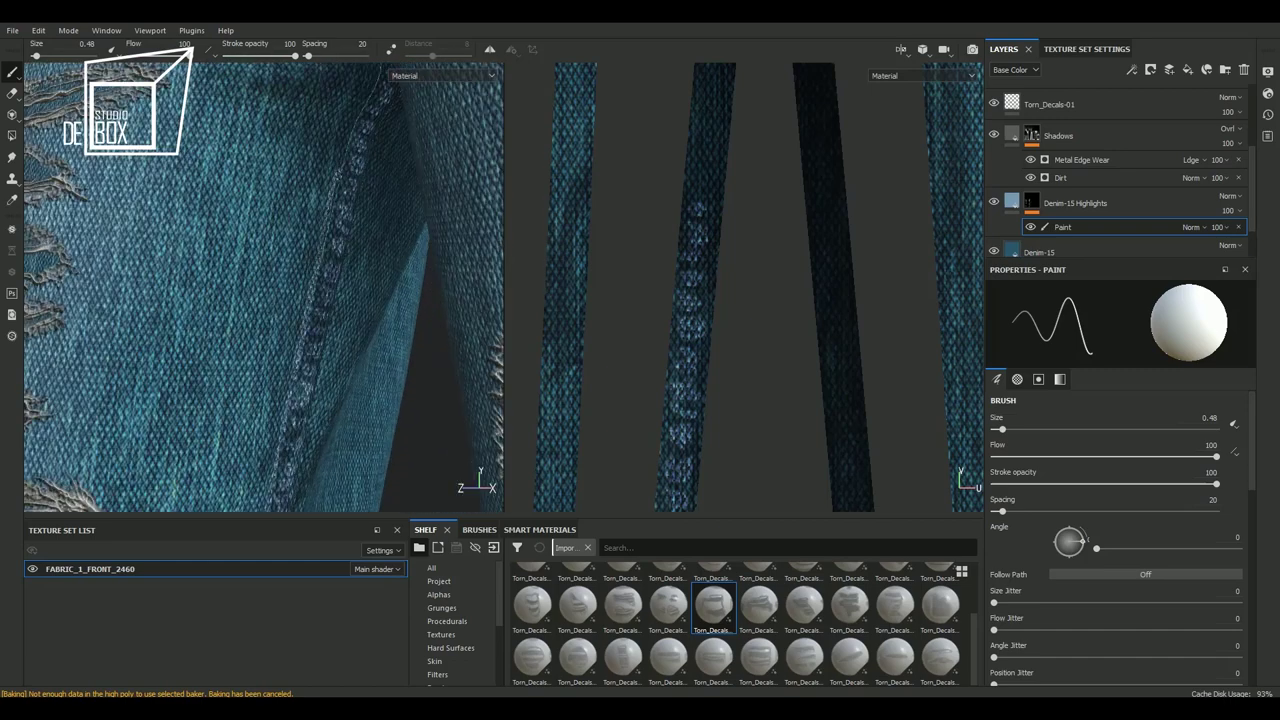
{"action": "left_click_drag", "start_coordinate": [363, 103], "coordinate": [324, 221], "text": "alt"}
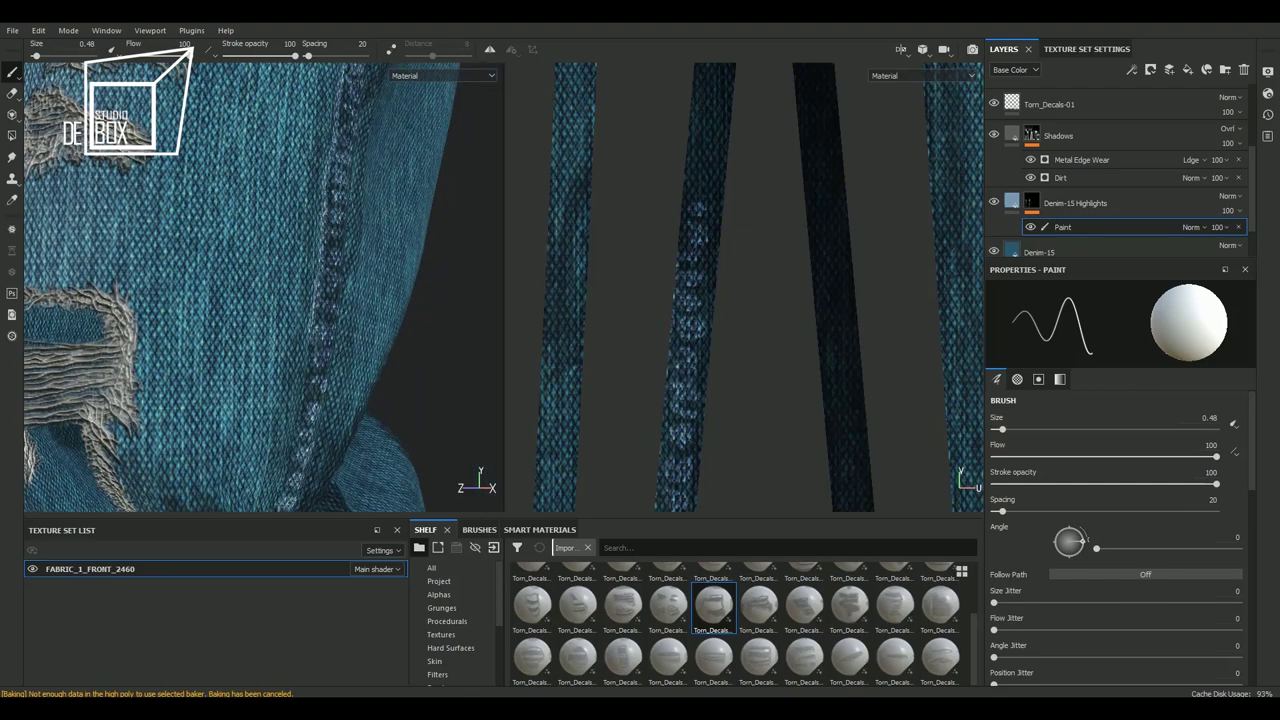
{"action": "left_click_drag", "start_coordinate": [306, 400], "coordinate": [301, 413], "text": "alt"}
{"action": "mouse_move", "coordinate": [340, 255]}
{"action": "left_mouse_down", "text": "alt"}
{"action": "mouse_move", "coordinate": [400, 357]}
{"action": "mouse_move", "coordinate": [285, 172]}
{"action": "mouse_move", "coordinate": [286, 268]}
{"action": "mouse_move", "coordinate": [301, 237]}
{"action": "left_mouse_up", "text": "alt"}
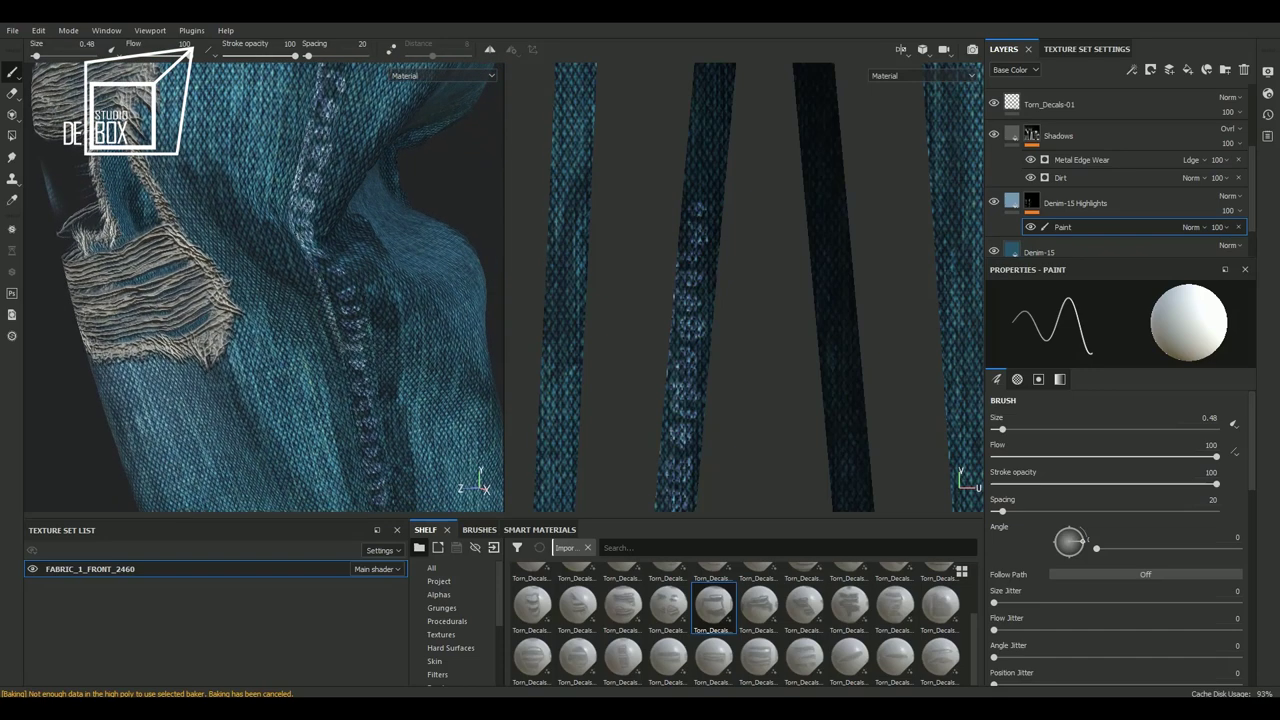
{"action": "left_click_drag", "start_coordinate": [330, 195], "coordinate": [336, 142], "text": "alt"}
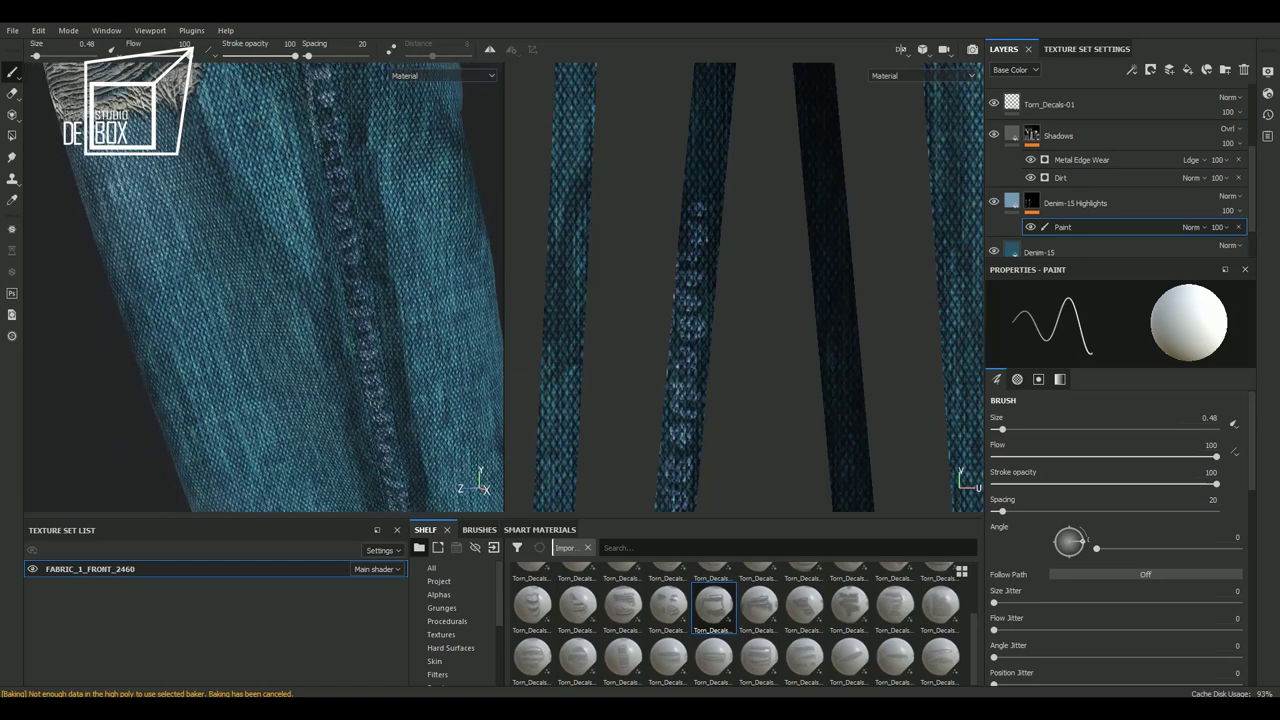
{"action": "left_click_drag", "start_coordinate": [405, 376], "coordinate": [399, 193], "text": "alt"}
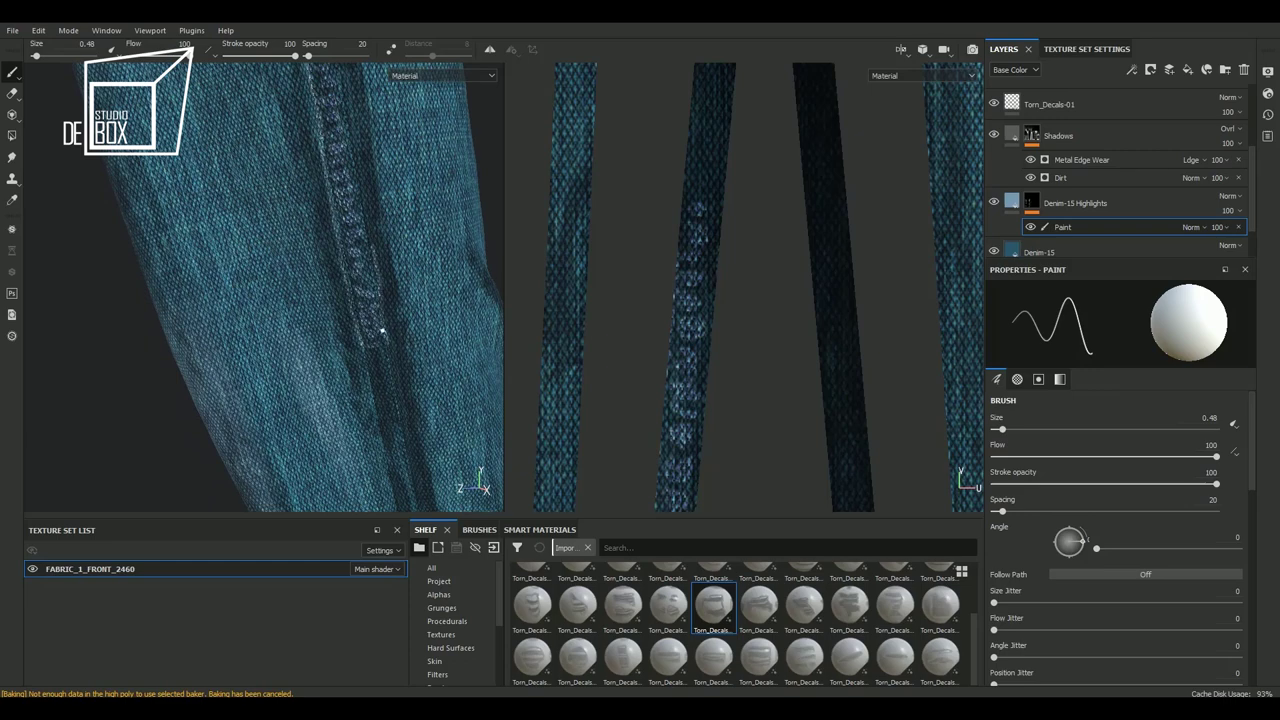
{"action": "left_click_drag", "start_coordinate": [382, 330], "coordinate": [376, 248]}
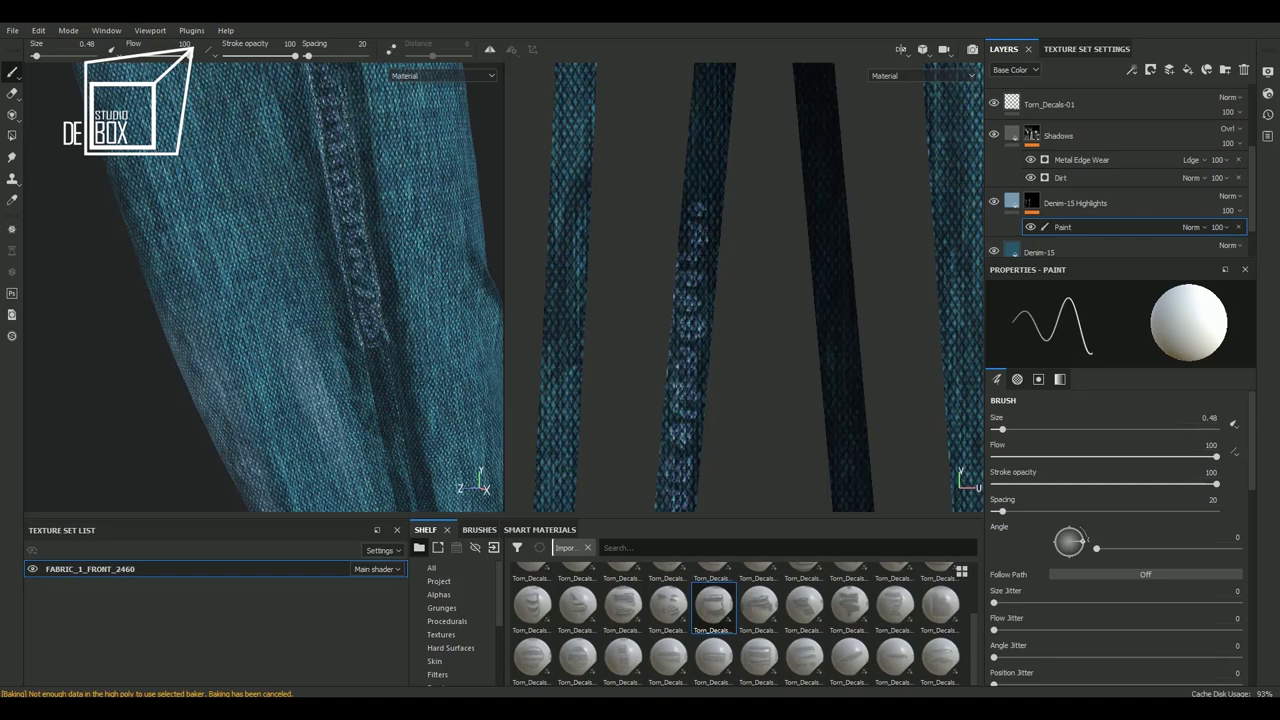
Orbit and zoom around the leg to inspect the torn patches above the seam
{"action": "left_click_drag", "start_coordinate": [346, 91], "coordinate": [394, 376], "text": "alt"}
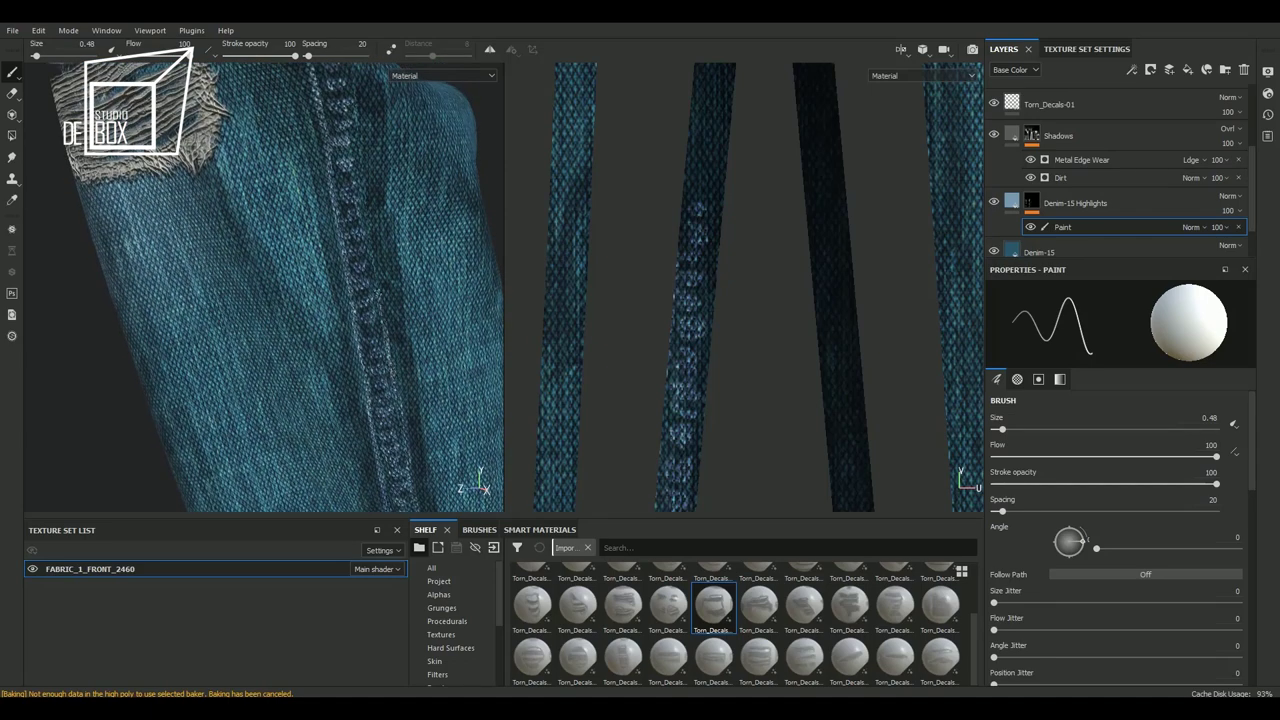
{"action": "mouse_move", "coordinate": [389, 139]}
{"action": "left_mouse_down", "text": "alt"}
{"action": "mouse_move", "coordinate": [417, 277]}
{"action": "mouse_move", "coordinate": [403, 373]}
{"action": "left_mouse_up", "text": "alt"}
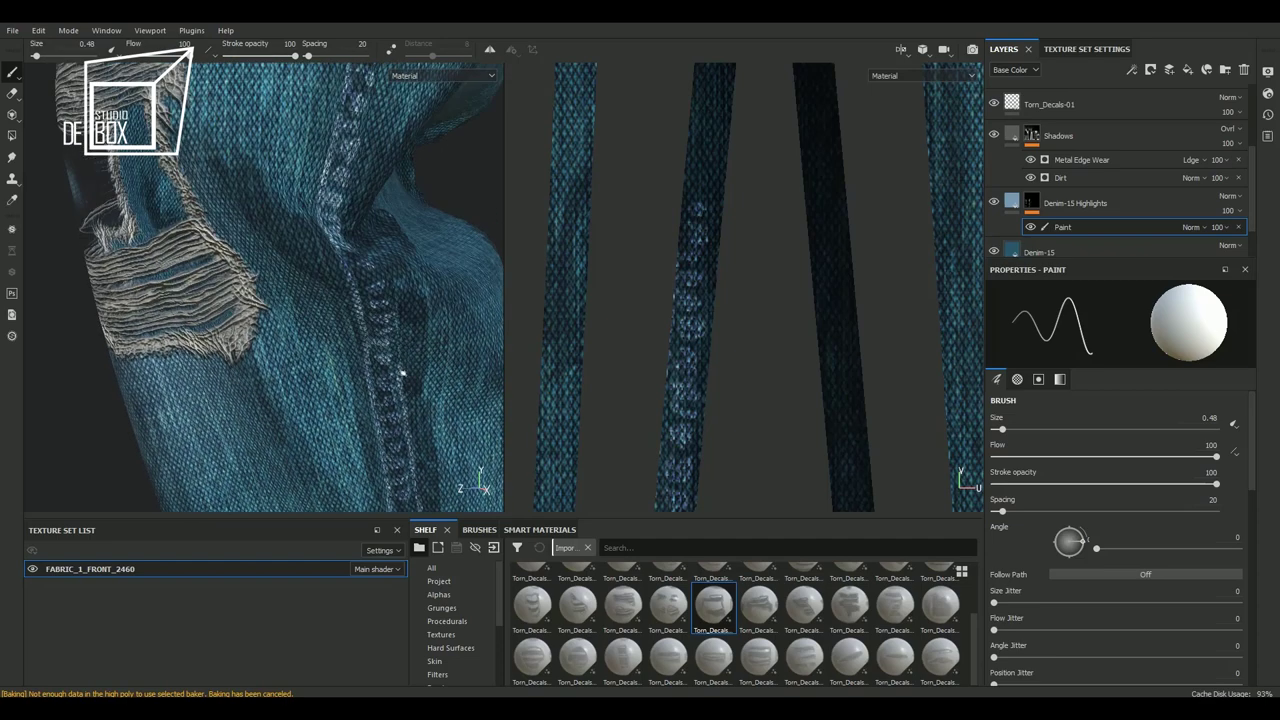
{"action": "left_click_drag", "start_coordinate": [392, 280], "coordinate": [367, 370], "text": "alt"}
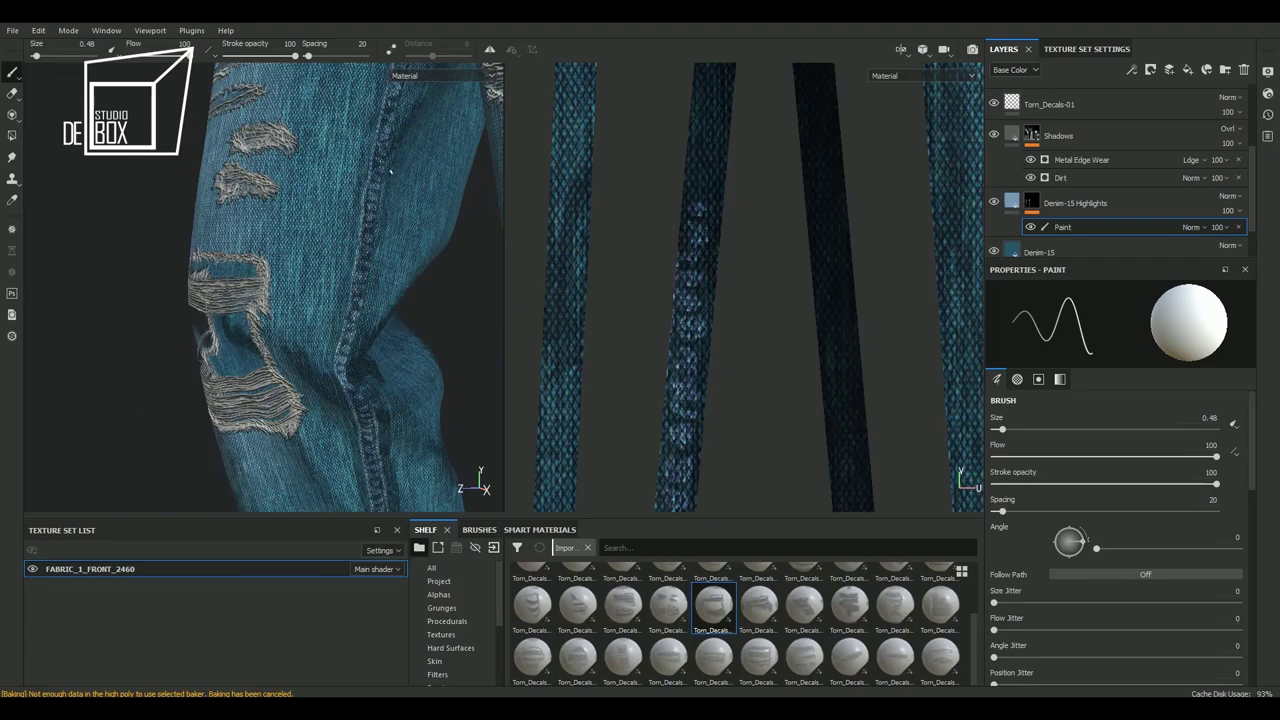
{"action": "scroll", "coordinate": [390, 172], "scroll_direction": "up", "scroll_amount": 3}
{"action": "scroll", "coordinate": [375, 200], "scroll_direction": "up", "scroll_amount": 2}
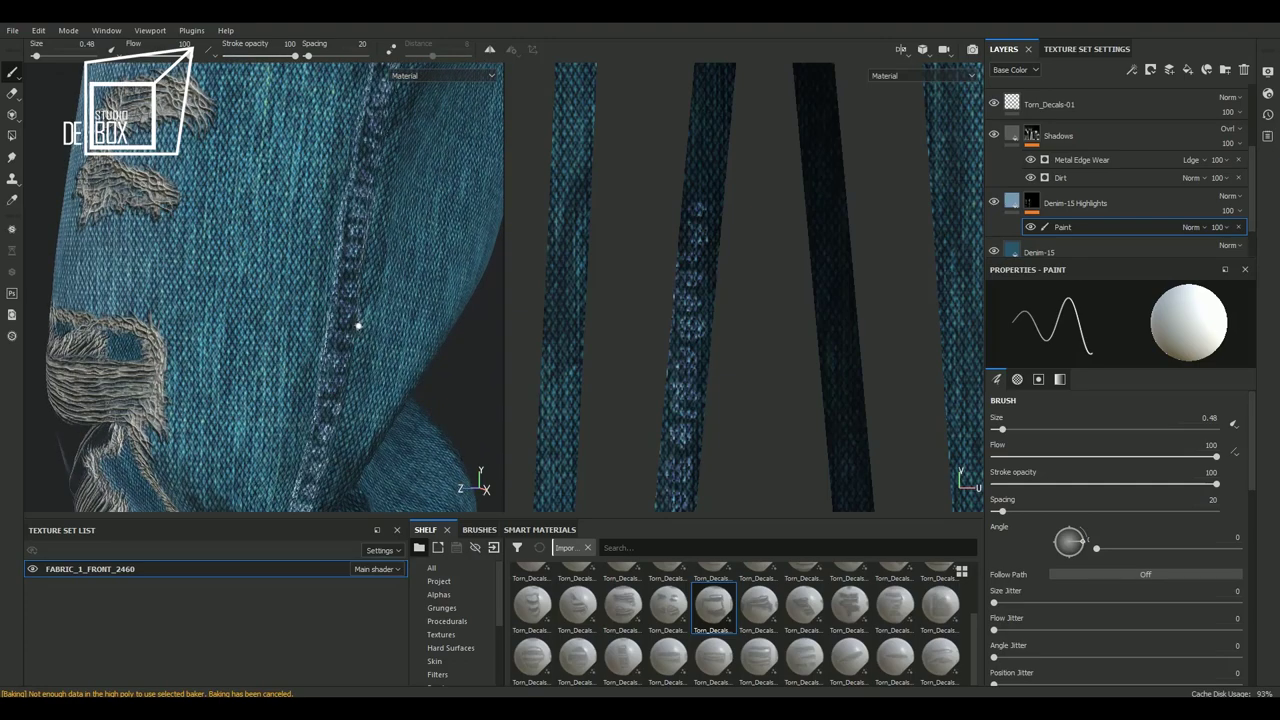
{"action": "scroll", "coordinate": [365, 324], "scroll_direction": "down", "scroll_amount": 3}
{"action": "scroll", "coordinate": [371, 327], "scroll_direction": "down", "scroll_amount": 1}
{"action": "scroll", "coordinate": [389, 298], "scroll_direction": "up", "scroll_amount": 3}
{"action": "scroll", "coordinate": [388, 300], "scroll_direction": "up", "scroll_amount": 2}
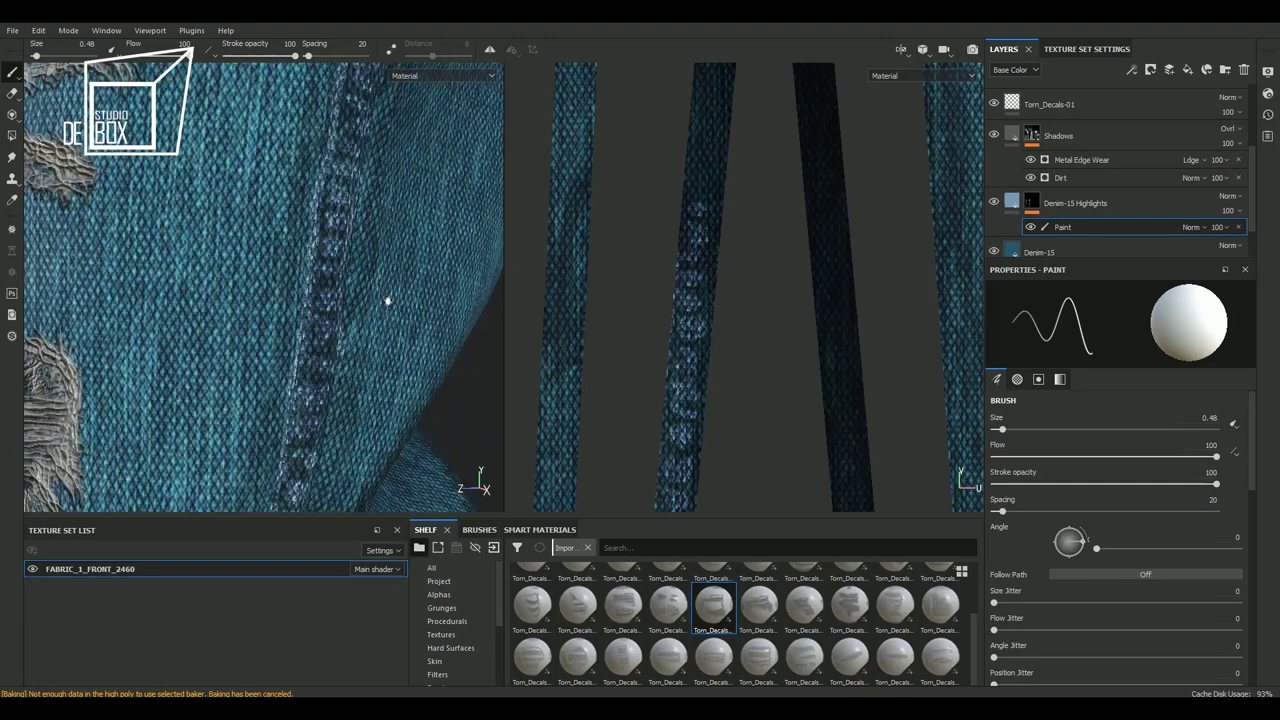
{"action": "scroll", "coordinate": [388, 300], "scroll_direction": "down", "scroll_amount": 3}
{"action": "scroll", "coordinate": [375, 300], "scroll_direction": "down", "scroll_amount": 1}
{"action": "scroll", "coordinate": [366, 300], "scroll_direction": "up", "scroll_amount": 2}
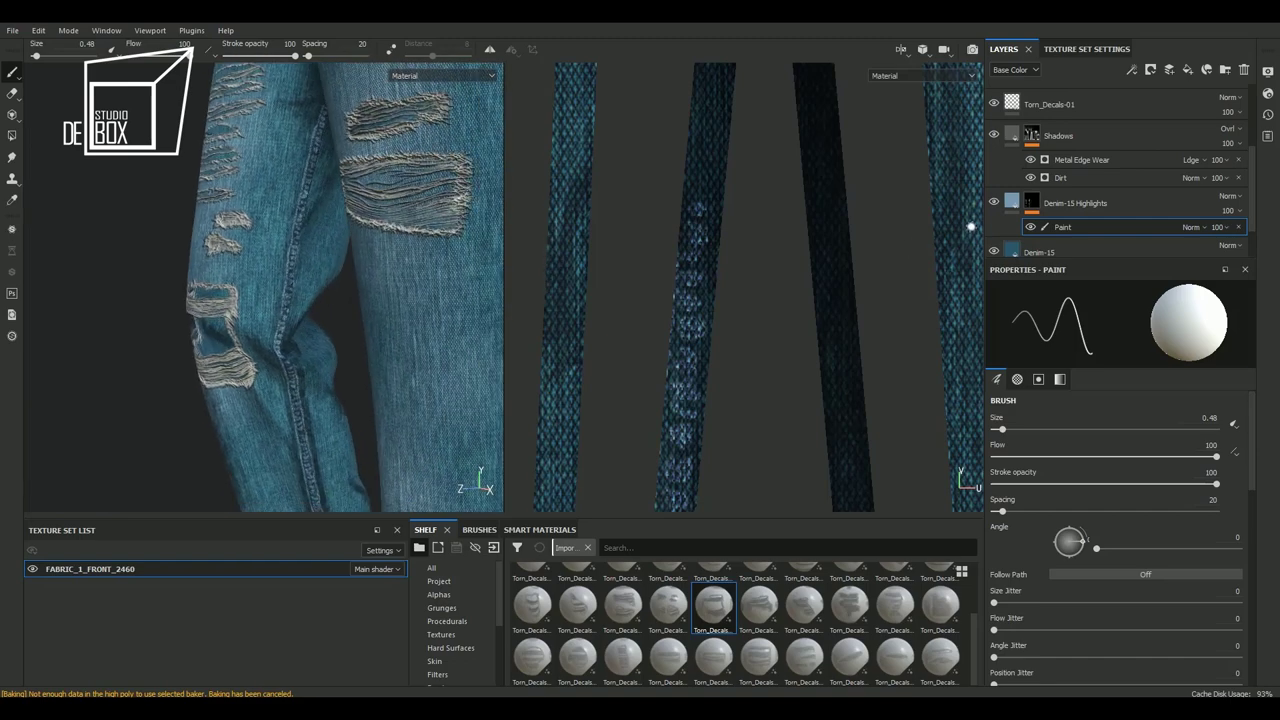
Lower the Denim-15 Highlights main colour hue from 0.5 to 0.49
{"action": "left_click", "coordinate": [1075, 203]}
{"action": "scroll", "coordinate": [1086, 486], "scroll_direction": "down", "scroll_amount": 3}
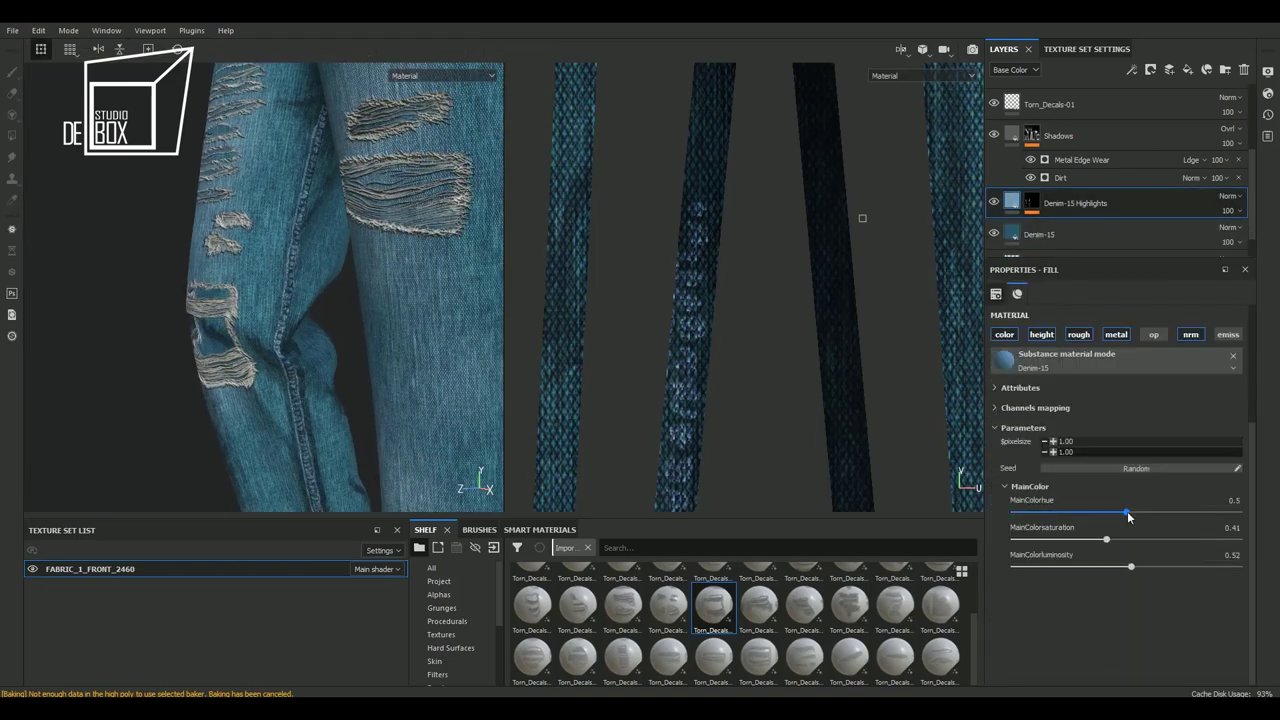
{"action": "left_click_drag", "start_coordinate": [1125, 515], "coordinate": [1123, 512]}
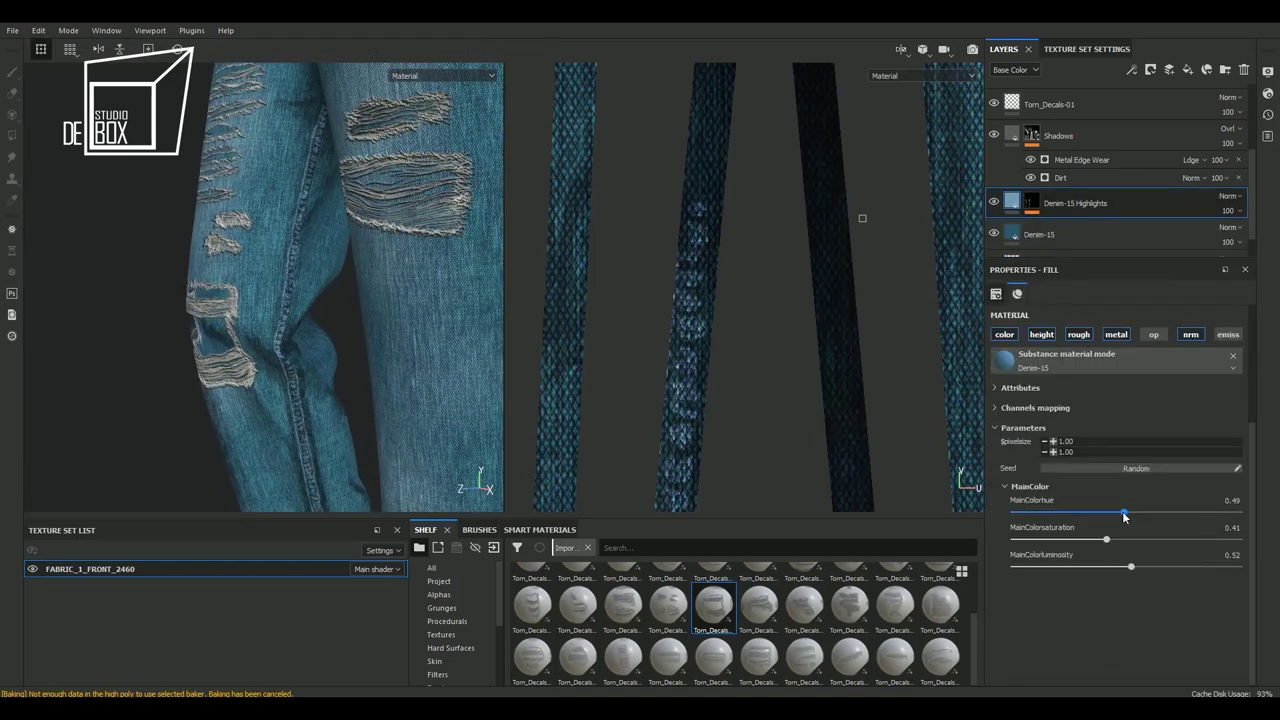
Orbit and zoom around the jeans to inspect the knee rips
{"action": "mouse_move", "coordinate": [316, 393]}
{"action": "left_mouse_down", "text": "alt"}
{"action": "mouse_move", "coordinate": [360, 392]}
{"action": "mouse_move", "coordinate": [333, 383]}
{"action": "left_mouse_up", "text": "alt"}
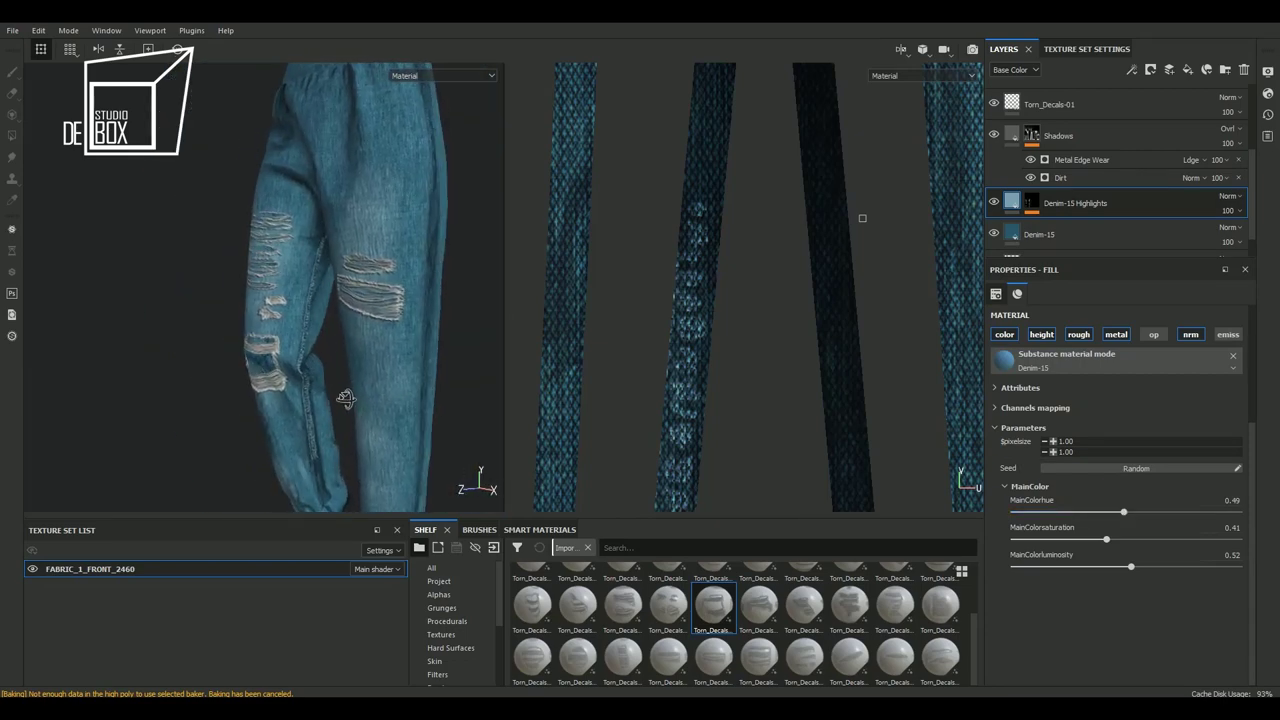
{"action": "mouse_move", "coordinate": [332, 382]}
{"action": "right_mouse_down", "text": "alt"}
{"action": "mouse_move", "coordinate": [323, 374]}
{"action": "mouse_move", "coordinate": [351, 354]}
{"action": "mouse_move", "coordinate": [341, 420]}
{"action": "right_mouse_up", "text": "alt"}
{"action": "left_click_drag", "start_coordinate": [341, 420], "coordinate": [336, 392], "text": "alt"}
{"action": "middle_click_drag", "start_coordinate": [336, 392], "coordinate": [326, 394], "text": "alt"}
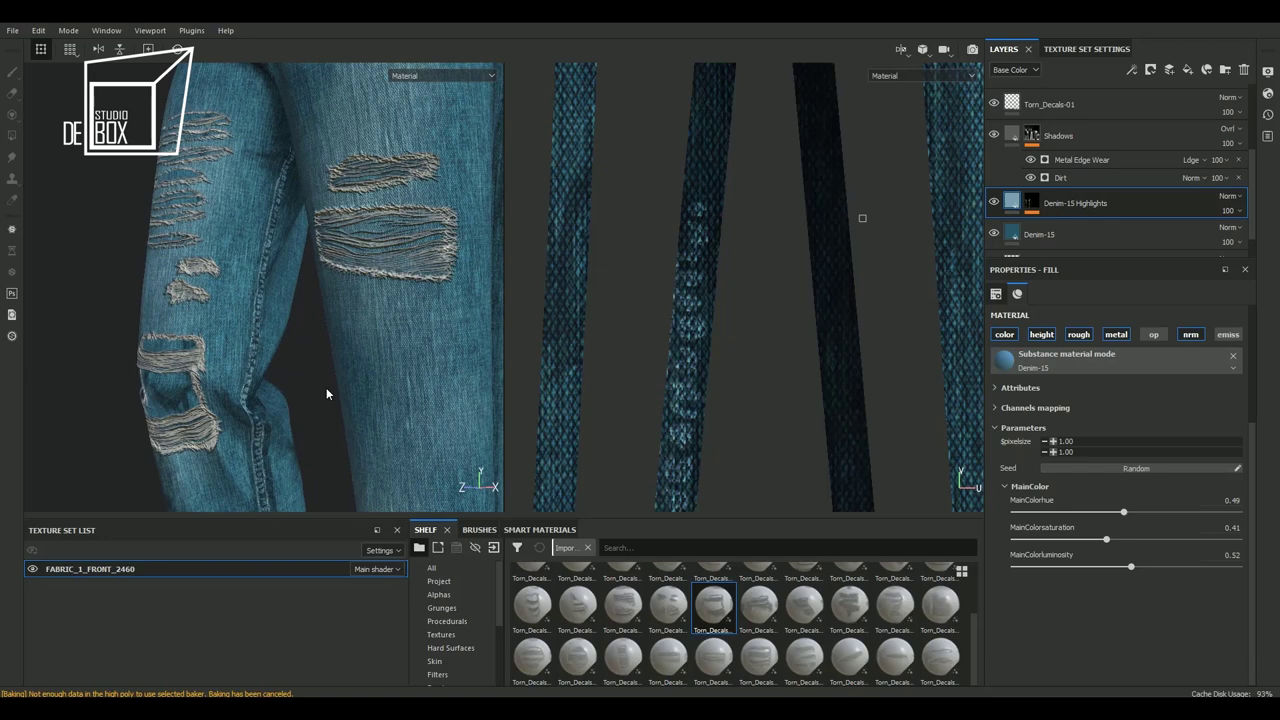
Add a paint effect to the Shadows group with Linear Dodge blending
{"action": "left_click", "coordinate": [1017, 135]}
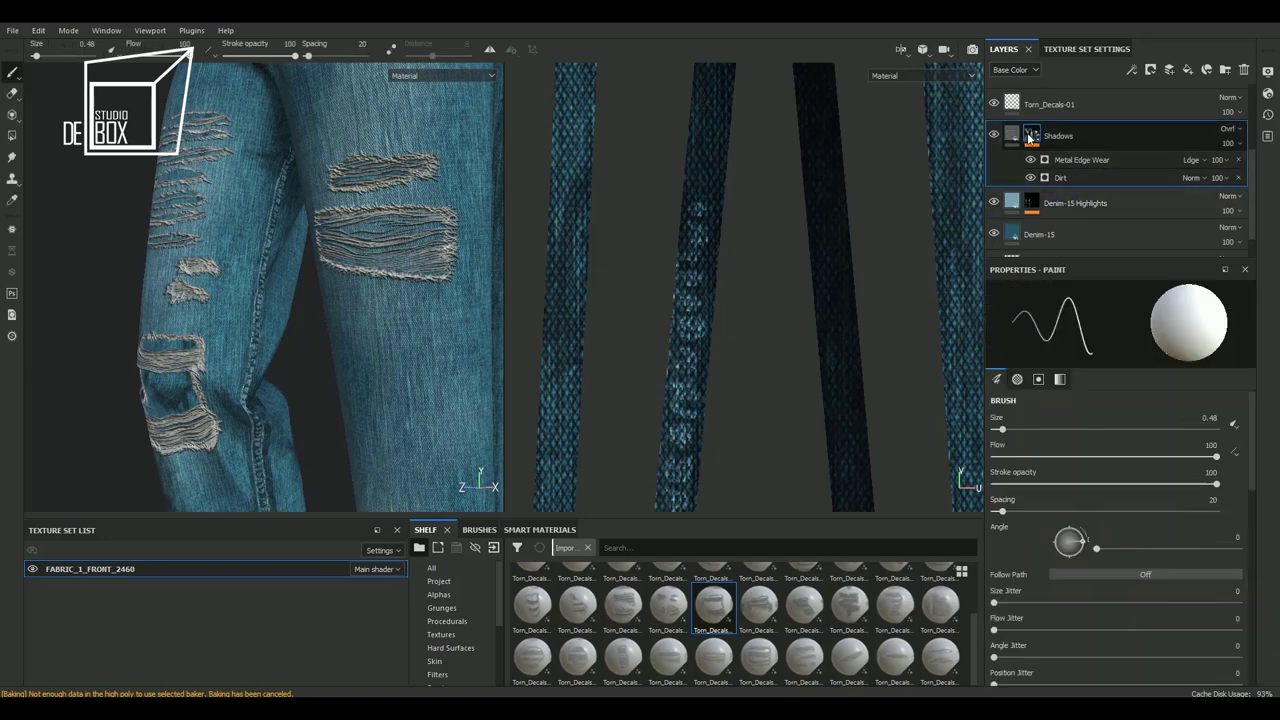
{"action": "right_click", "coordinate": [1017, 135]}
{"action": "left_click", "coordinate": [1090, 382]}
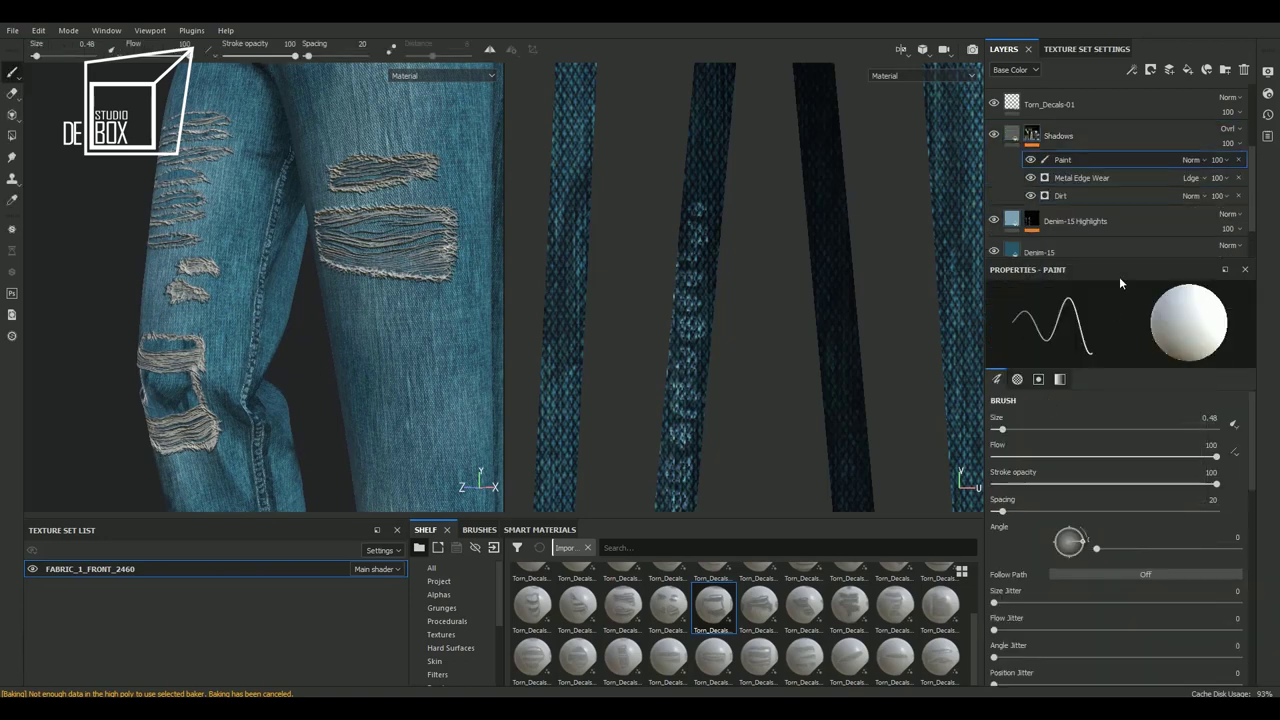
{"action": "left_click", "coordinate": [1199, 158]}
{"action": "left_click", "coordinate": [1200, 290]}
Paint a faint stroke along the upper tear, leaving brush size 3.25 and stroke opacity 29
{"action": "left_click_drag", "start_coordinate": [1002, 429], "coordinate": [1057, 429]}
{"action": "left_click", "coordinate": [1003, 512]}
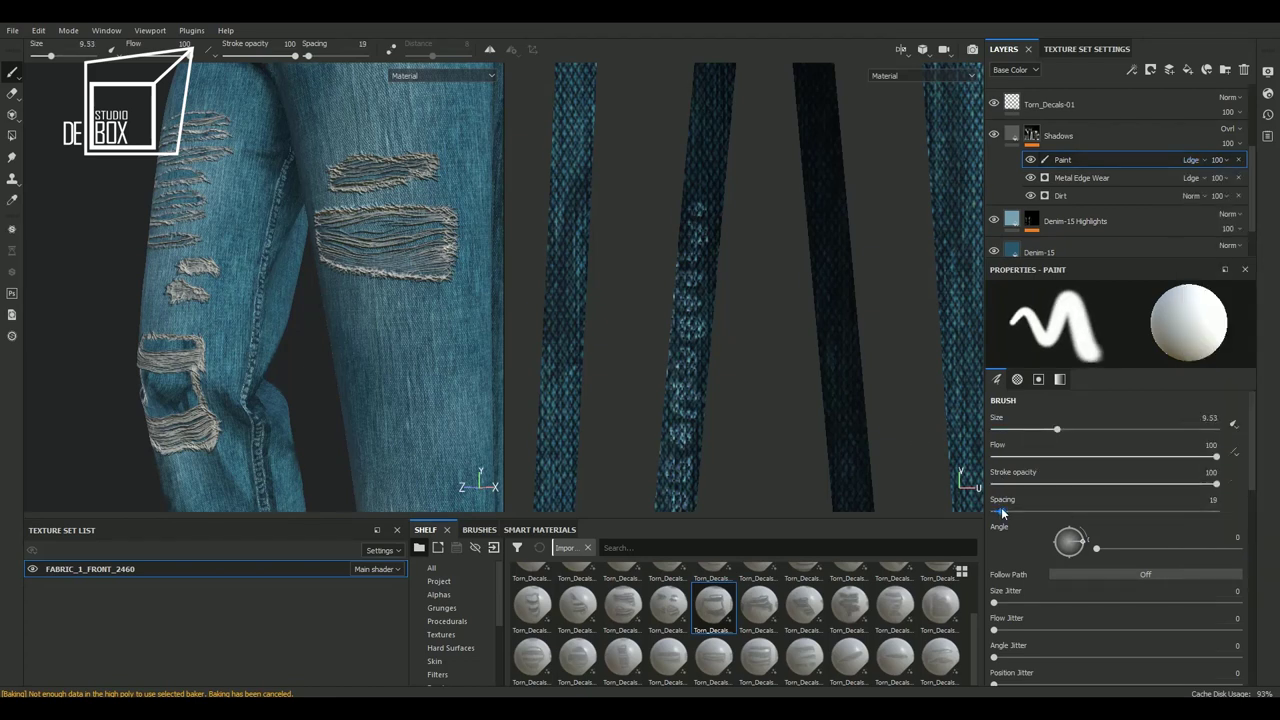
{"action": "left_click", "coordinate": [1004, 484]}
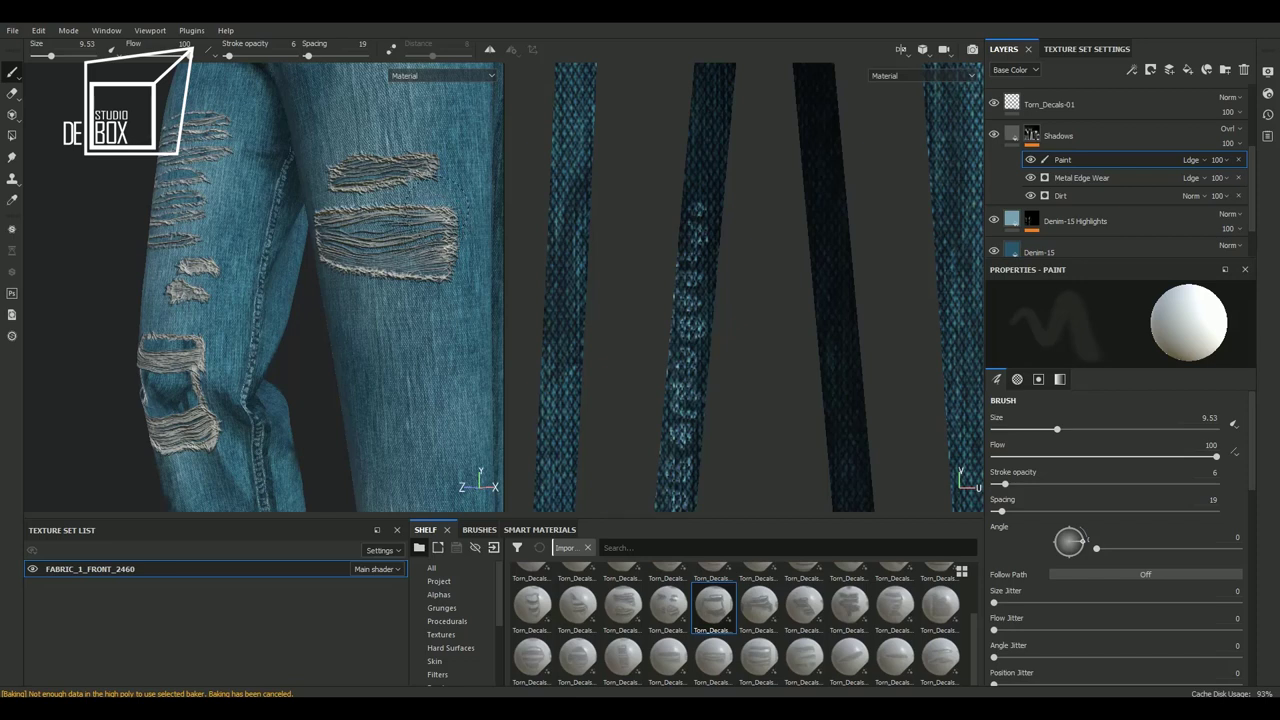
{"action": "left_click_drag", "start_coordinate": [458, 180], "coordinate": [466, 228]}
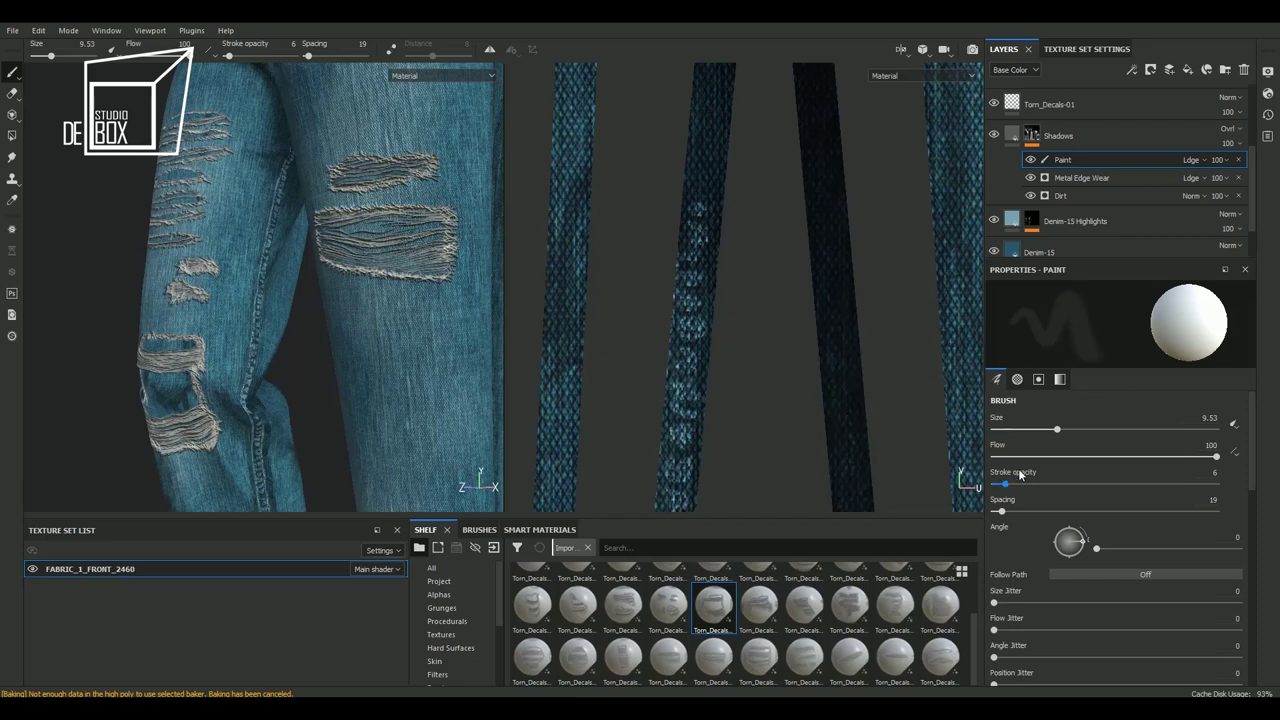
{"action": "left_click_drag", "start_coordinate": [1004, 484], "coordinate": [1056, 484]}
{"action": "left_click_drag", "start_coordinate": [1057, 429], "coordinate": [1028, 432]}
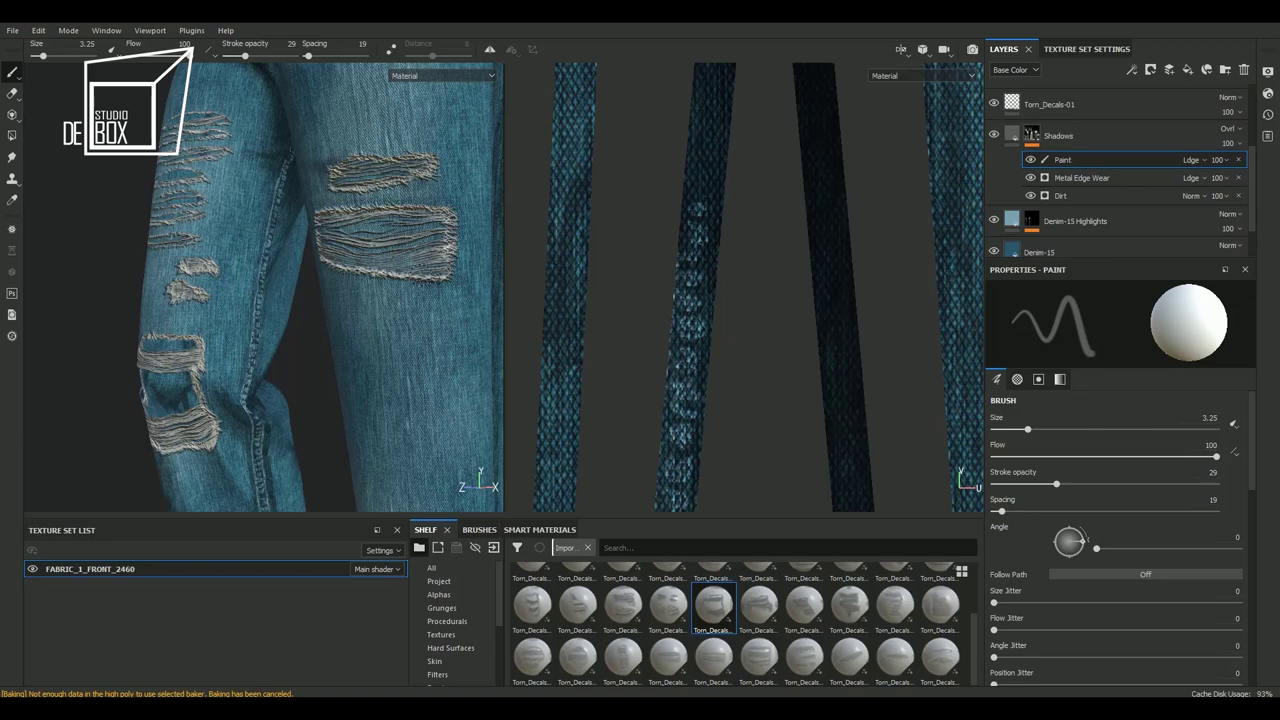
{"action": "scroll", "coordinate": [380, 258], "scroll_direction": "up", "scroll_amount": 2}
{"action": "scroll", "coordinate": [260, 270], "scroll_direction": "up", "scroll_amount": 2}
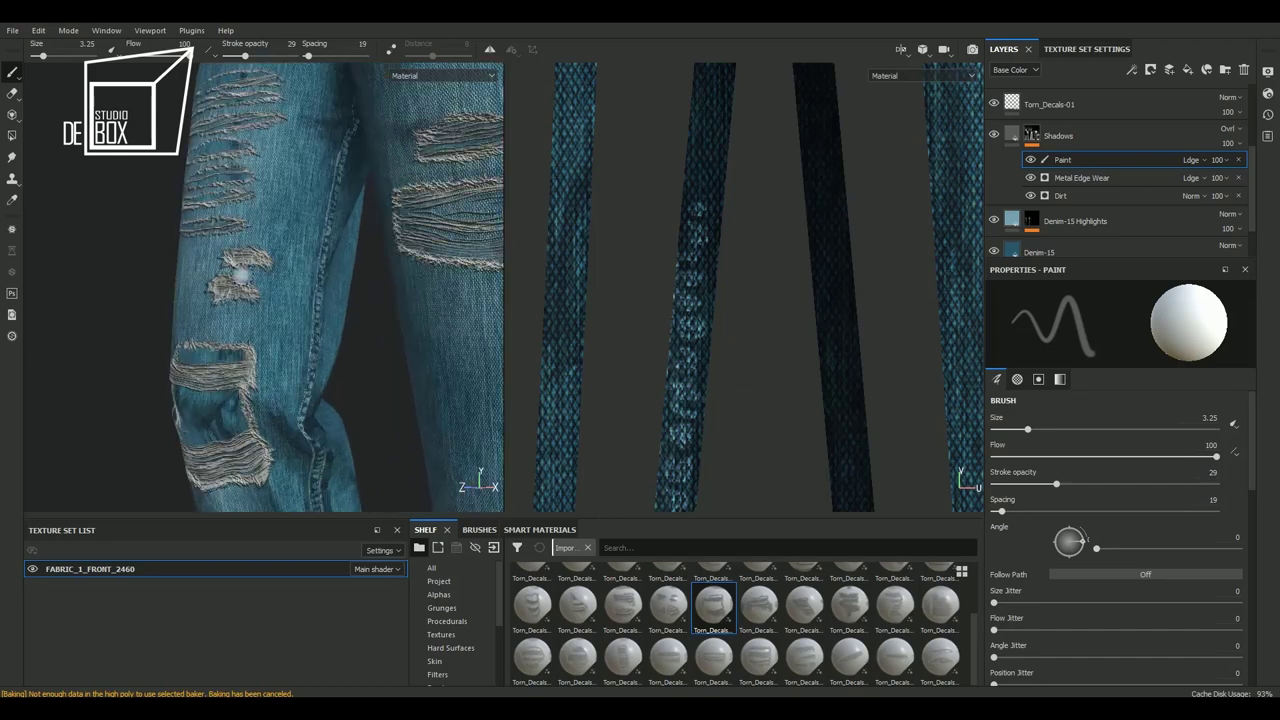
{"action": "scroll", "coordinate": [240, 270], "scroll_direction": "up", "scroll_amount": 2}
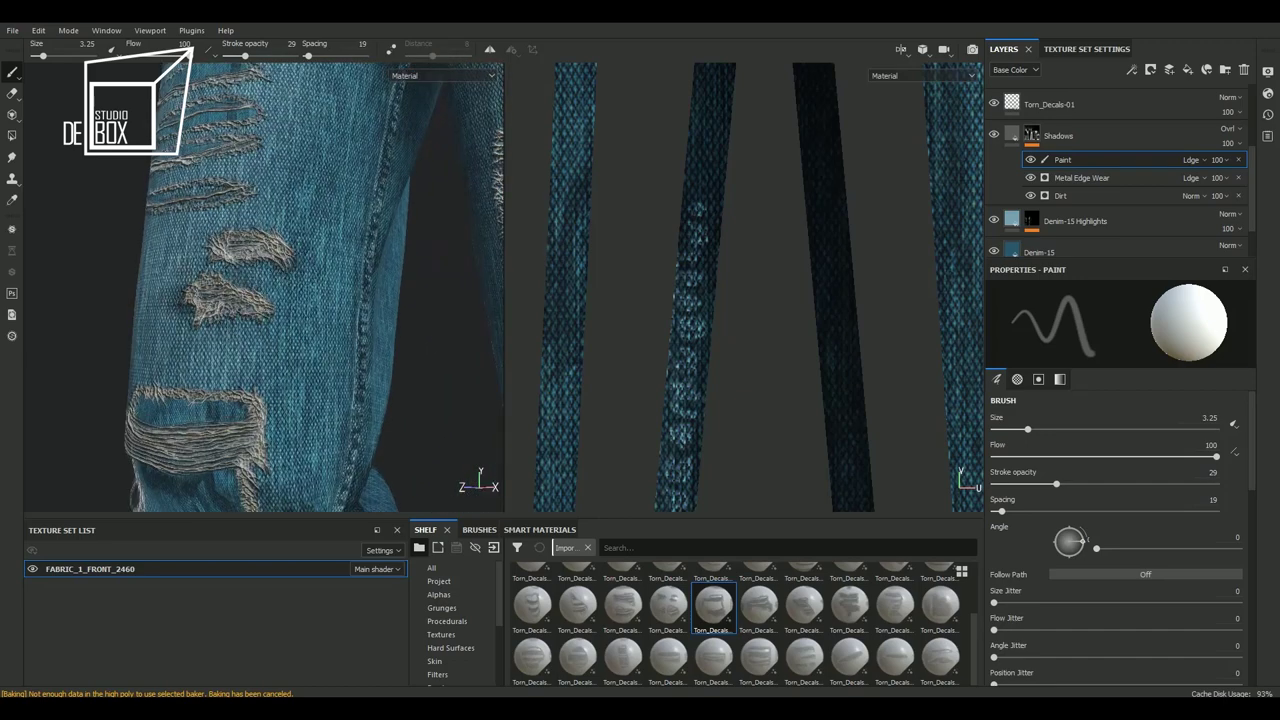
{"action": "scroll", "coordinate": [340, 262], "scroll_direction": "down", "scroll_amount": 3}
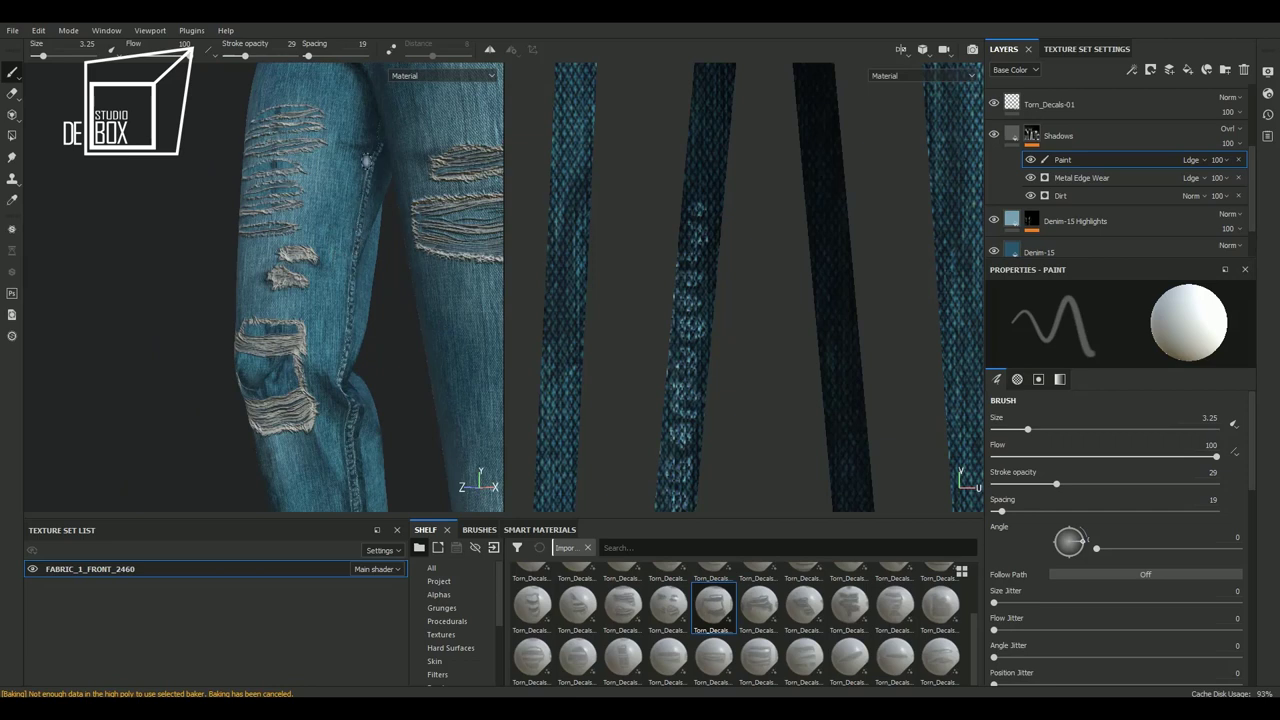
{"action": "left_click_drag", "start_coordinate": [367, 207], "coordinate": [362, 179], "text": "alt"}
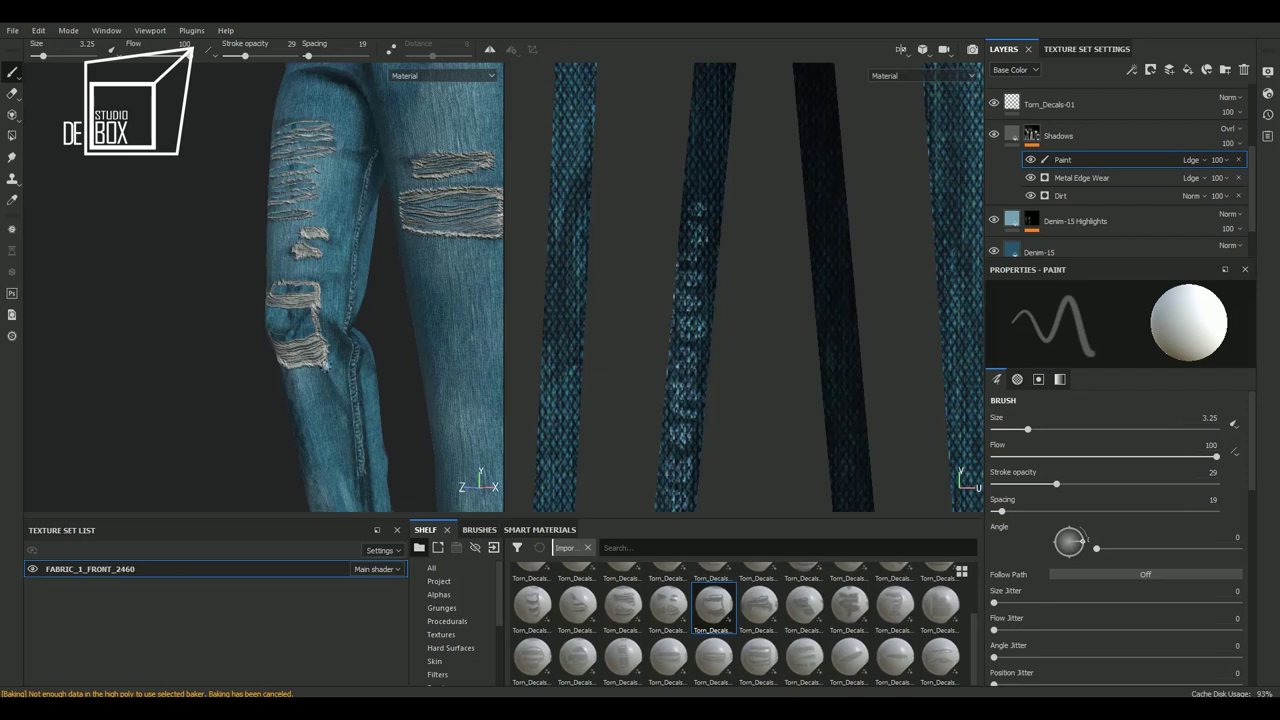
{"action": "left_click_drag", "start_coordinate": [321, 256], "coordinate": [345, 256], "text": "alt"}
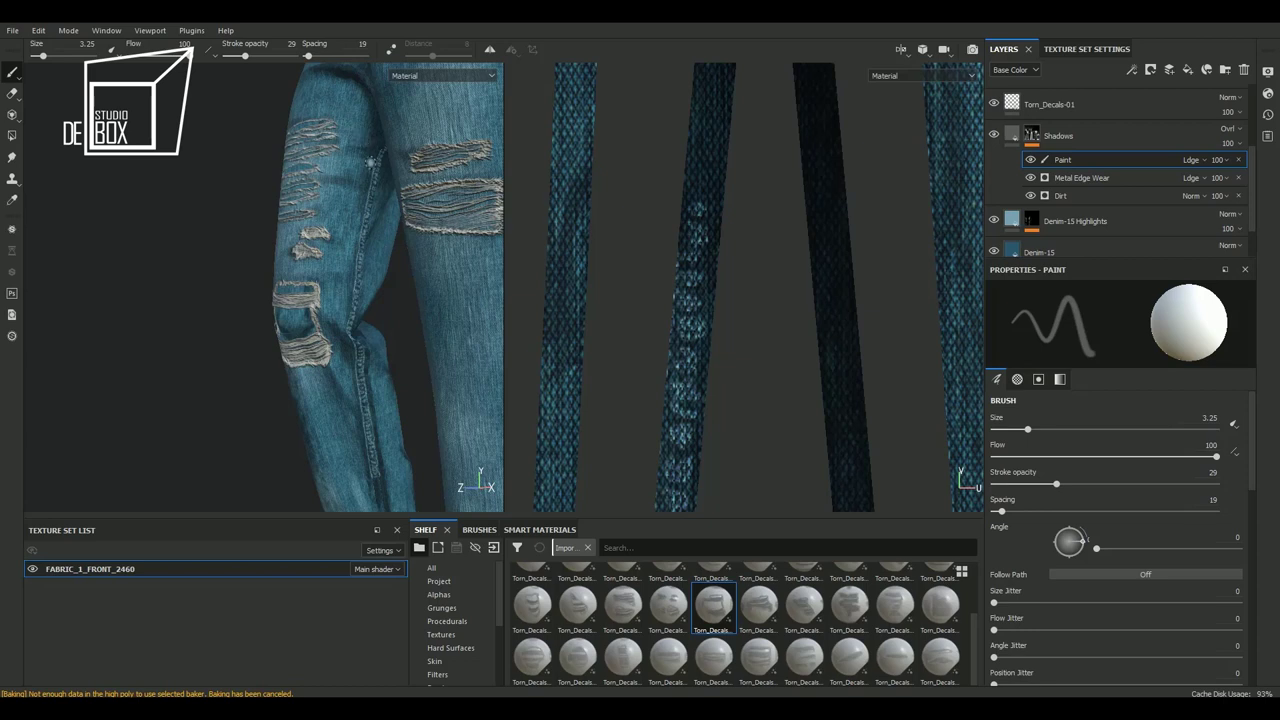
{"action": "key", "text": "ctrl"}
{"action": "left_click_drag", "start_coordinate": [411, 254], "coordinate": [386, 241], "text": "alt"}
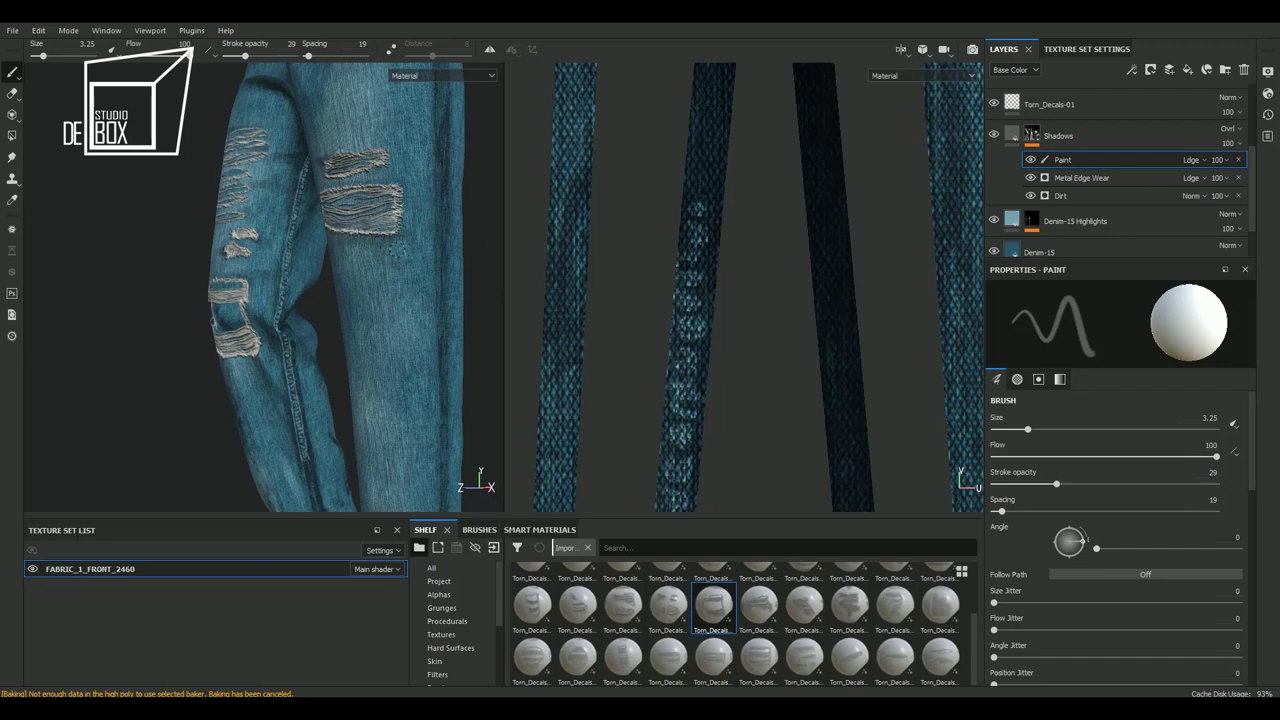
{"action": "mouse_move", "coordinate": [410, 328]}
{"action": "left_mouse_down", "text": "alt"}
{"action": "mouse_move", "coordinate": [440, 385]}
{"action": "mouse_move", "coordinate": [392, 362]}
{"action": "mouse_move", "coordinate": [417, 365]}
{"action": "mouse_move", "coordinate": [400, 391]}
{"action": "mouse_move", "coordinate": [440, 393]}
{"action": "mouse_move", "coordinate": [425, 368]}
{"action": "mouse_move", "coordinate": [408, 369]}
{"action": "left_mouse_up", "text": "alt"}
{"action": "scroll", "coordinate": [468, 384], "scroll_direction": "up", "scroll_amount": 5}
{"action": "middle_click_drag", "start_coordinate": [408, 369], "coordinate": [362, 370], "text": "alt"}
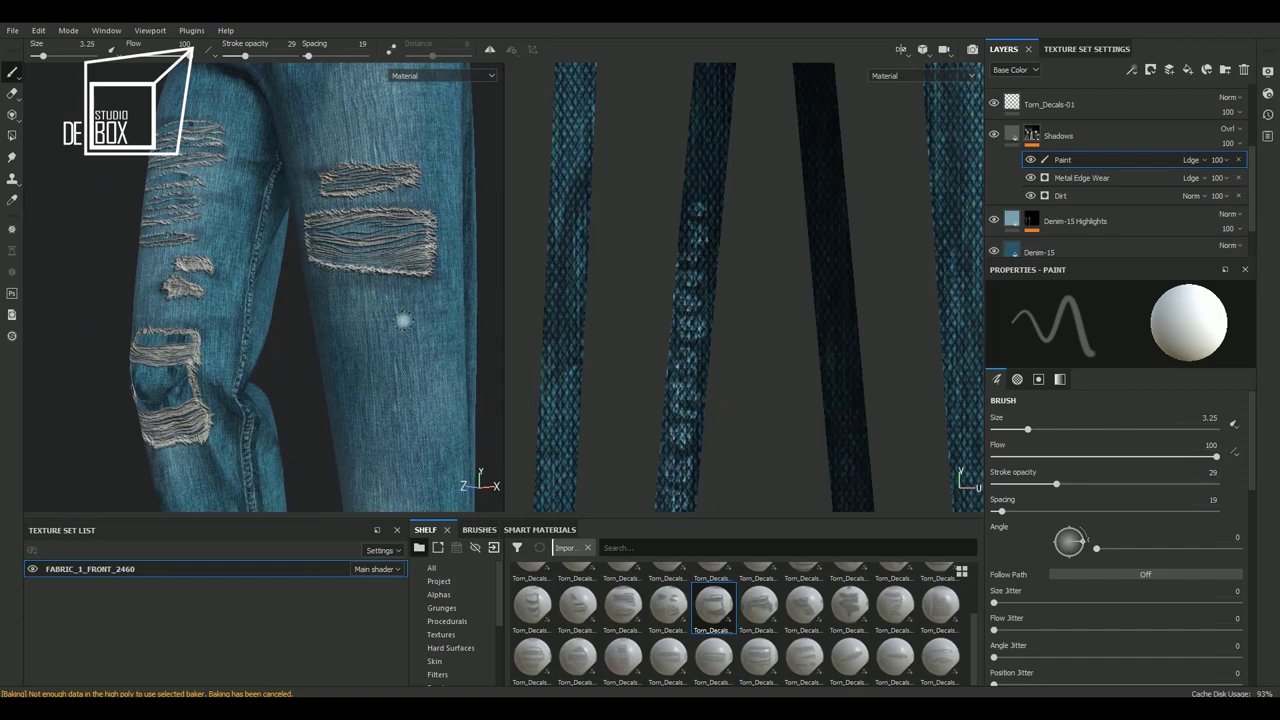
{"action": "mouse_move", "coordinate": [404, 321]}
{"action": "left_mouse_down", "text": "alt"}
{"action": "mouse_move", "coordinate": [398, 377]}
{"action": "mouse_move", "coordinate": [405, 365]}
{"action": "left_mouse_up", "text": "alt"}
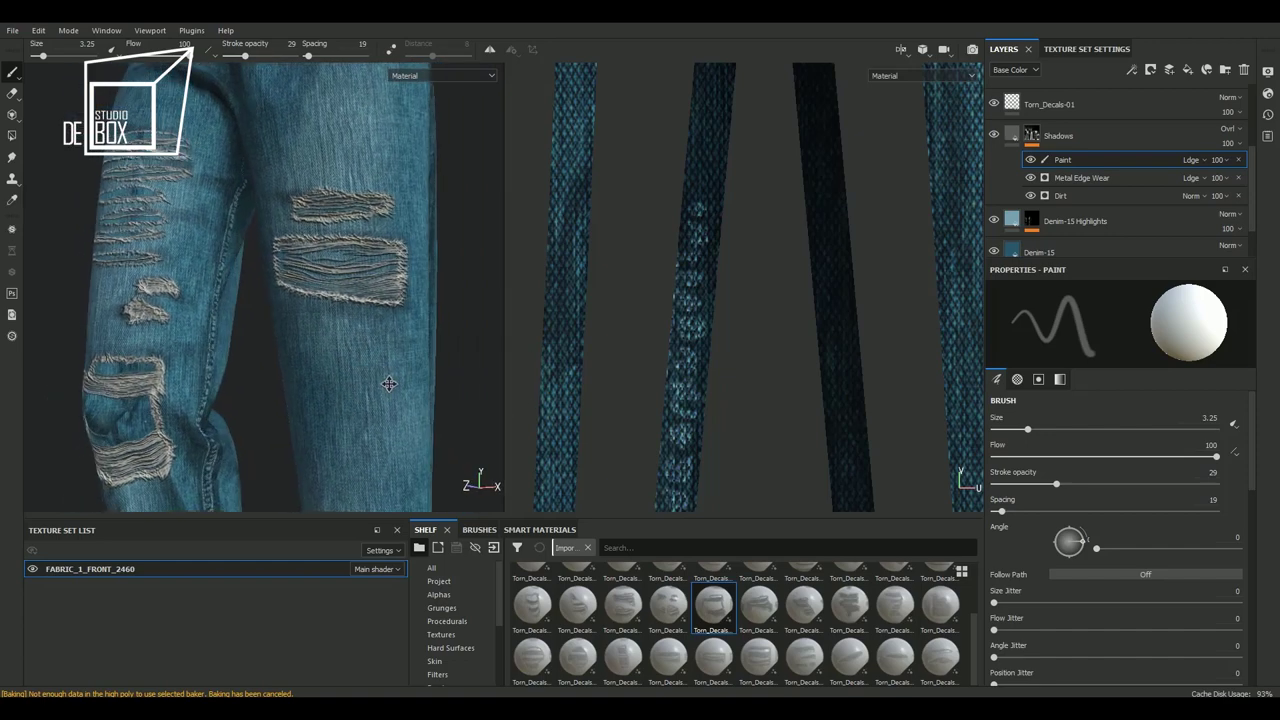
Raise the Denim-15 Highlights colour to saturation 0.42 and luminosity 0.54, keeping hue 0.49
{"action": "left_click", "coordinate": [1003, 220]}
{"action": "scroll", "coordinate": [1115, 565], "scroll_direction": "down", "scroll_amount": 4}
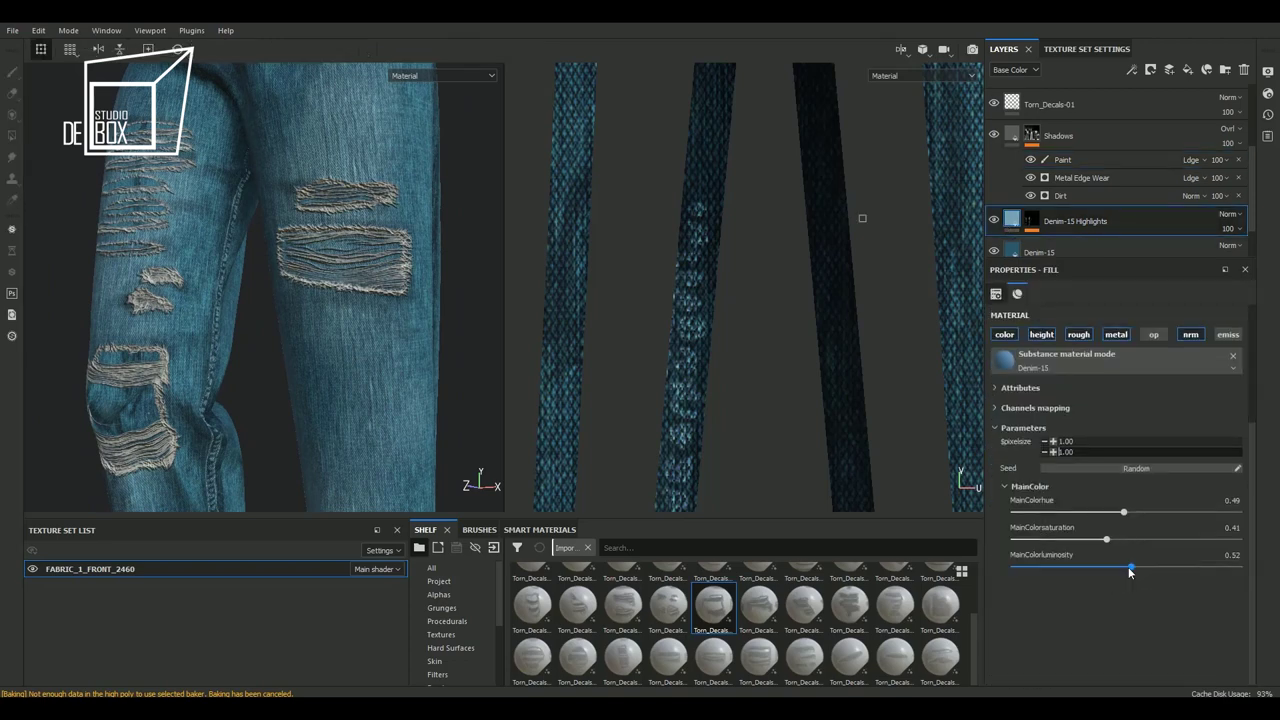
{"action": "left_click_drag", "start_coordinate": [1140, 569], "coordinate": [1142, 568]}
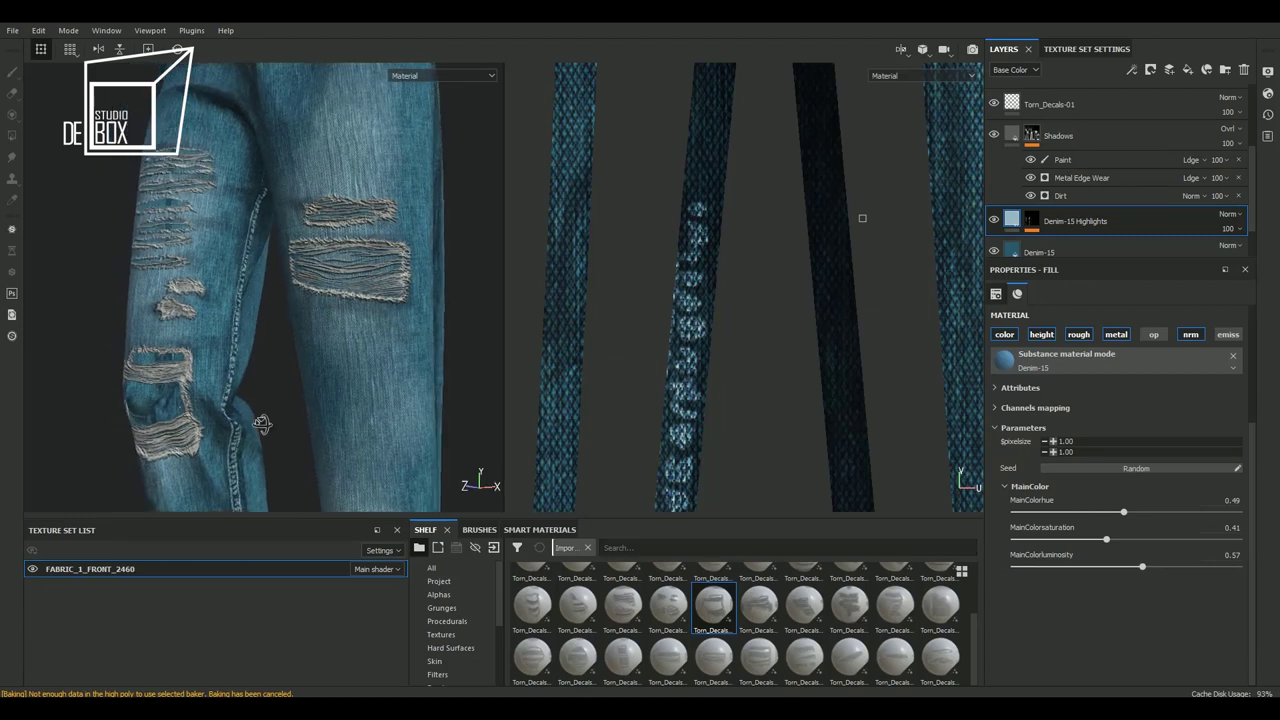
{"action": "left_click_drag", "start_coordinate": [1108, 539], "coordinate": [1134, 541]}
{"action": "left_click_drag", "start_coordinate": [743, 486], "coordinate": [284, 352], "text": "alt"}
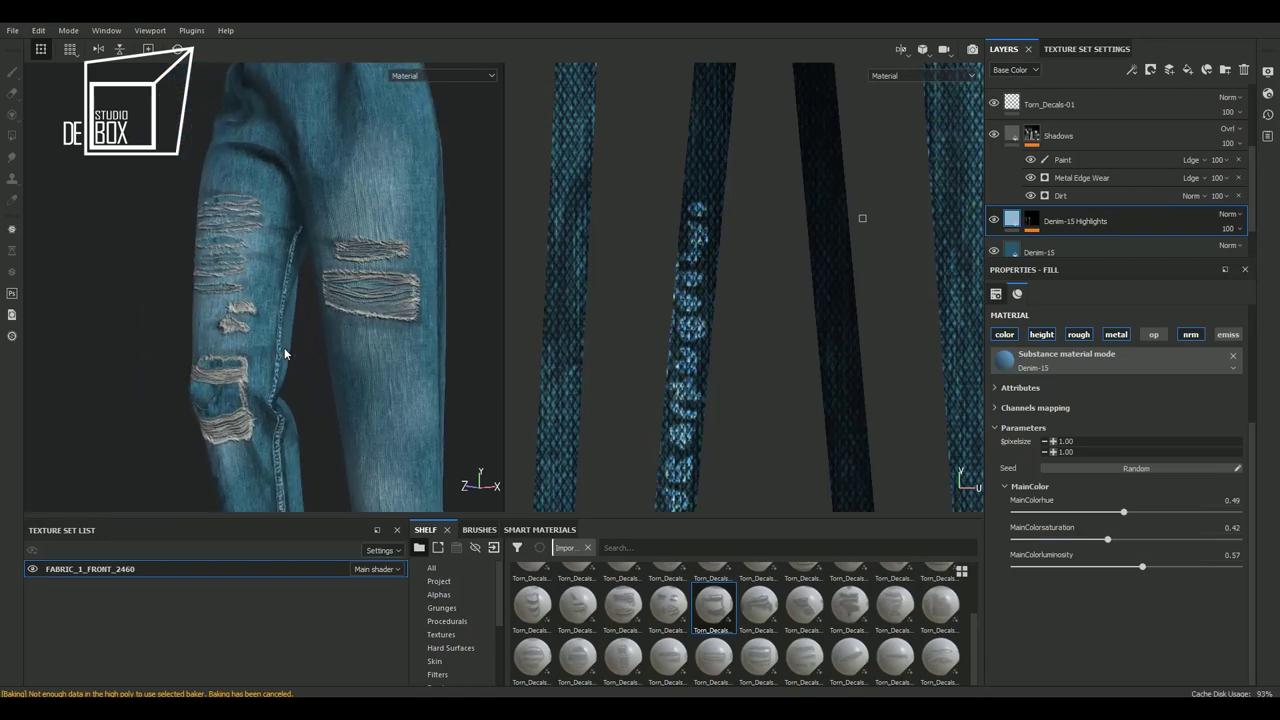
{"action": "scroll", "coordinate": [284, 347], "scroll_direction": "up", "scroll_amount": 2}
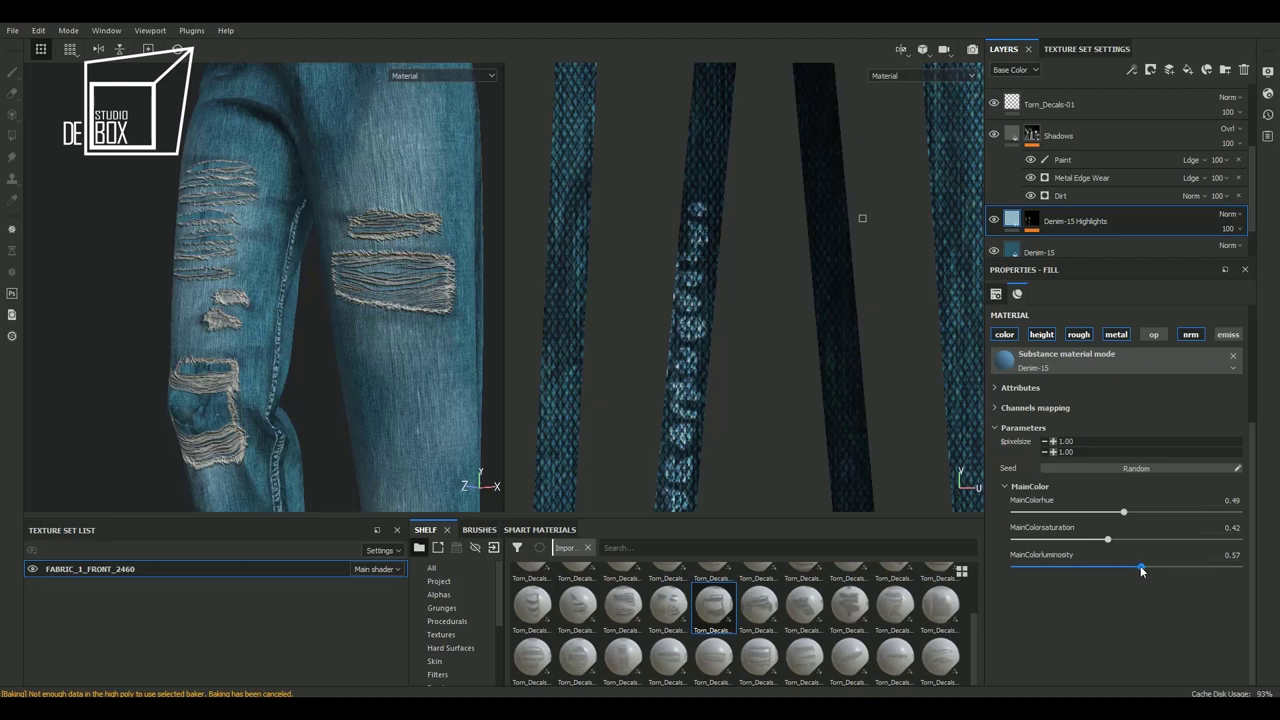
{"action": "left_click_drag", "start_coordinate": [1140, 565], "coordinate": [1135, 567]}
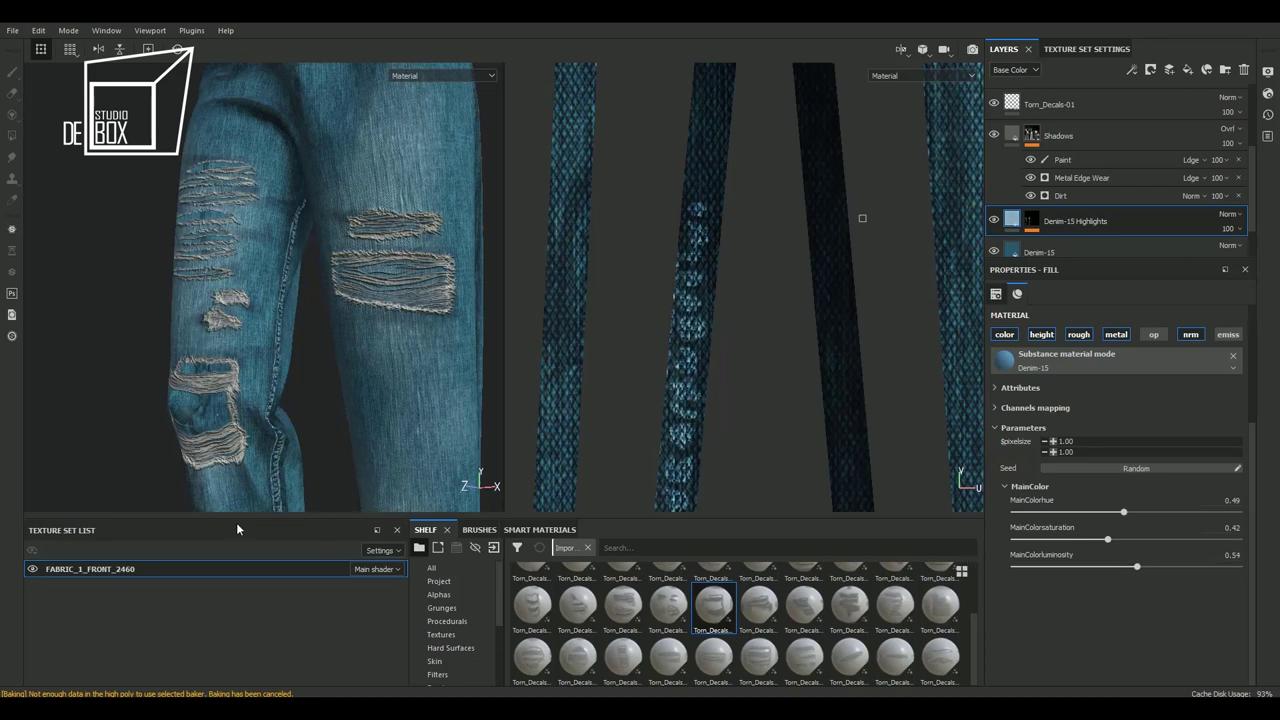
{"action": "mouse_move", "coordinate": [337, 400]}
{"action": "middle_mouse_down"}
{"action": "mouse_move", "coordinate": [278, 395]}
{"action": "mouse_move", "coordinate": [286, 407]}
{"action": "middle_mouse_up"}
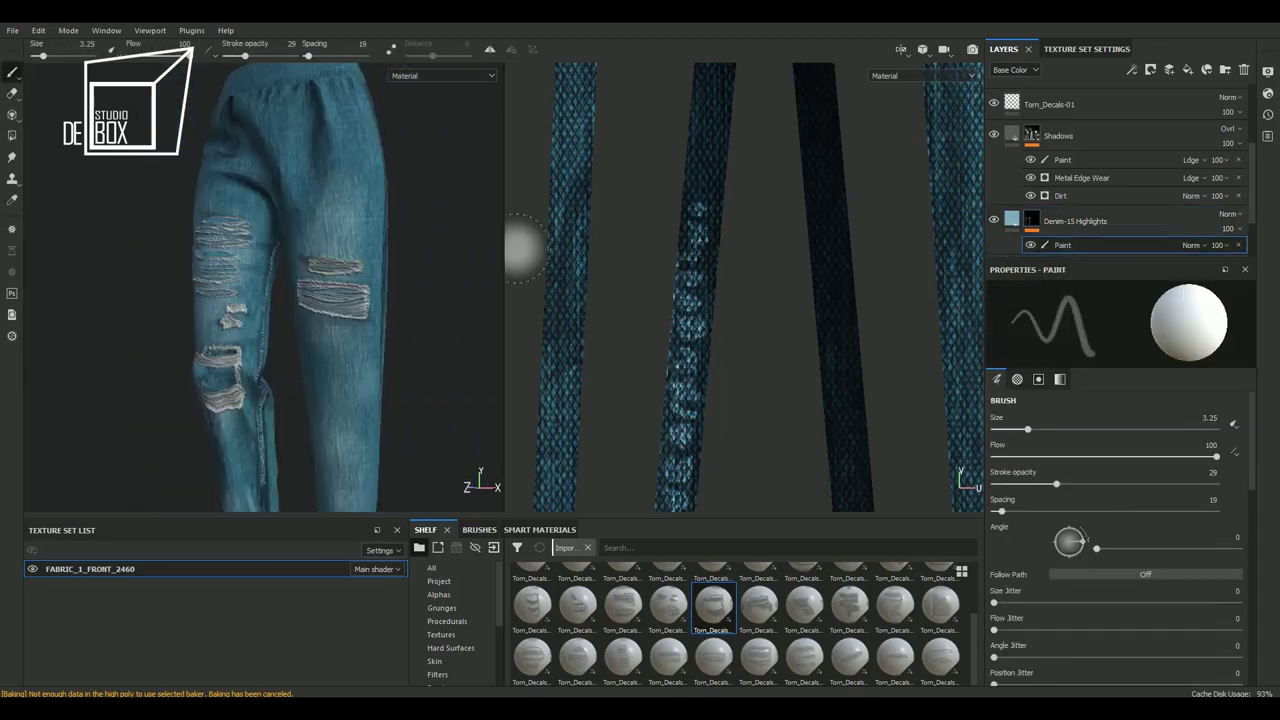
Drop stroke opacity to 16 and paint a faint lighter highlight across the knee
{"action": "scroll", "coordinate": [330, 280], "scroll_direction": "up", "scroll_amount": 1}
{"action": "scroll", "coordinate": [337, 277], "scroll_direction": "up", "scroll_amount": 2}
{"action": "scroll", "coordinate": [293, 250], "scroll_direction": "up", "scroll_amount": 1}
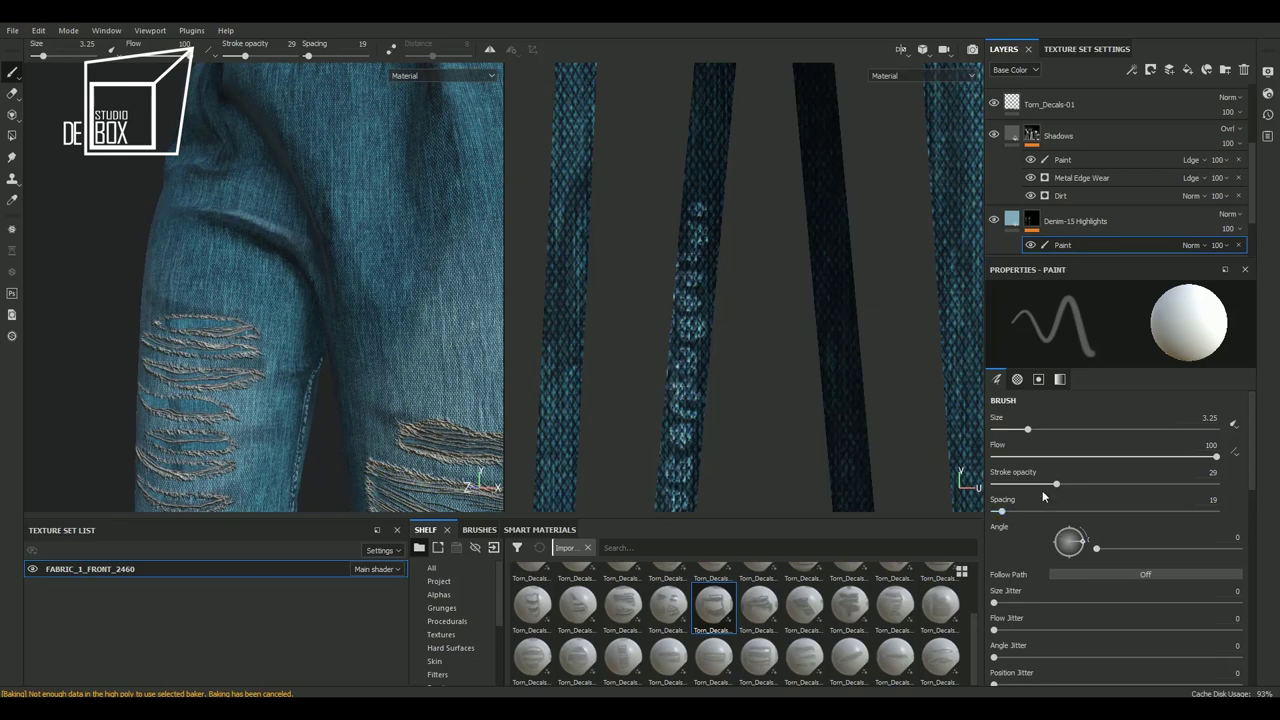
{"action": "left_click_drag", "start_coordinate": [1056, 483], "coordinate": [1027, 483]}
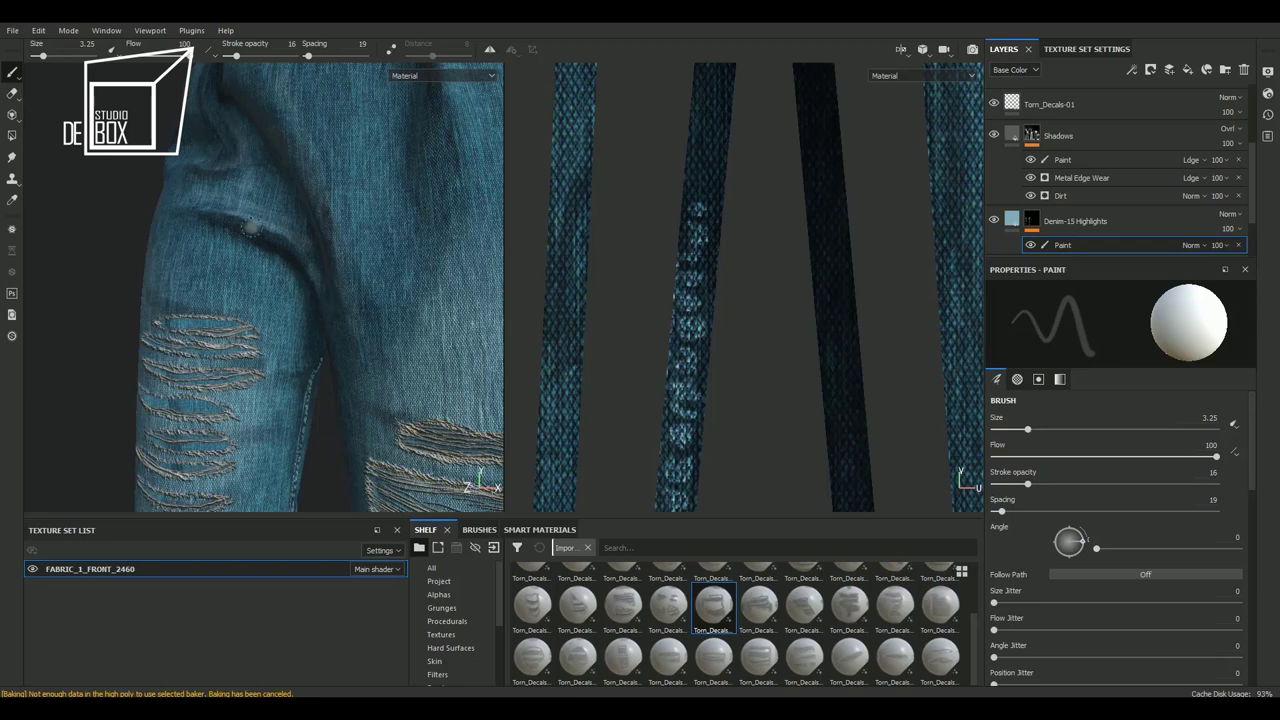
{"action": "mouse_move", "coordinate": [172, 292]}
{"action": "left_mouse_down"}
{"action": "mouse_move", "coordinate": [282, 310]}
{"action": "mouse_move", "coordinate": [346, 194]}
{"action": "mouse_move", "coordinate": [352, 254]}
{"action": "mouse_move", "coordinate": [314, 263]}
{"action": "left_mouse_up"}
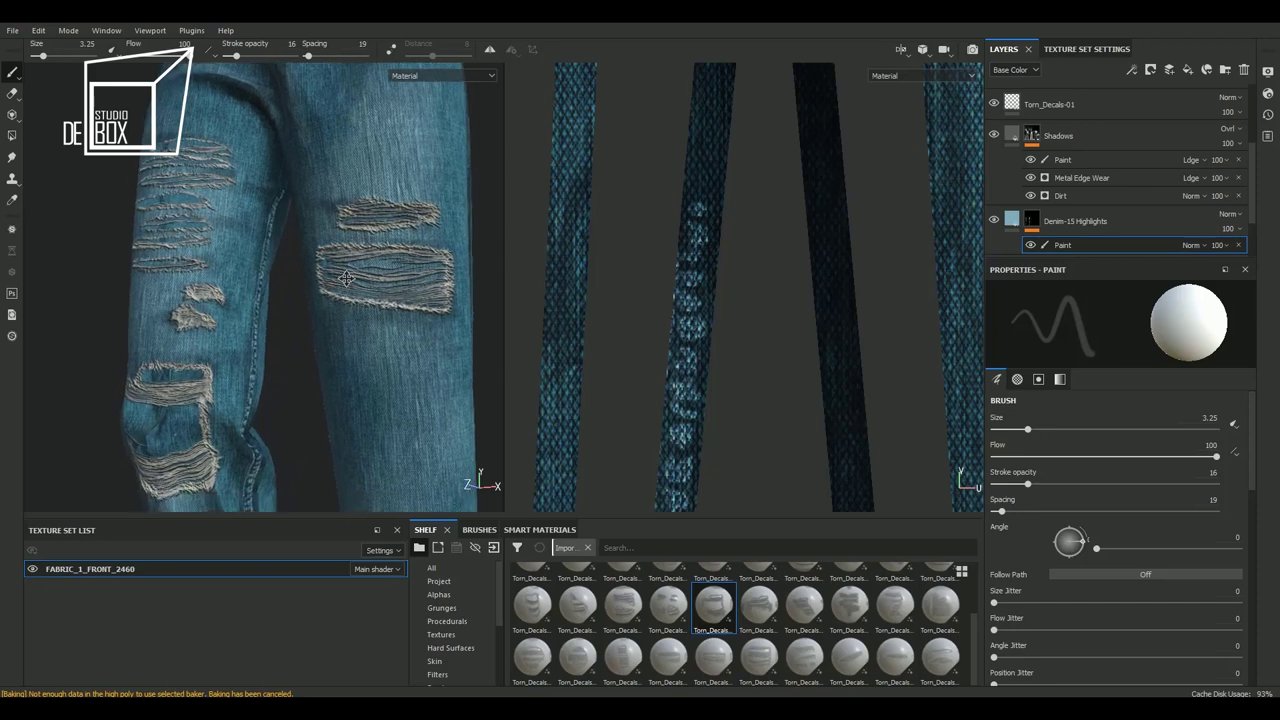
Set the Highlights brush to size 0.57 and stroke opacity 75
{"action": "scroll", "coordinate": [640, 207], "scroll_direction": "up", "scroll_amount": 1}
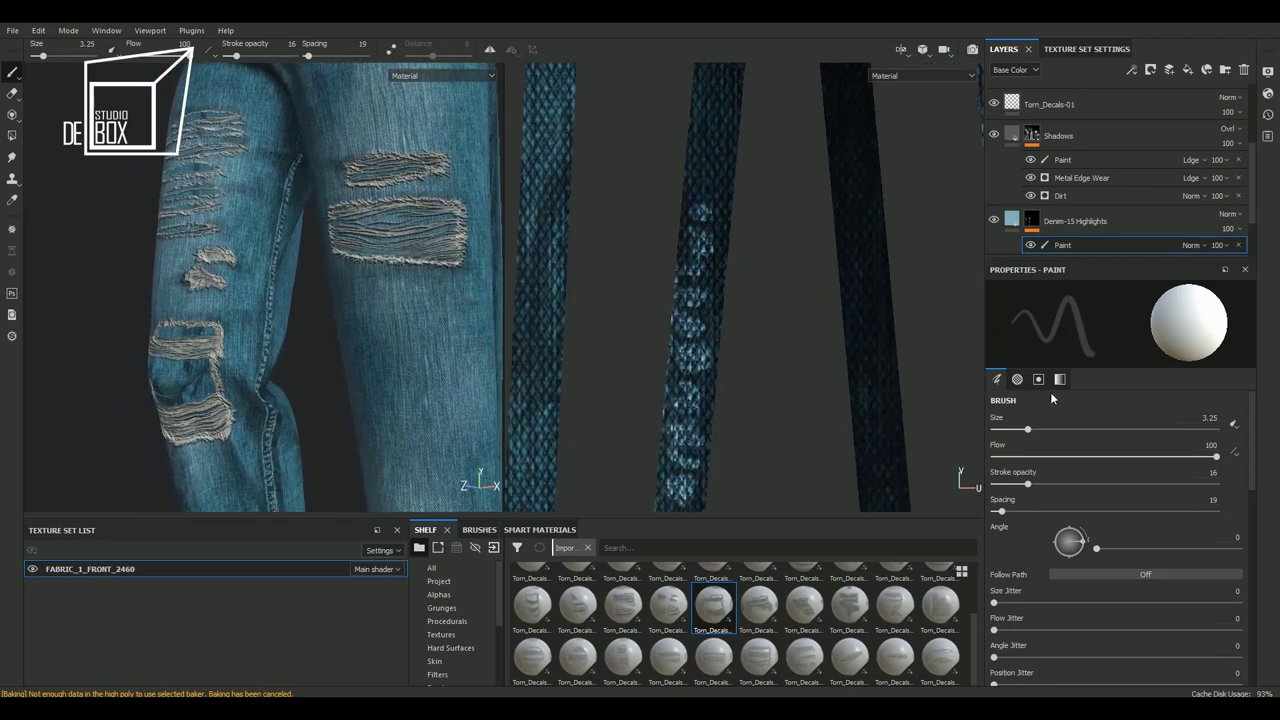
{"action": "left_click_drag", "start_coordinate": [1064, 486], "coordinate": [1160, 484]}
{"action": "left_click_drag", "start_coordinate": [1027, 429], "coordinate": [1004, 429]}
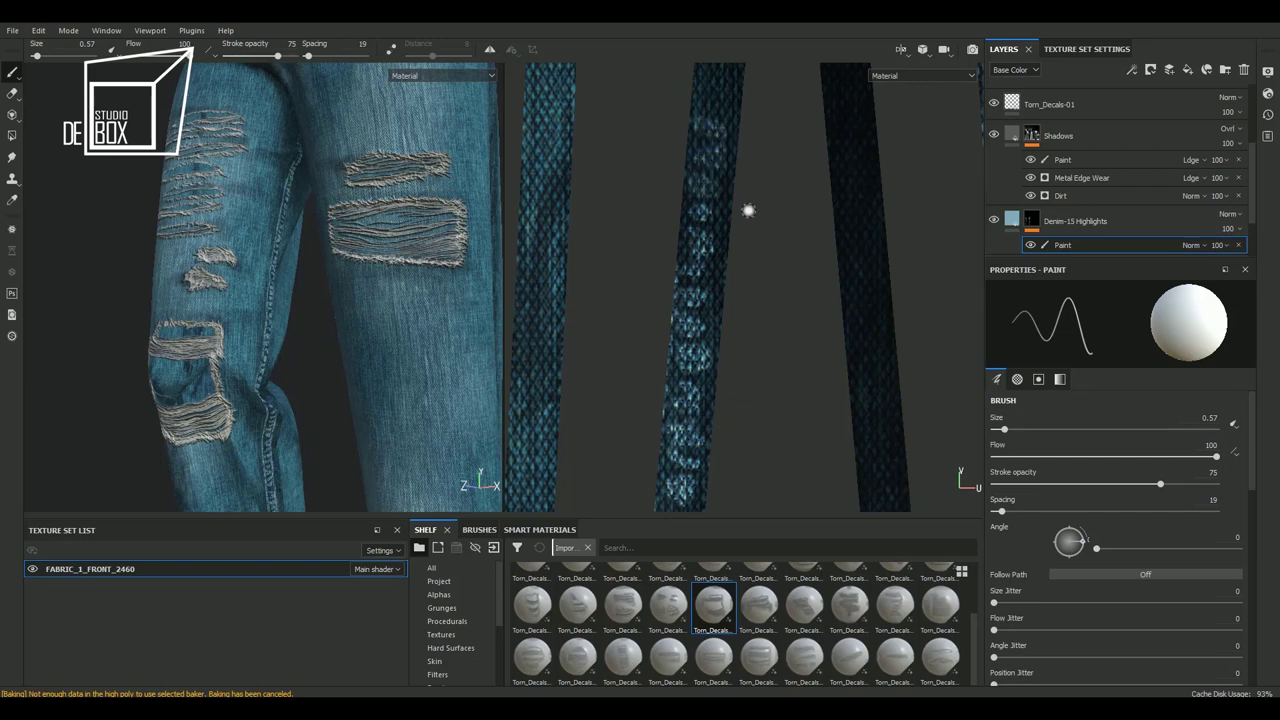
{"action": "scroll", "coordinate": [748, 210], "scroll_direction": "down", "scroll_amount": 1}
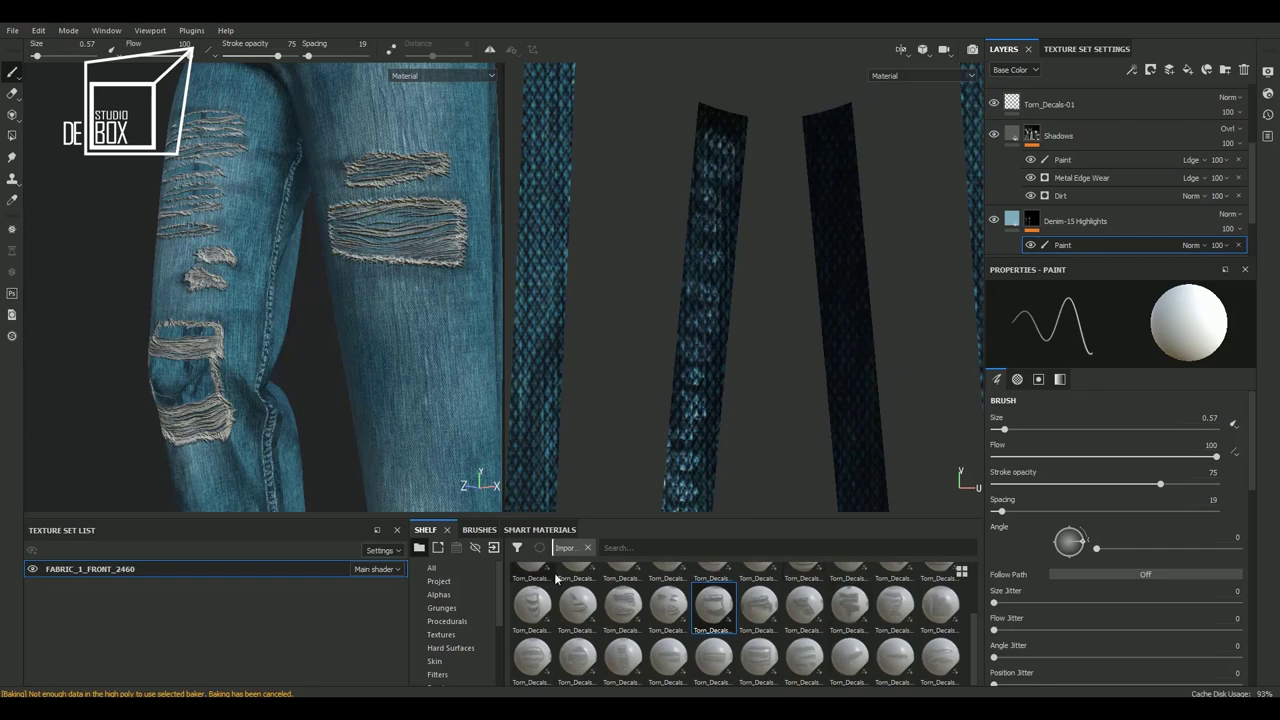
{"action": "left_click_drag", "start_coordinate": [280, 400], "coordinate": [294, 413], "text": "alt"}
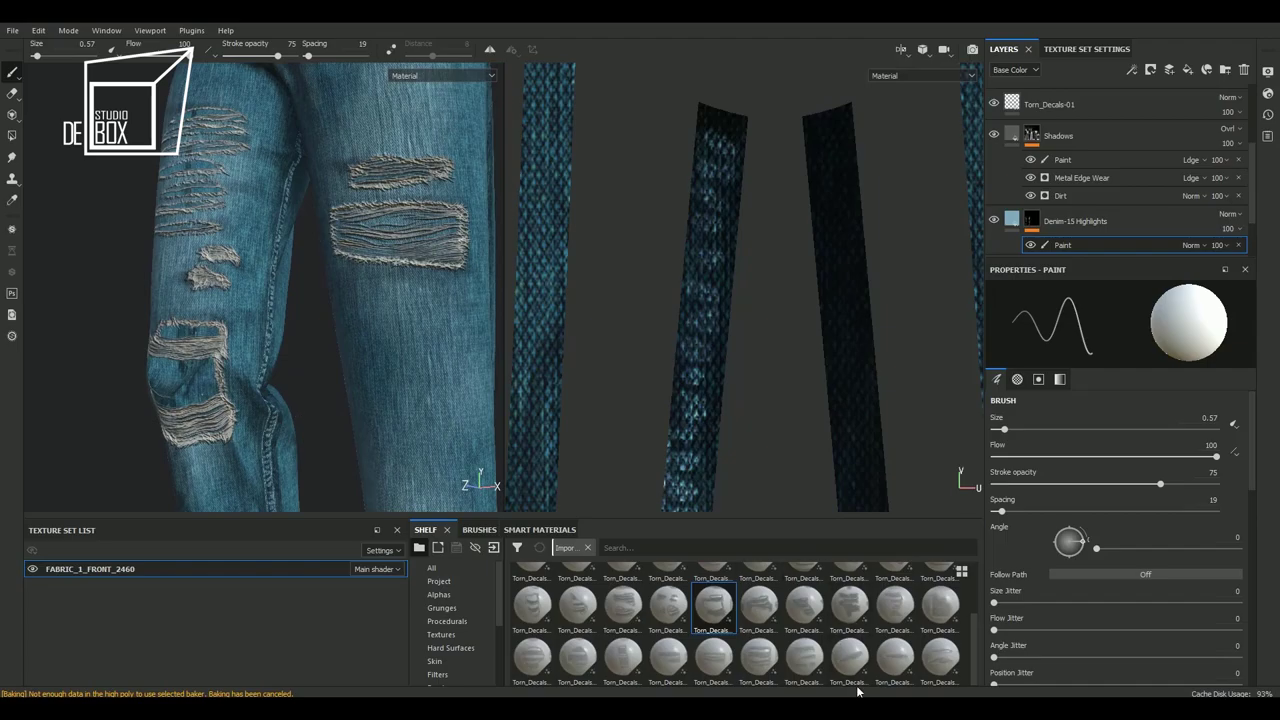